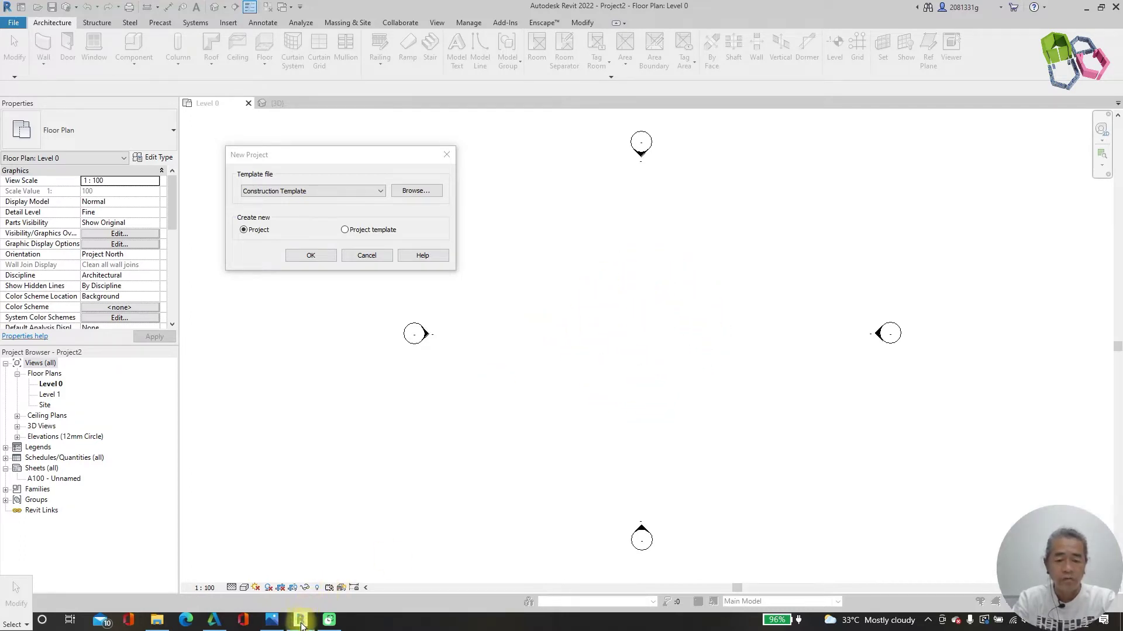
Create a new project from the Architectural Template.
left_click(272, 620)
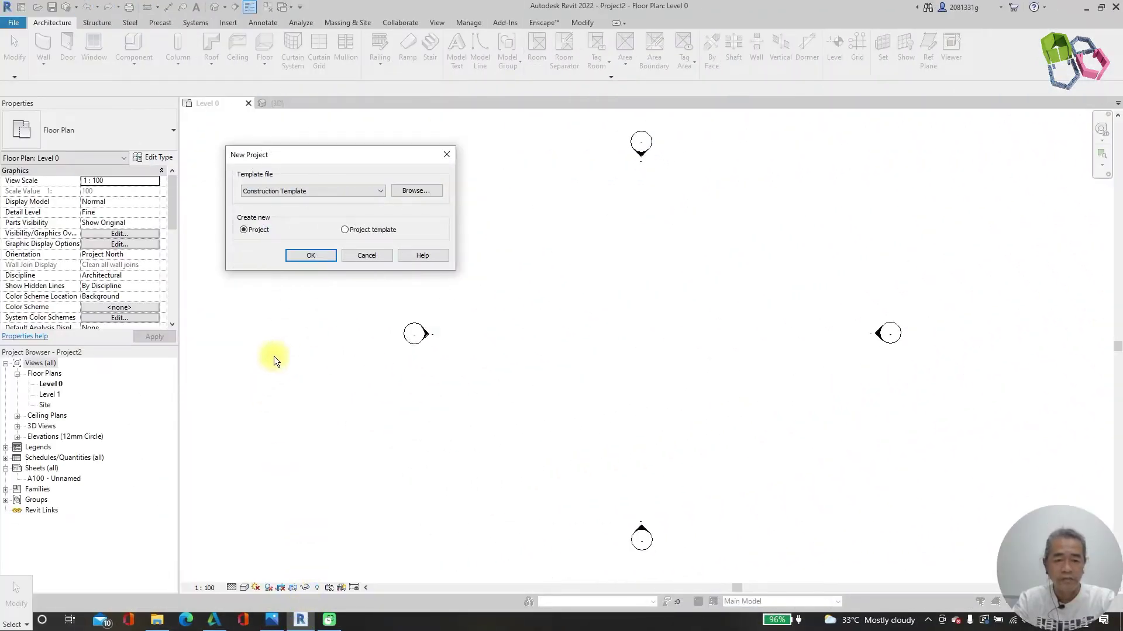
left_click(315, 191)
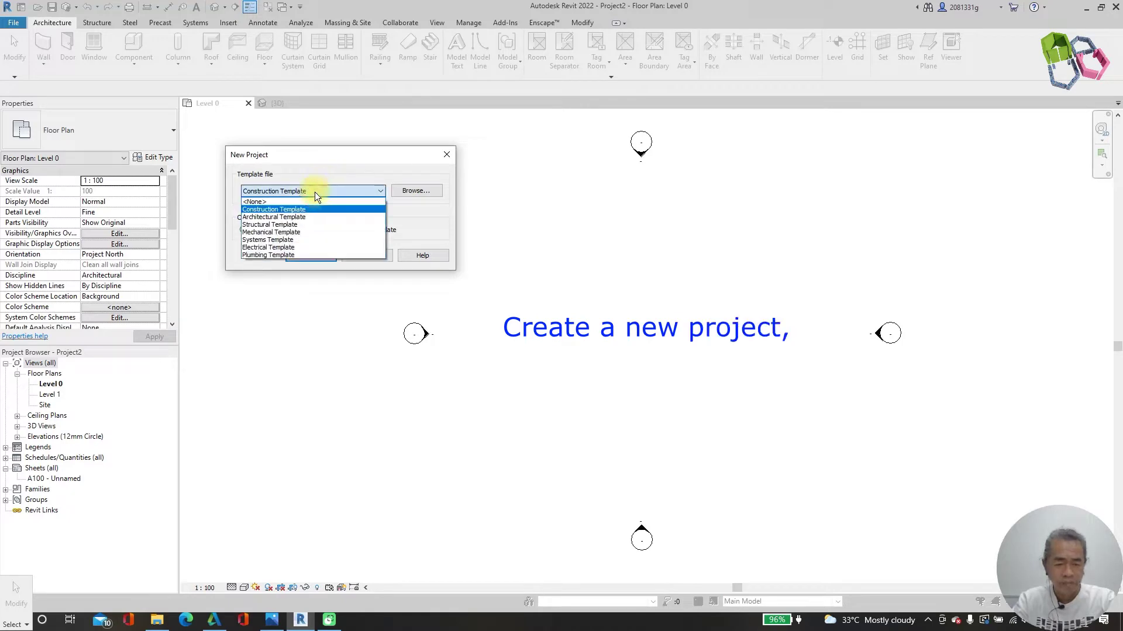
left_click(264, 217)
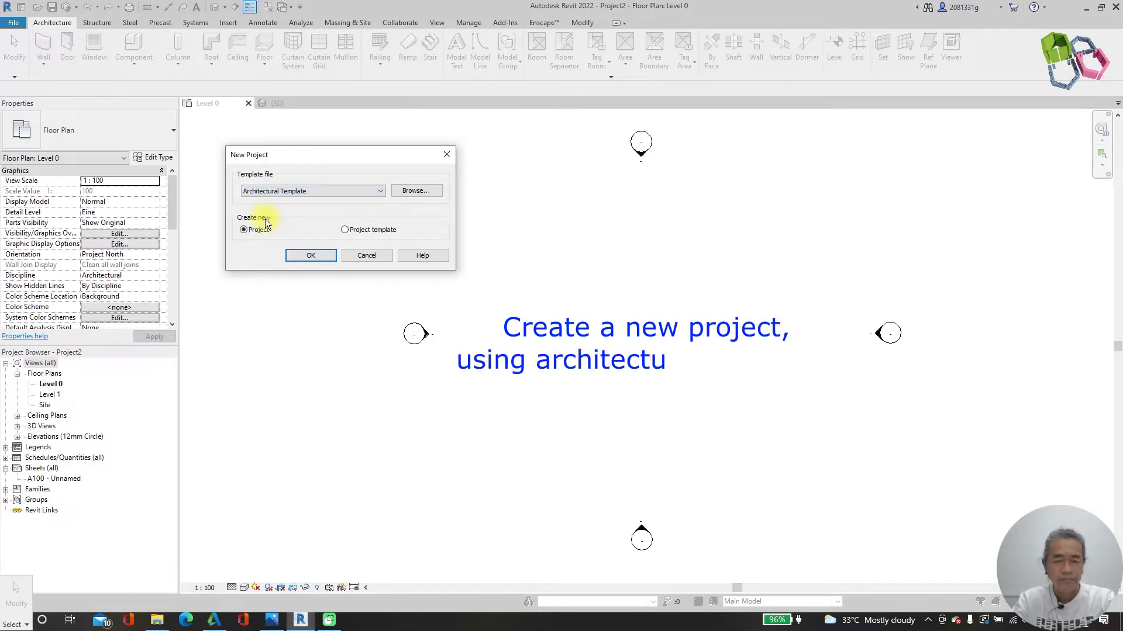
left_click(319, 257)
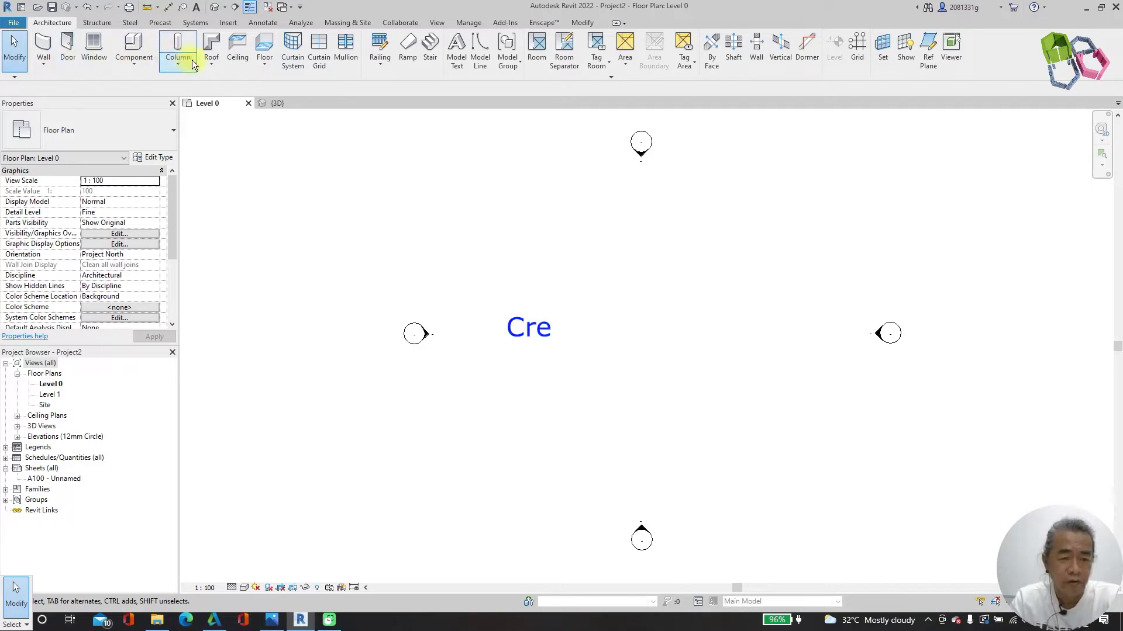
Sketch a rectangular architectural floor boundary about 75 m by 31 m on Level 0.
left_click(266, 66)
left_click(285, 86)
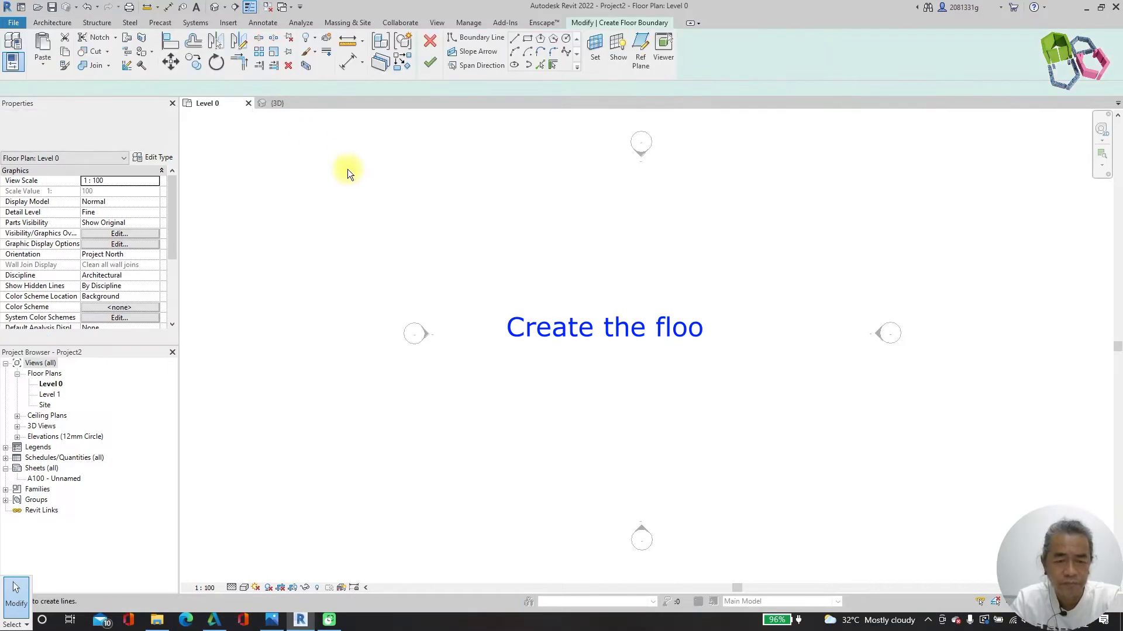
scroll(468, 247, "down", 2)
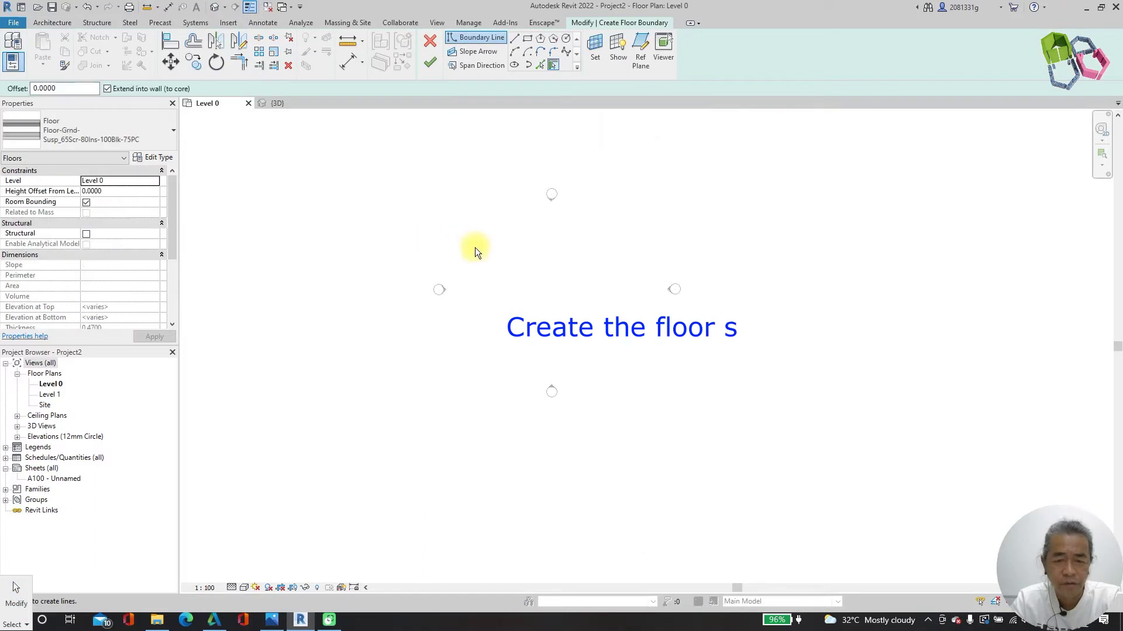
left_click(529, 40)
left_click(314, 198)
left_click(966, 467)
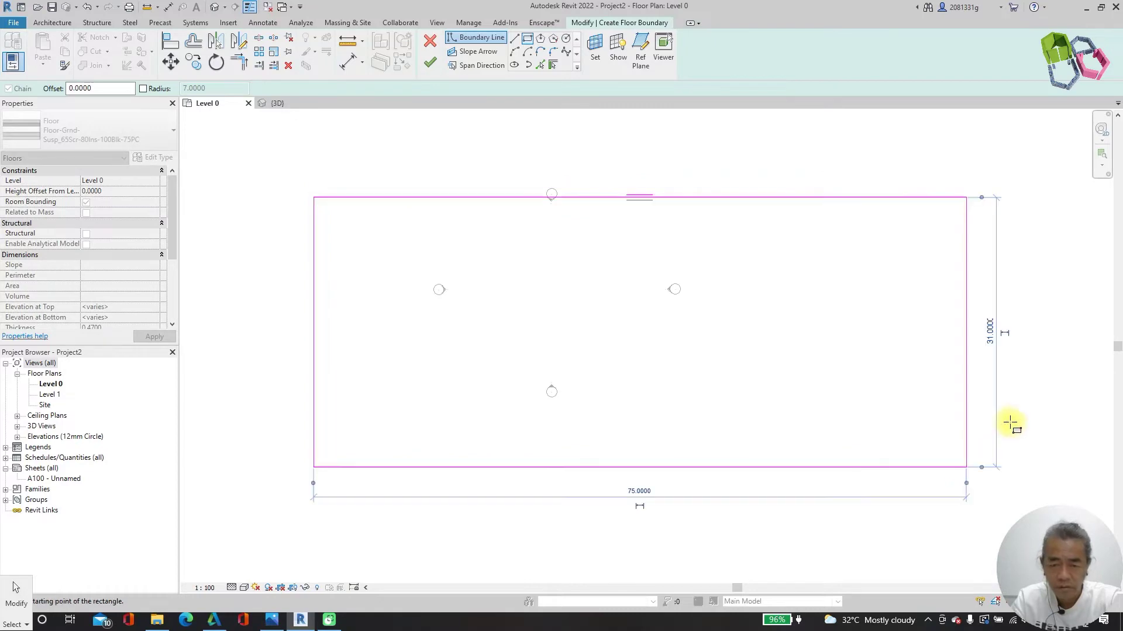
key("Escape")
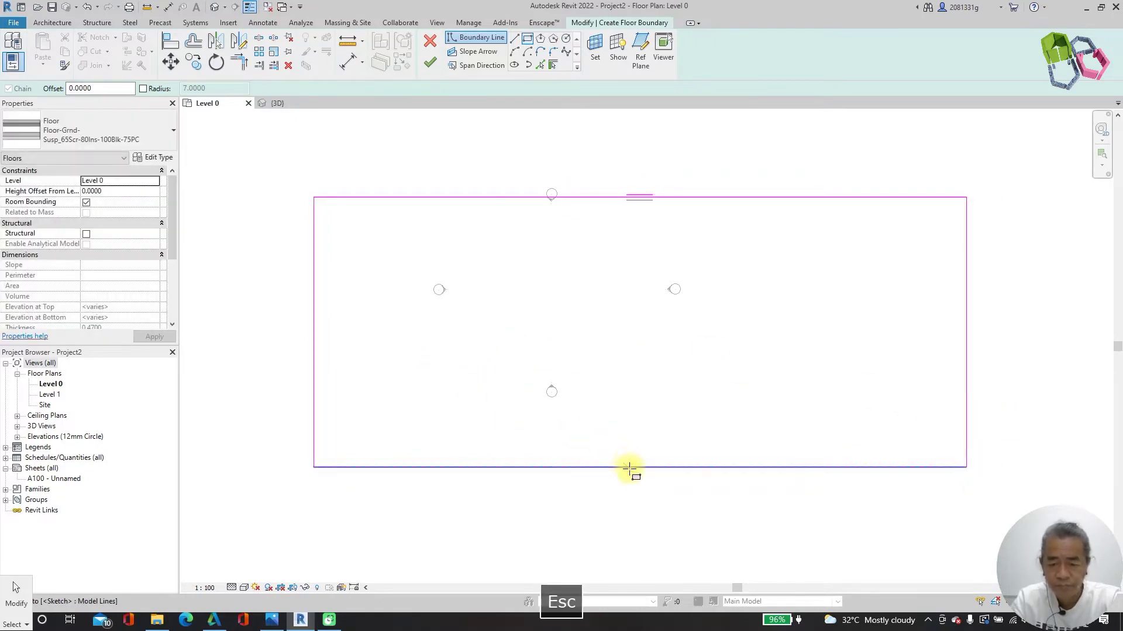
key("Escape")
Set the floor boundary's vertical dimension to 50 m and its horizontal dimension to 130 m, and finish the floor sketch.
left_click(629, 467)
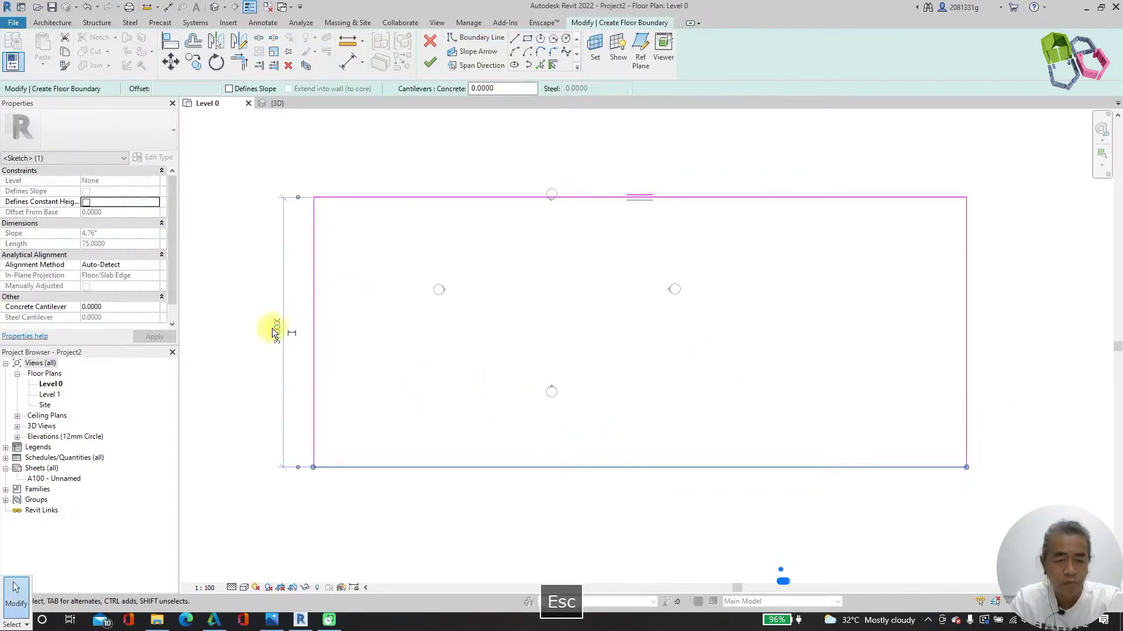
left_click(277, 332)
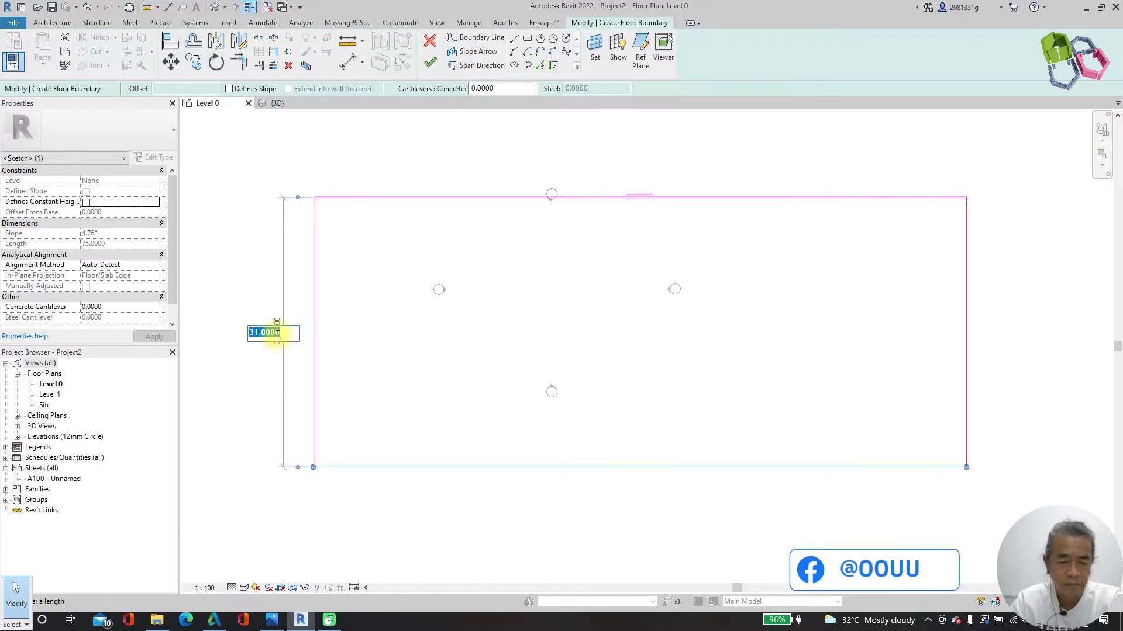
type("50")
key("Return")
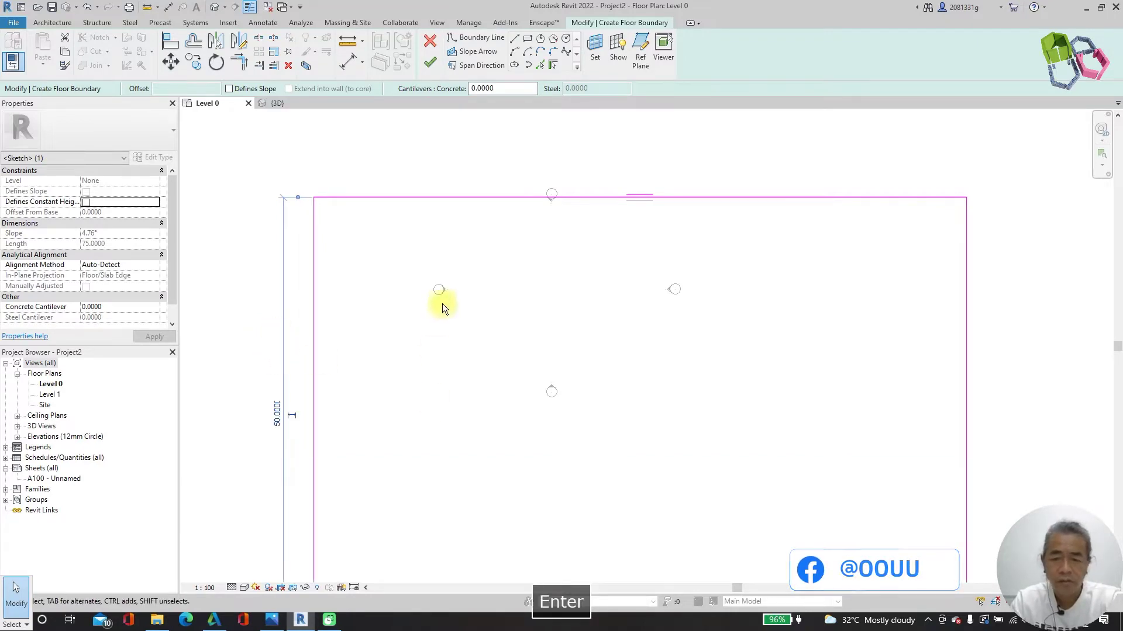
scroll(602, 409, "down", 3)
type("1")
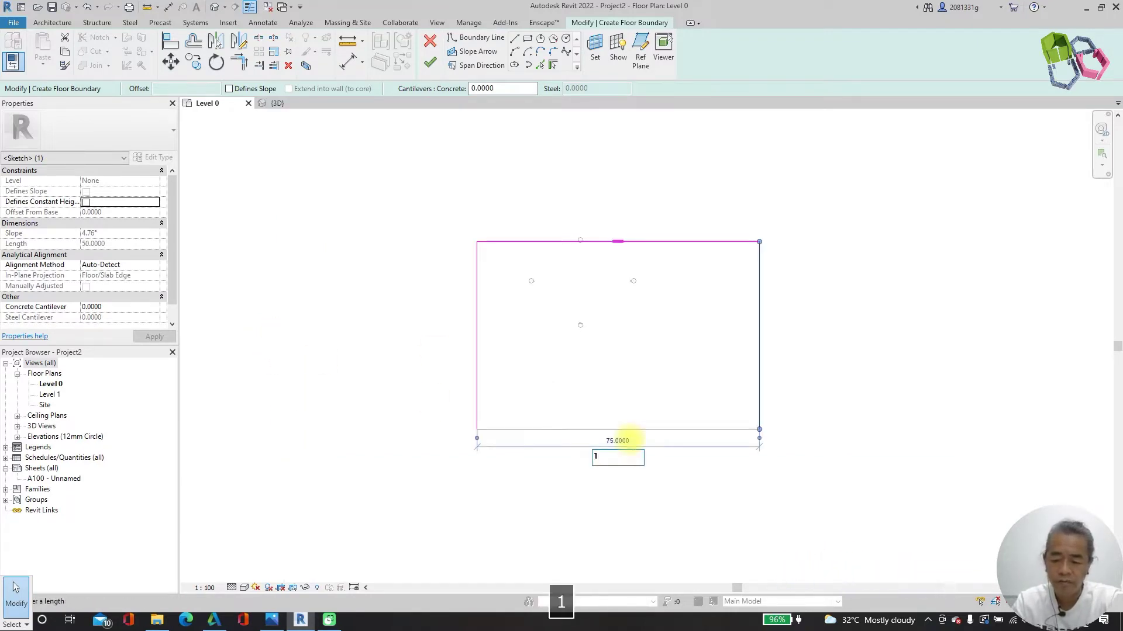
type("30")
key("Return")
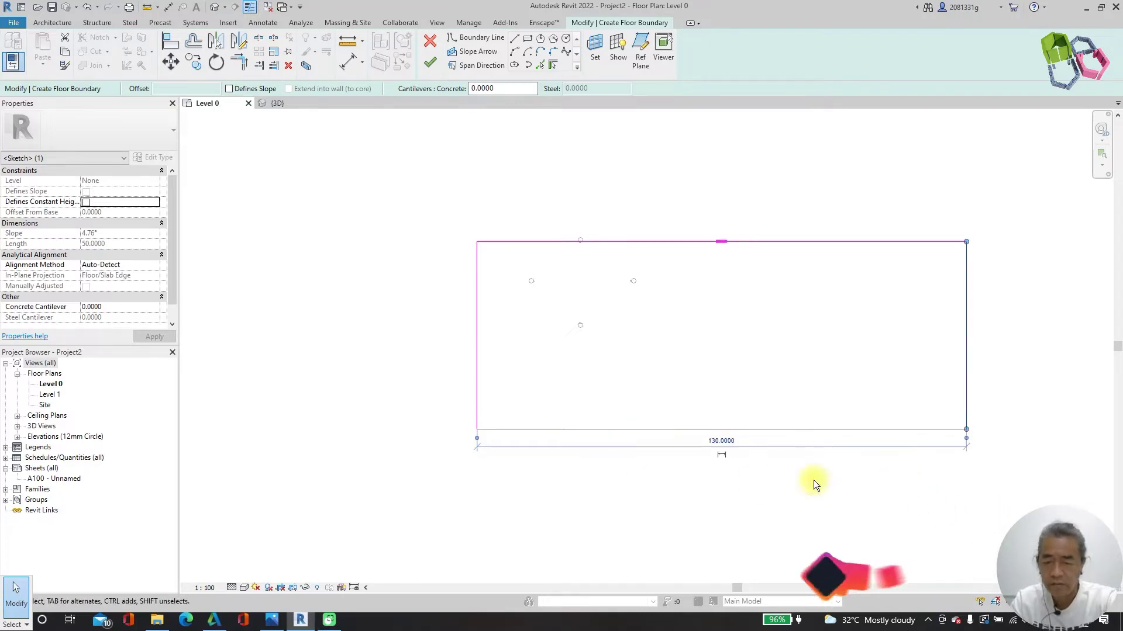
scroll(368, 358, "down", 2)
left_click(429, 63)
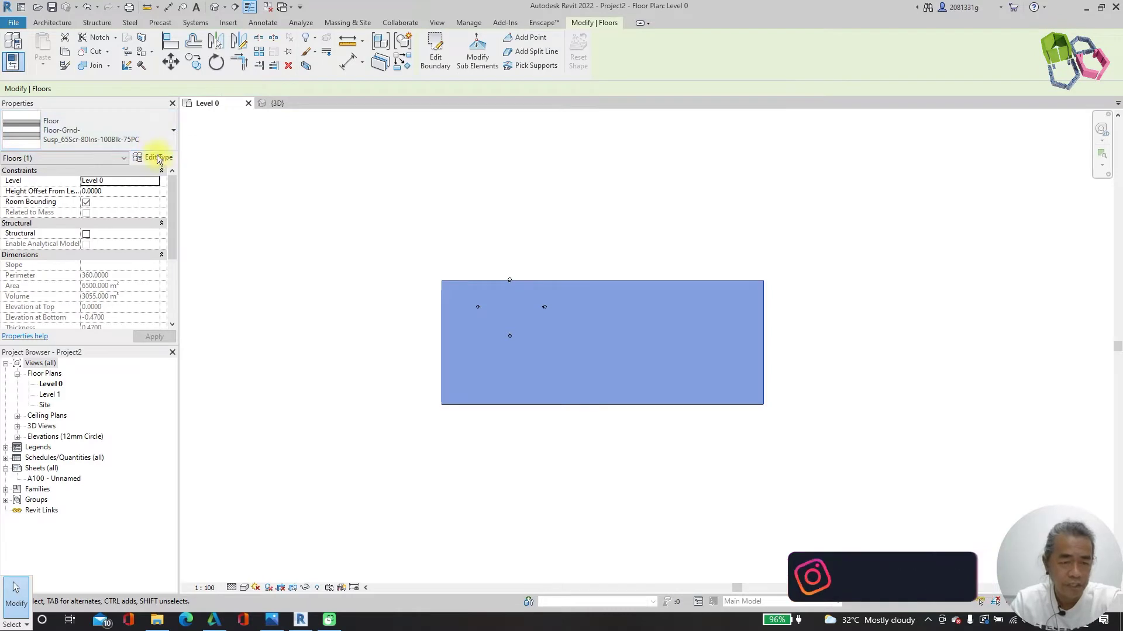
Switch the floor to the Floor-Upper_160mmConc-CorusComFlor51 type and duplicate that type under the name Floor.
left_click(151, 133)
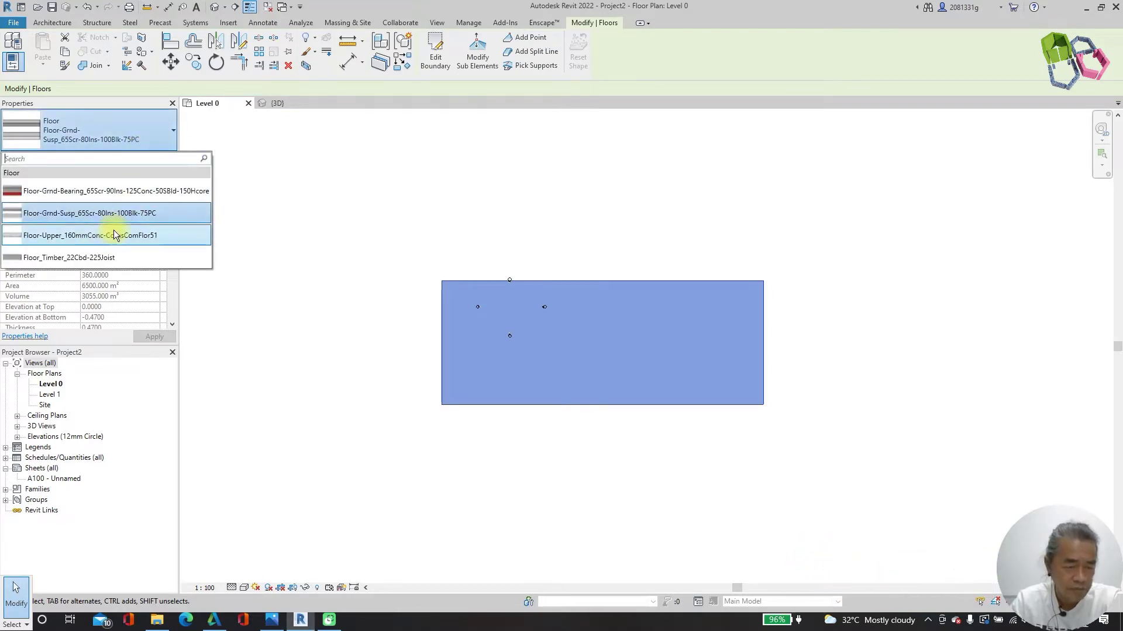
left_click(97, 242)
left_click(153, 158)
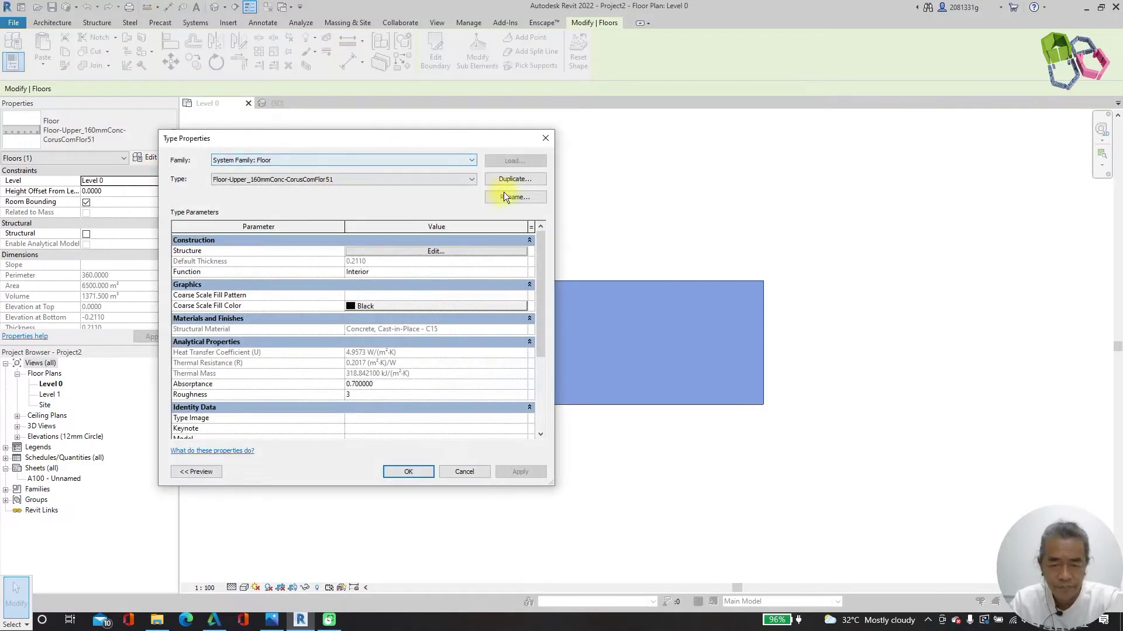
left_click(514, 179)
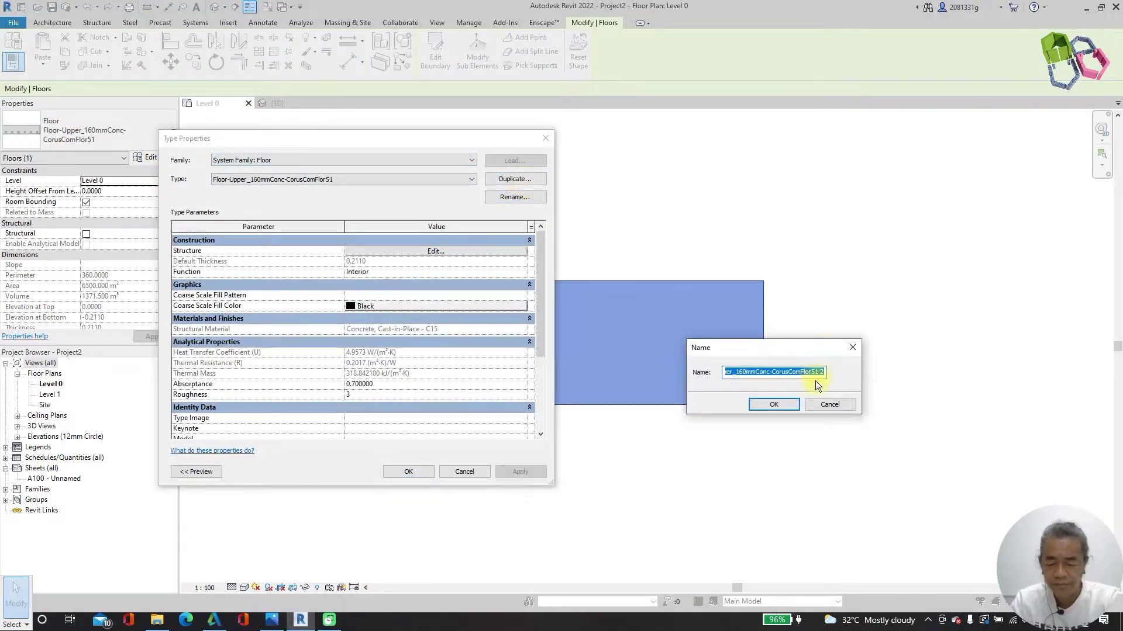
type("Floor")
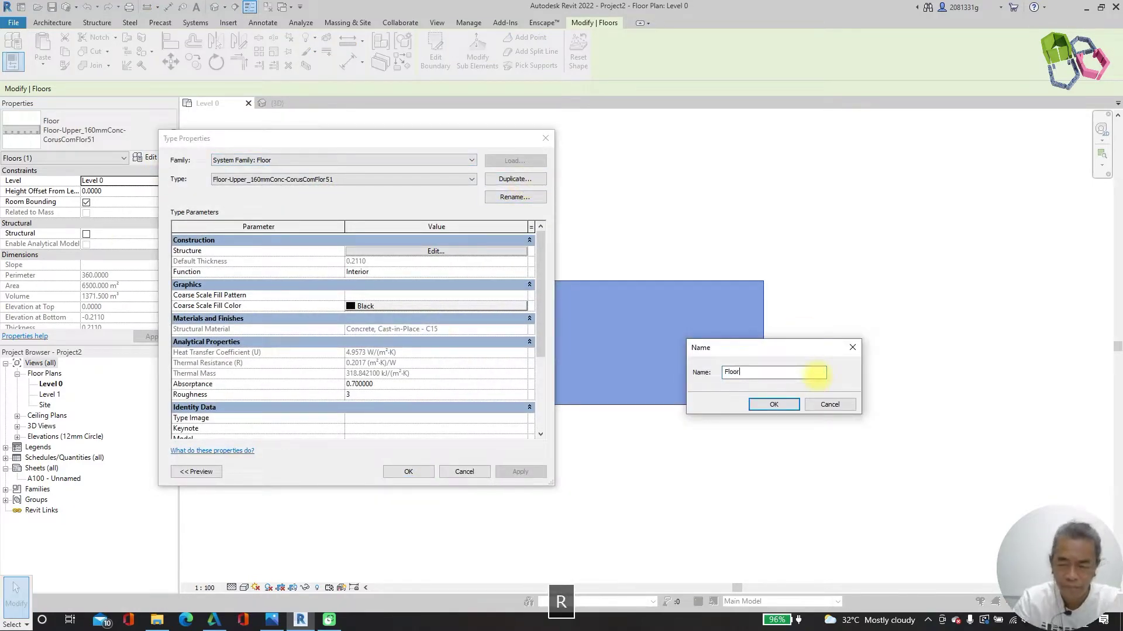
left_click(784, 402)
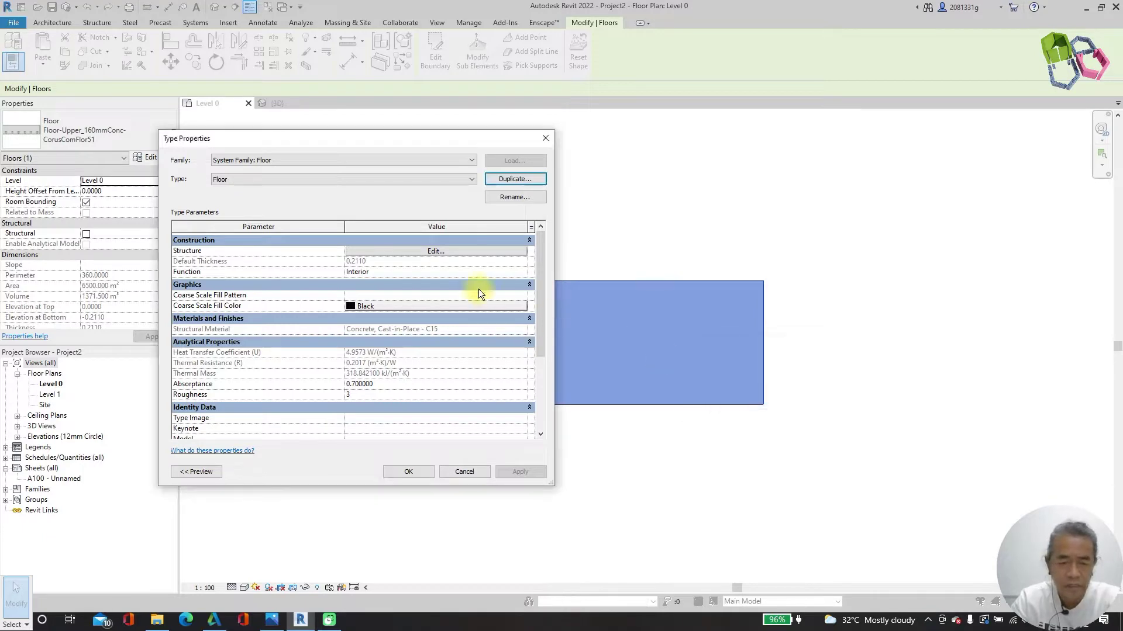
In the floor type's structure, set the concrete layer's thickness to 0.4 and insert a new layer above the upper core boundary.
left_click(436, 252)
left_click(366, 261)
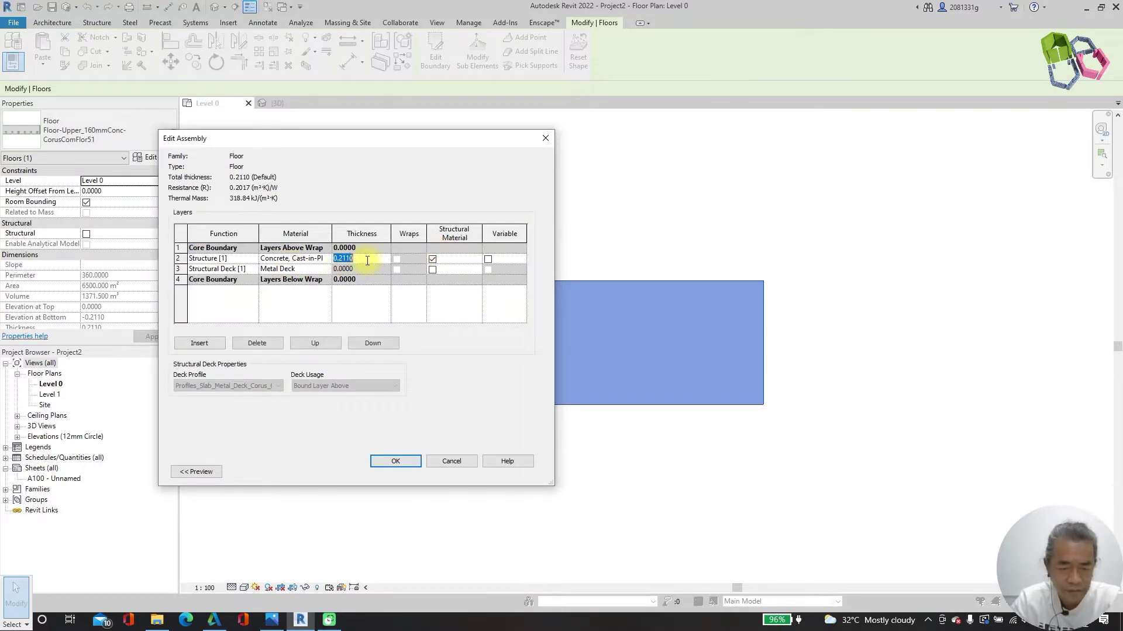
type(".4")
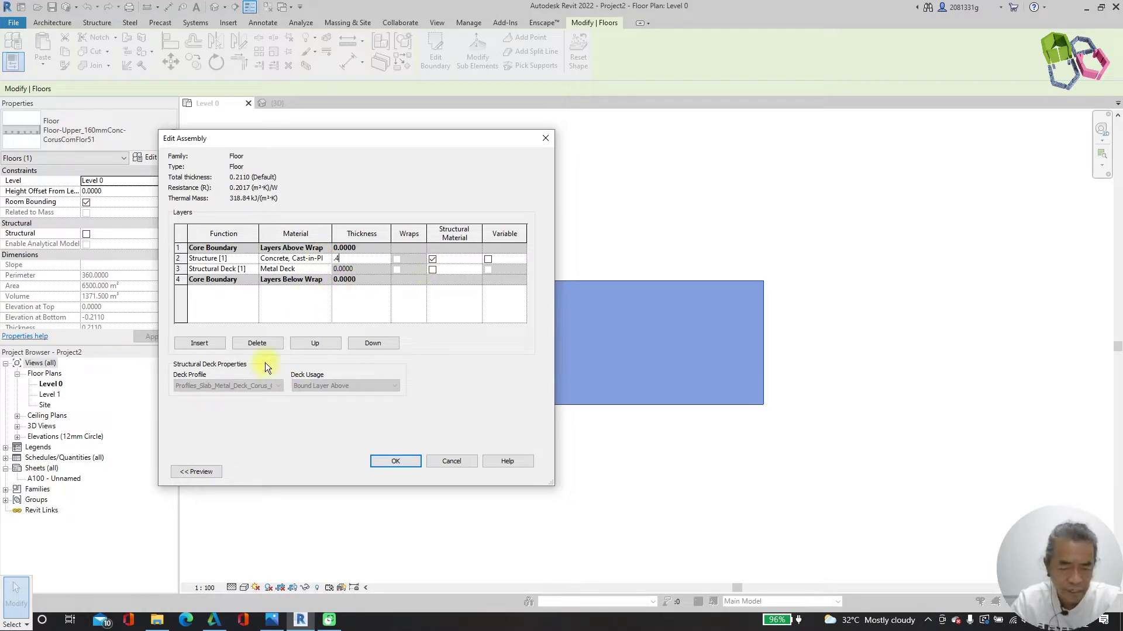
left_click(208, 346)
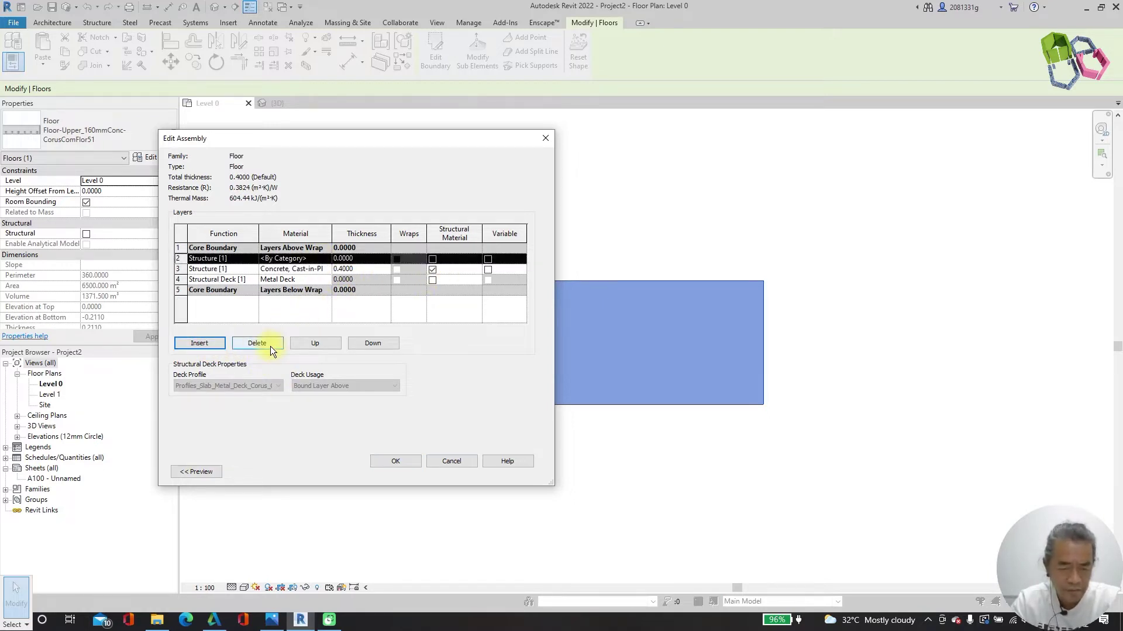
left_click(316, 345)
Duplicate the Default Floor material for the new top layer and name the copy Floor.
left_click(318, 248)
left_click(326, 248)
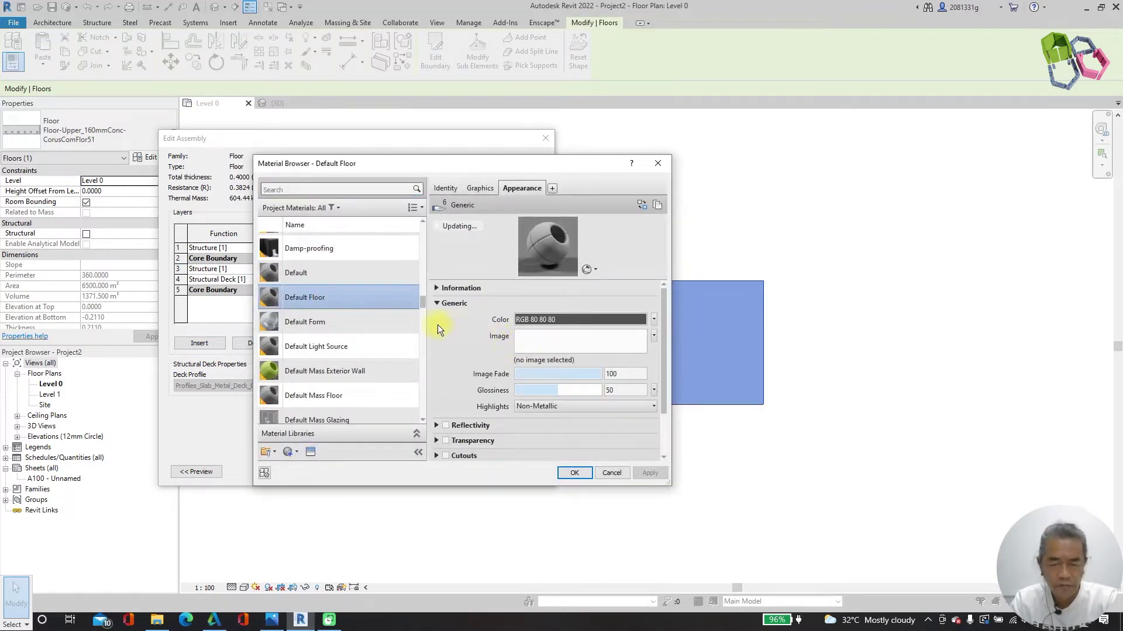
right_click(321, 300)
left_click(339, 316)
Replace the Floor material's appearance with the Fine Polished - White marble asset and assign the material to the top layer.
left_click(311, 451)
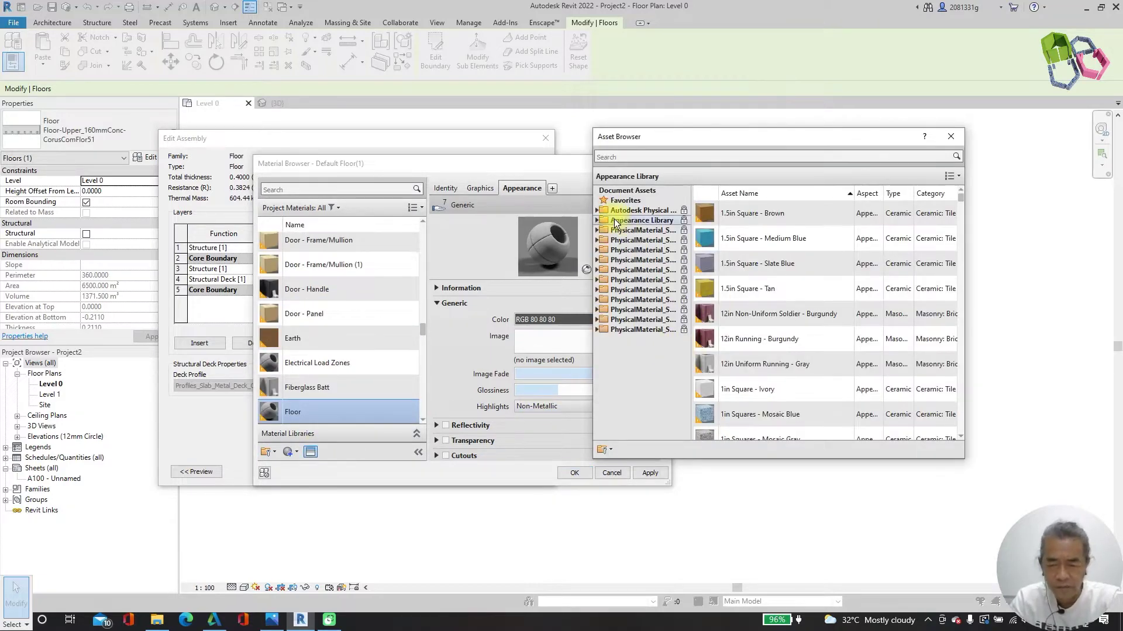
left_click(599, 220)
scroll(605, 331, "down", 3)
left_click(604, 331)
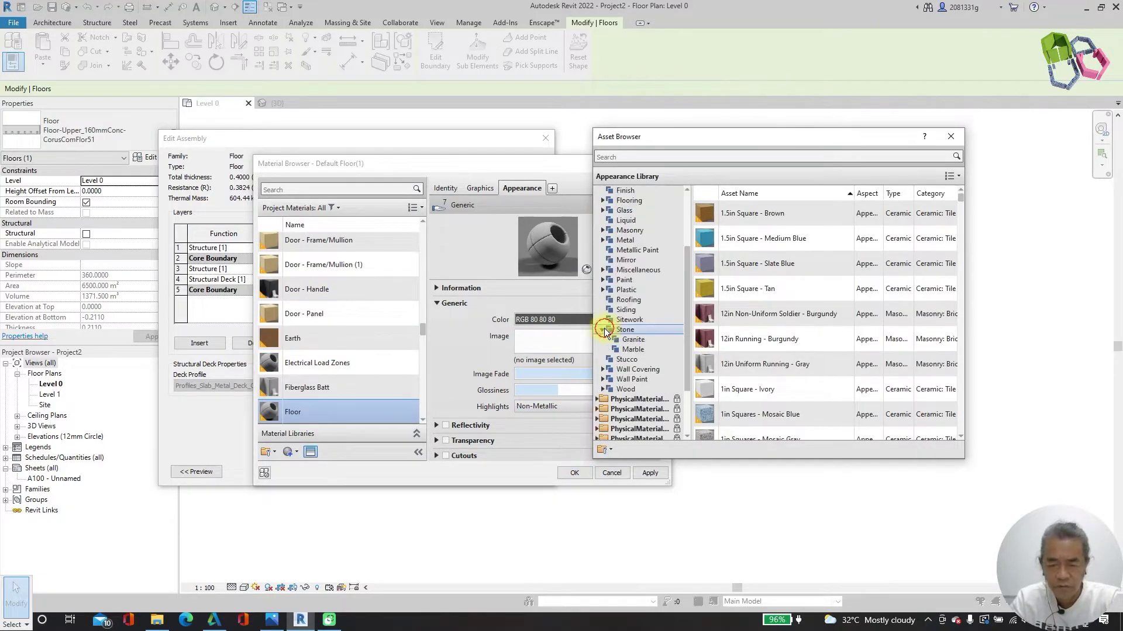
left_click(627, 348)
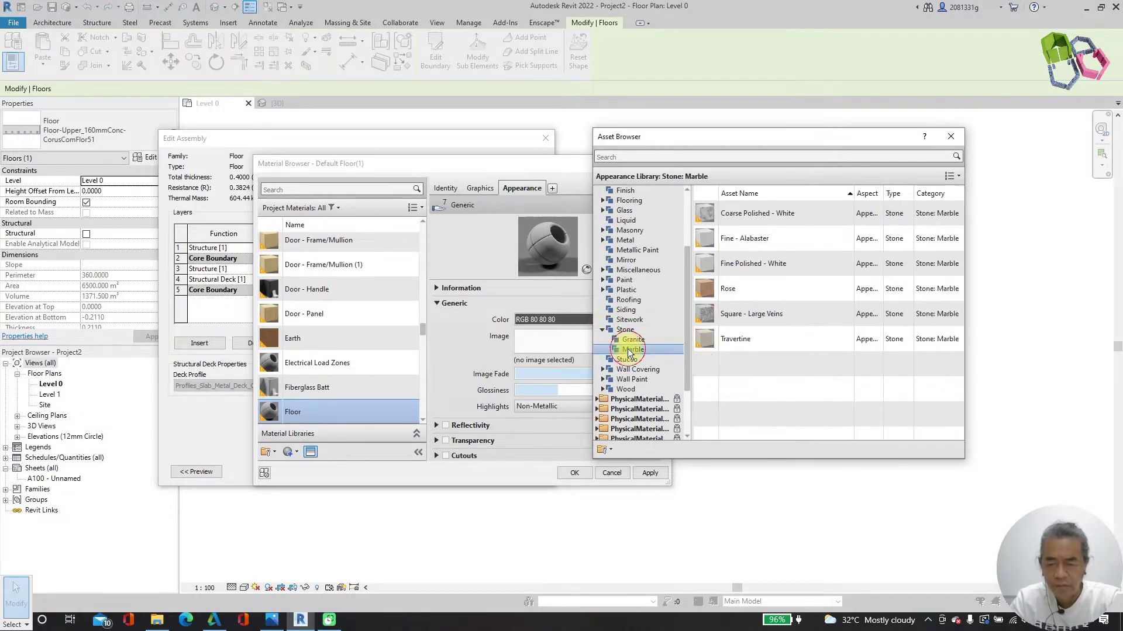
left_click(951, 263)
left_click(953, 263)
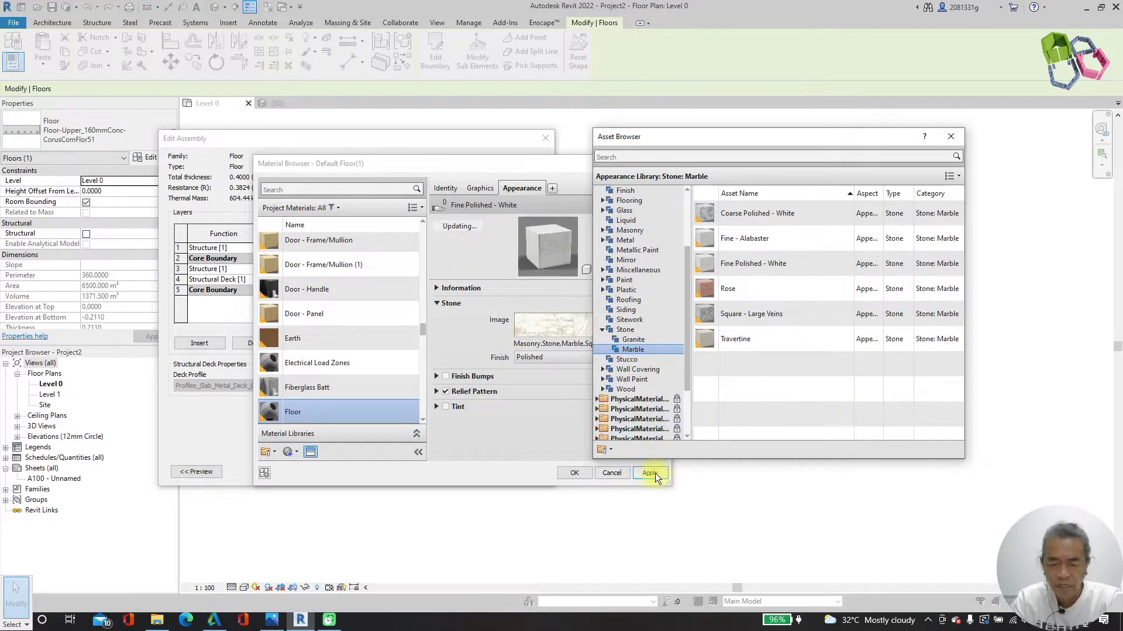
left_click(571, 472)
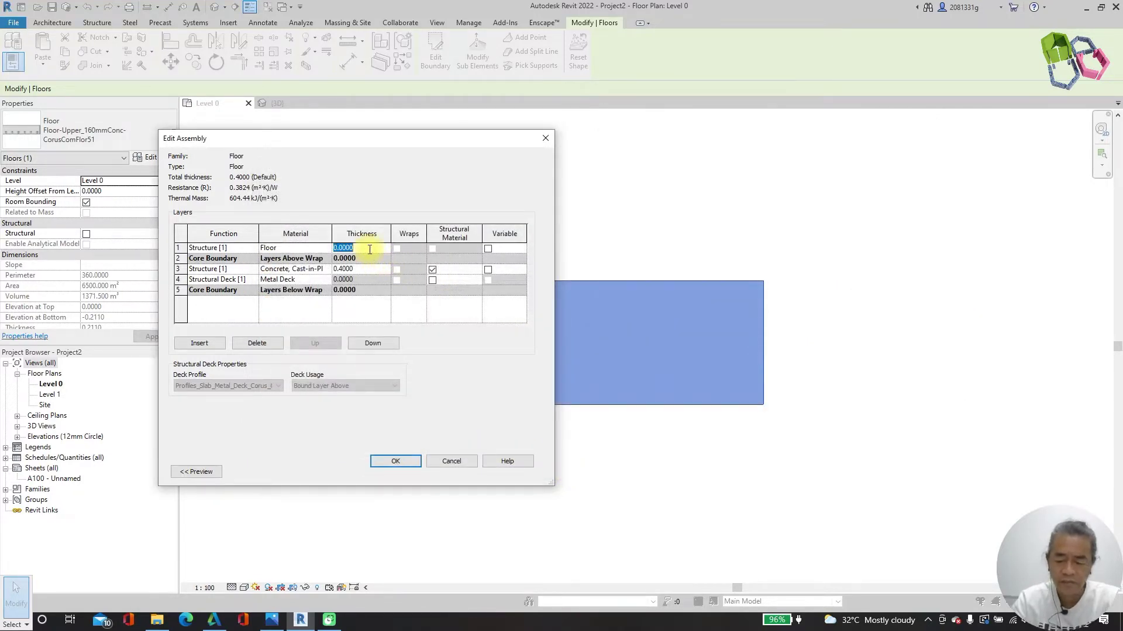
Set the top layer's thickness to 0.05 and accept the floor's structure and type properties.
type(".")
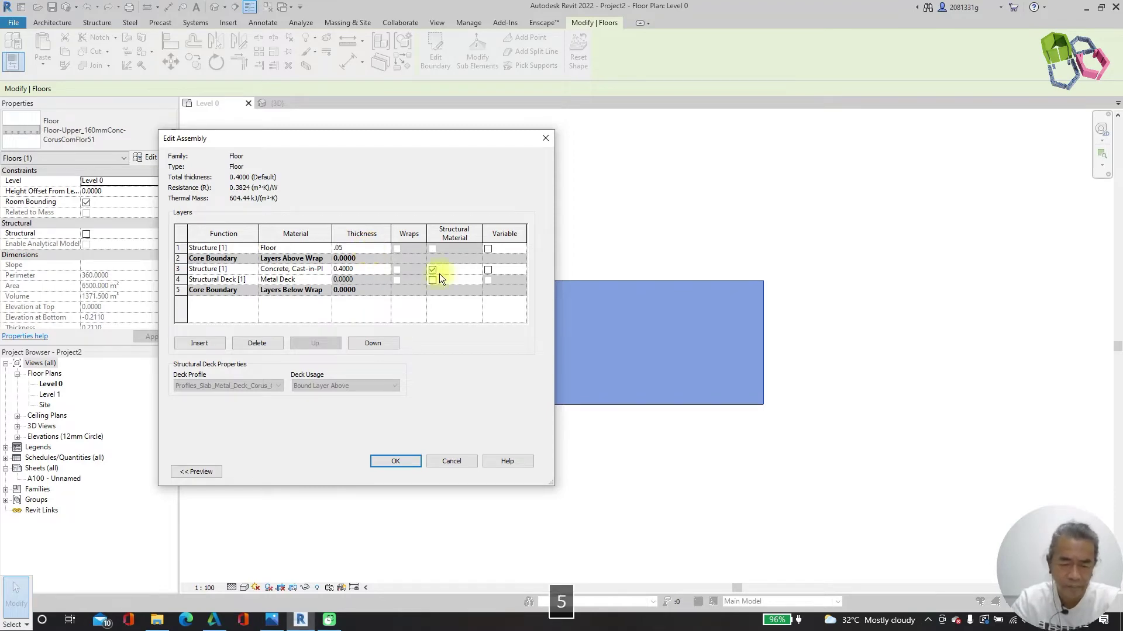
type("05")
left_click(392, 461)
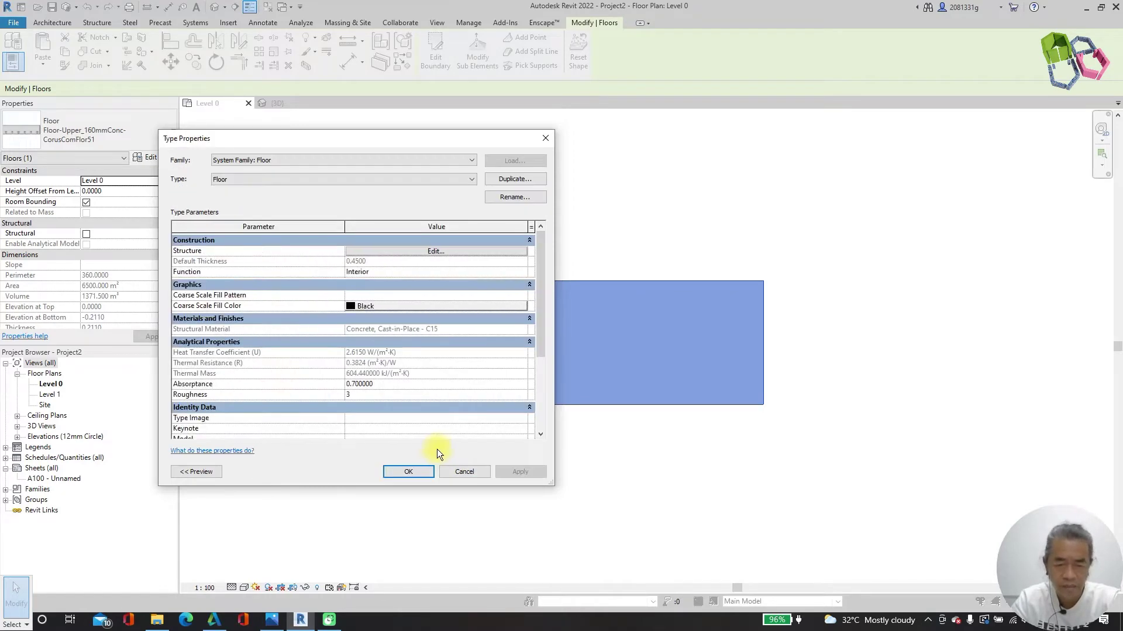
left_click(409, 470)
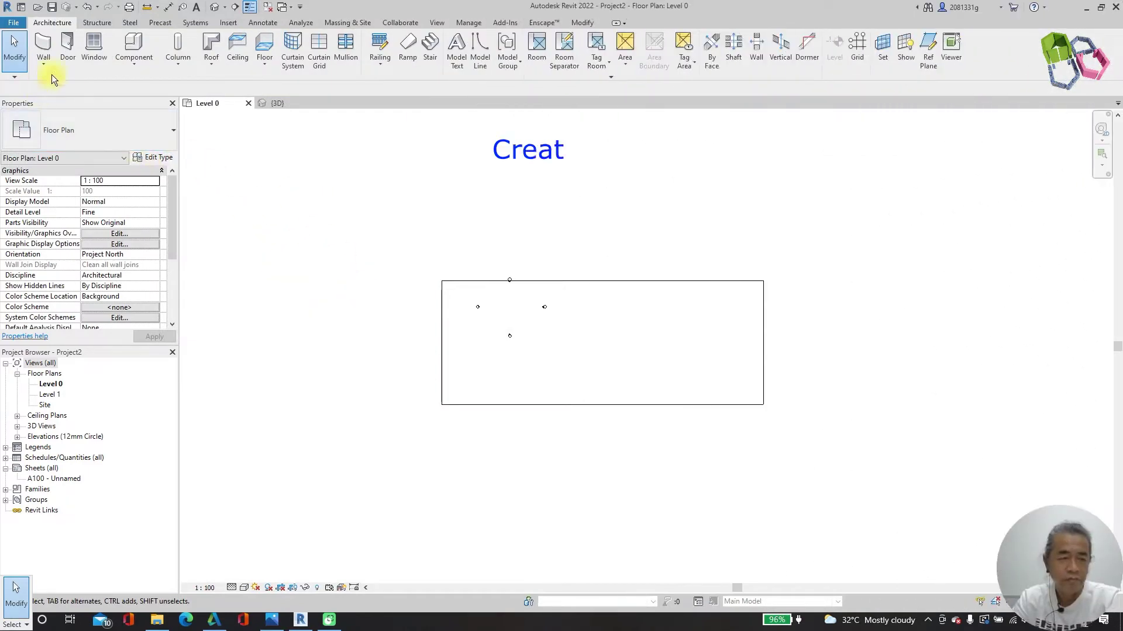
Draw a rectangle of Curtain_Wall-Storefront walls, about 114.7 by 35.2 m, inside the floor slab outline.
left_click(43, 53)
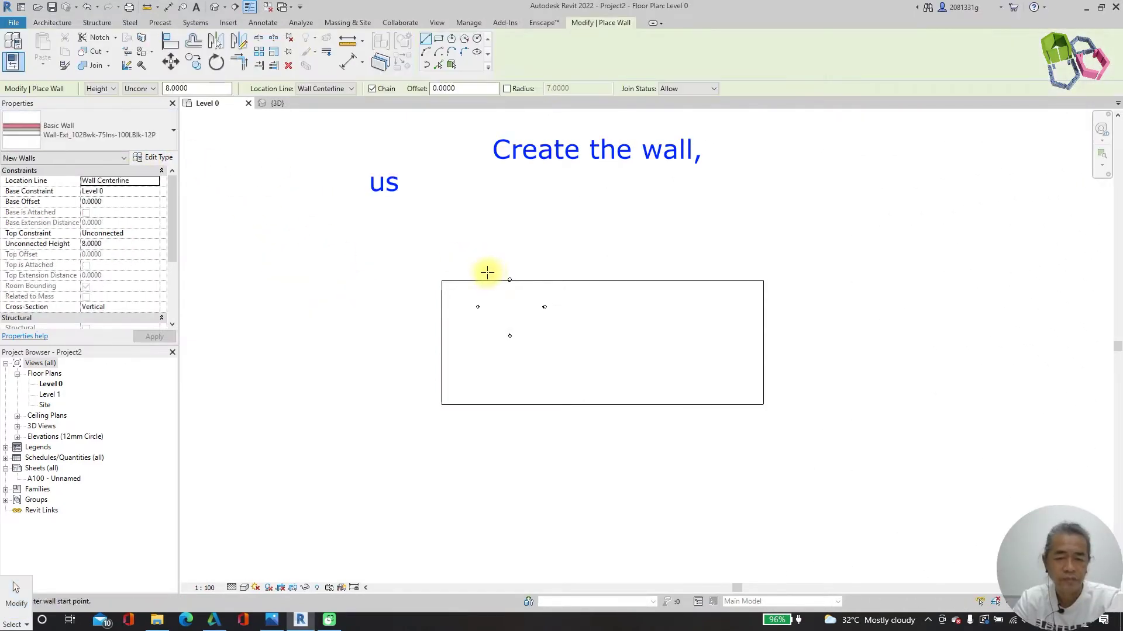
left_click(145, 129)
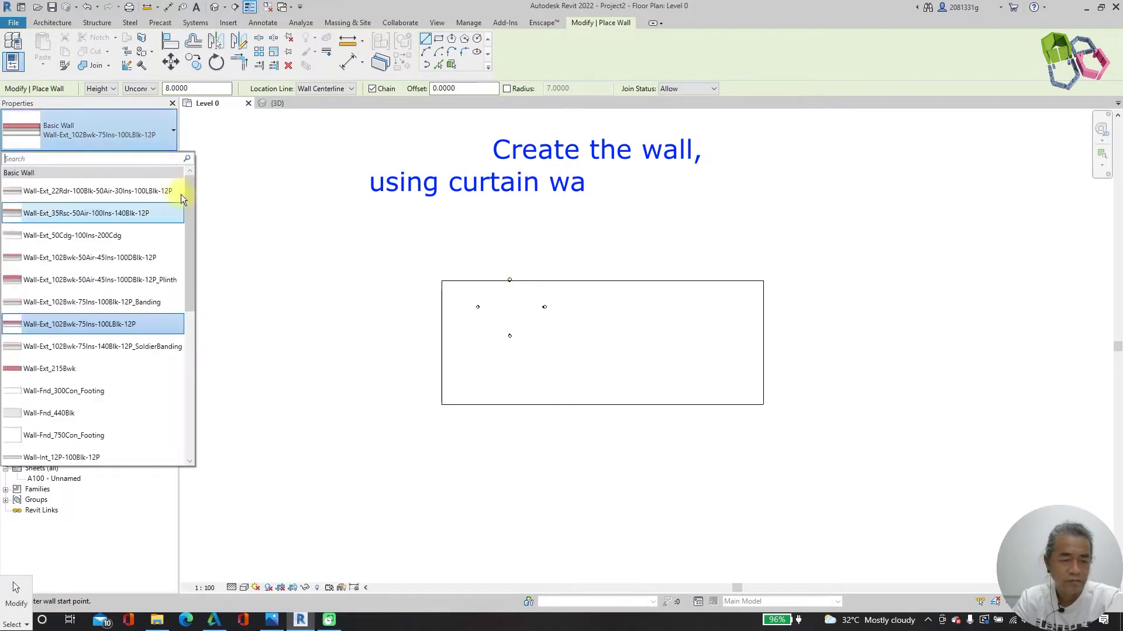
left_click_drag(193, 220, 186, 439)
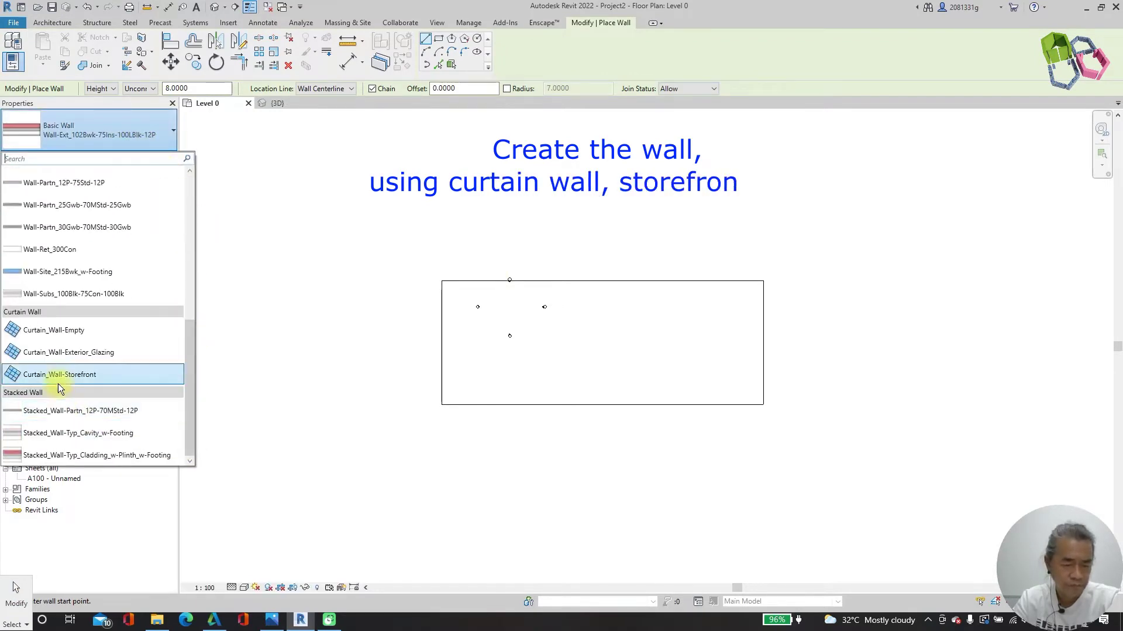
left_click(96, 376)
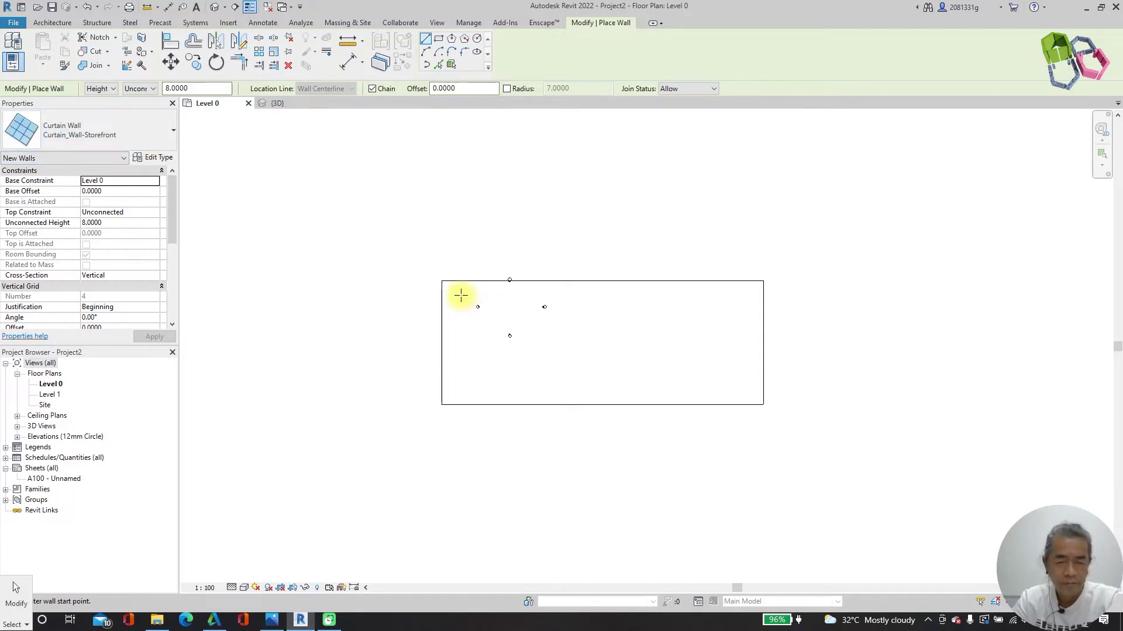
left_click(439, 39)
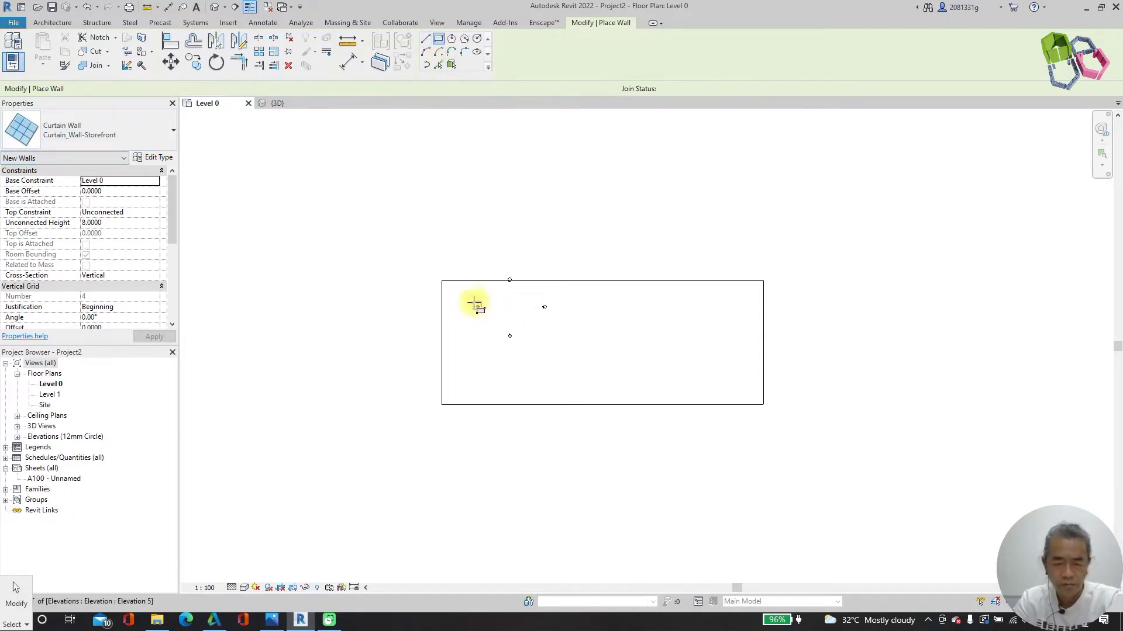
left_click(459, 299)
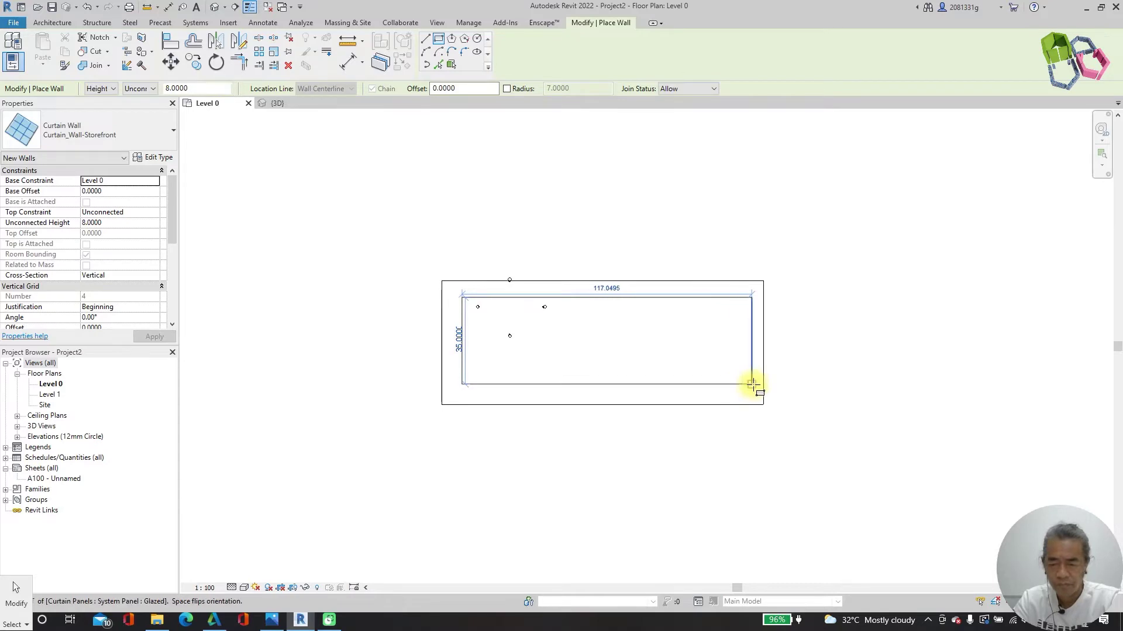
left_click(746, 383)
left_click(564, 303)
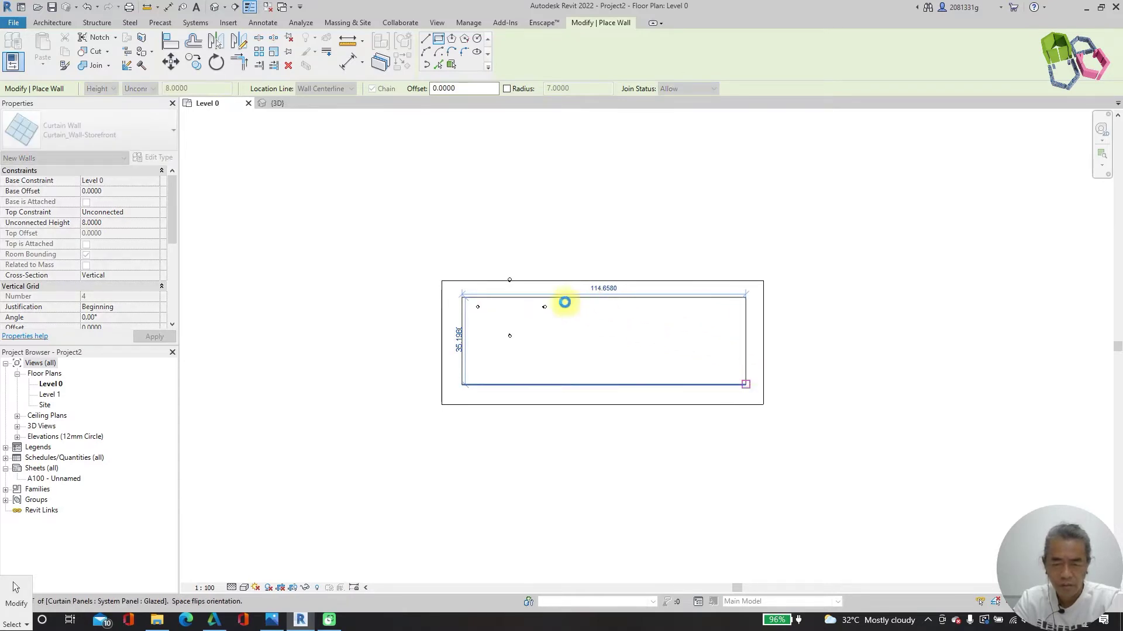
Set the rectangular curtain wall layout to 90 m long and 30 m wide.
scroll(561, 304, "up", 3)
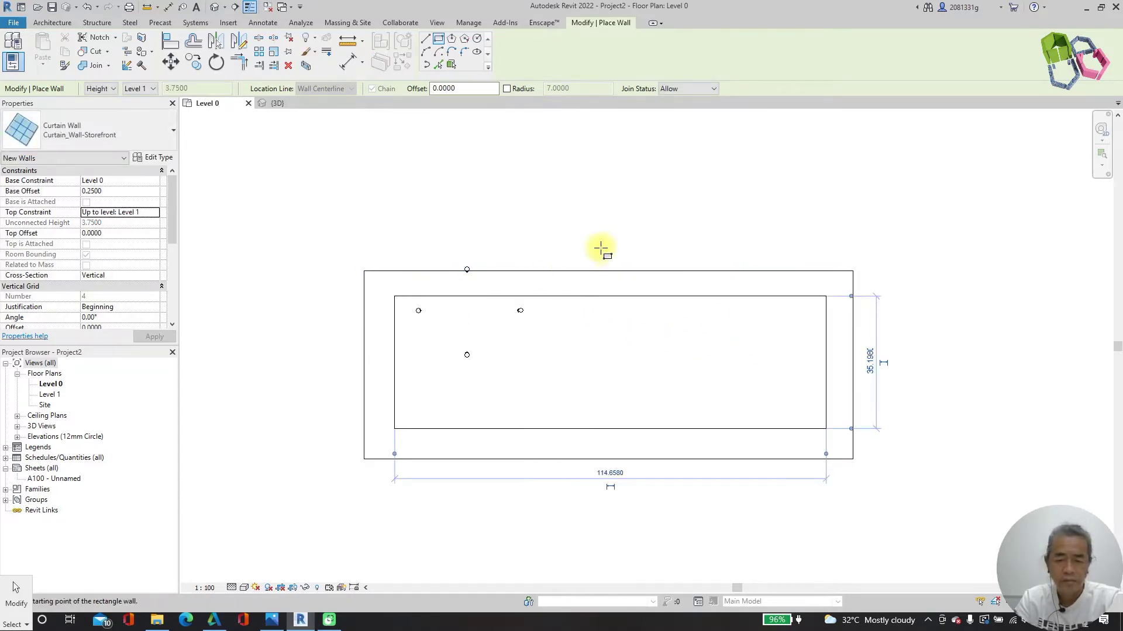
scroll(638, 482, "up", 2)
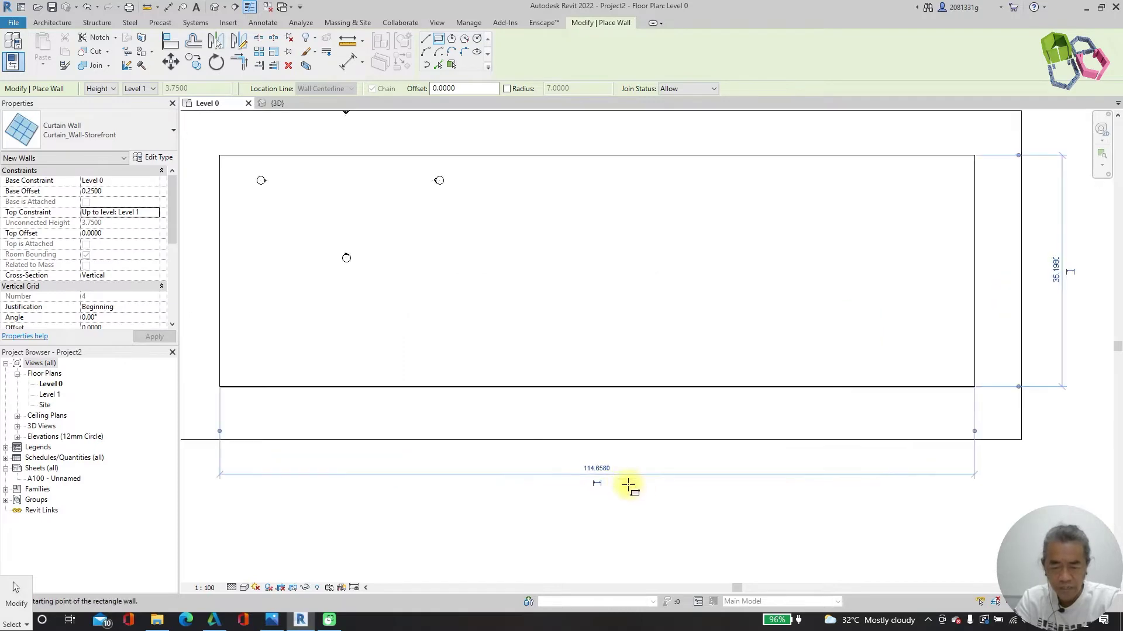
left_click(599, 468)
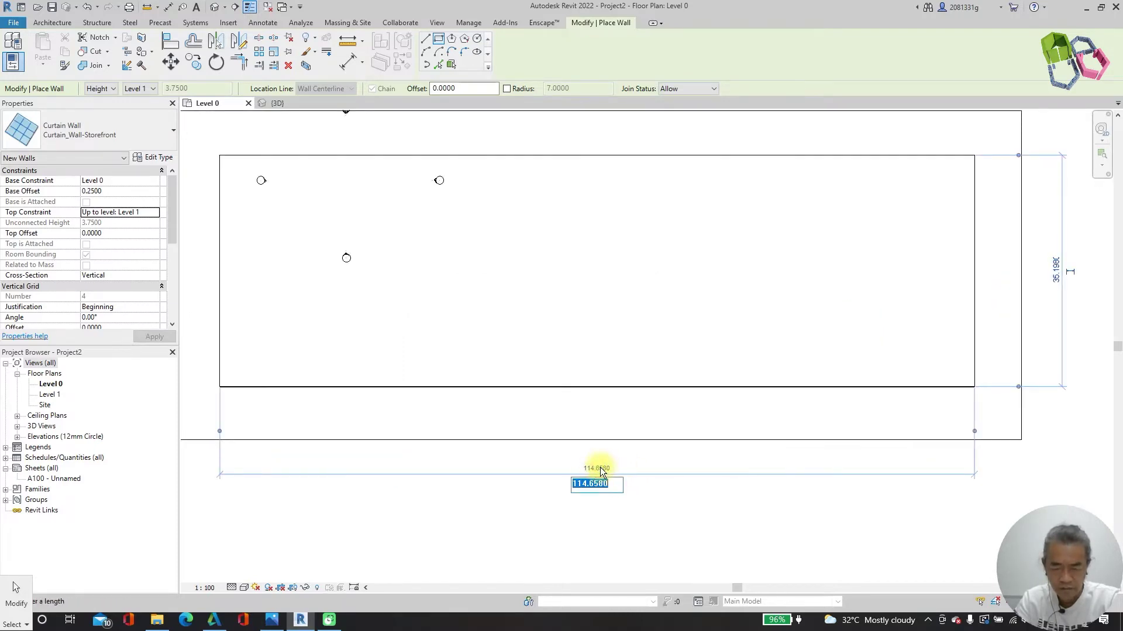
type("90")
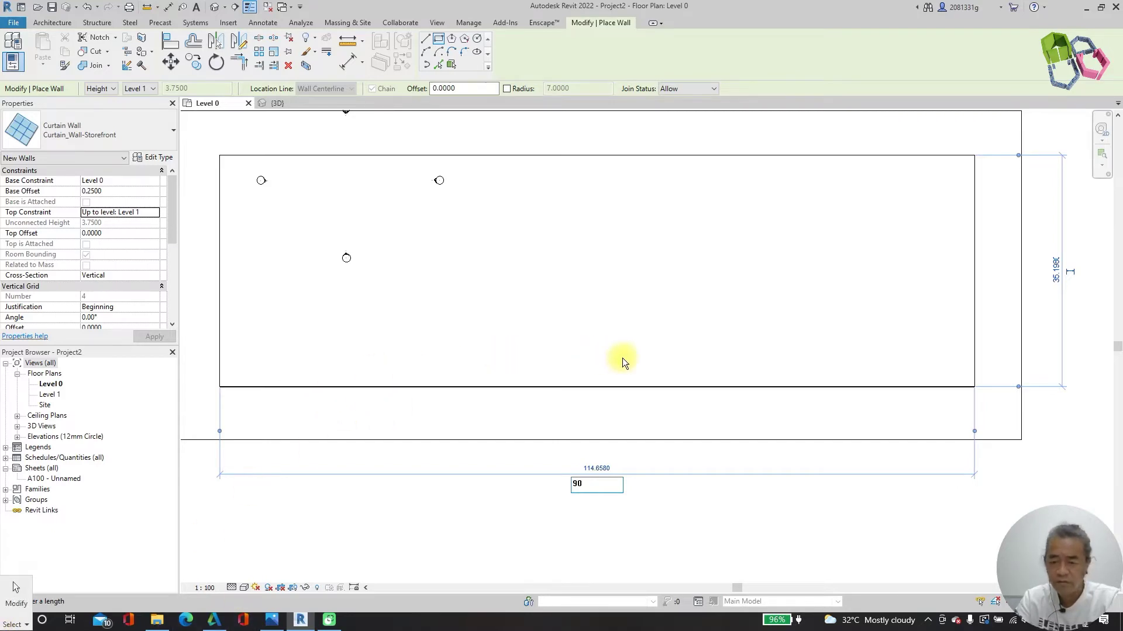
key("Return")
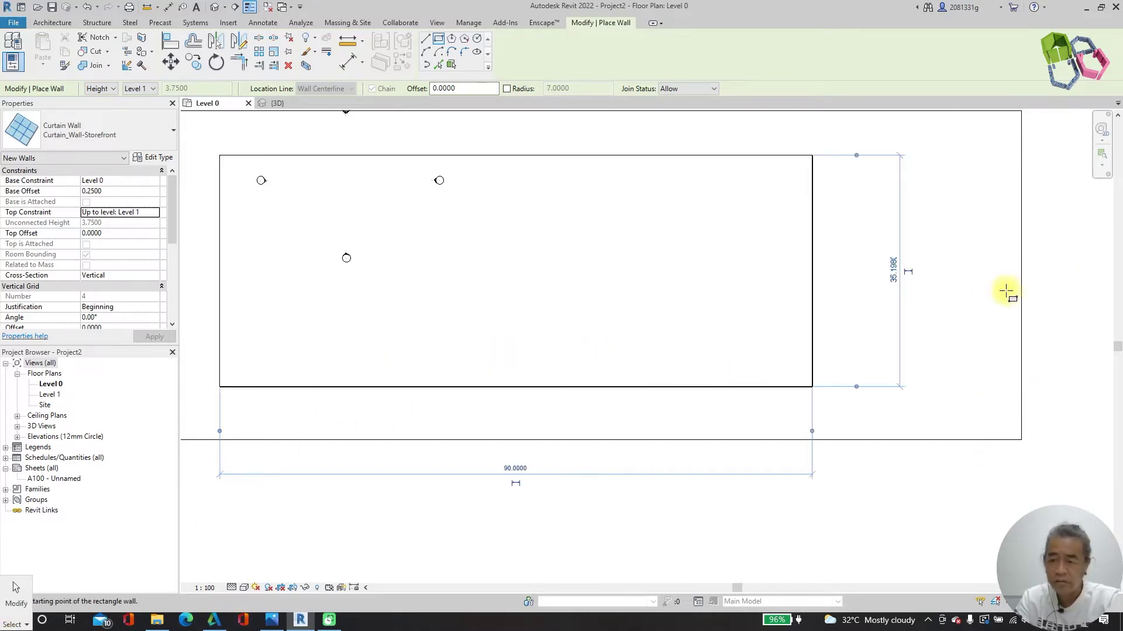
left_click(892, 277)
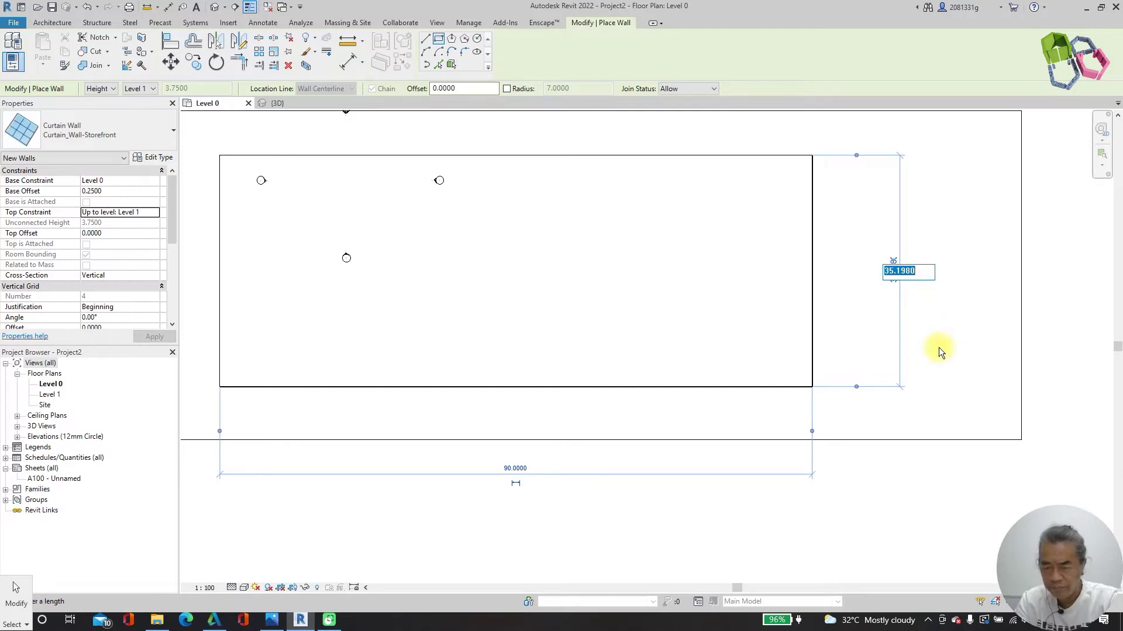
type("30")
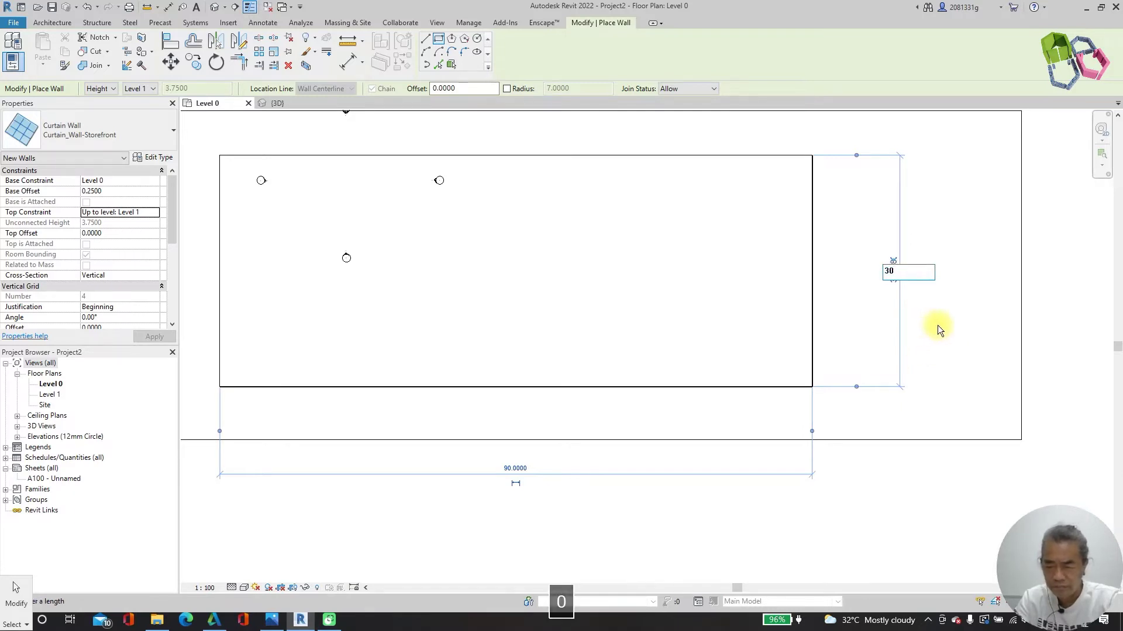
key("Return")
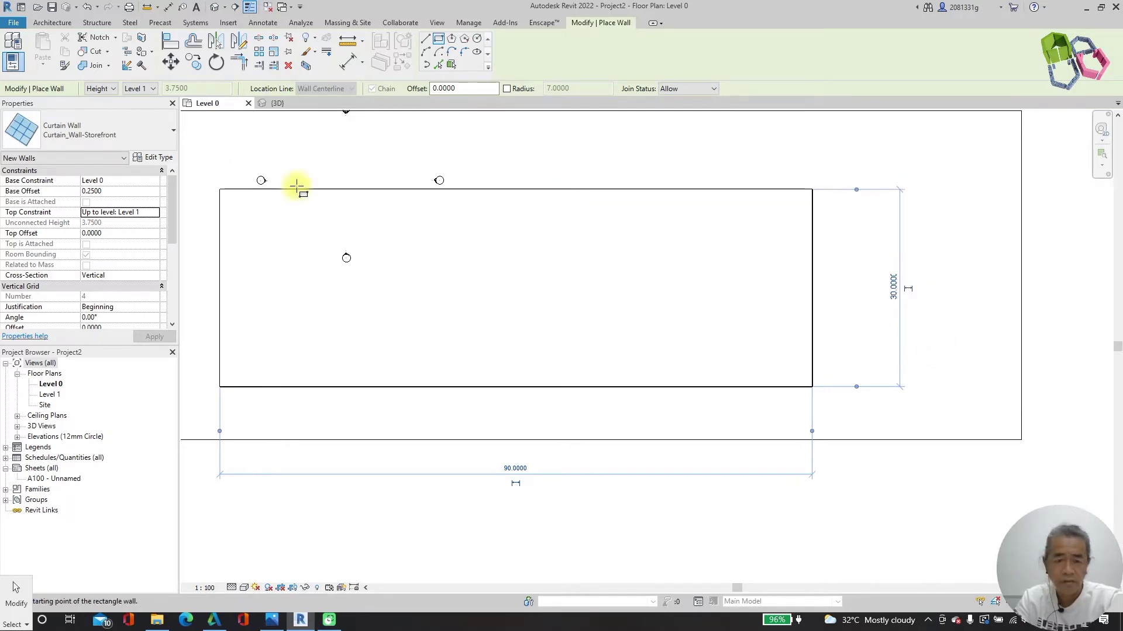
key("Escape")
key("Escape")
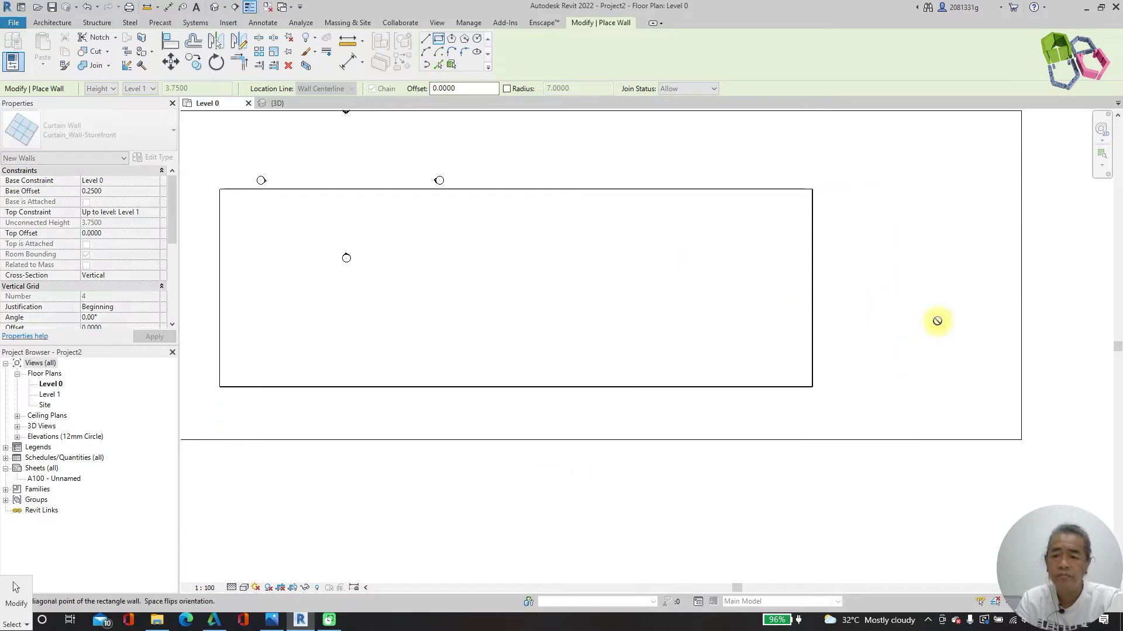
scroll(915, 312, "down", 3)
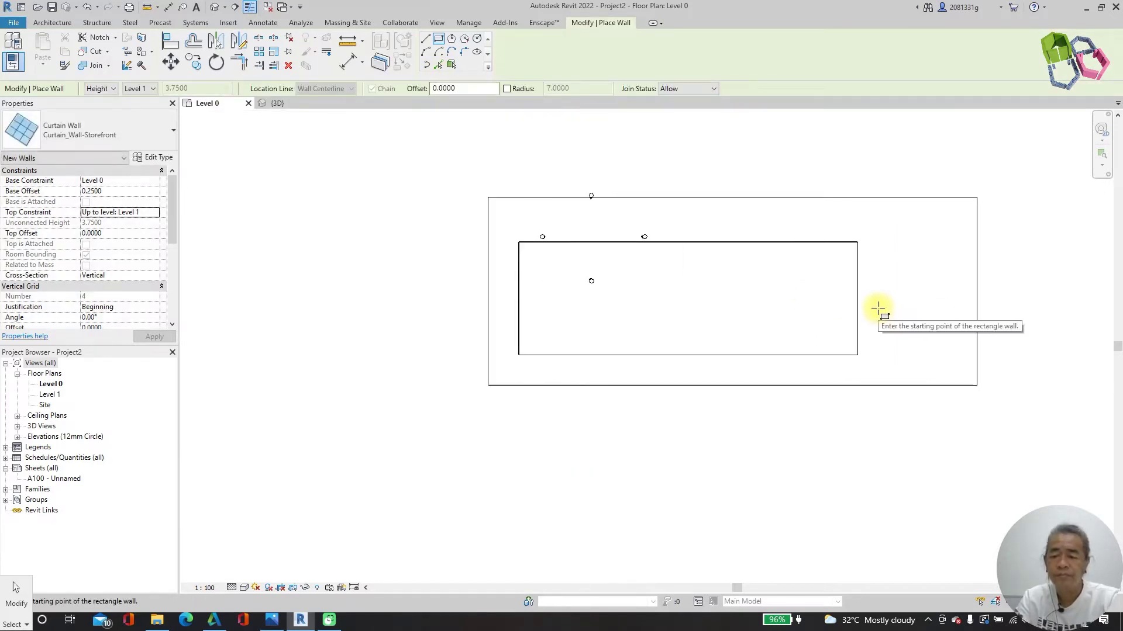
key("Escape")
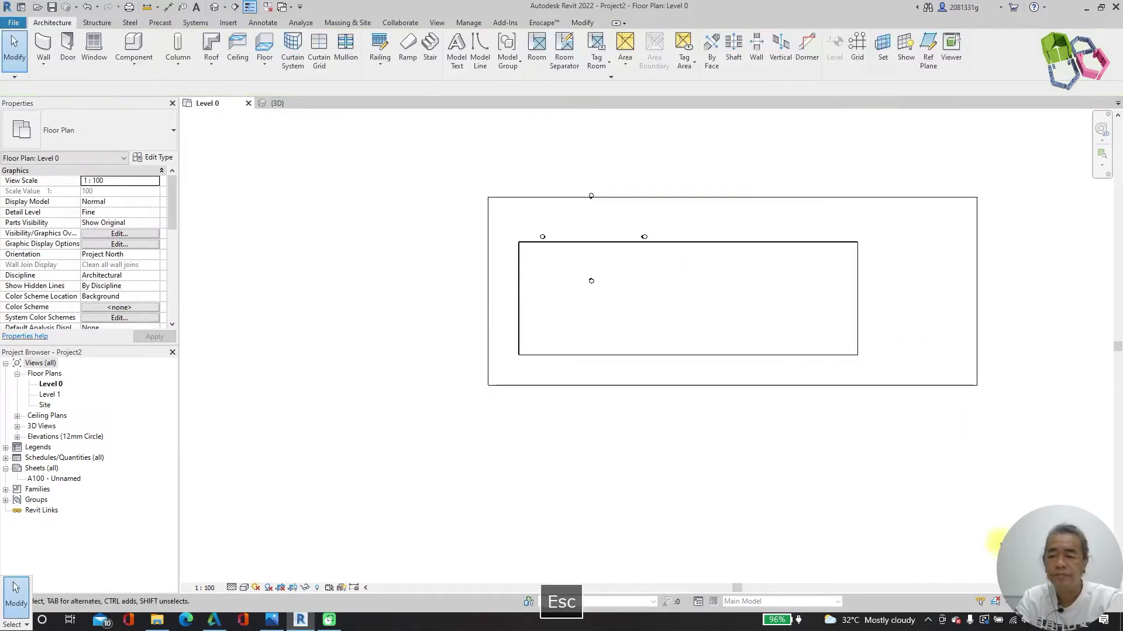
Select the connected chain of four curtain walls and move it about 17 m toward the middle of the floor slab.
key("Tab")
left_click(762, 243)
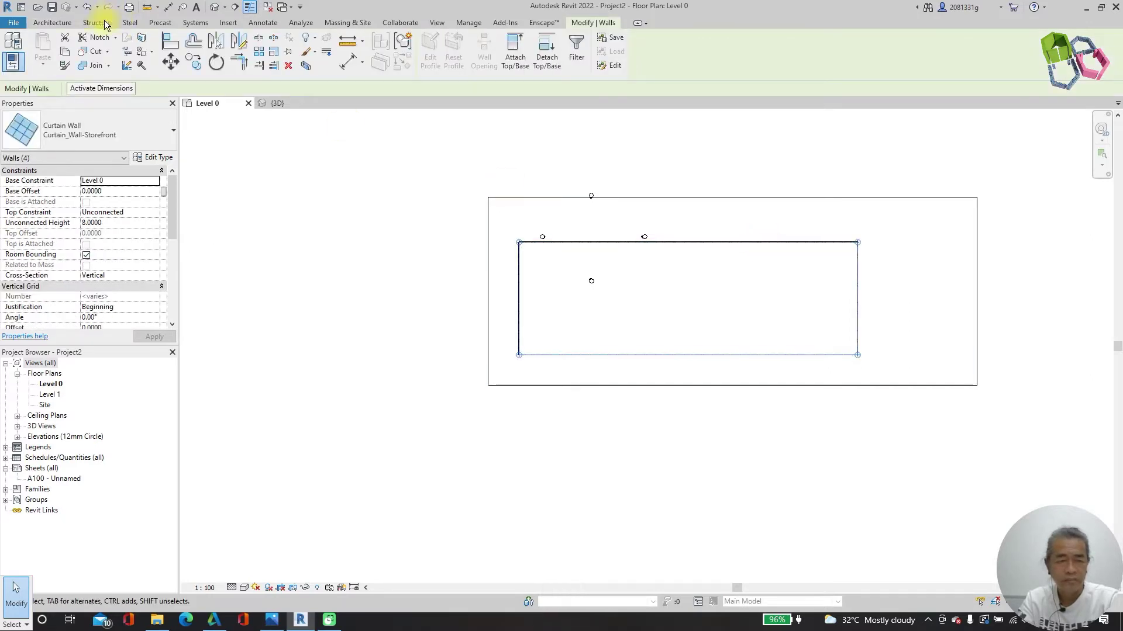
left_click(170, 61)
left_click(710, 297)
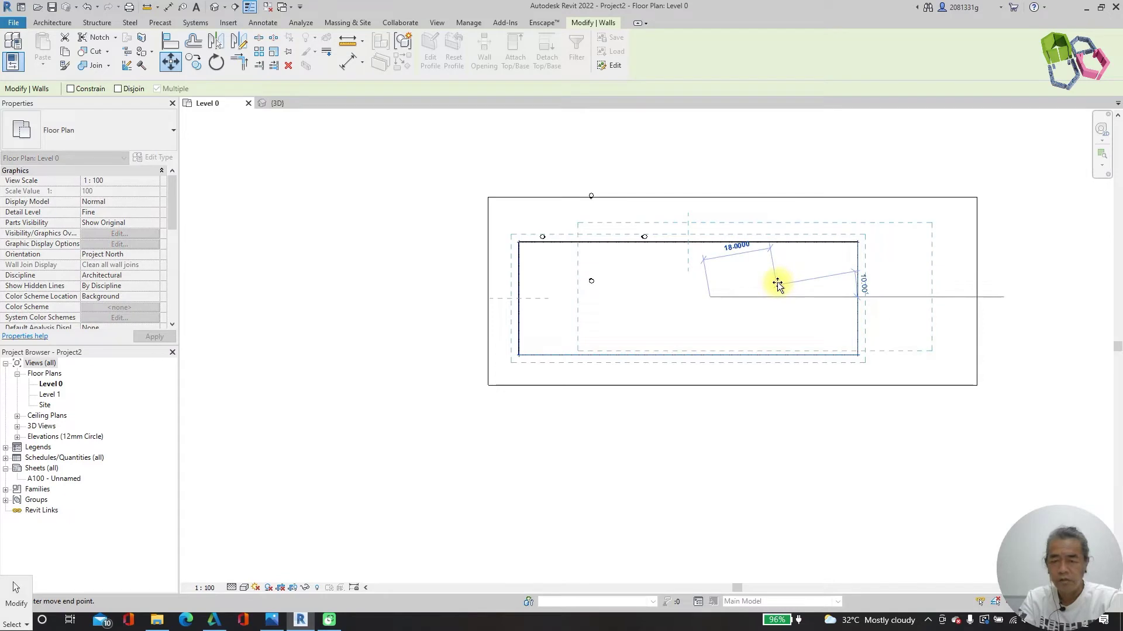
left_click(754, 283)
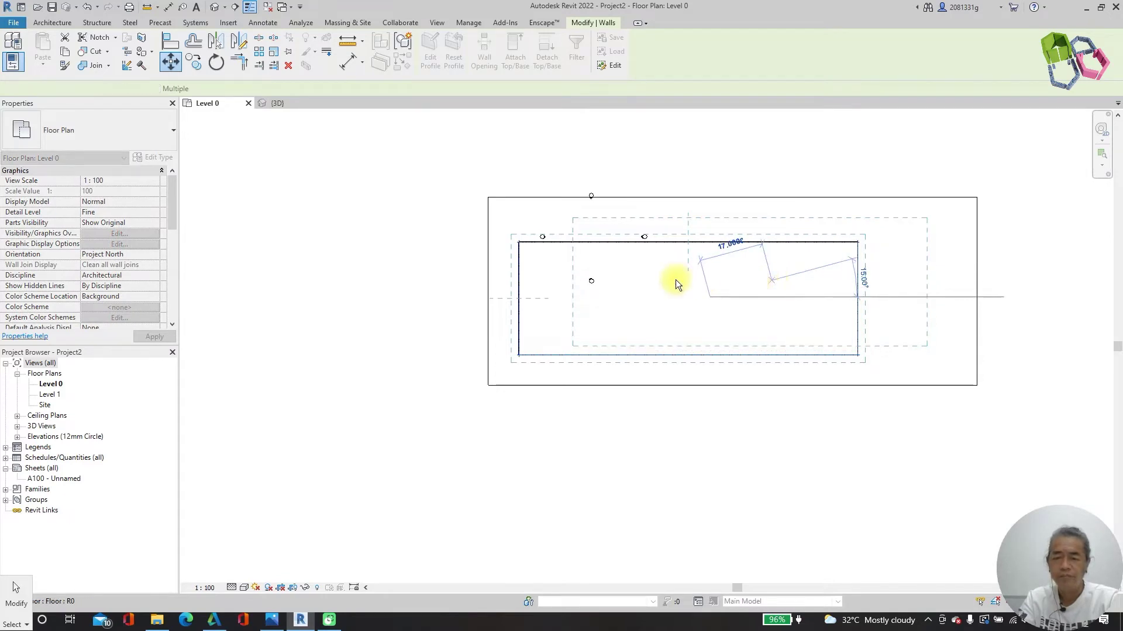
Examine the curtain walls' placement on the floor slab in the 3D view and return to the Level 0 plan.
left_click(278, 107)
scroll(658, 316, "down", 5)
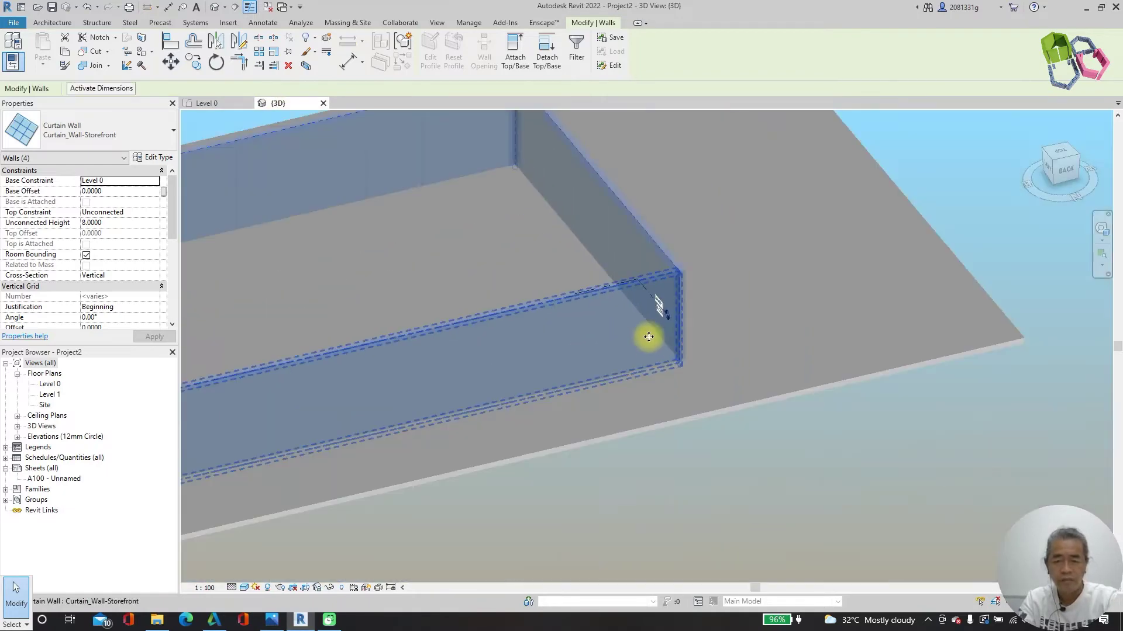
scroll(546, 434, "up", 1)
scroll(622, 431, "down", 1)
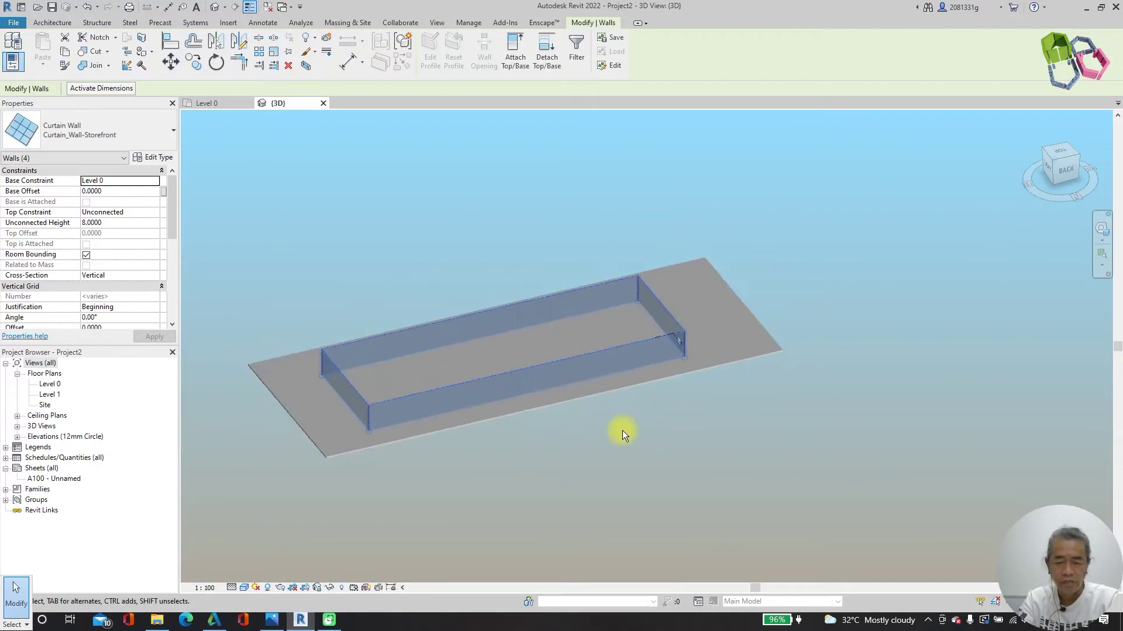
left_click(602, 478)
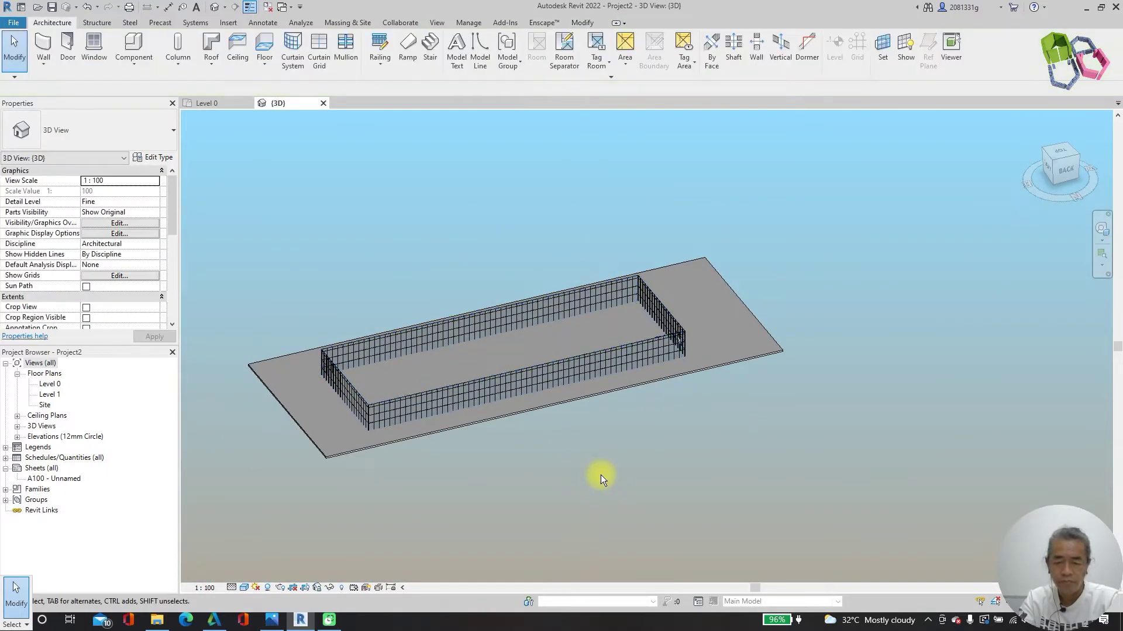
left_click(206, 104)
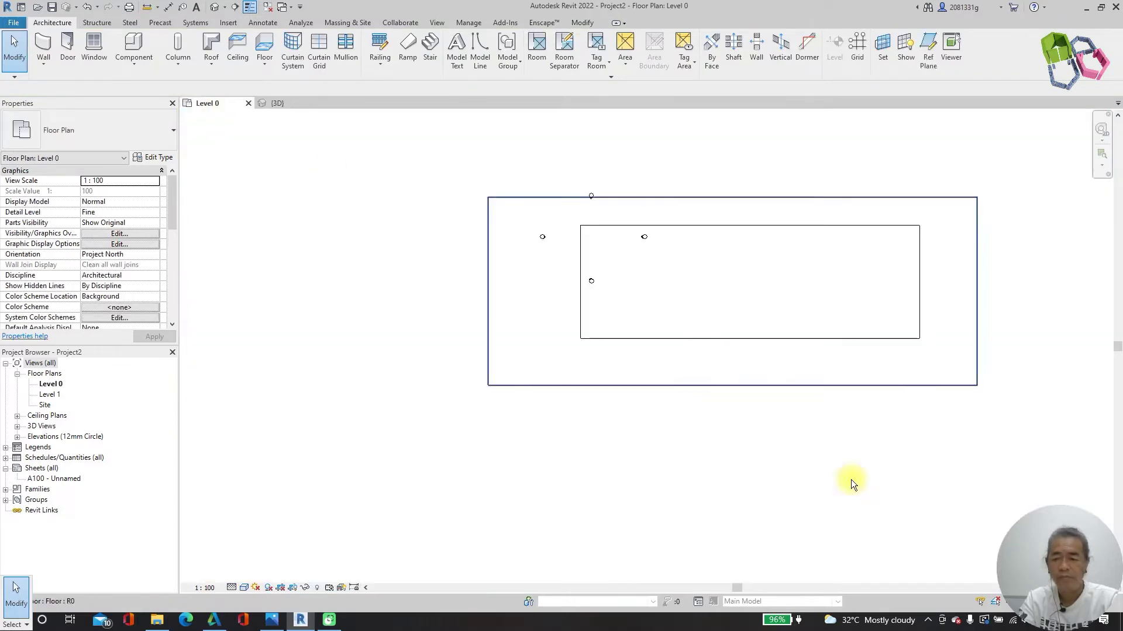
key("Escape")
key("Tab")
left_click(782, 343)
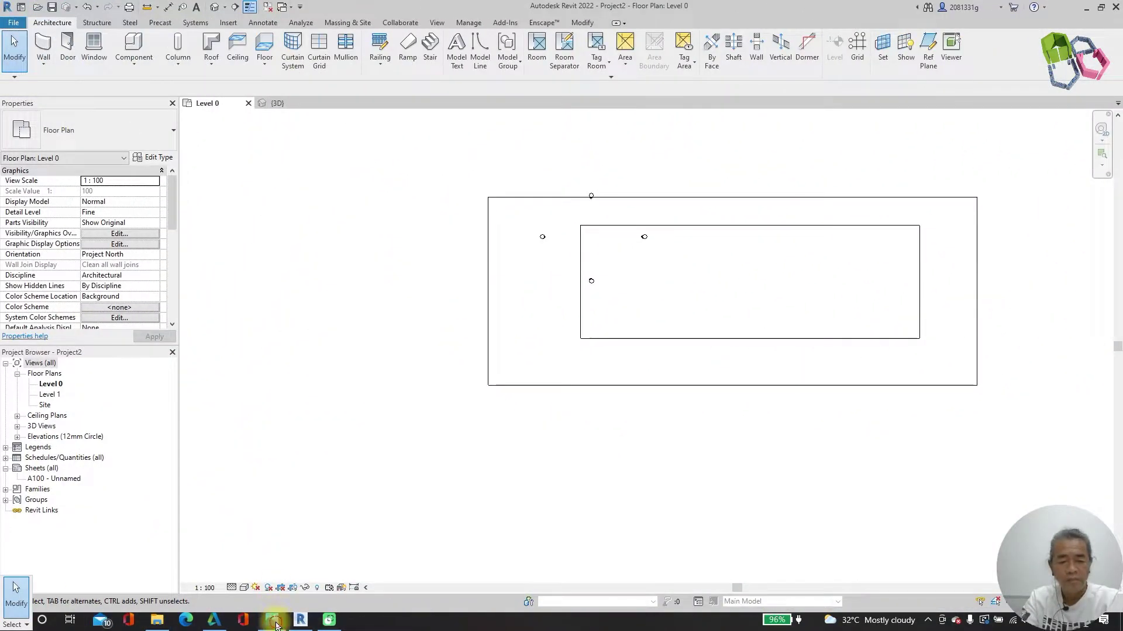
Switch to Photos and examine the building's front and rear planes and its wavy front roof edge in Organic Building 01.jpg.
left_click(271, 620)
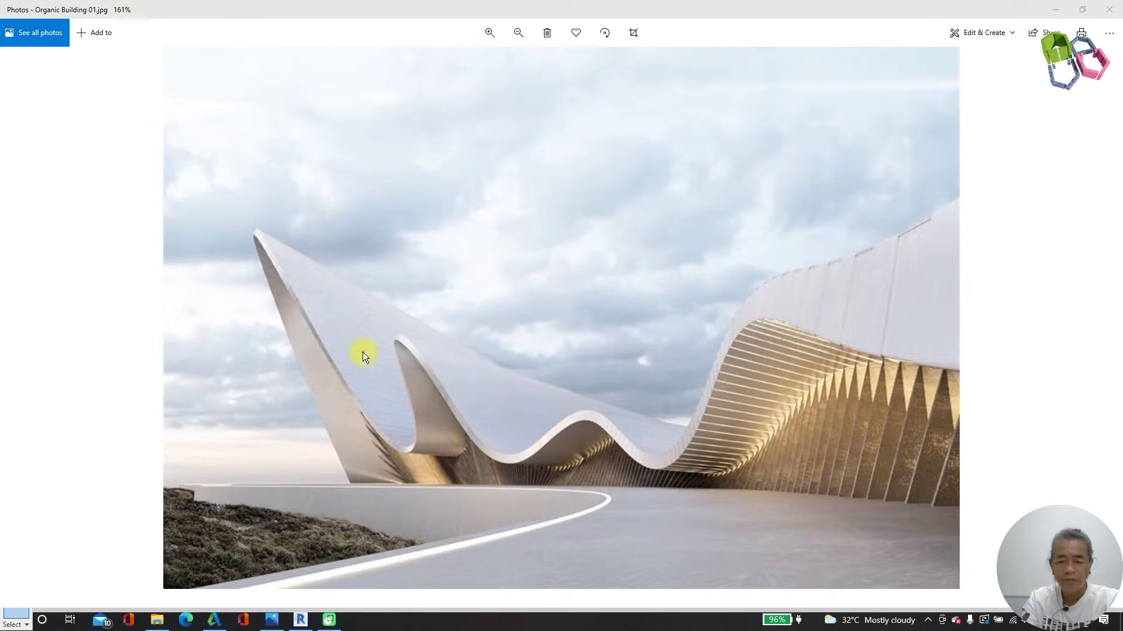
left_click_drag(328, 204, 335, 402)
left_click_drag(337, 483, 670, 489)
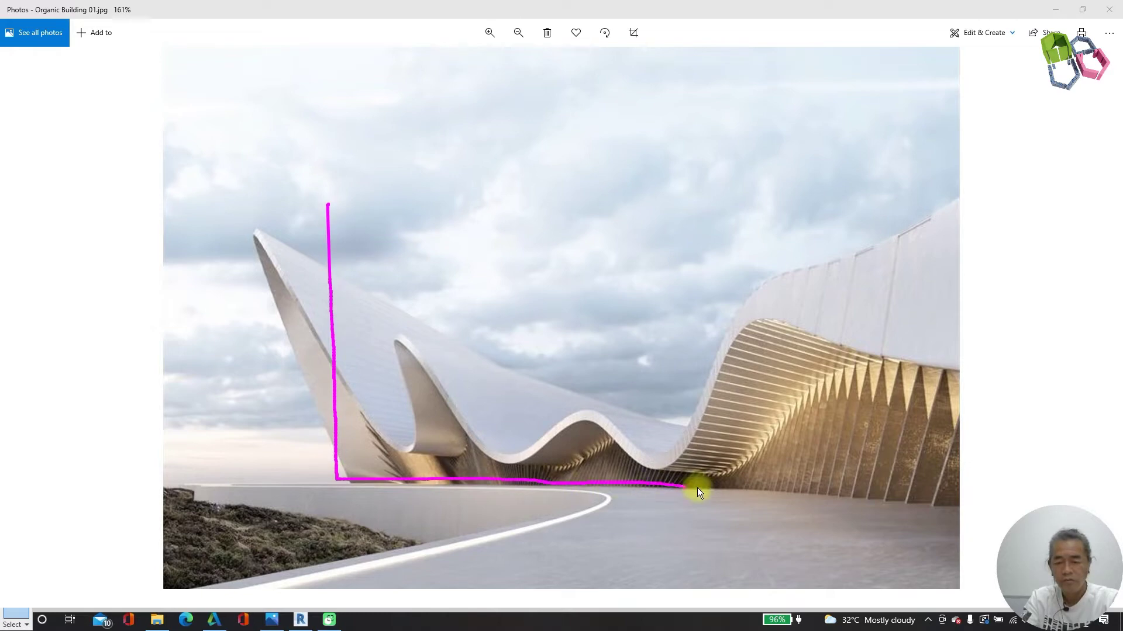
left_click_drag(328, 214, 780, 231)
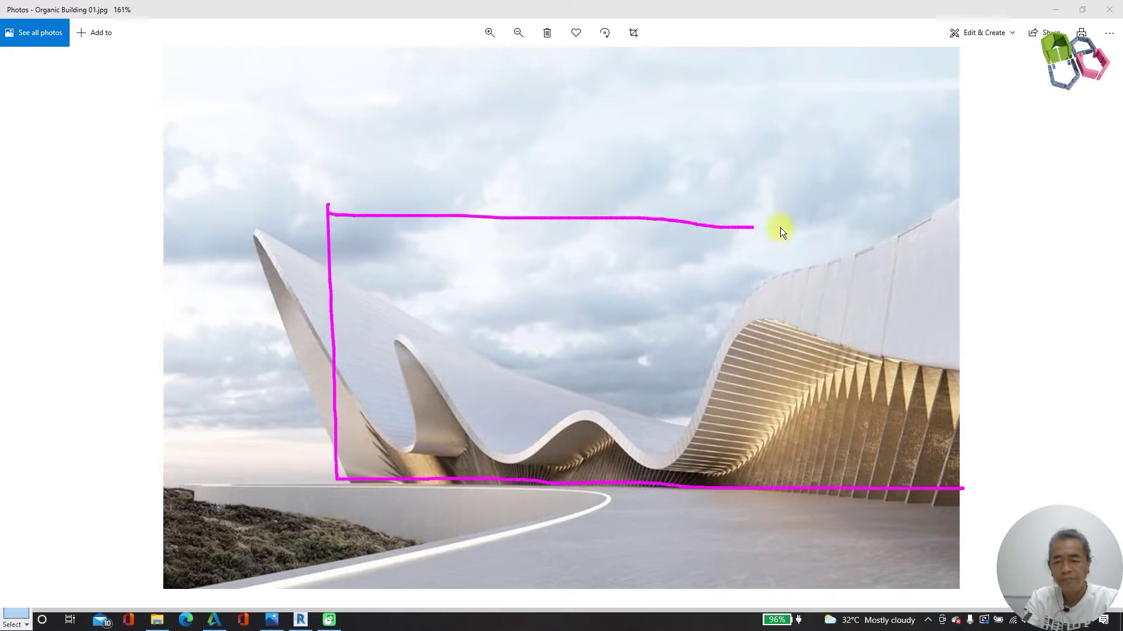
left_click_drag(955, 226, 956, 311)
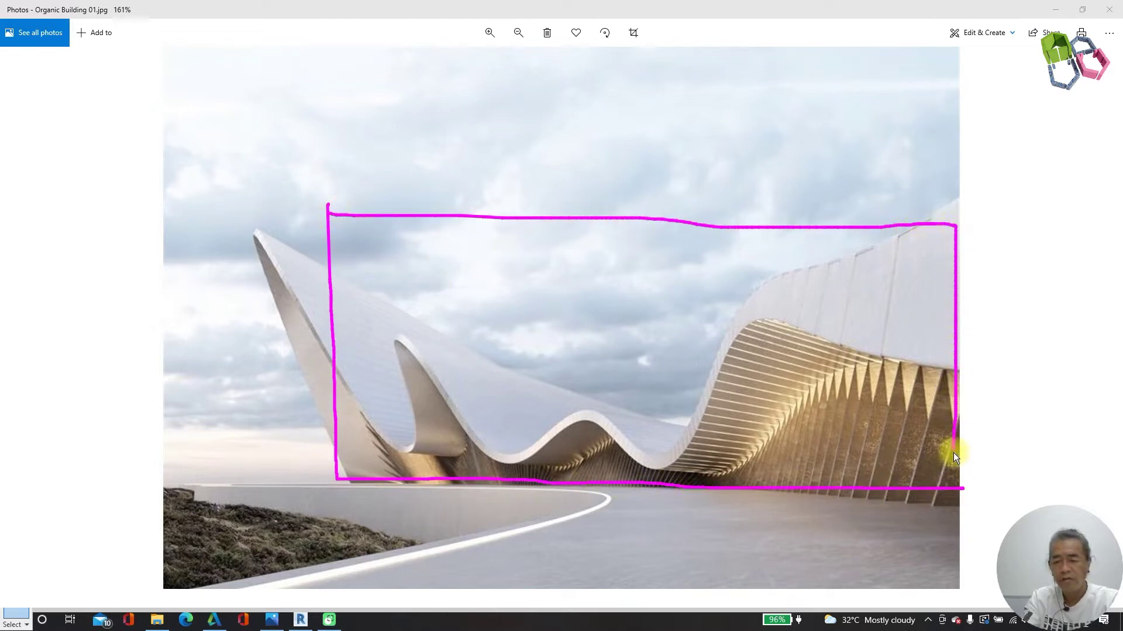
left_click_drag(447, 247, 453, 444)
left_click_drag(670, 502, 961, 503)
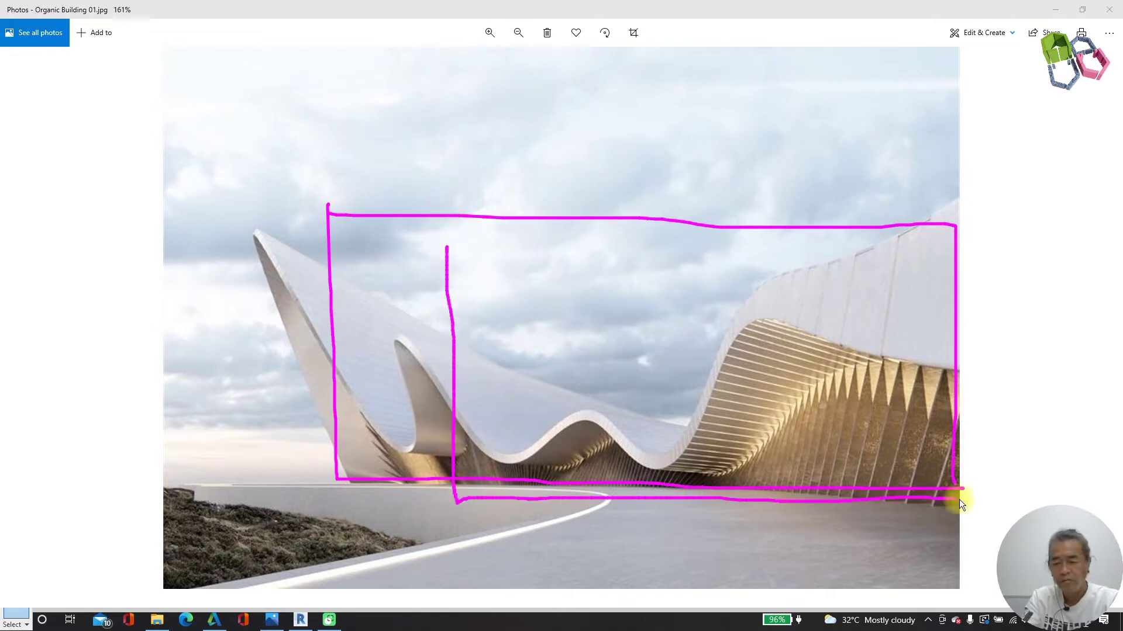
left_click_drag(442, 246, 836, 266)
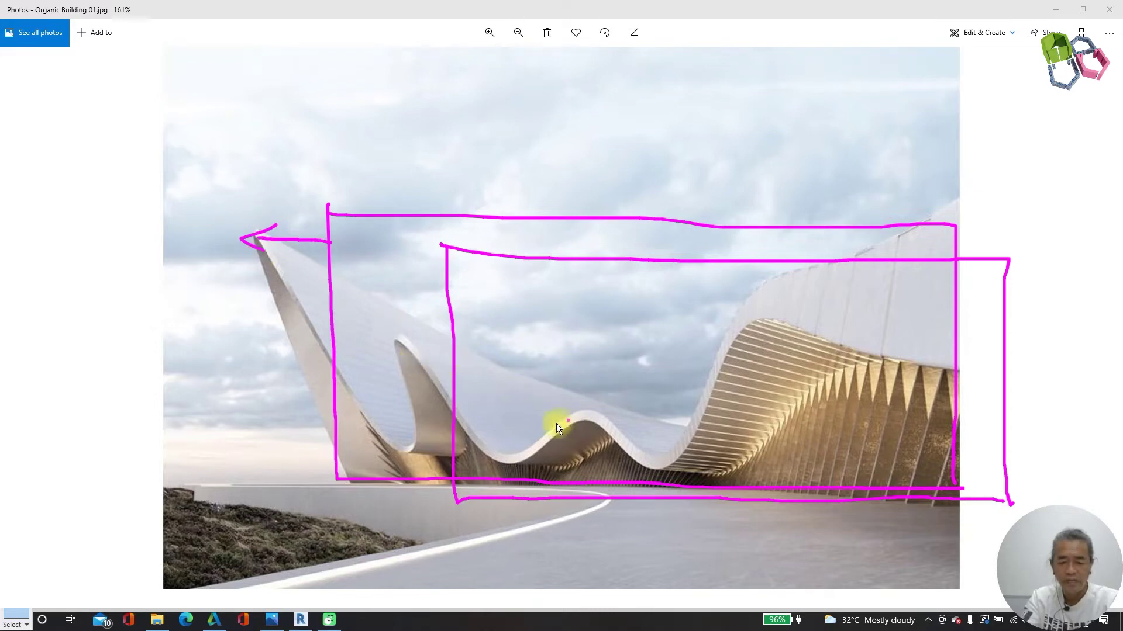
left_click_drag(544, 408, 595, 399)
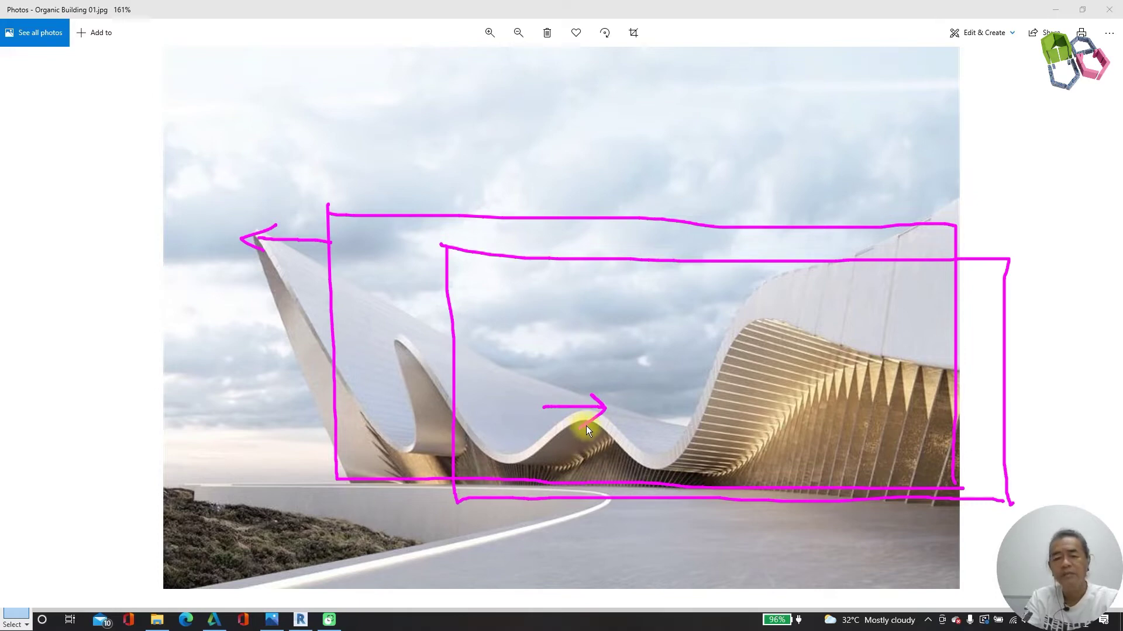
key("Escape")
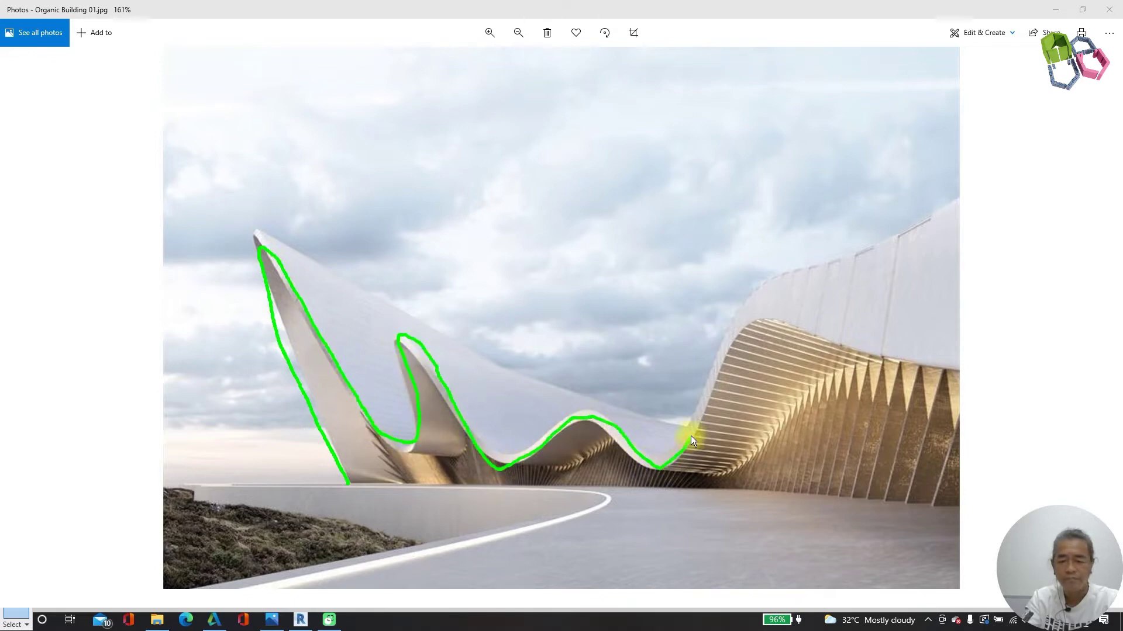
left_click_drag(939, 366, 959, 369)
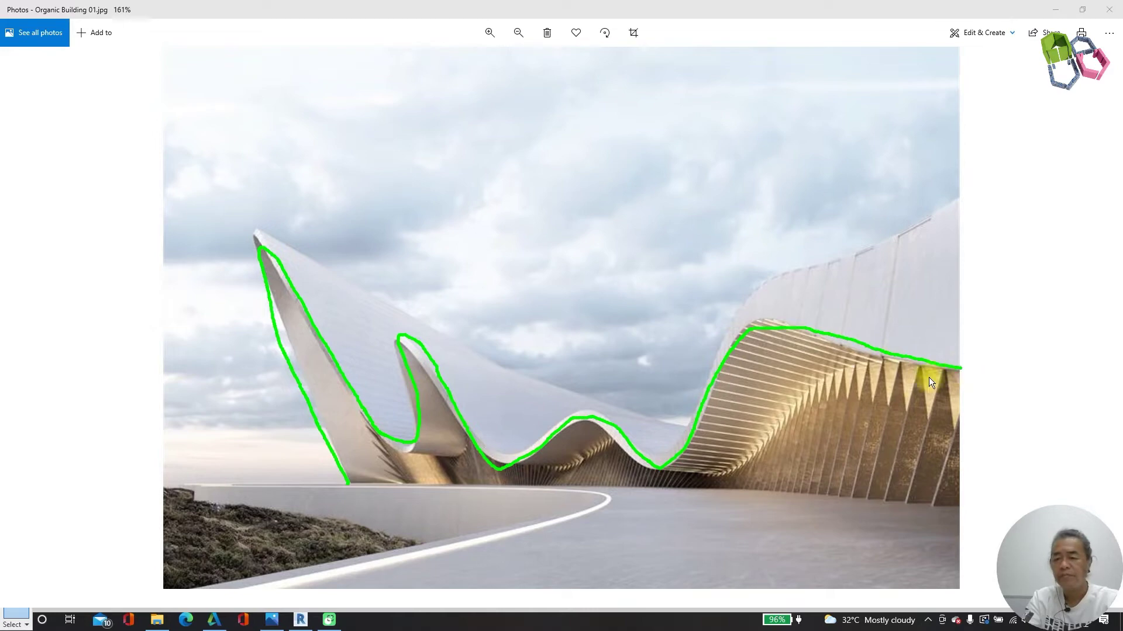
left_click(919, 471)
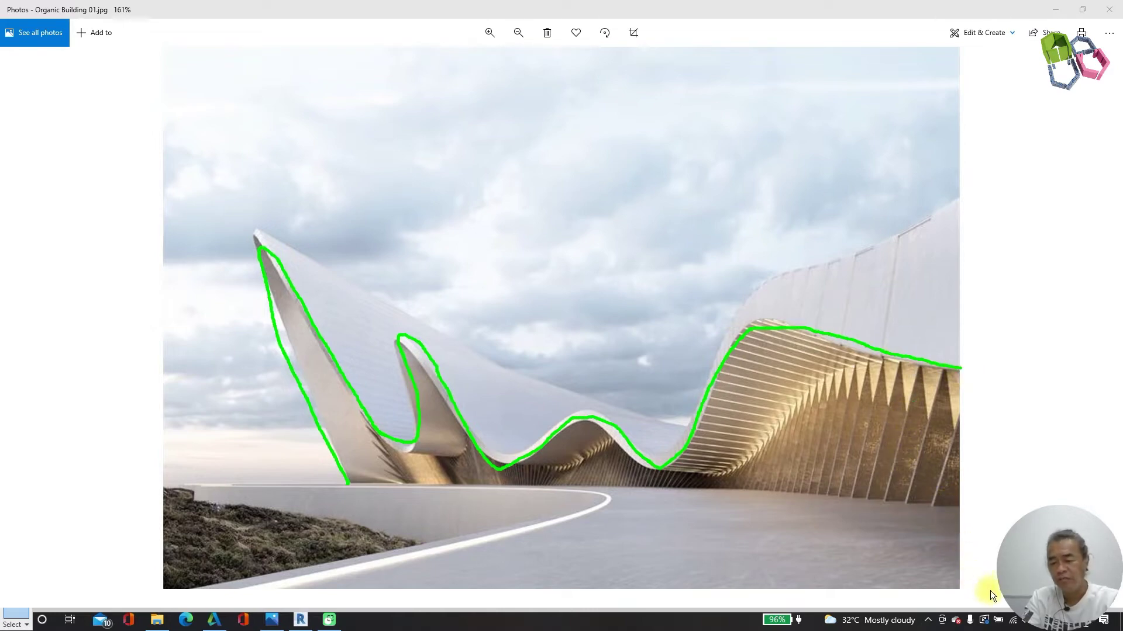
key("Escape")
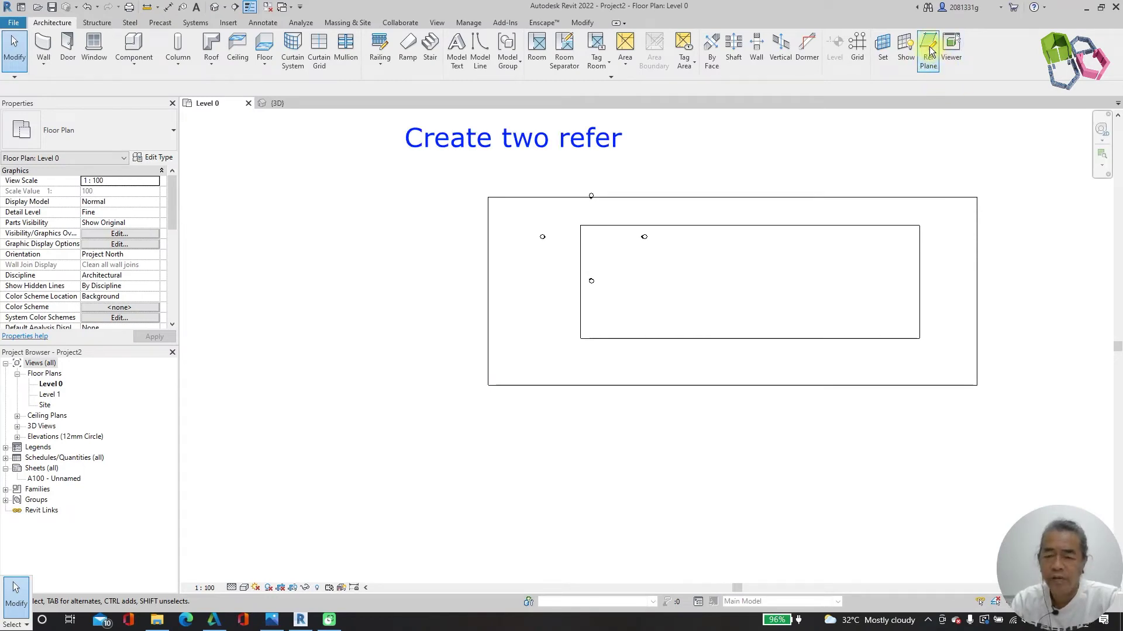
Draw a reference plane along the south long curtain wall in the Level 0 plan, extending past both ends, and name it A.
left_click(930, 52)
left_click(572, 338)
left_click(1010, 338)
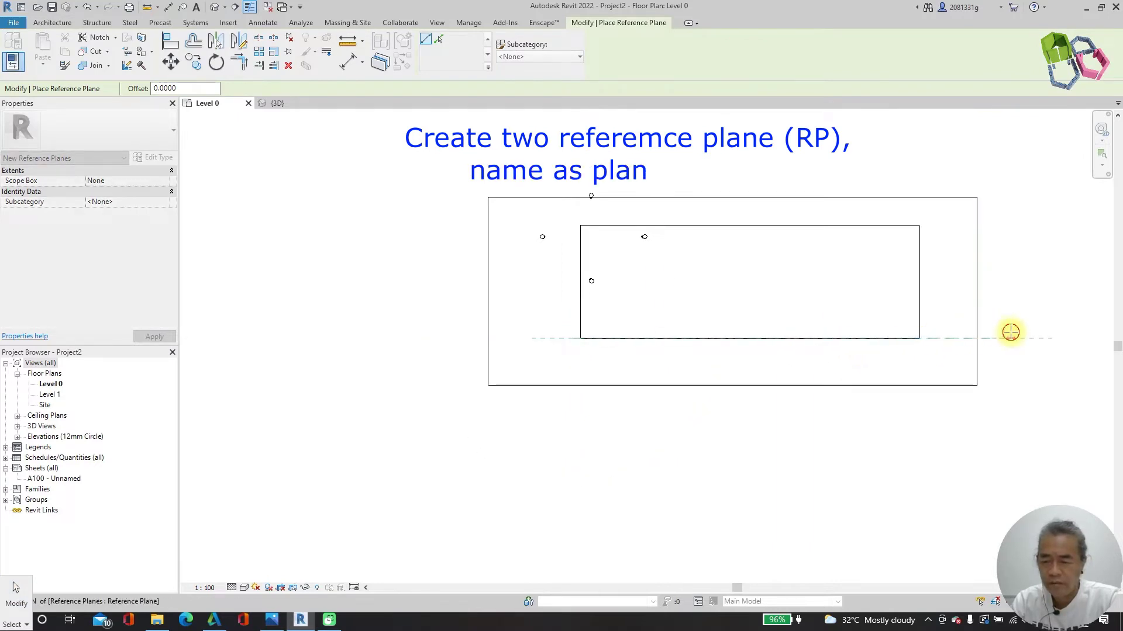
left_click(1000, 344)
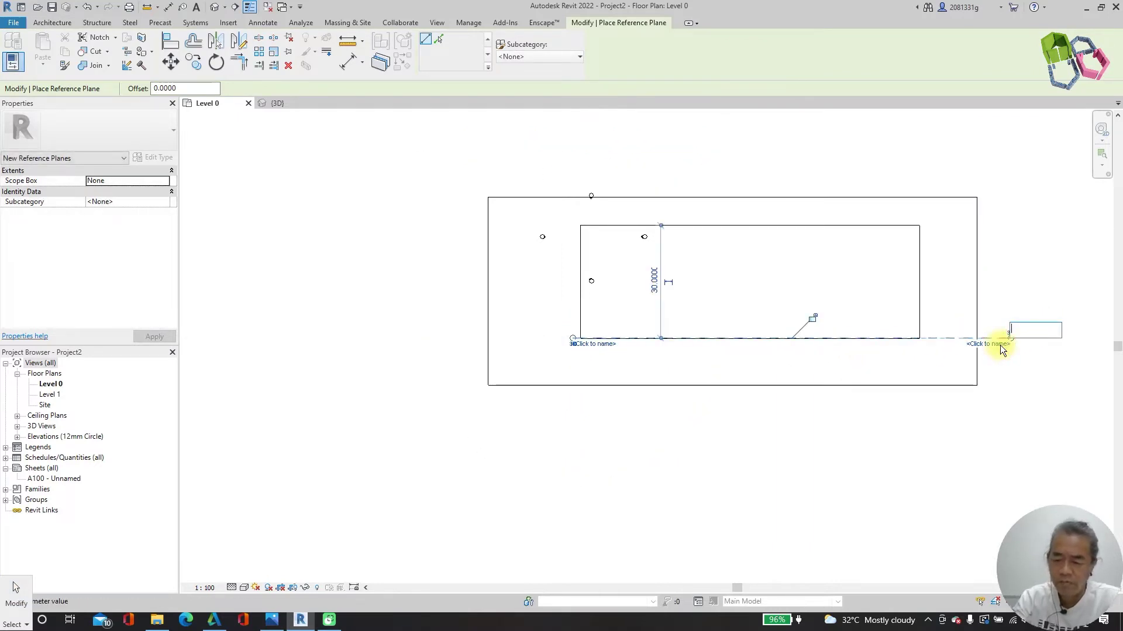
type("A")
key("Return")
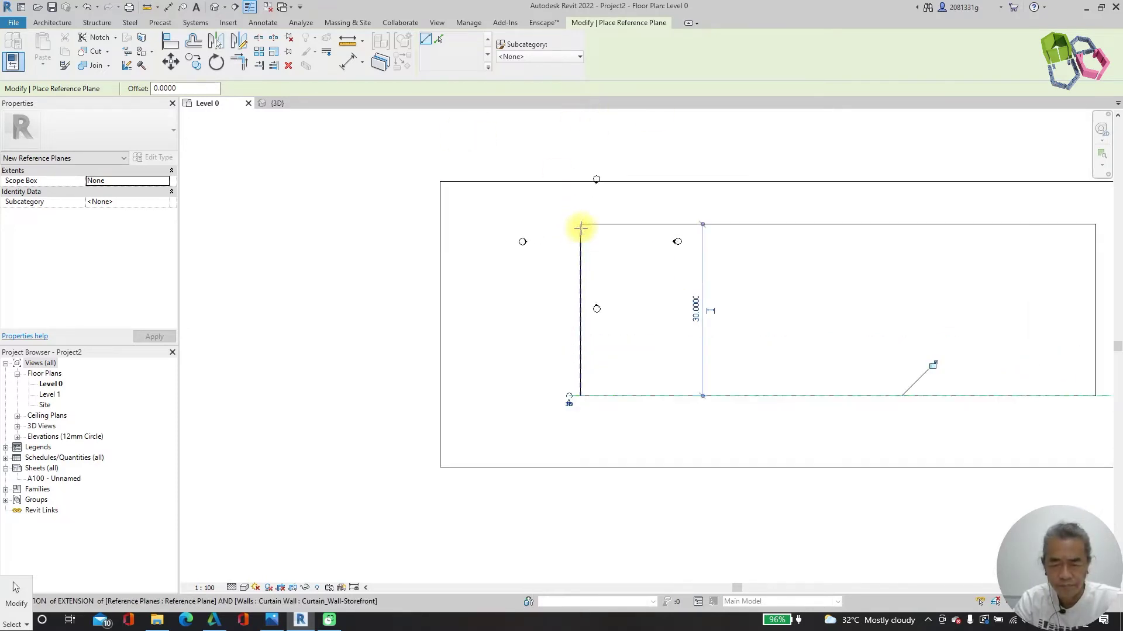
Draw a second reference plane along the north long curtain wall, extending past its east end, and name it B.
left_click(580, 226)
scroll(580, 226, "up", 2)
scroll(554, 228, "down", 2)
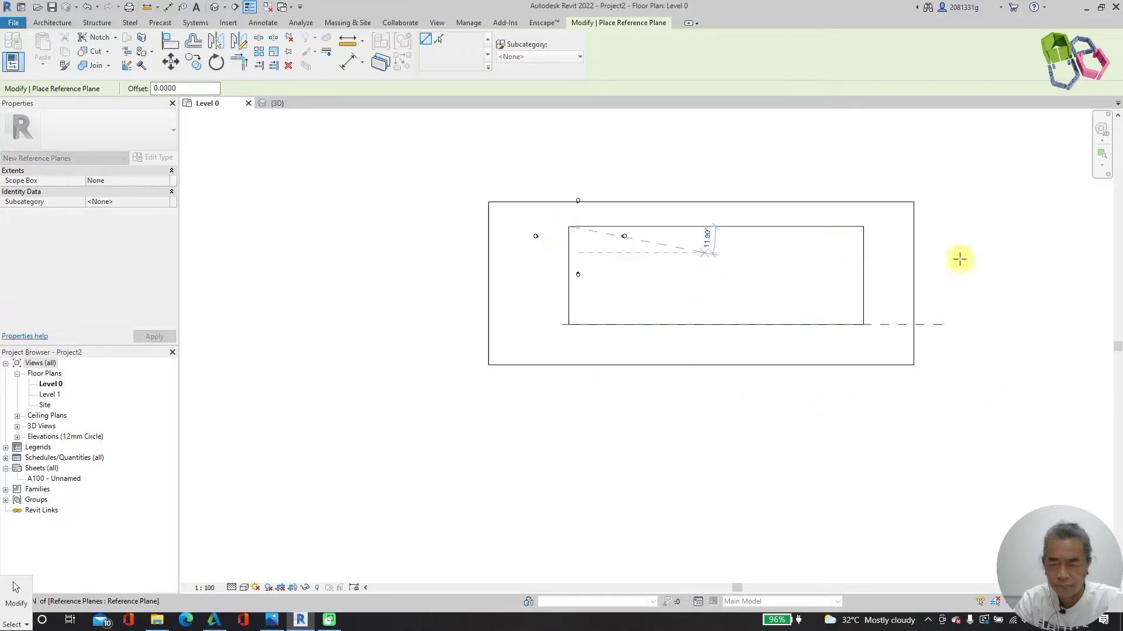
left_click(942, 226)
left_click(934, 234)
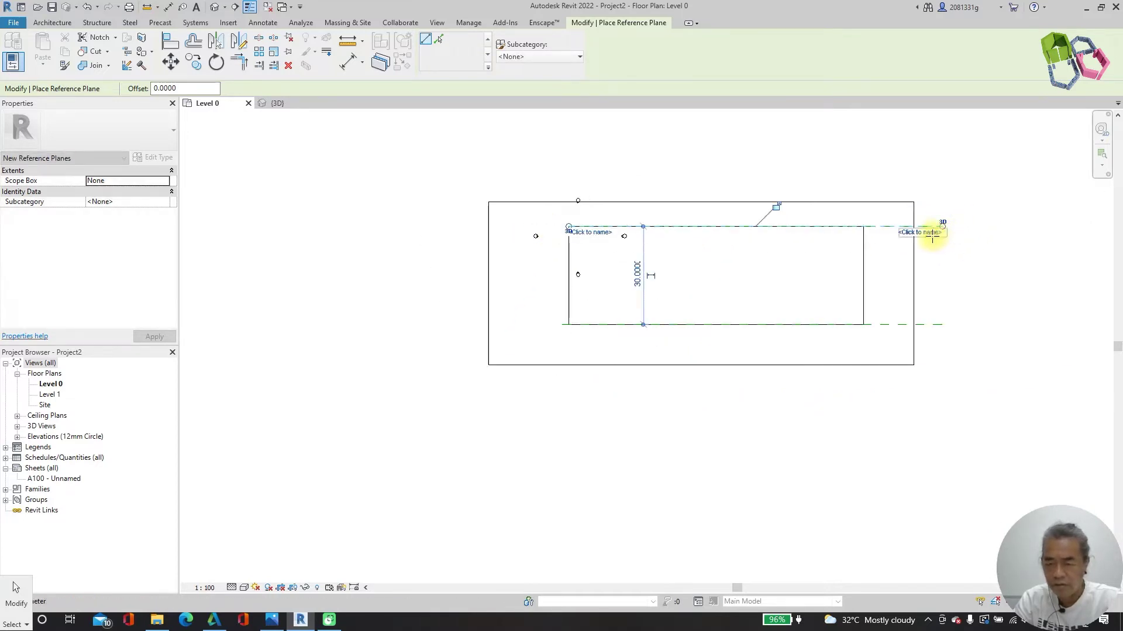
type("B")
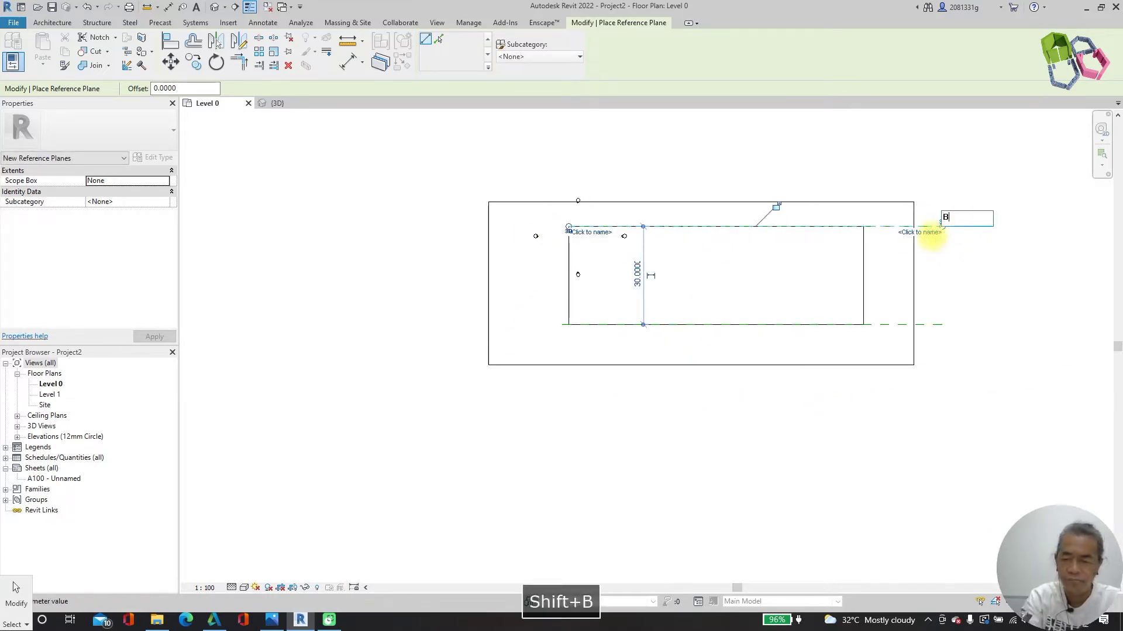
key("Return")
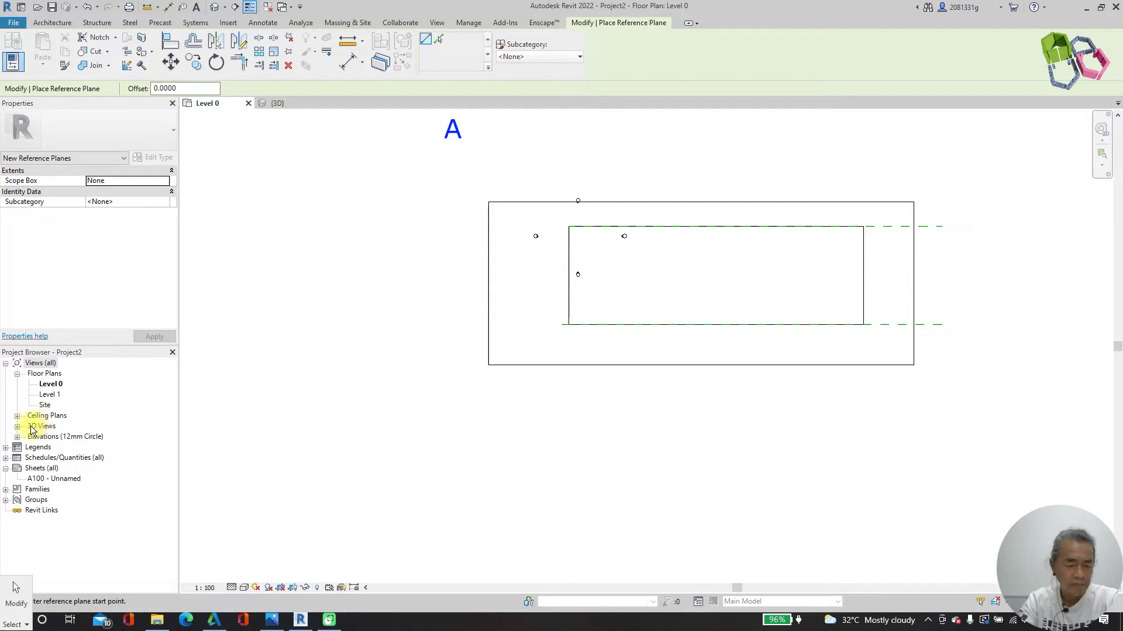
Open the South elevation view.
left_click(17, 437)
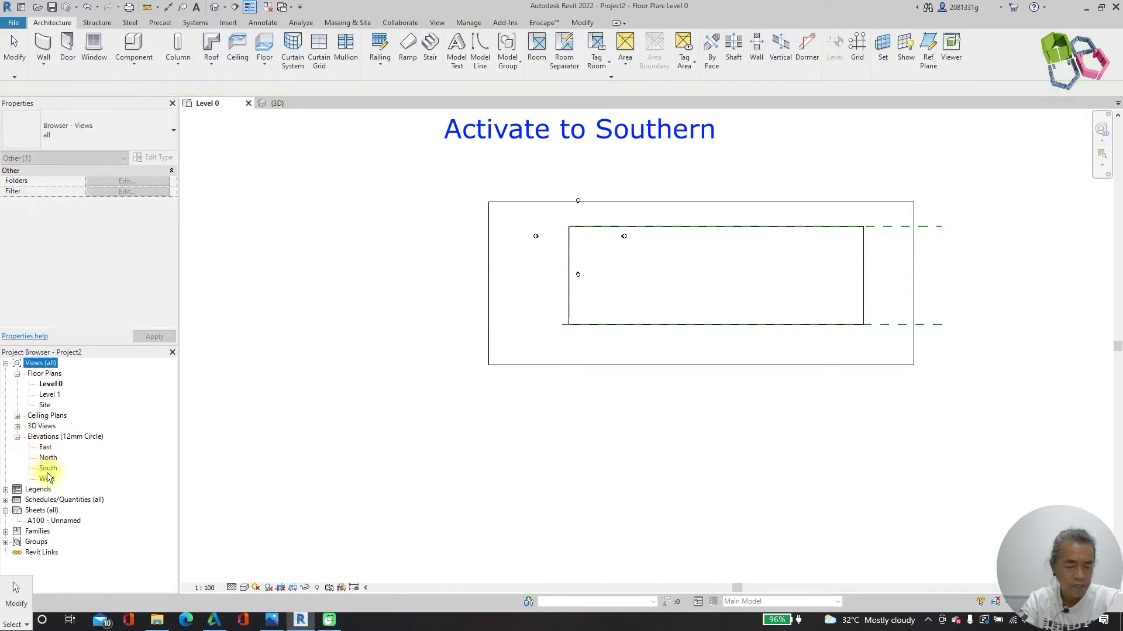
double_click(48, 468)
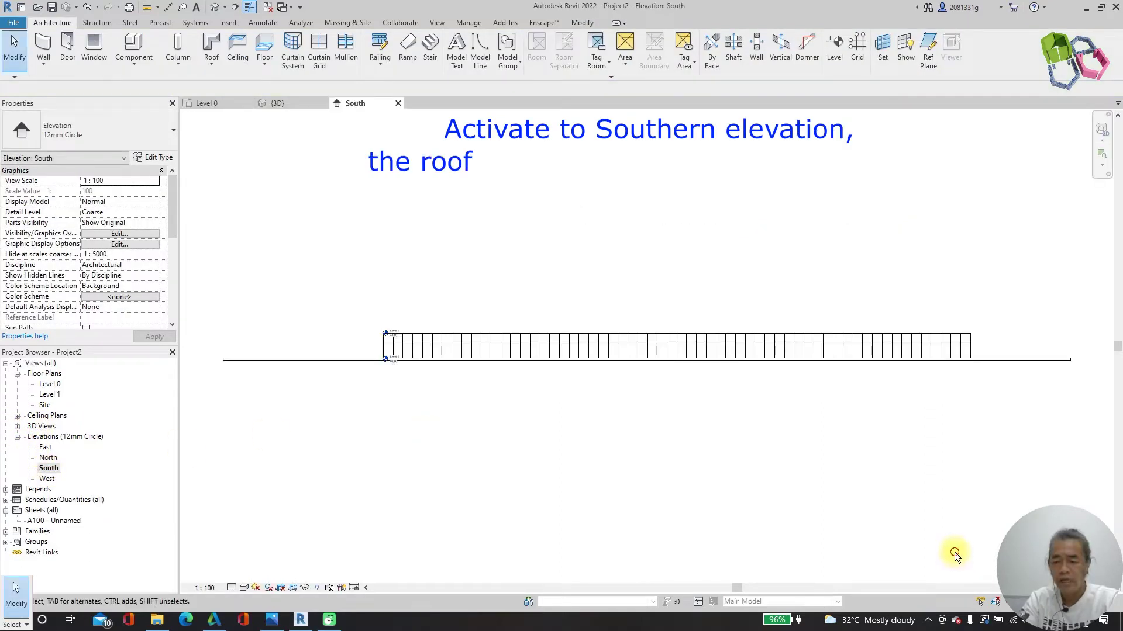
mouse_move(365, 340)
left_mouse_down()
mouse_move(389, 311)
mouse_move(446, 330)
mouse_move(466, 321)
mouse_move(520, 249)
mouse_move(587, 324)
mouse_move(669, 312)
mouse_move(733, 332)
mouse_move(805, 286)
mouse_move(873, 323)
mouse_move(932, 323)
mouse_move(977, 305)
mouse_move(989, 363)
left_mouse_up()
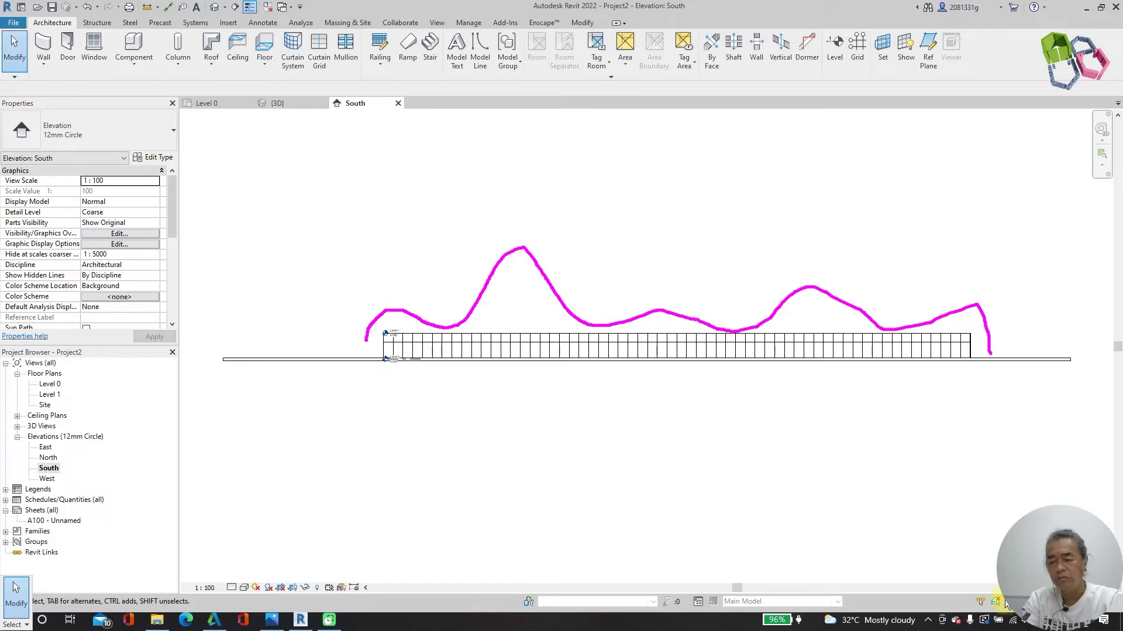
key("Escape")
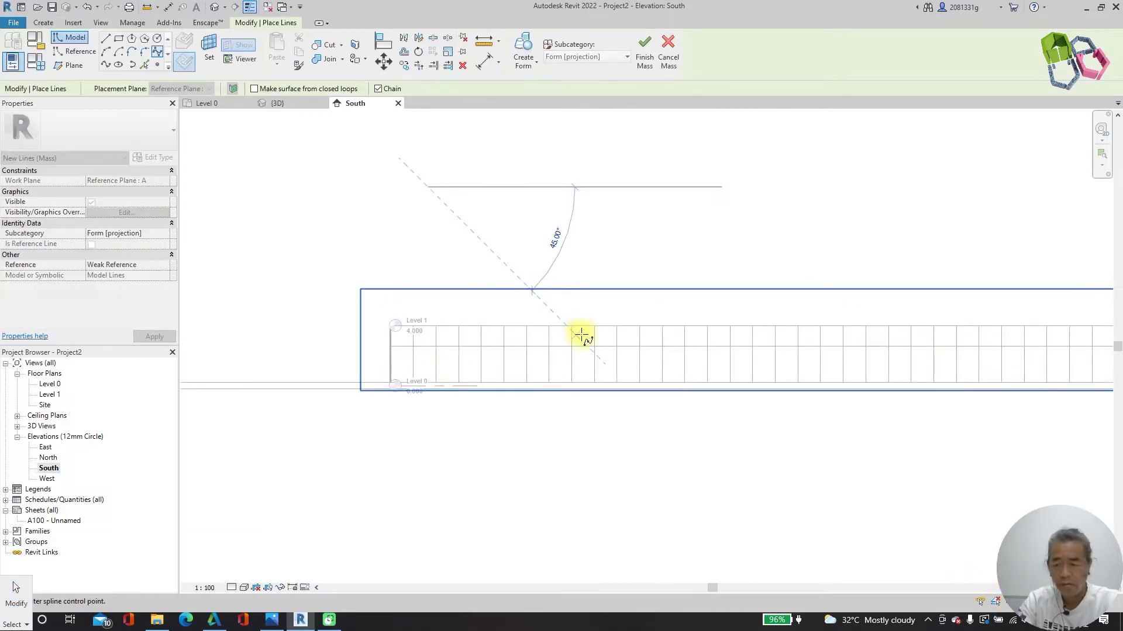
left_click(581, 334)
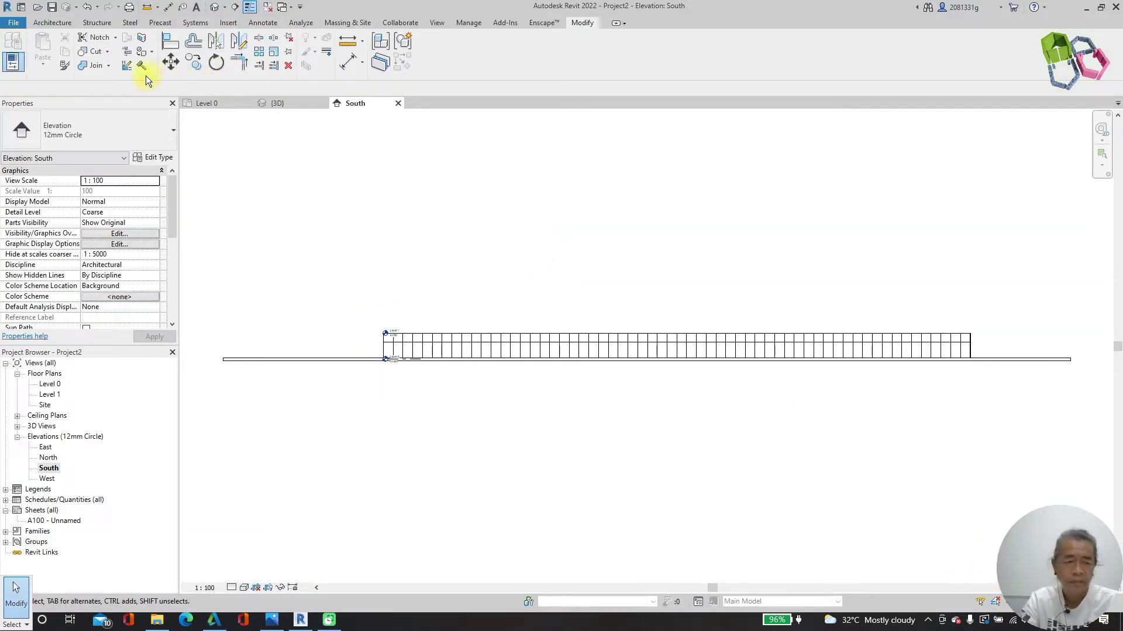
Start an in-place component in the Mass category and name it Roof.
left_click(52, 23)
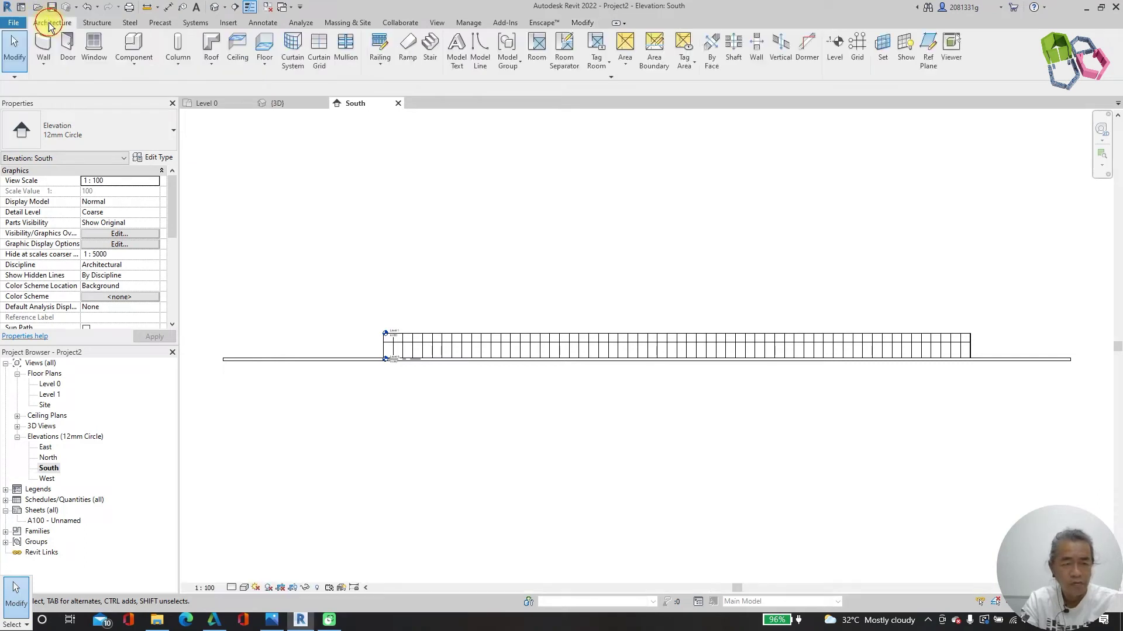
key("c")
left_click(136, 63)
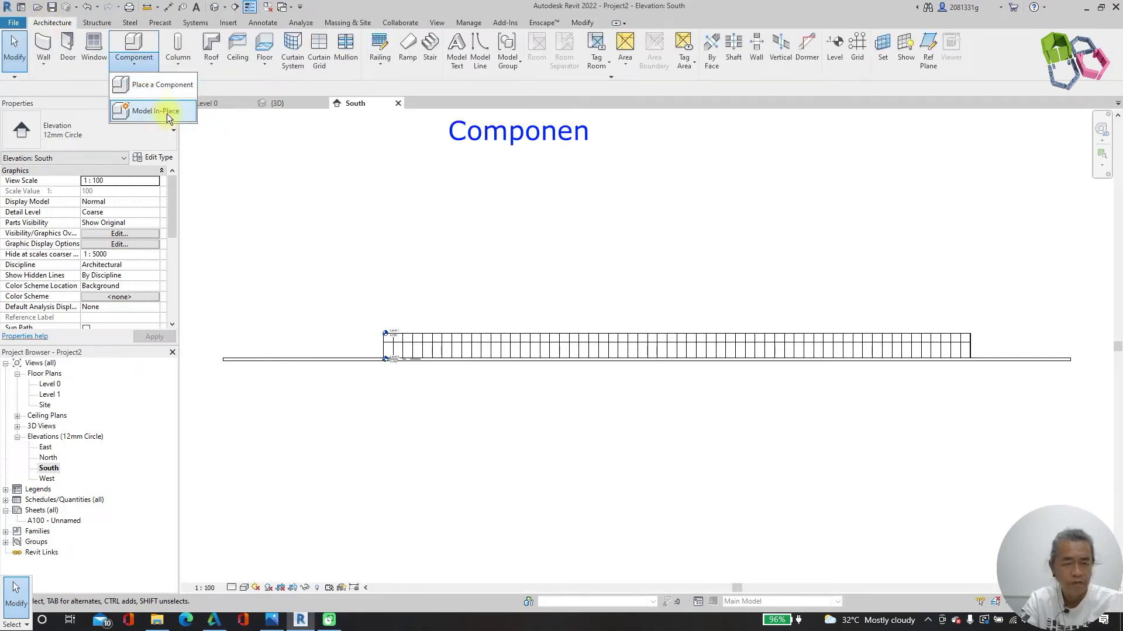
left_click(157, 111)
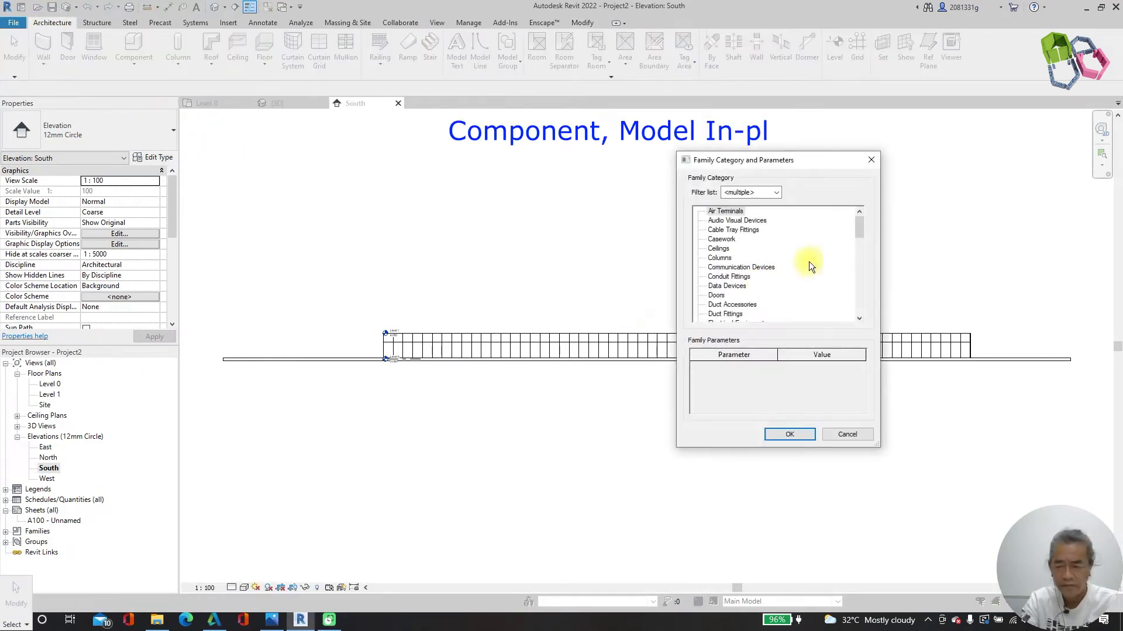
left_click_drag(864, 229, 859, 264)
left_click(715, 239)
left_click(799, 437)
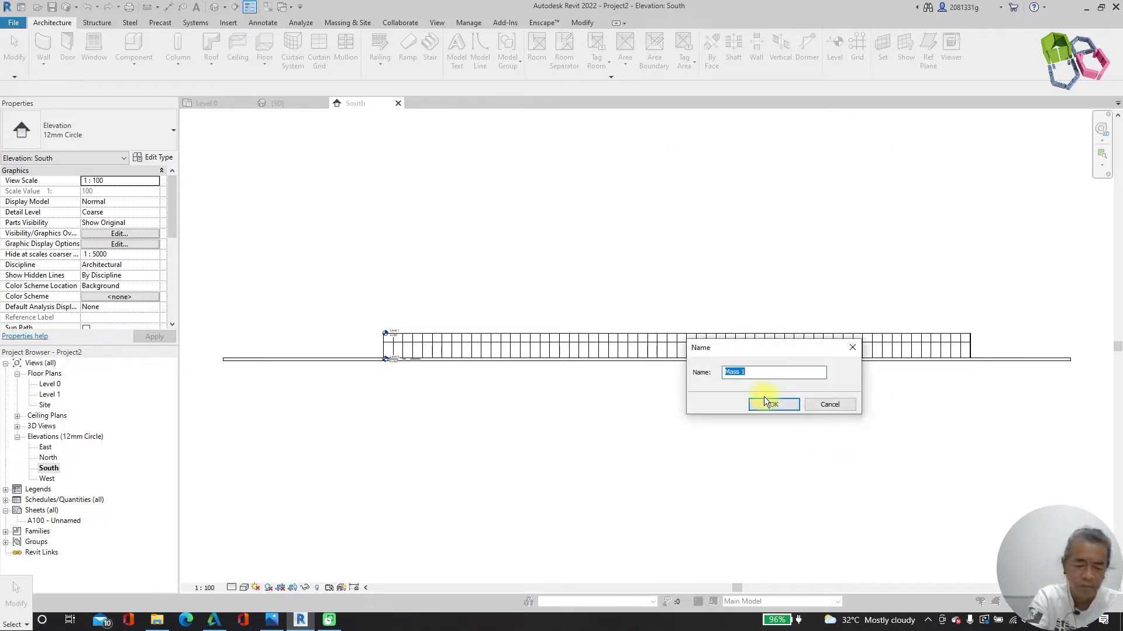
type("Roof")
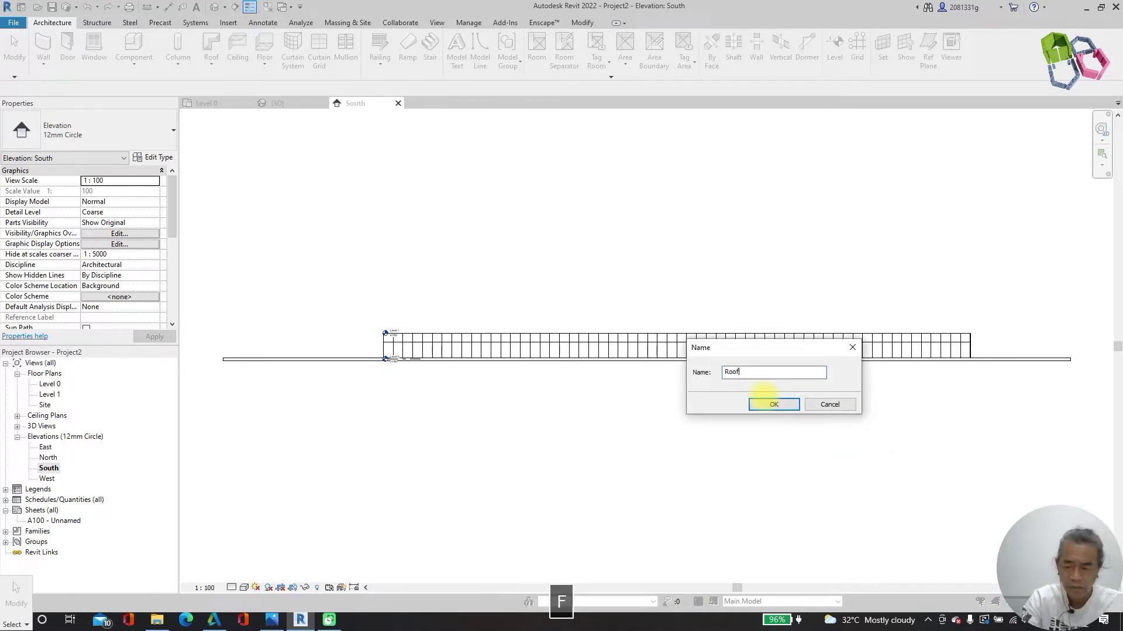
left_click(774, 403)
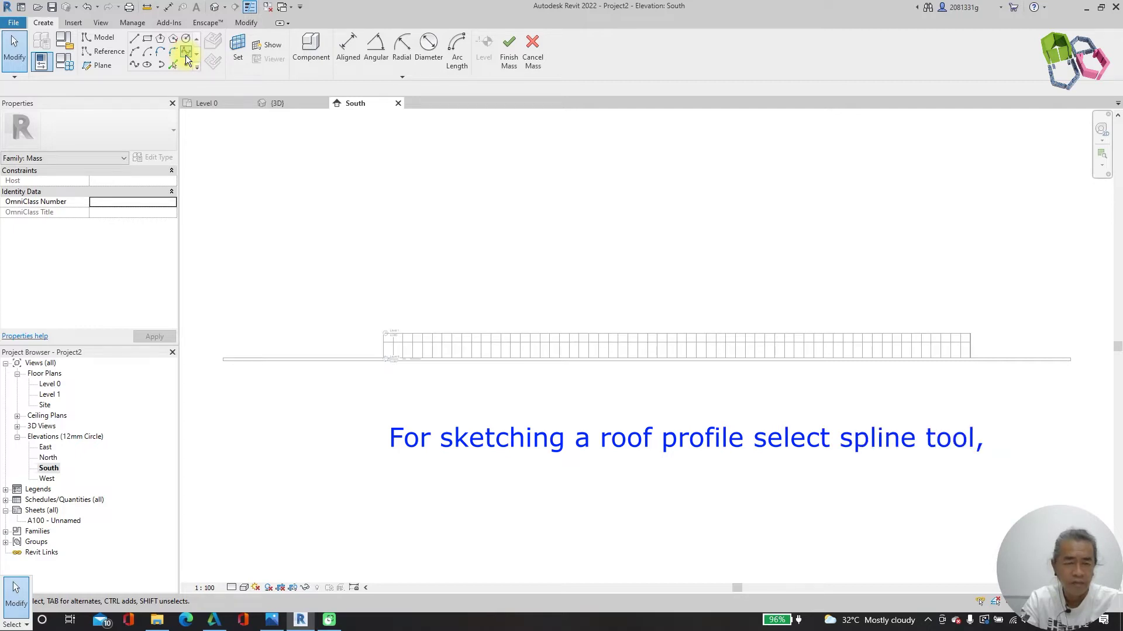
Start a spline model line for the roof profile on Reference Plane : A and set it to draw on the work plane.
left_click(185, 55)
left_click(357, 264)
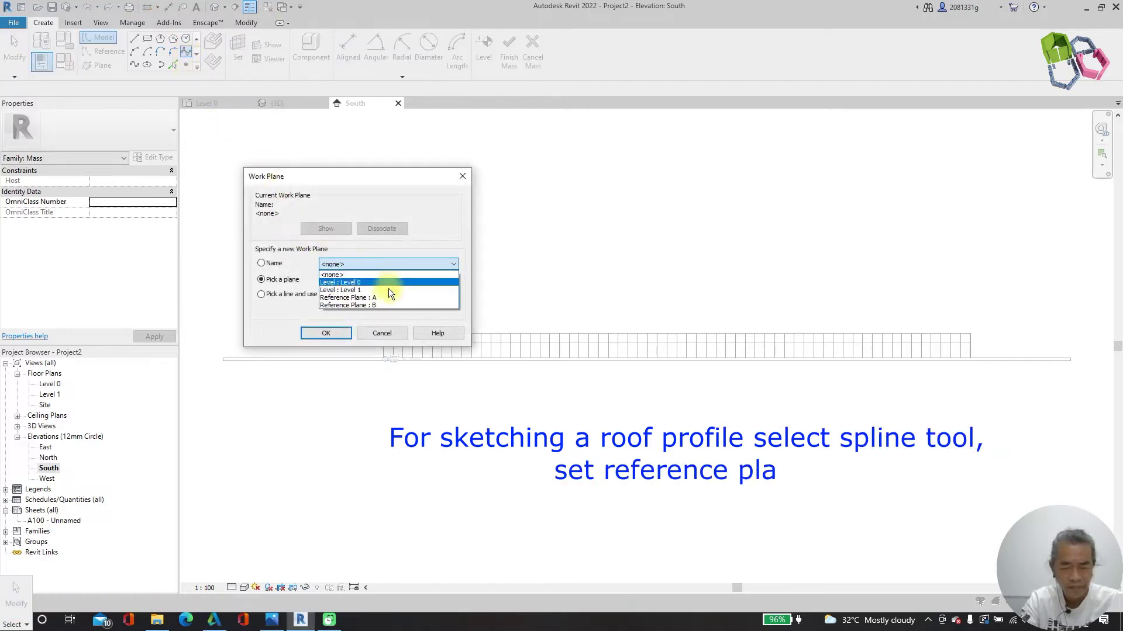
left_click(384, 297)
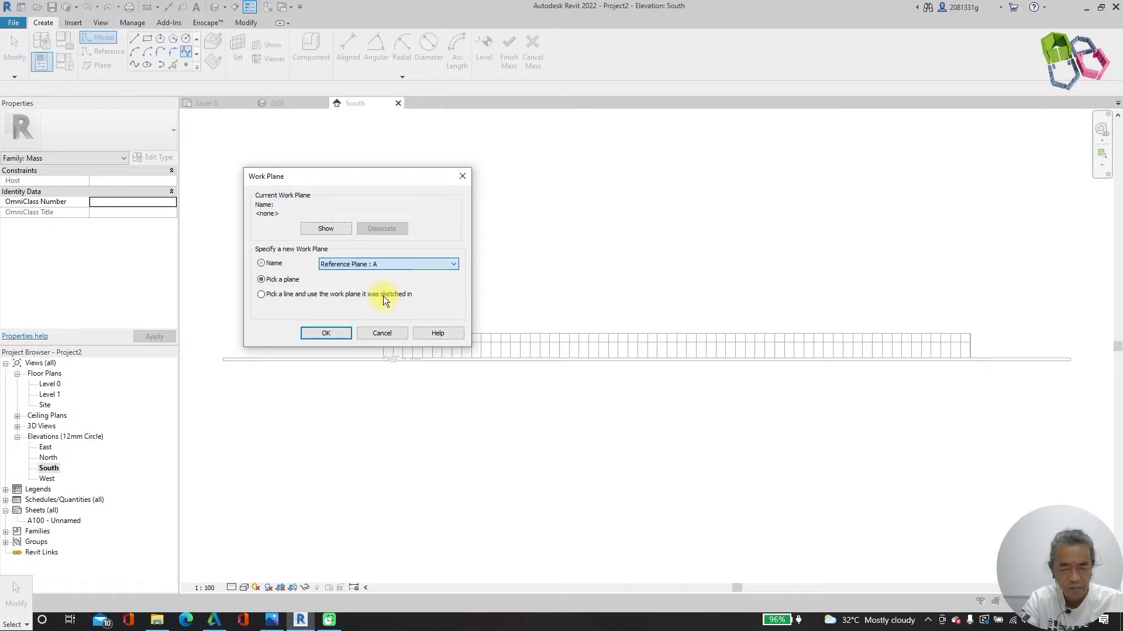
left_click(326, 333)
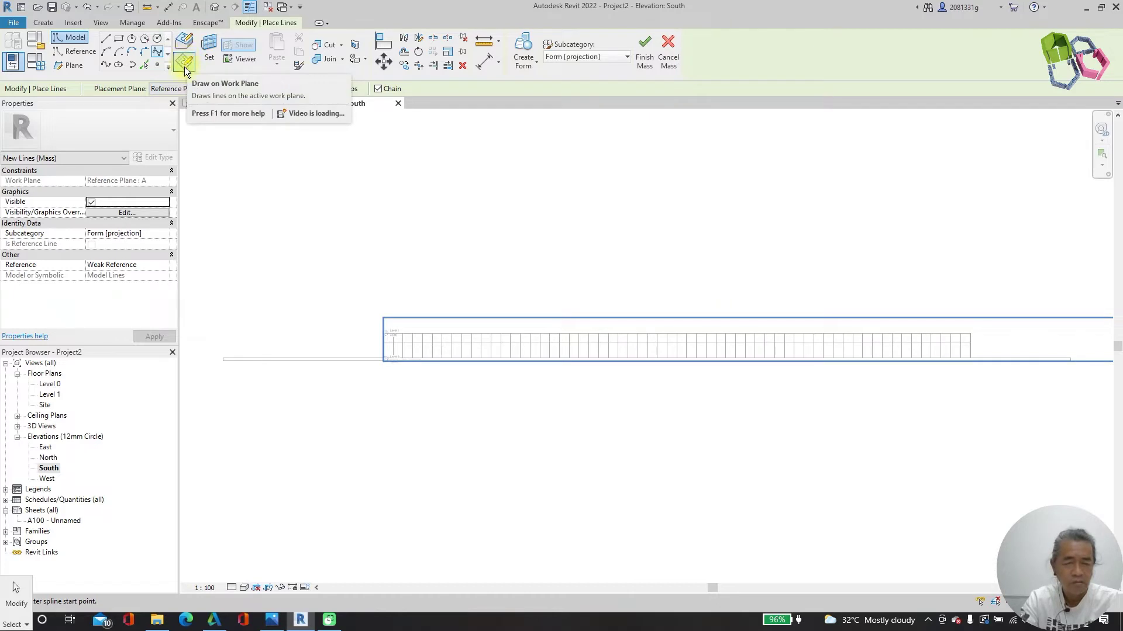
left_click(182, 66)
left_click(181, 66)
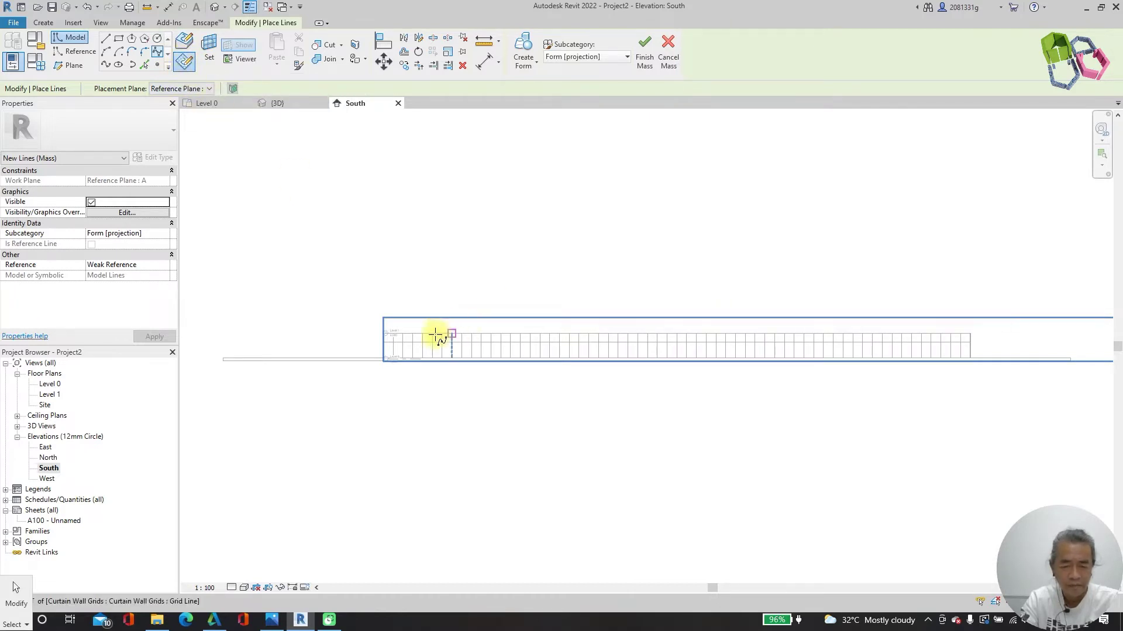
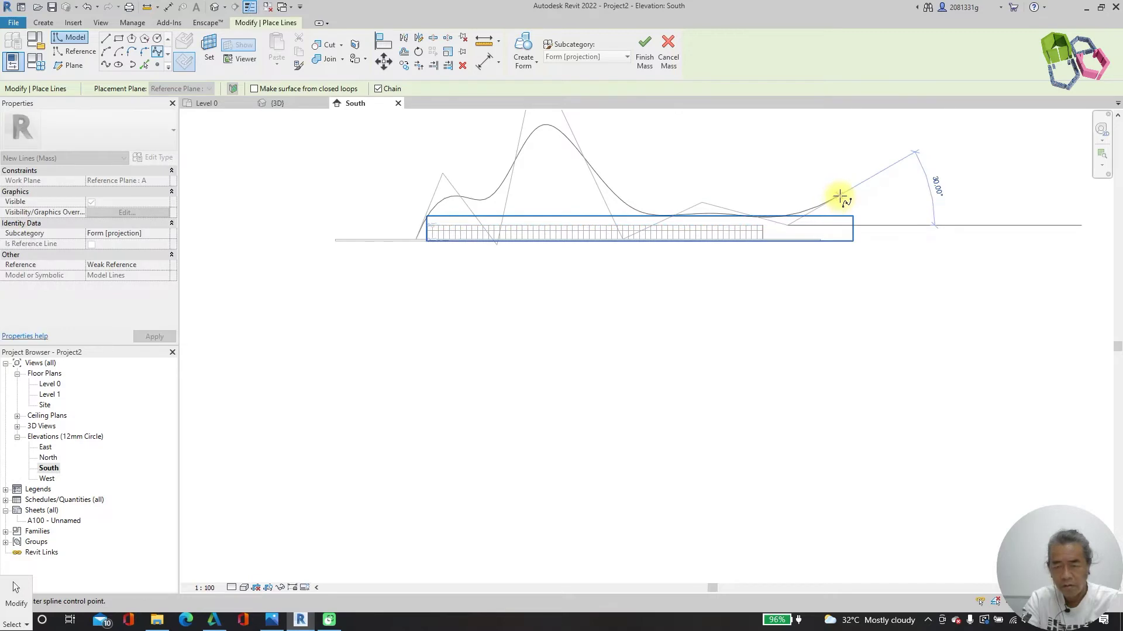
Sketch the wavy roof profile spline over the curtain wall, from slab level beyond its west end to past the slab's east edge.
left_click(831, 201)
scroll(830, 202, "up", 2)
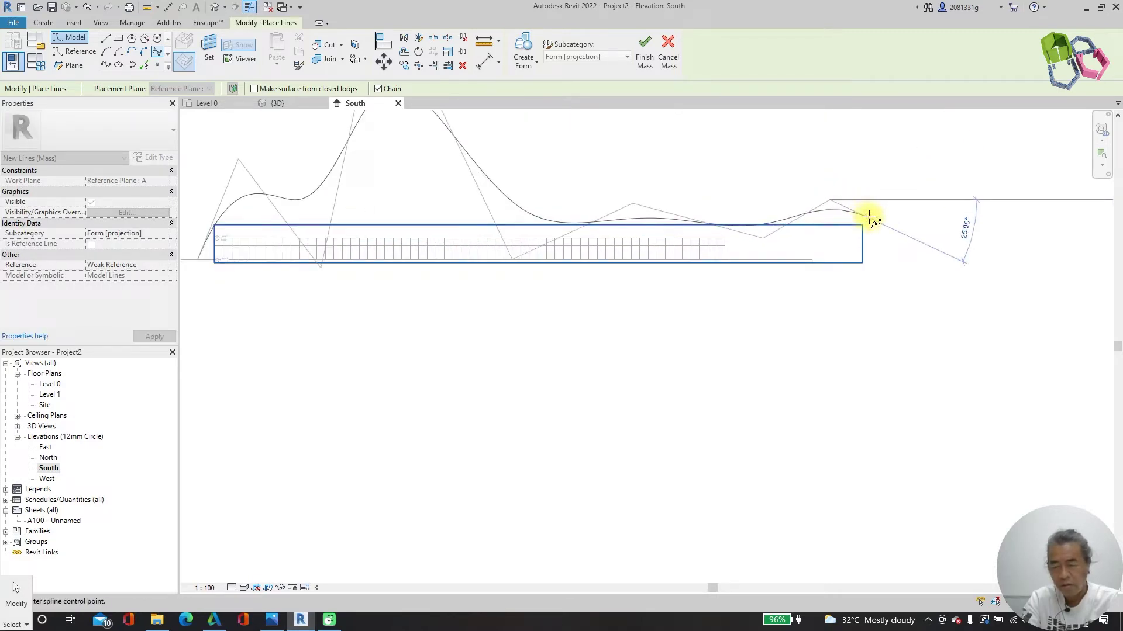
left_click(873, 219)
key("Return")
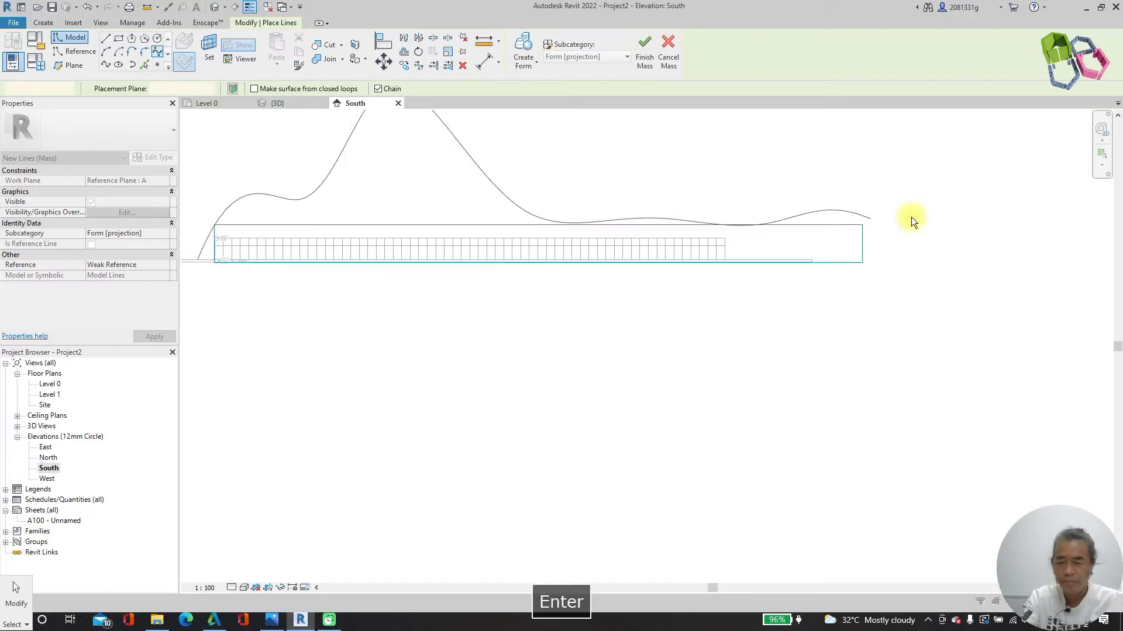
key("Return")
left_click(326, 332)
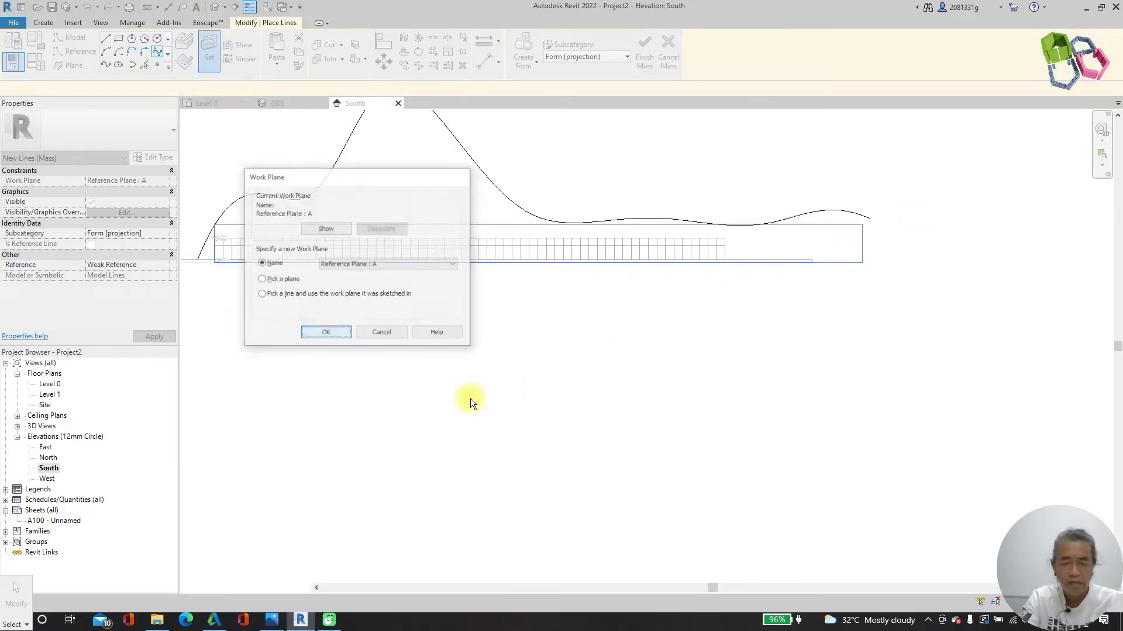
scroll(482, 431, "down", 3)
key("Escape")
Reshape the western part of the roof spline by moving the control points on both sides of its tall peak.
left_click(403, 300)
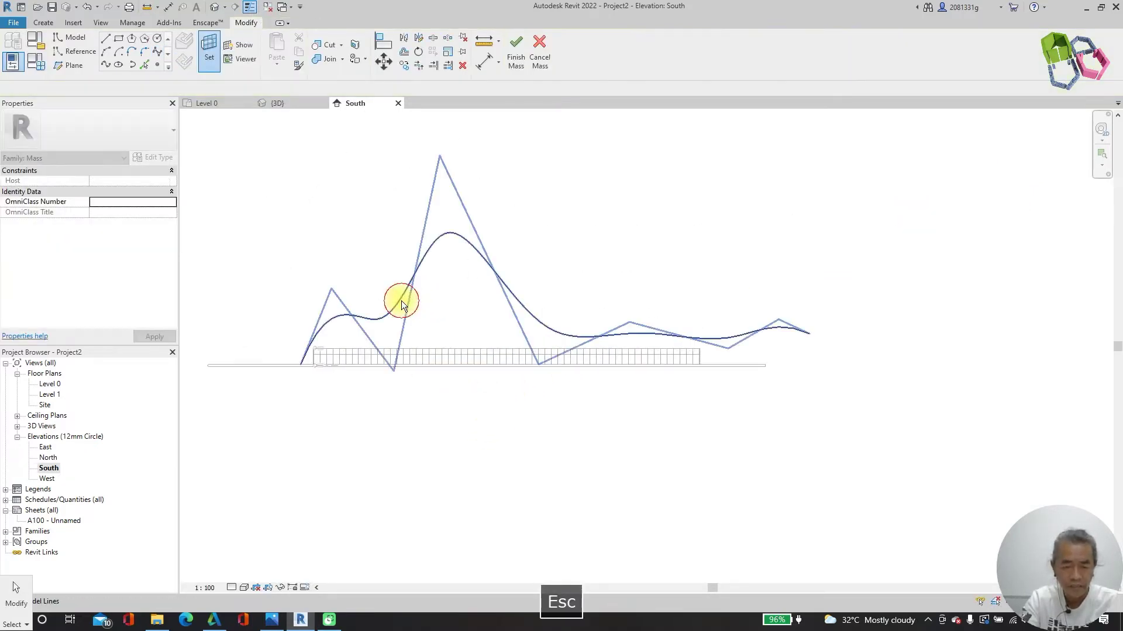
scroll(405, 324, "up", 3)
left_click_drag(402, 392, 387, 471)
scroll(409, 327, "down", 3)
left_click(531, 359)
left_click_drag(534, 369, 489, 379)
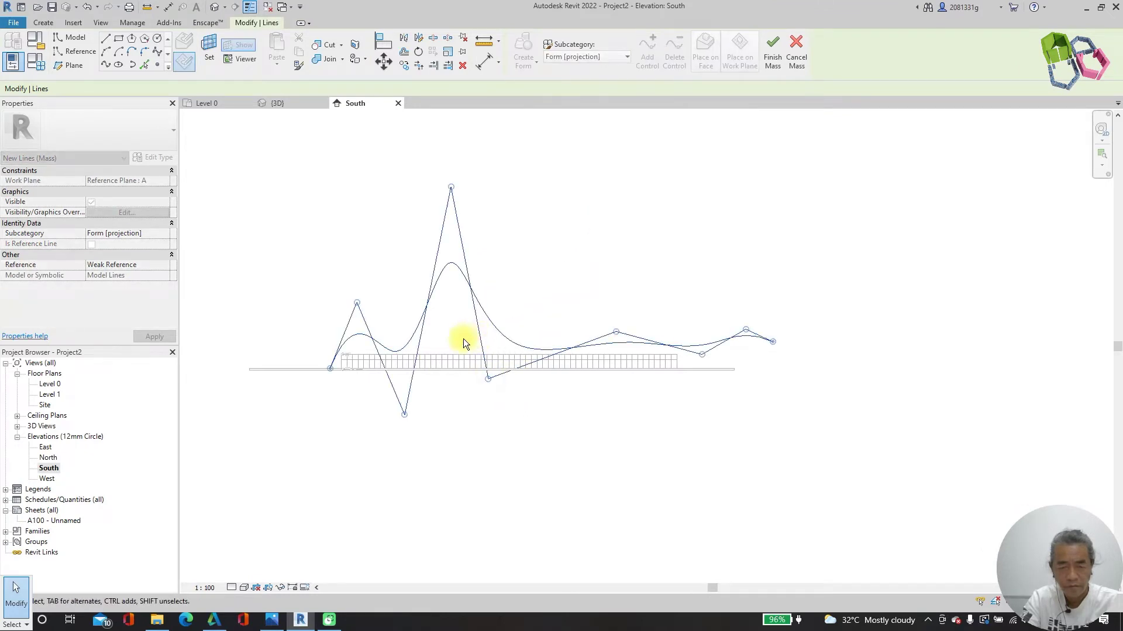
Raise the spline's middle and eastern humps with their control points and move its east end to just beyond the curtain wall.
left_click(553, 271)
left_click(615, 333)
left_click_drag(614, 331, 607, 324)
left_click_drag(750, 337, 739, 307)
left_click_drag(774, 345, 687, 351)
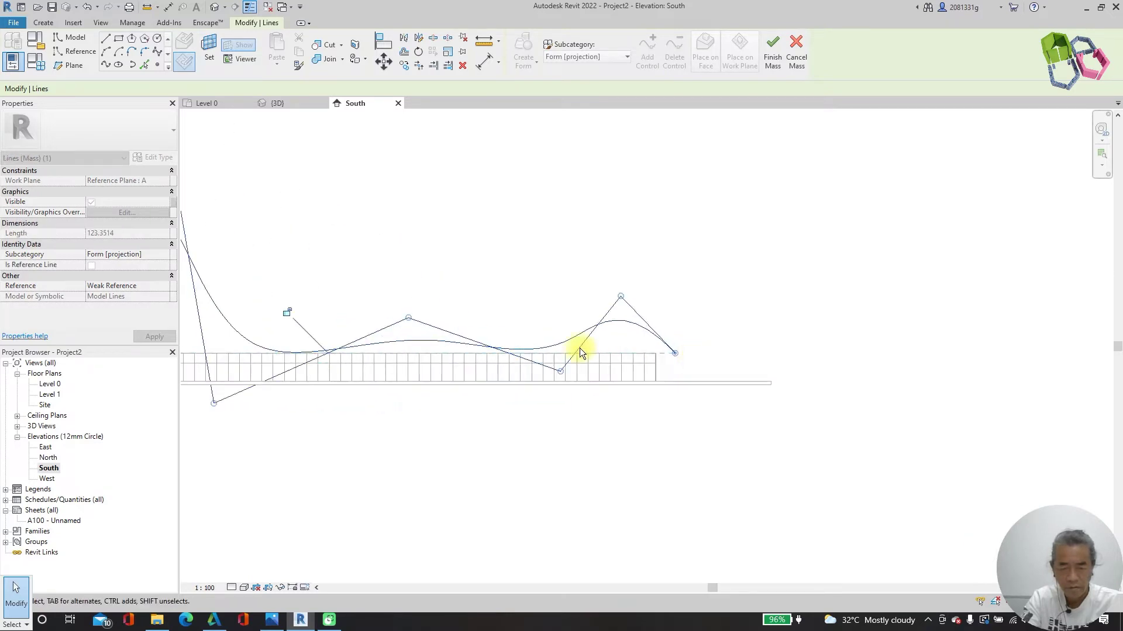
left_click_drag(409, 313, 372, 302)
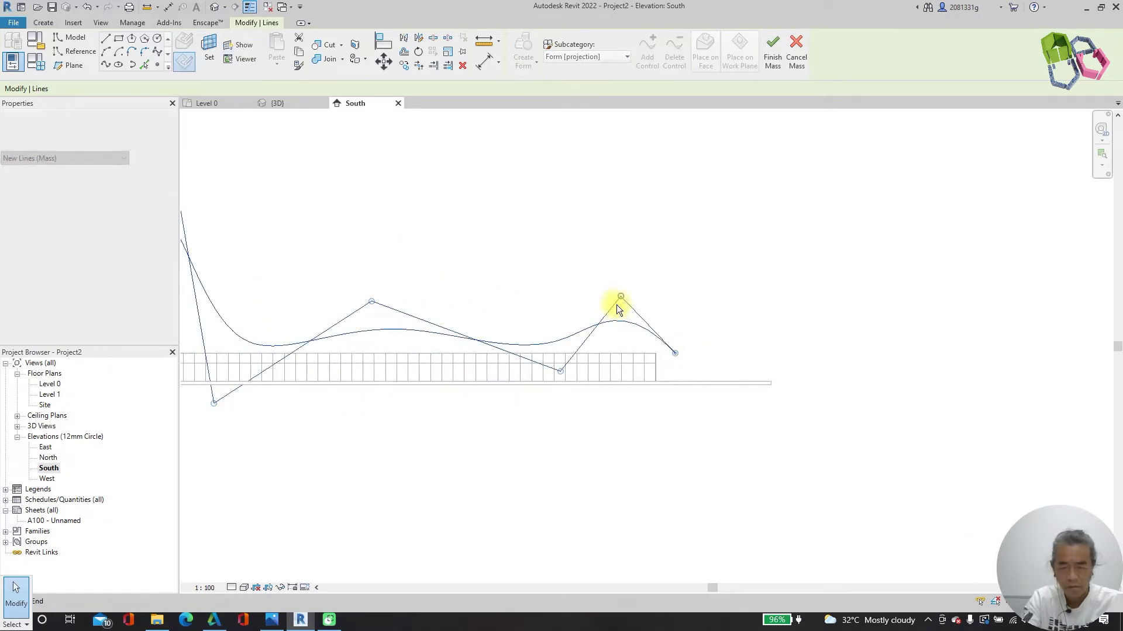
left_click(620, 299)
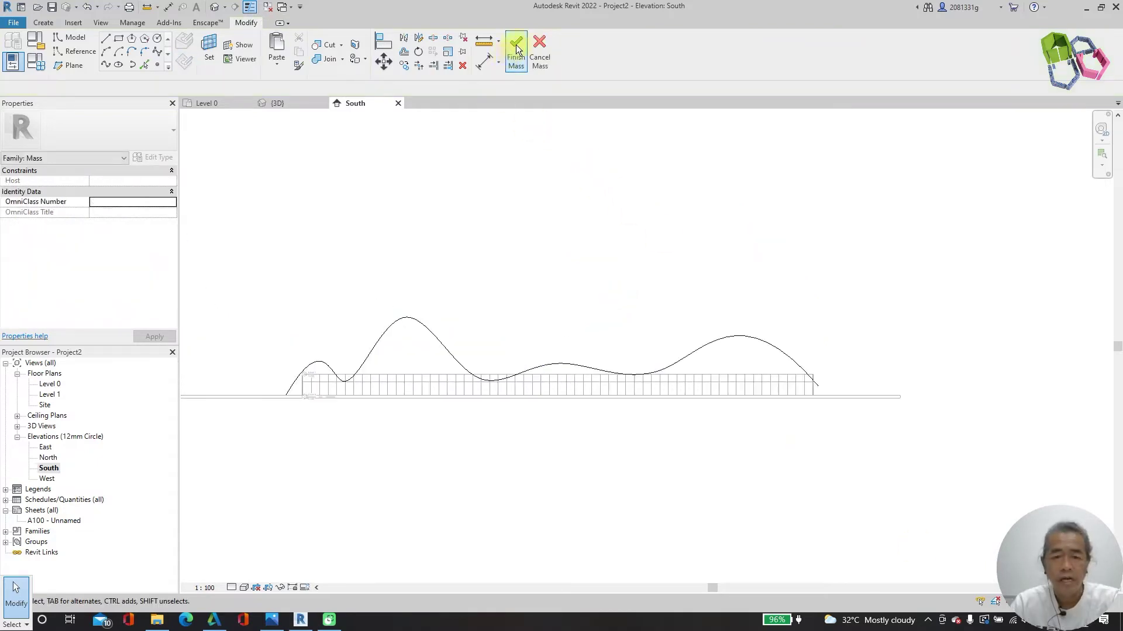
Finish the Roof mass and tile the open South, Level 0 and 3D views.
left_click(516, 49)
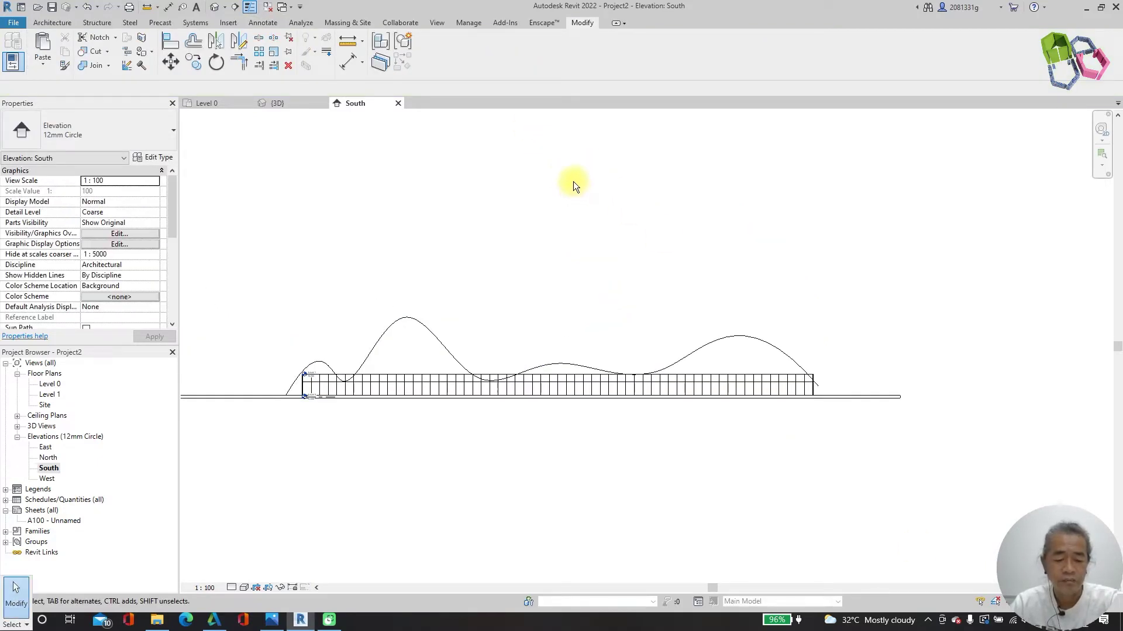
key("w")
key("t")
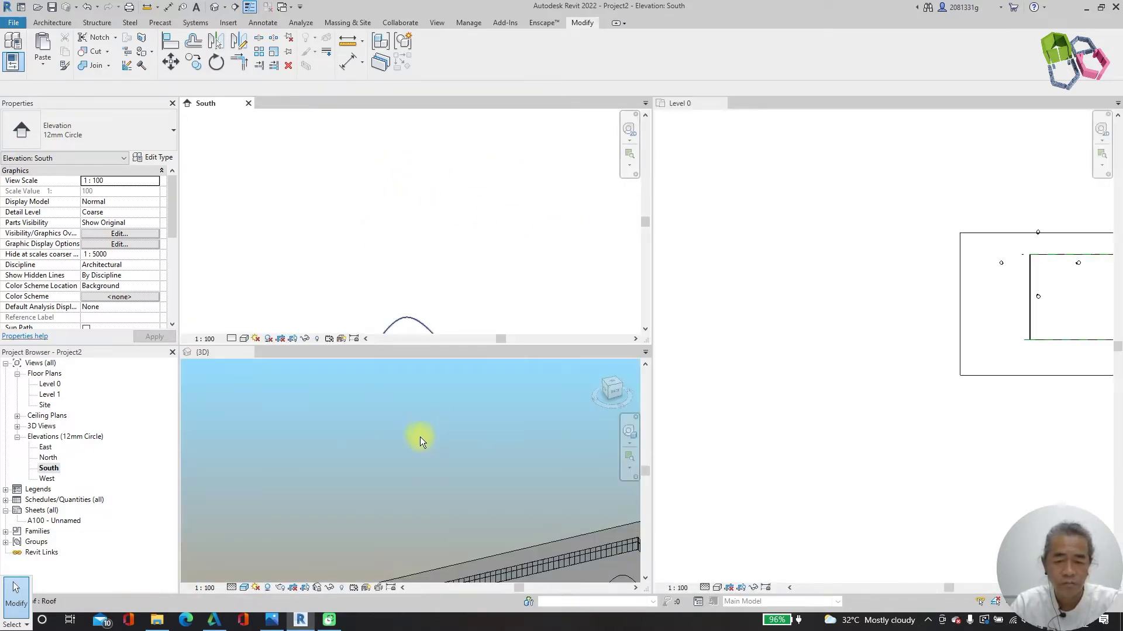
Fit the model in the tiled views and reopen the Roof mass for editing in the South elevation, selecting its spline profile.
middle_click(322, 398)
middle_click(322, 397)
middle_click(328, 193)
middle_click(327, 193)
key("z")
key("a")
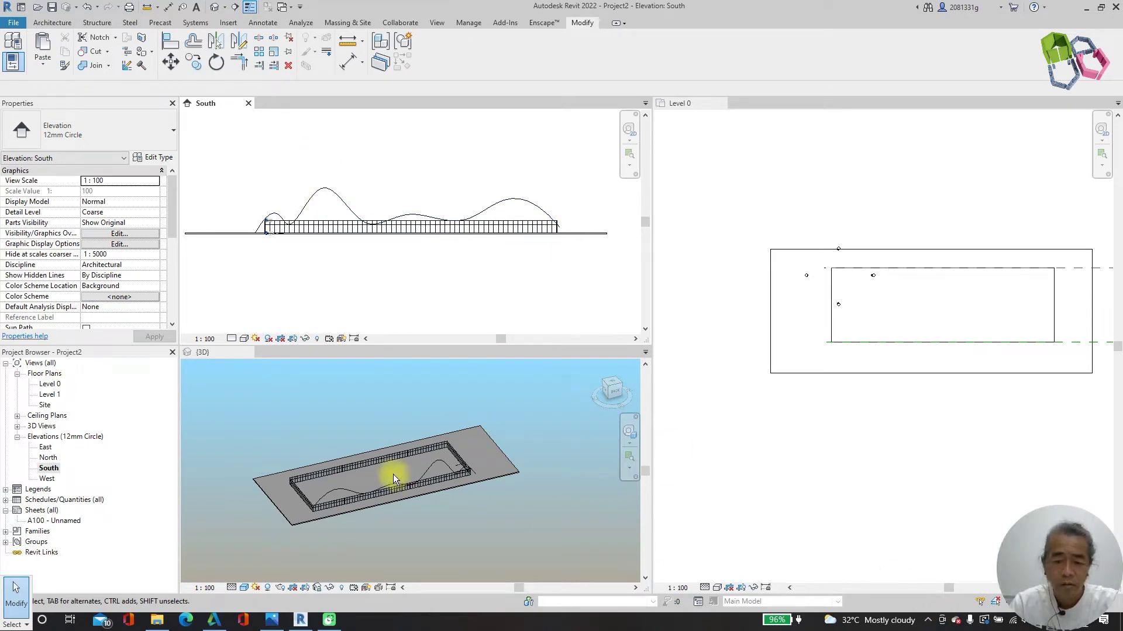
scroll(393, 475, "up", 4)
scroll(535, 505, "down", 1)
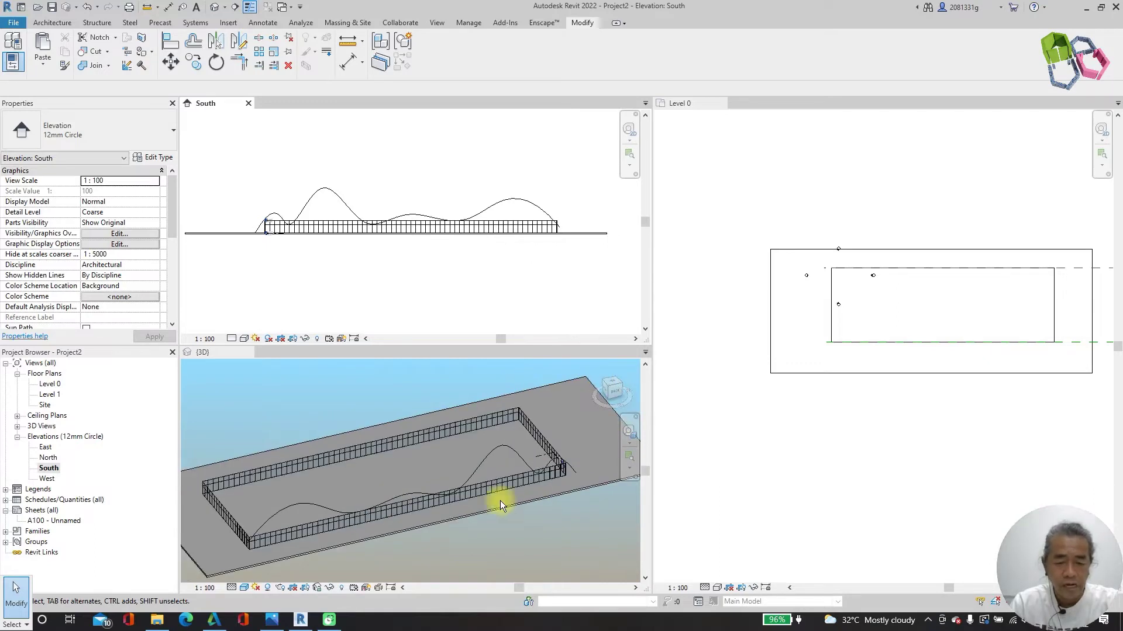
left_click(512, 457)
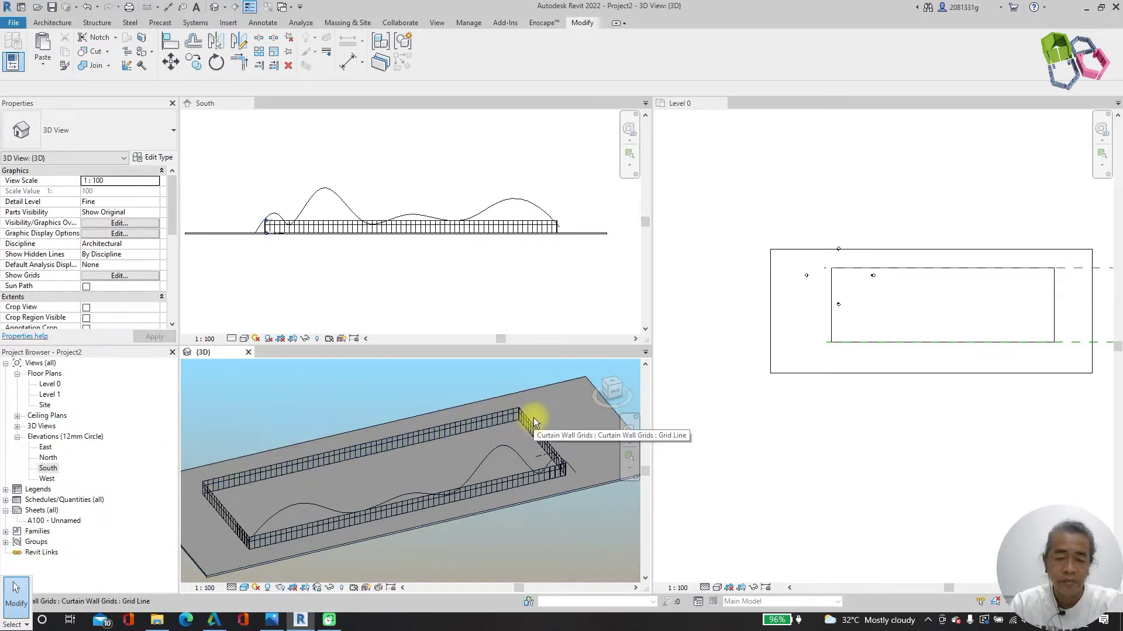
double_click(523, 198)
left_click(523, 198)
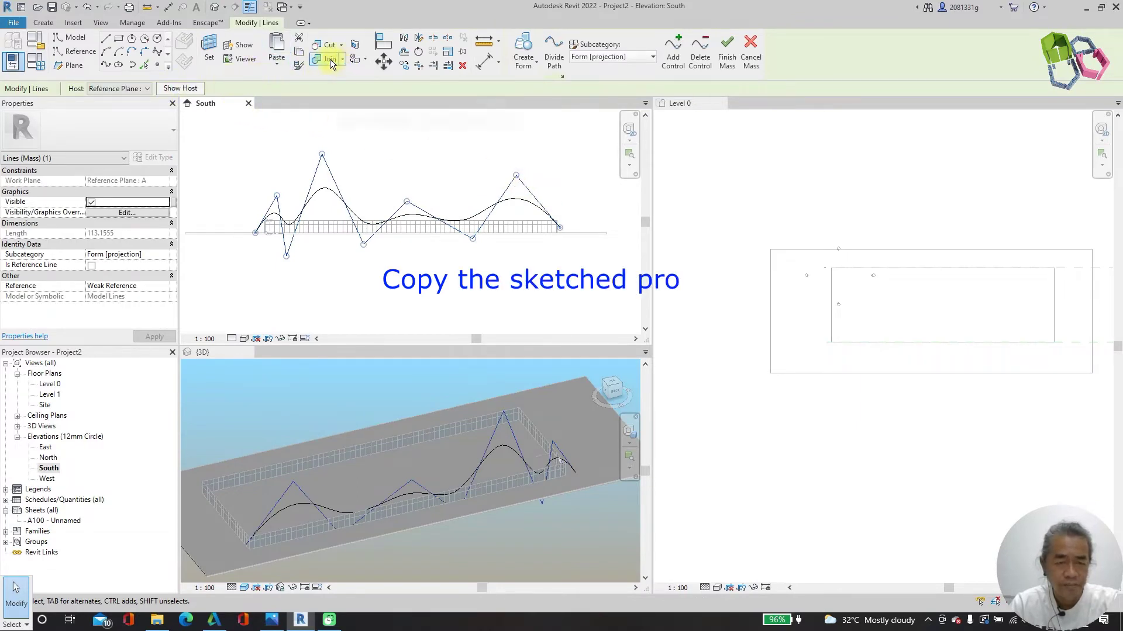
Copy the selected spline profile, paste it in place and host it on reference plane B.
left_click(300, 52)
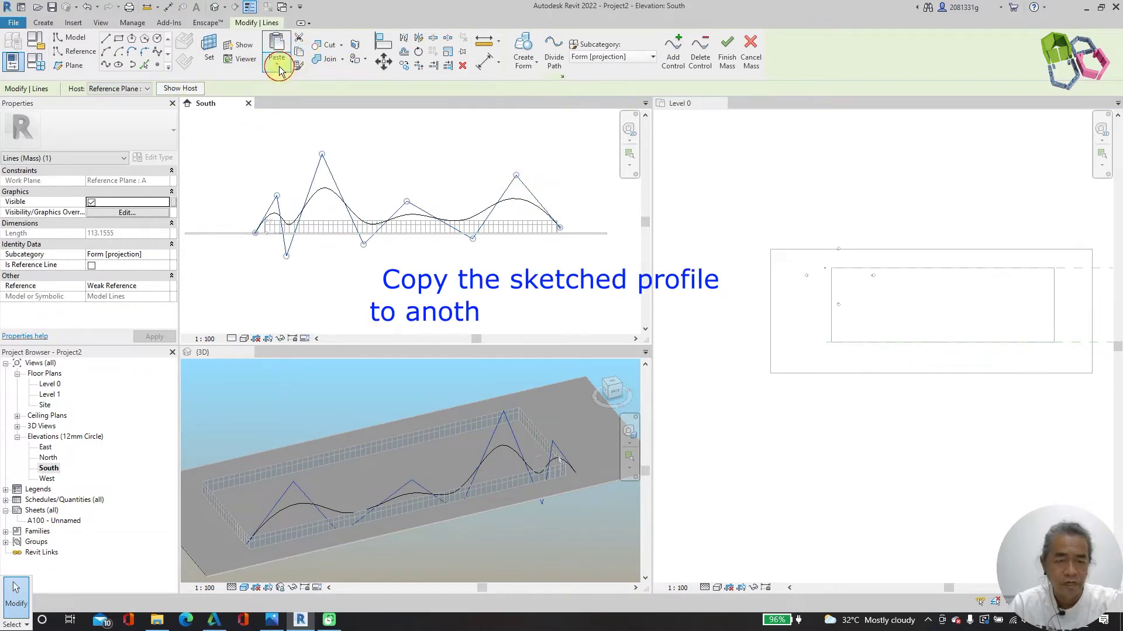
left_click(279, 68)
left_click(311, 179)
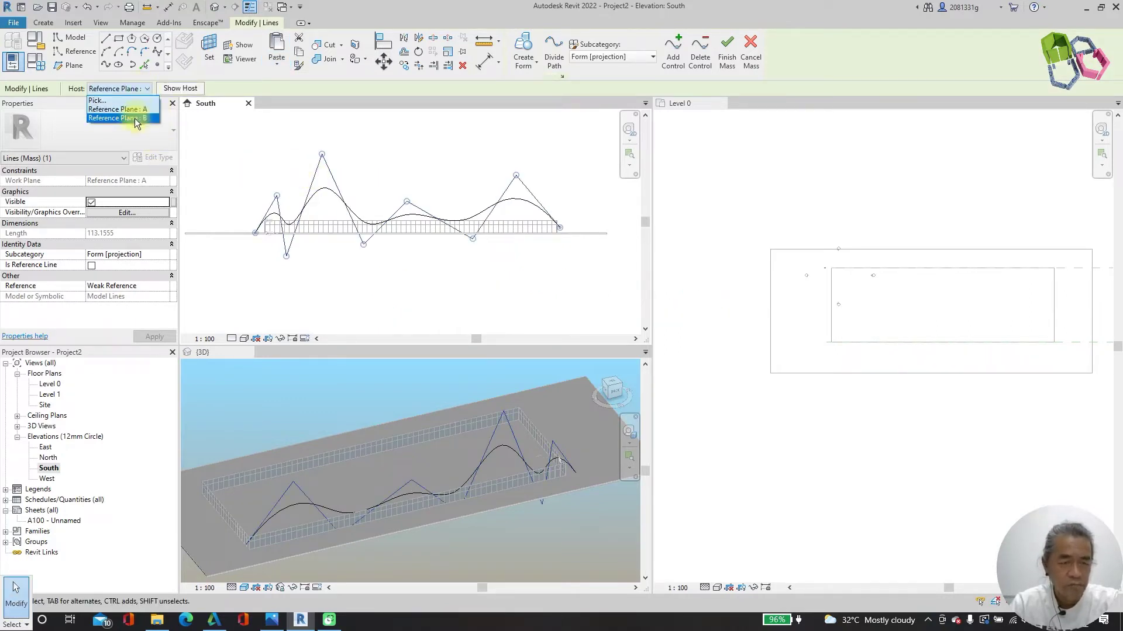
left_click(134, 118)
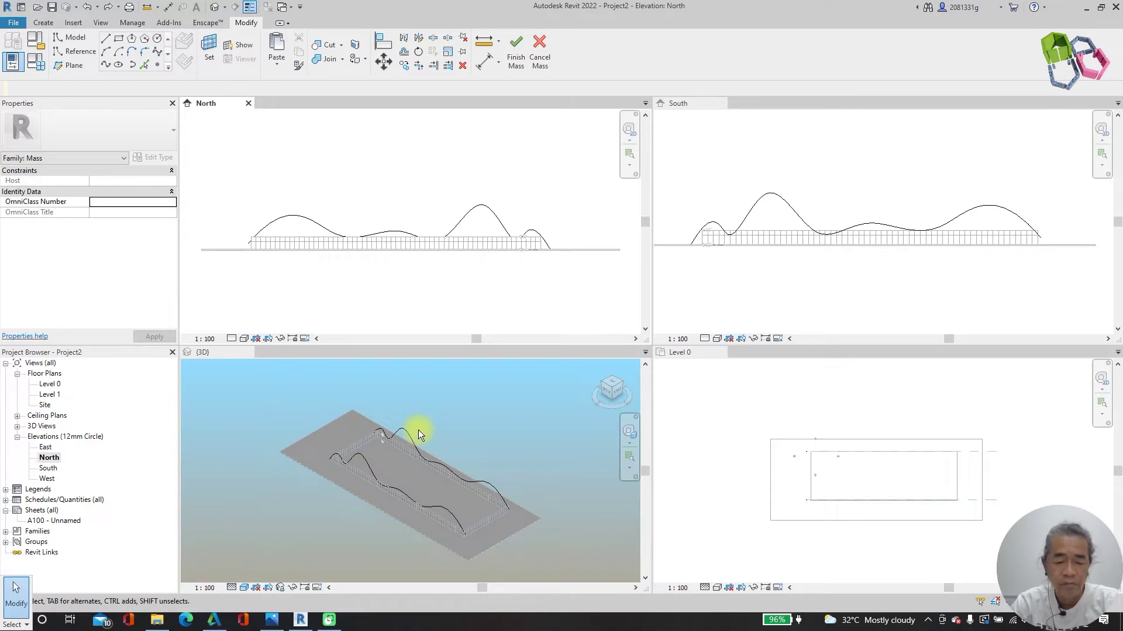
Select the roof profile on reference plane A and lower its tallest hump in the North elevation with its control point.
left_click(409, 430)
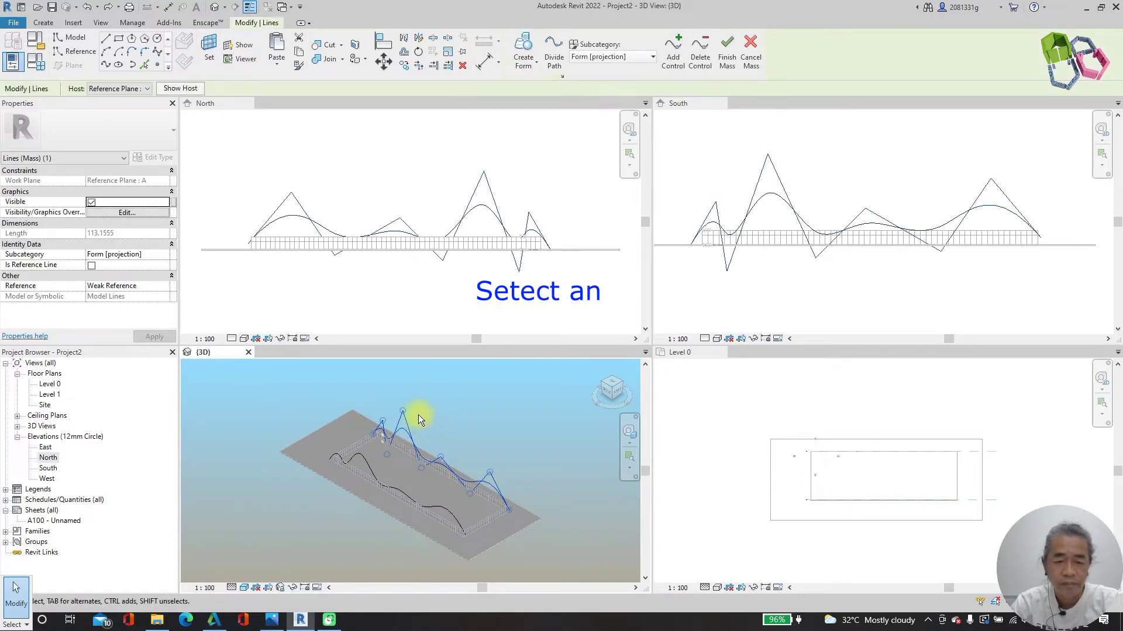
left_click(483, 176)
mouse_move(485, 171)
left_mouse_down()
mouse_move(434, 158)
mouse_move(478, 159)
left_mouse_up()
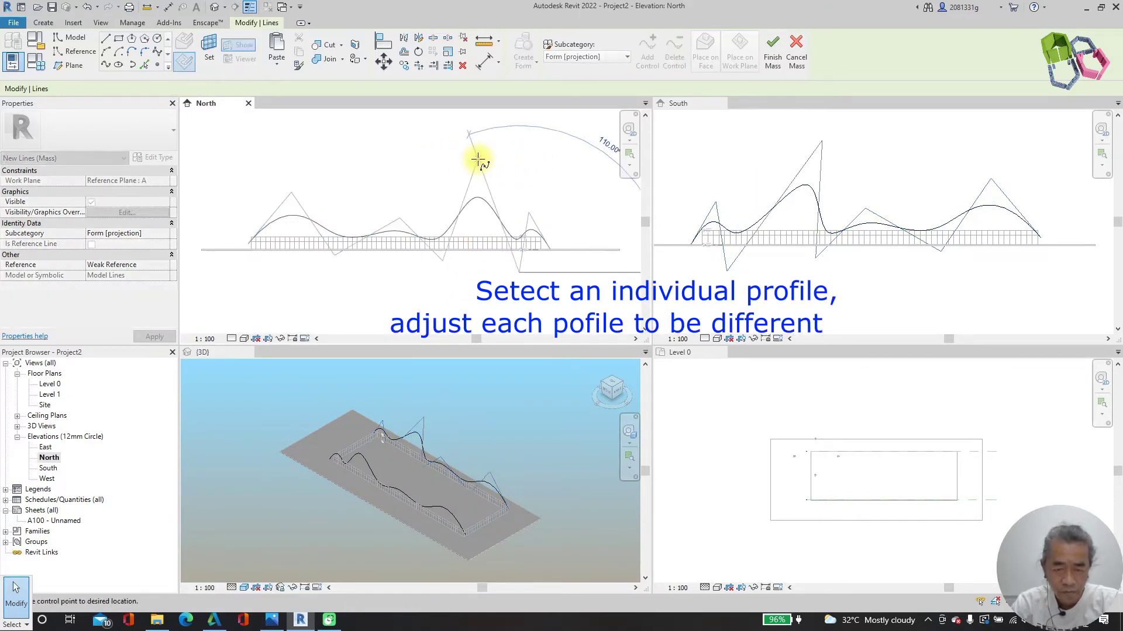
left_click_drag(477, 144, 478, 168)
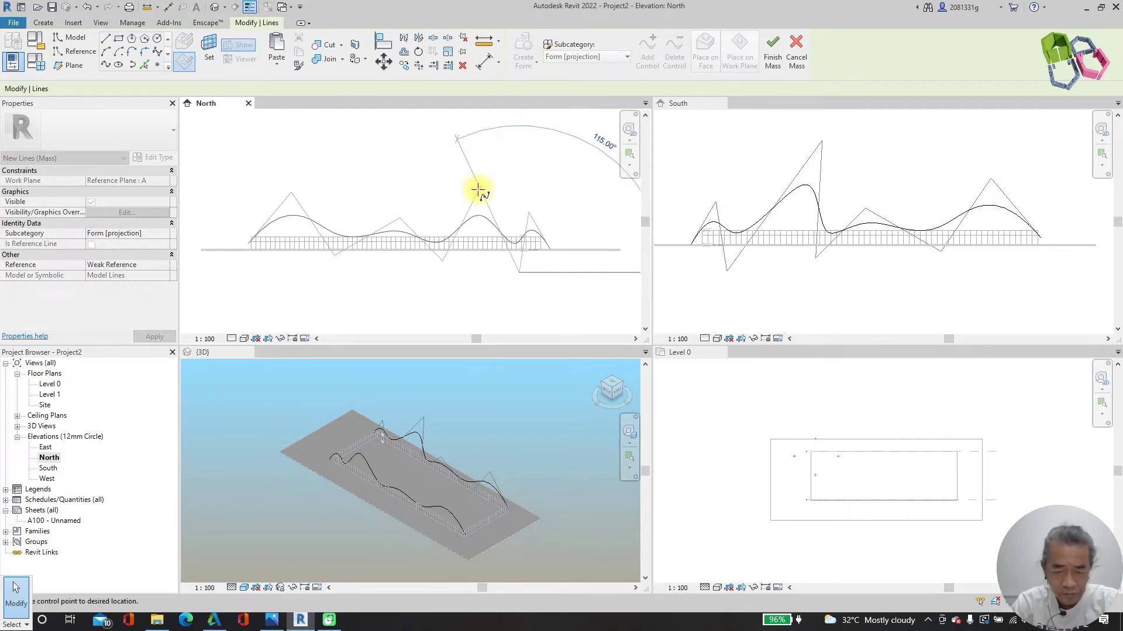
left_click_drag(480, 191, 482, 183)
Fine-tune the plane A profile's tallest hump and adjoining western trough, and shift the small western hump's control point outward and down.
scroll(514, 245, "up", 3)
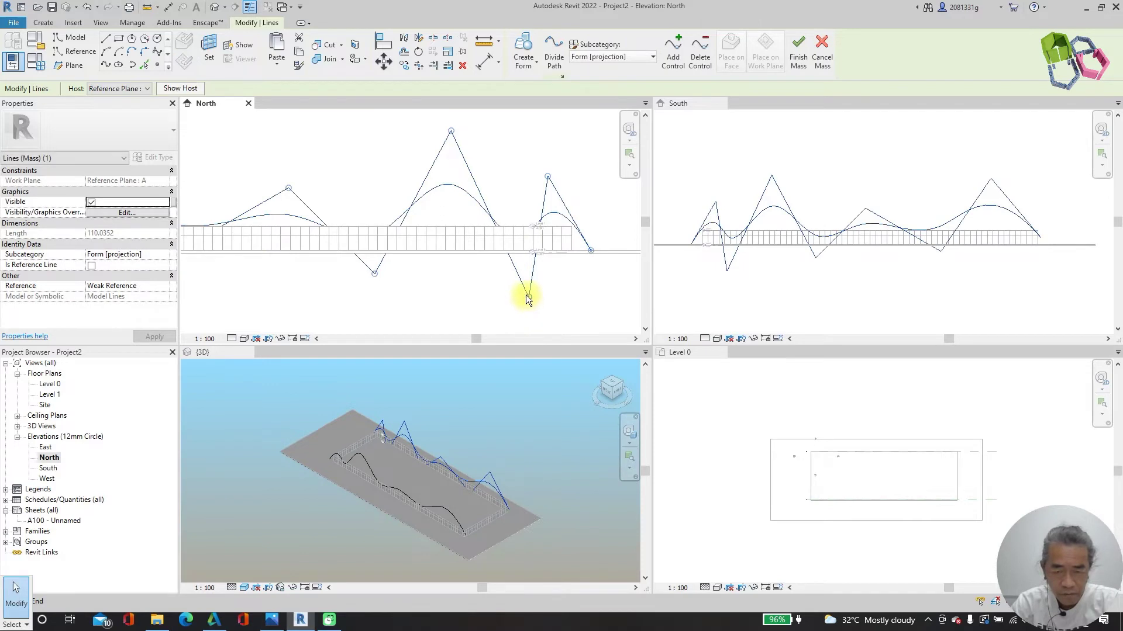
left_click_drag(526, 298, 528, 288)
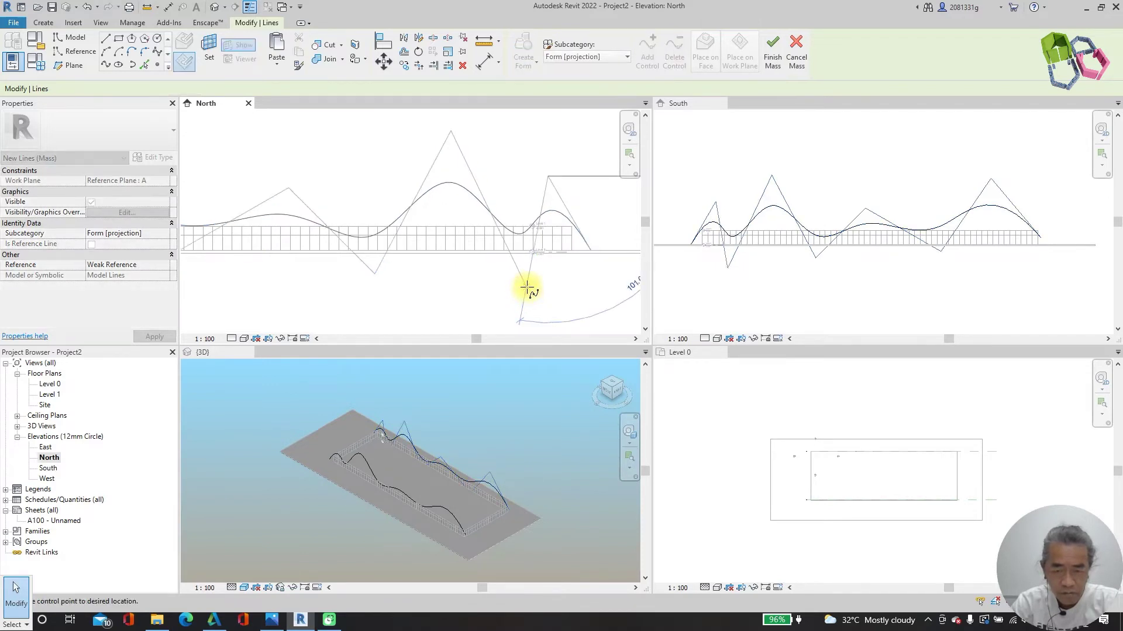
left_click_drag(528, 299, 529, 302)
left_click(450, 130)
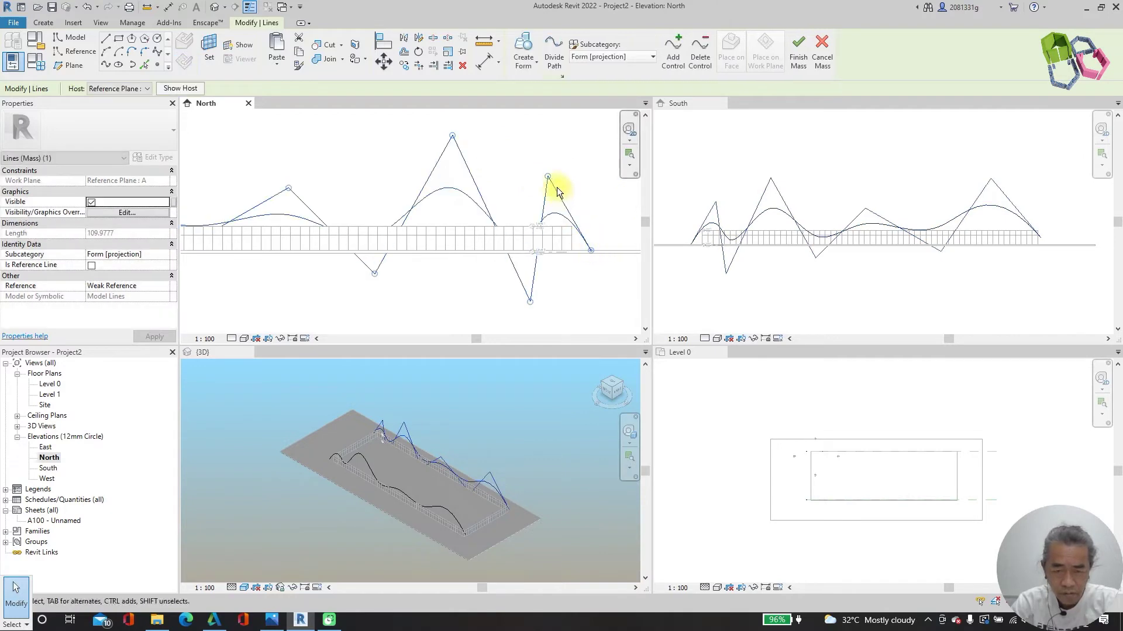
left_click_drag(547, 176, 560, 186)
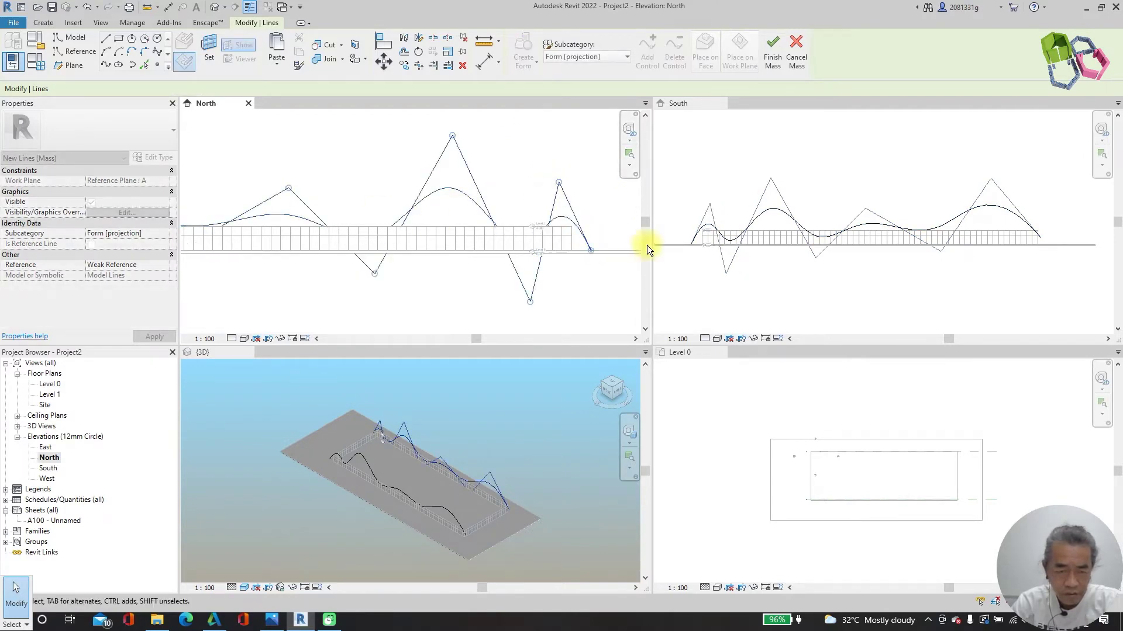
Raise the plane A profile's middle hump, and deepen the trough east of it and shift it eastward.
left_click(412, 266)
left_click_drag(360, 205, 296, 196)
scroll(489, 213, "down", 2)
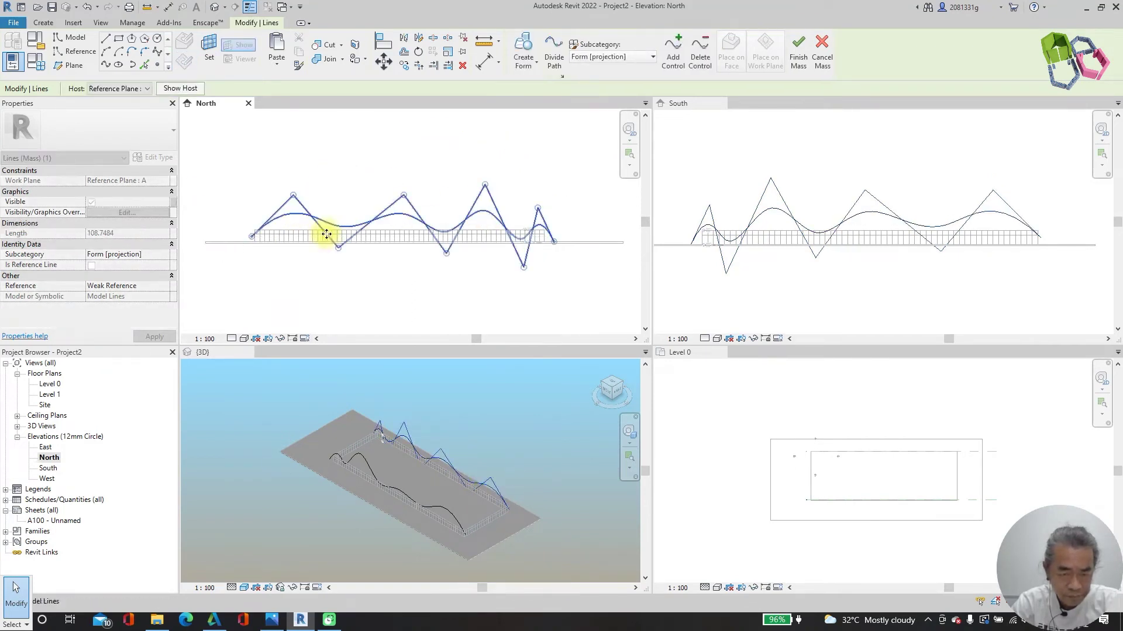
left_click(338, 246)
left_click_drag(338, 246, 339, 264)
scroll(263, 243, "up", 3)
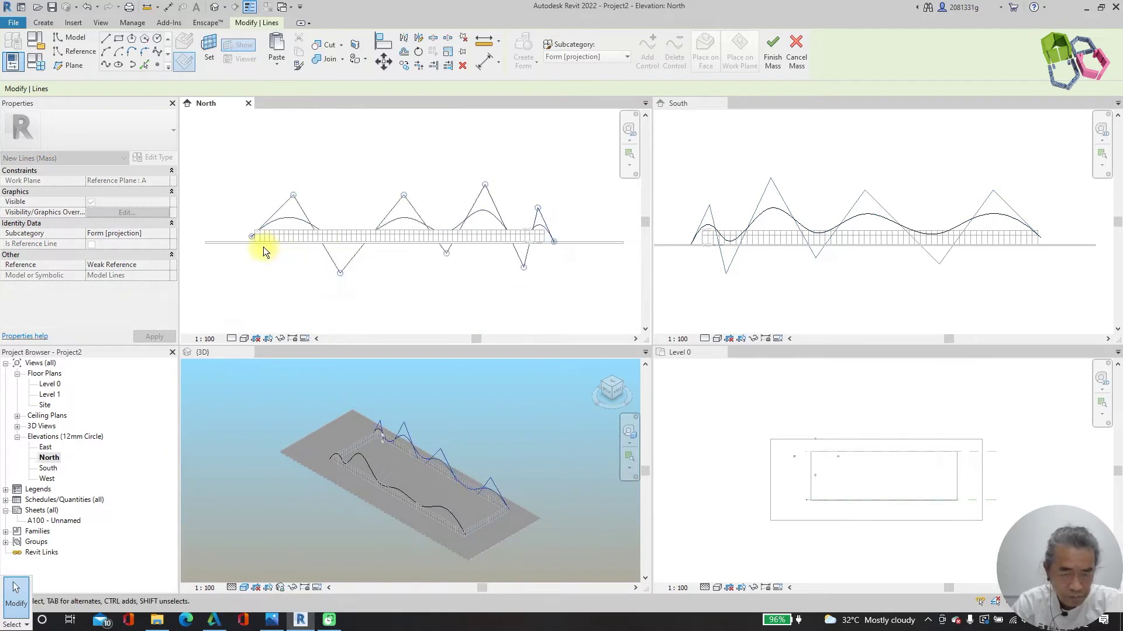
left_click_drag(353, 302, 320, 288)
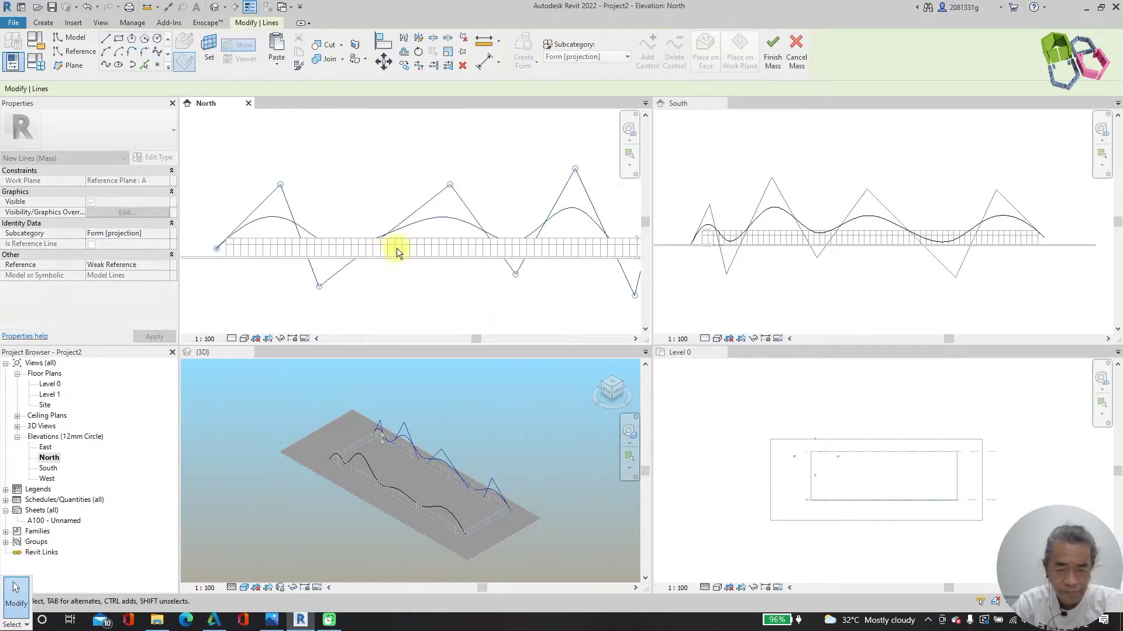
Raise the middle hump of the plane A profile further, shift it eastward and deselect the profile.
left_click(451, 188)
left_click_drag(451, 188, 321, 296)
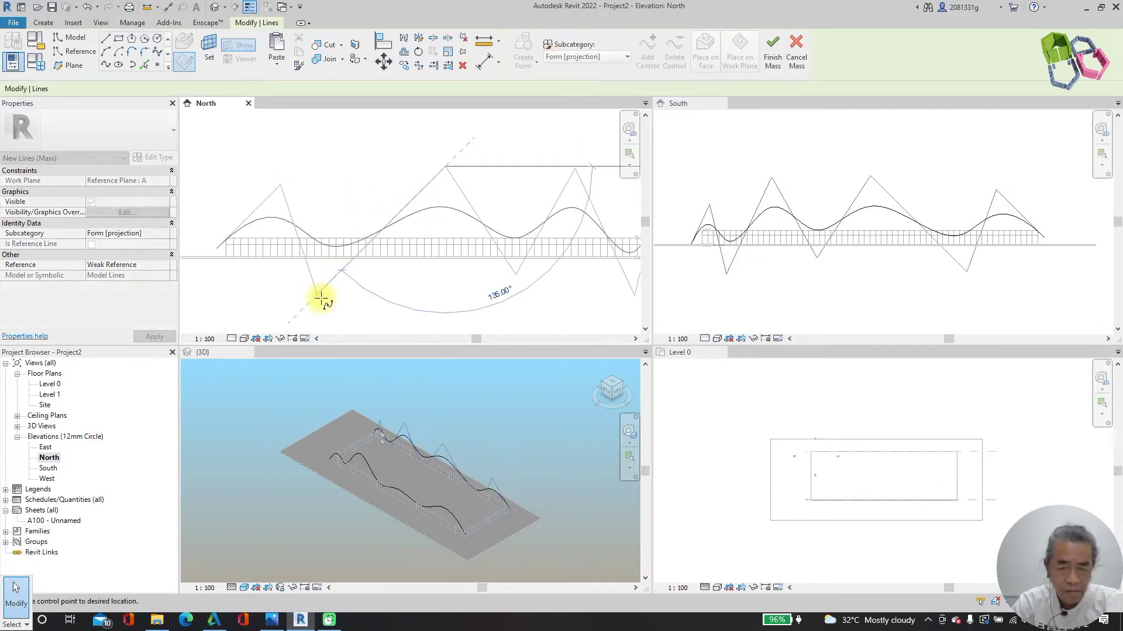
left_click_drag(451, 175, 398, 174)
left_click(459, 487)
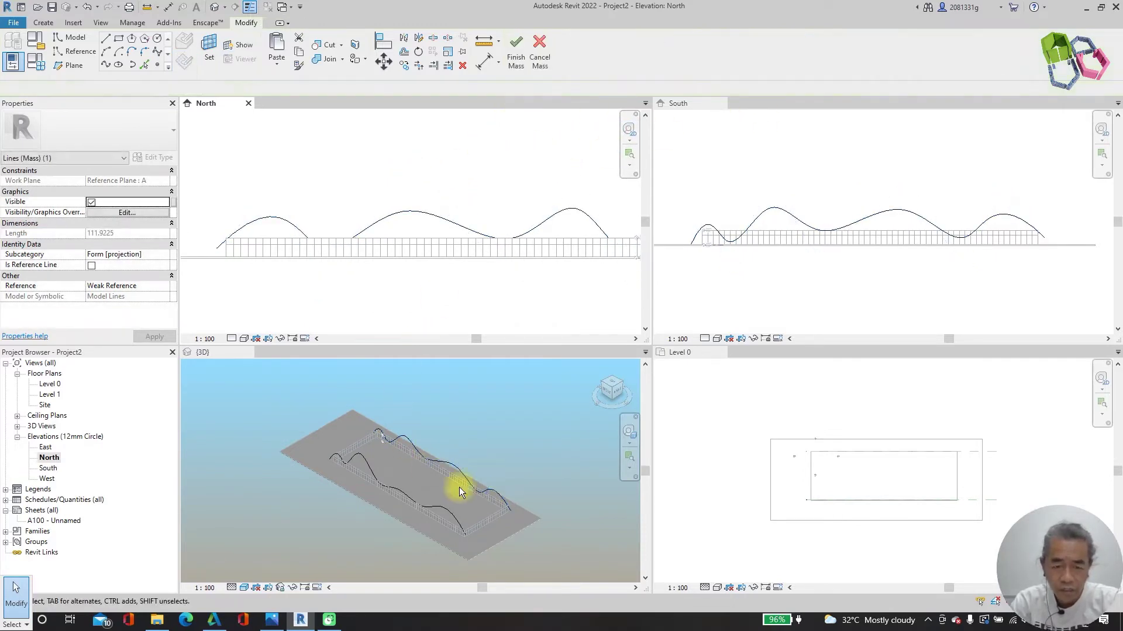
Raise the plane A profile's western peak in the South elevation, reshape its troughs and eastern humps, and finish the mass.
left_click(380, 462)
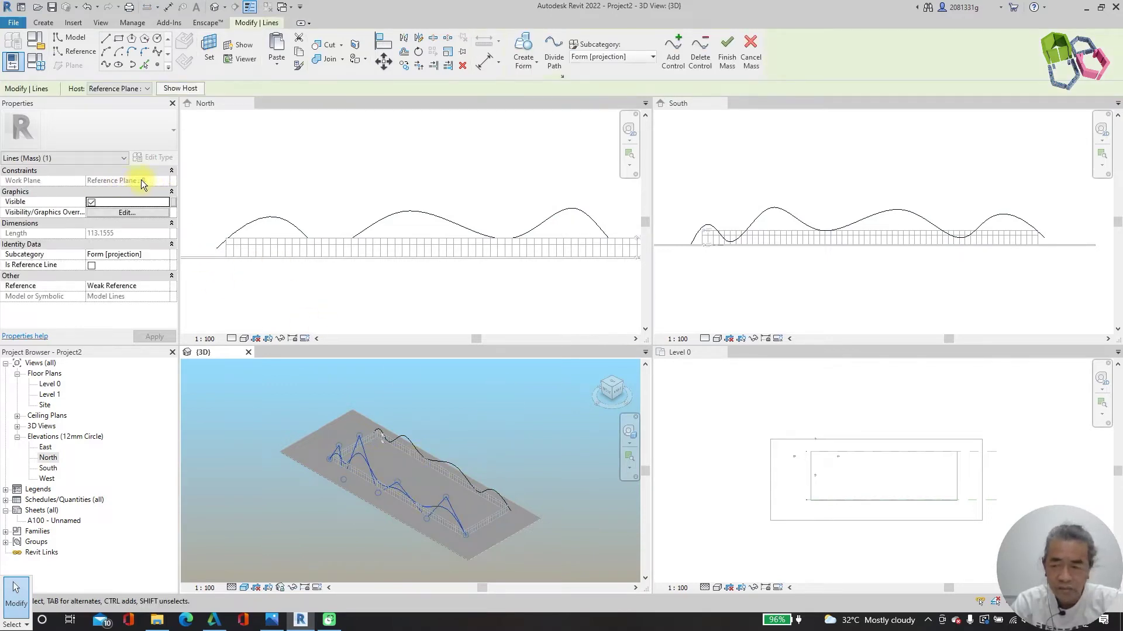
left_click(836, 177)
left_click(784, 214)
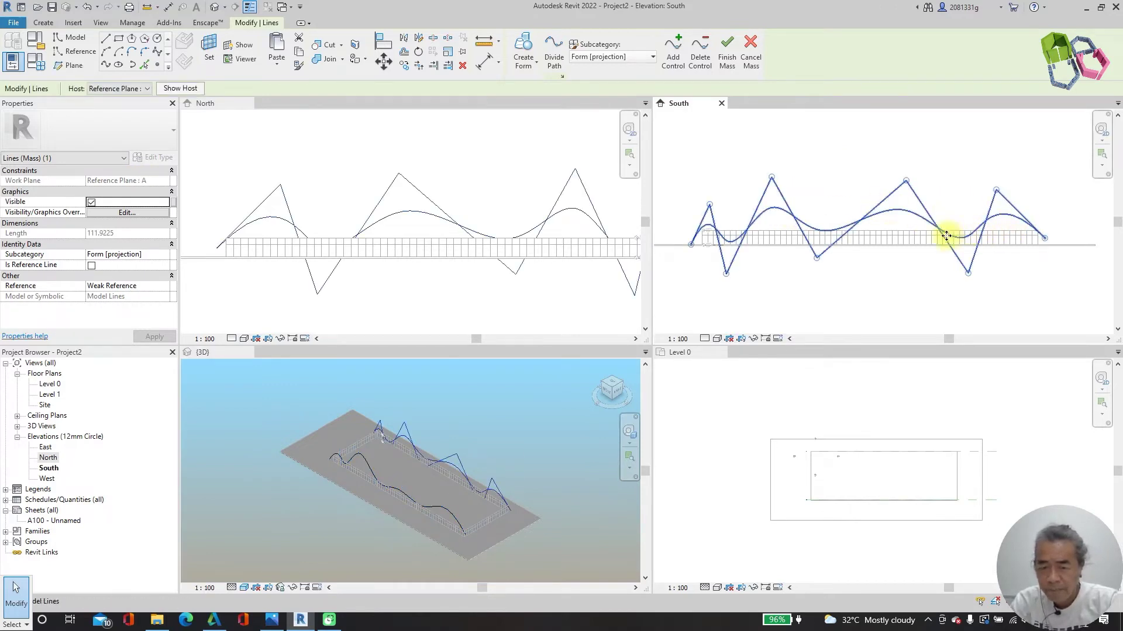
left_click_drag(770, 173, 765, 137)
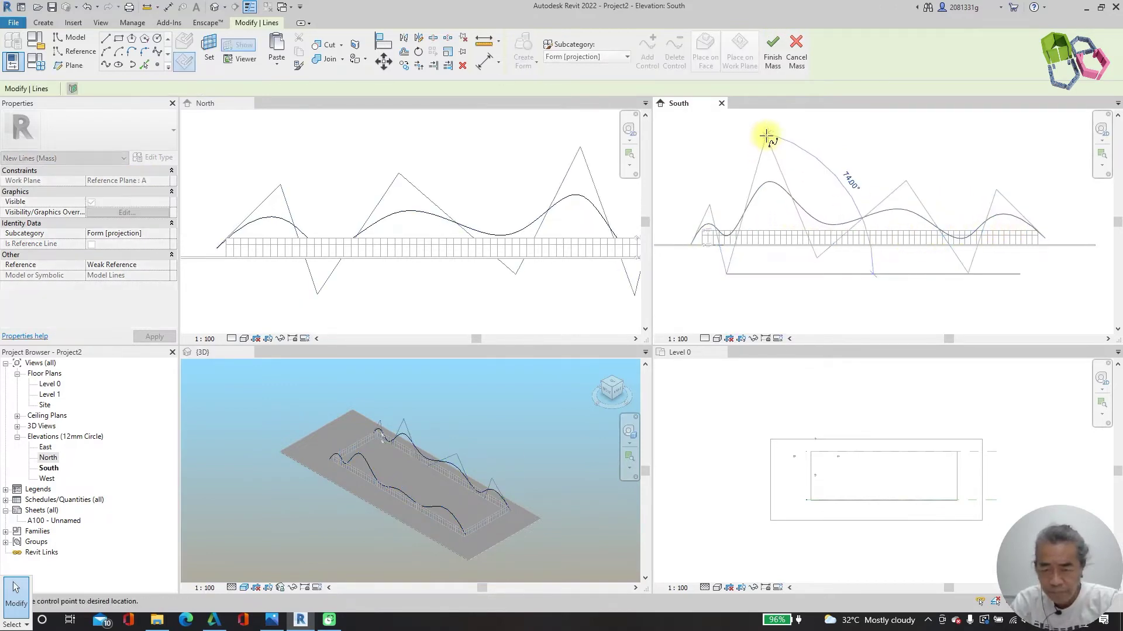
left_click_drag(820, 260, 816, 281)
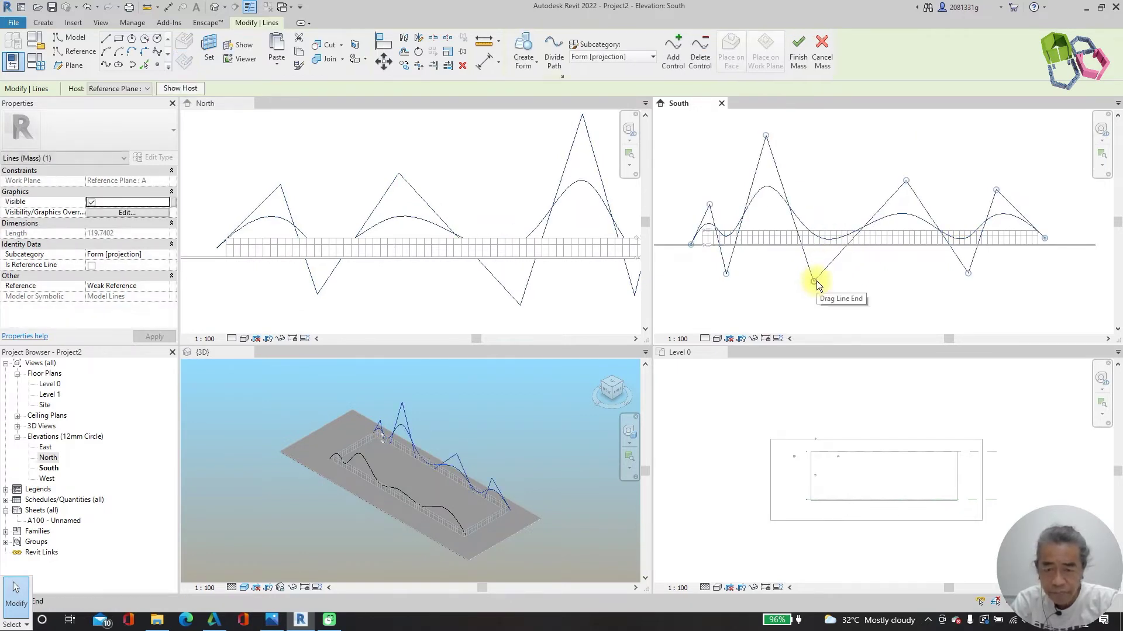
left_click_drag(969, 272, 929, 272)
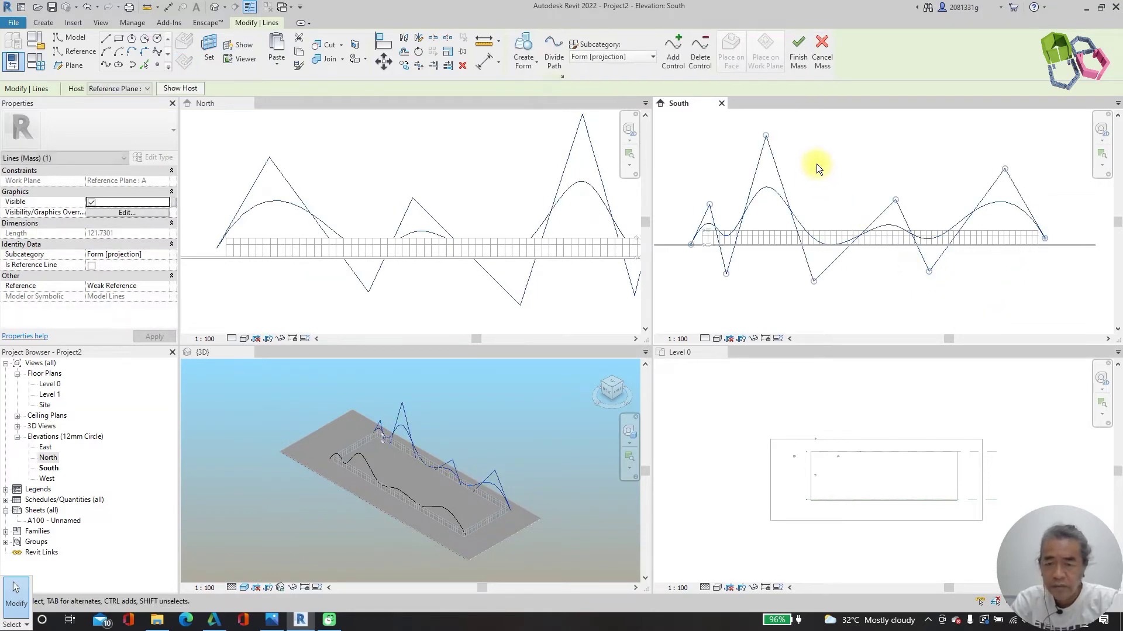
left_click(796, 53)
Create a surface form from both roof profiles and view it from a lower angle in 3D.
left_click(525, 404)
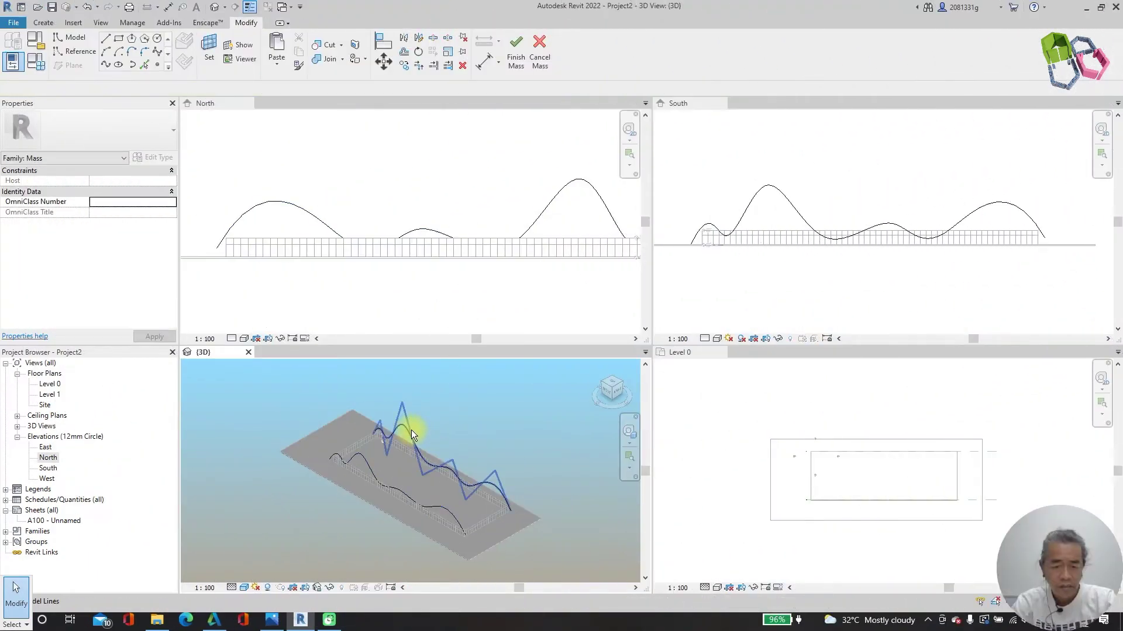
left_click(411, 430)
left_click(371, 461, "ctrl")
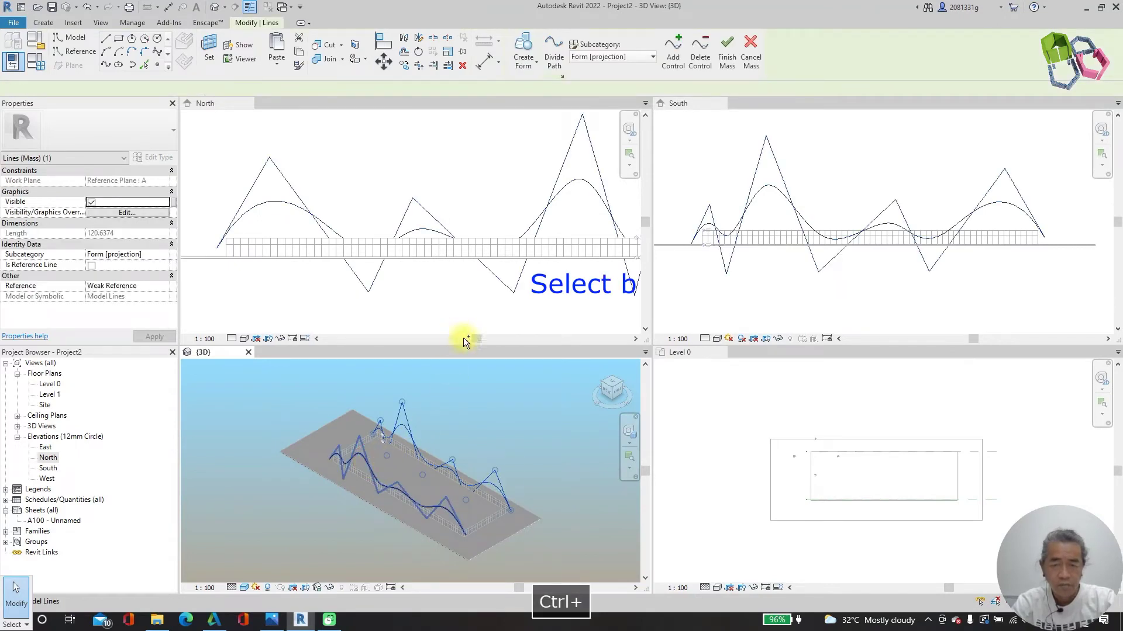
left_click(530, 64)
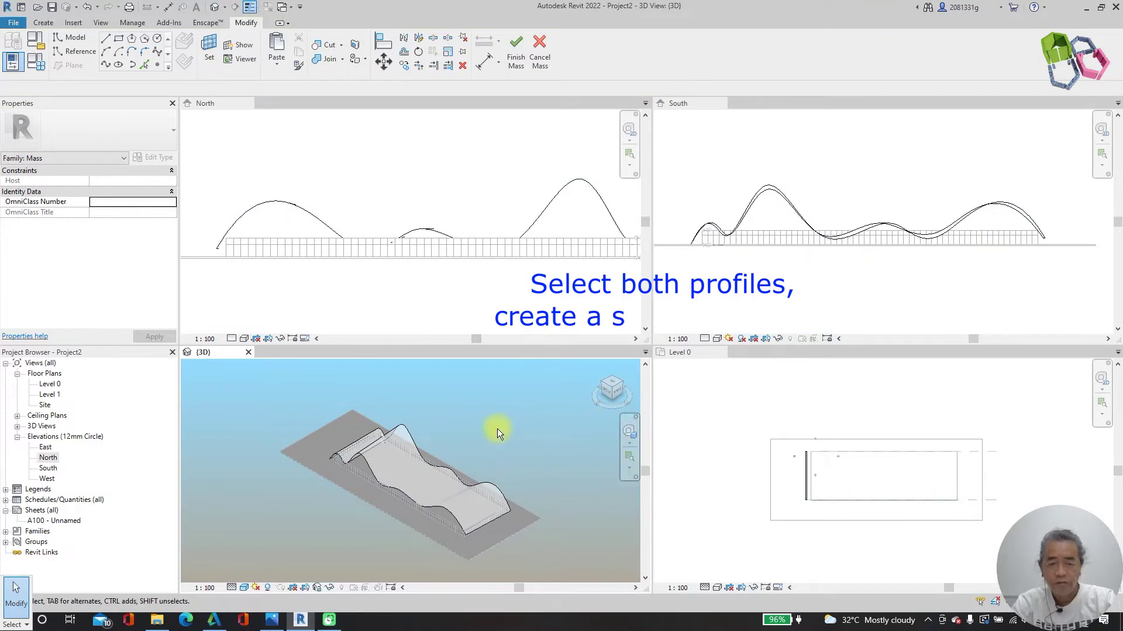
middle_click_drag(501, 514, 532, 469, "shift")
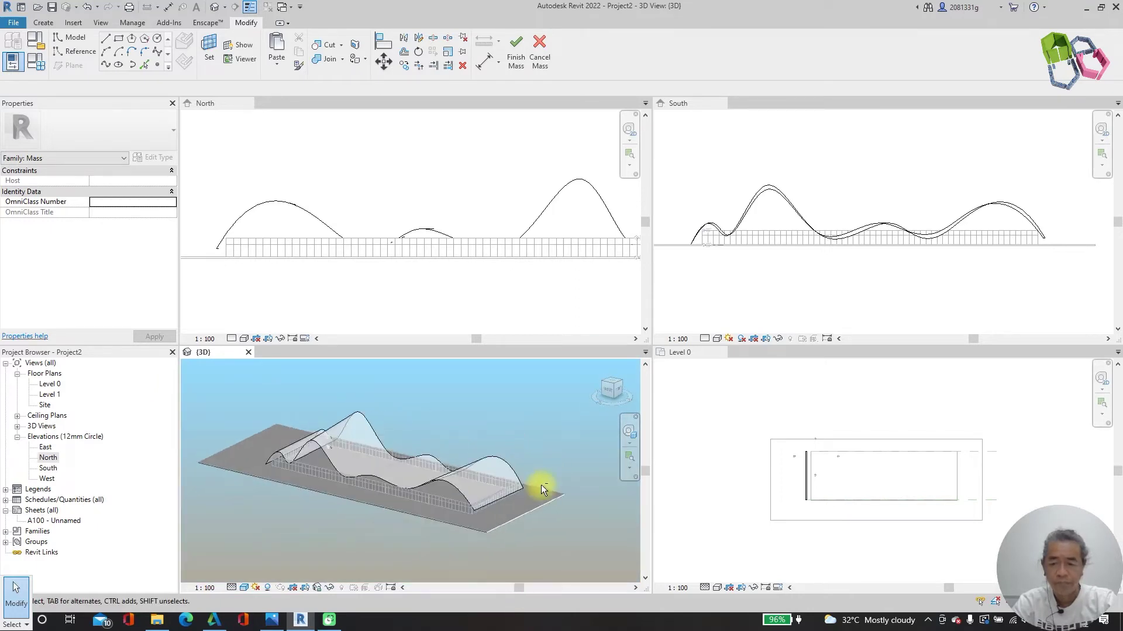
left_click(589, 462)
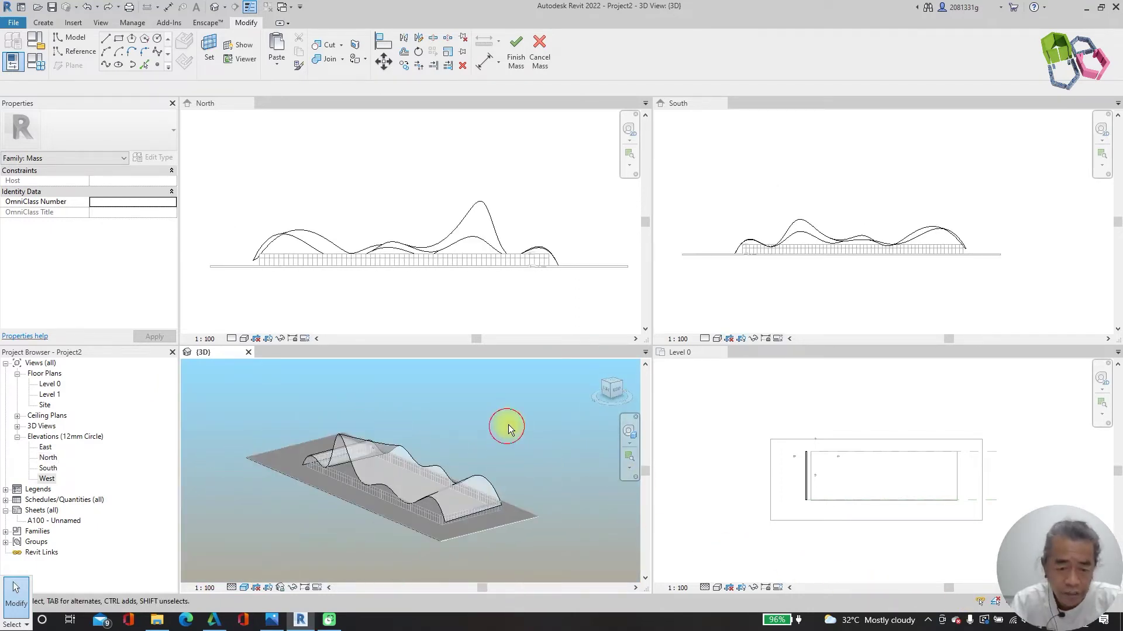
Pull the control point above the roof edge's tallest peak outward from the building in a side view, so the peak overhangs.
scroll(403, 465, "up", 5)
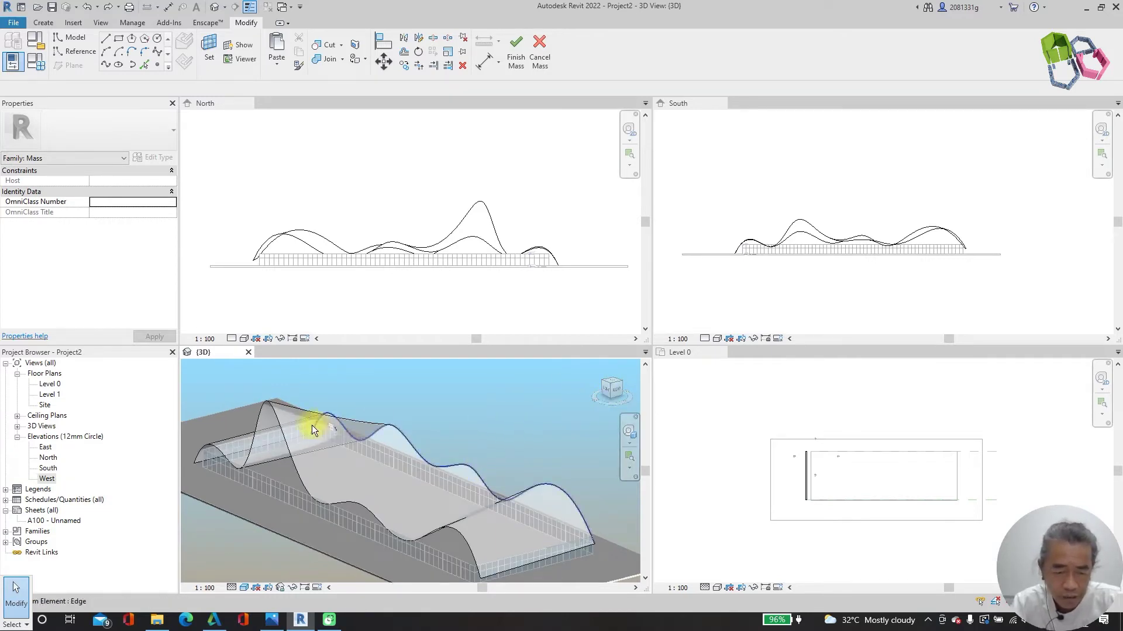
left_click(289, 412)
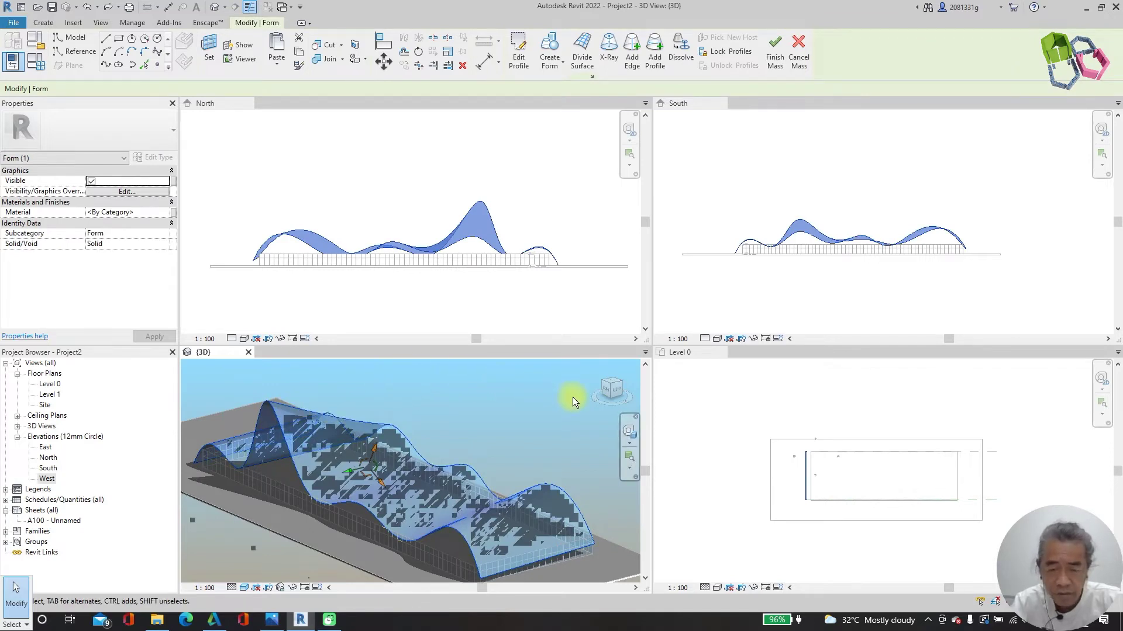
key("Escape")
left_click(382, 411)
scroll(421, 452, "down", 2)
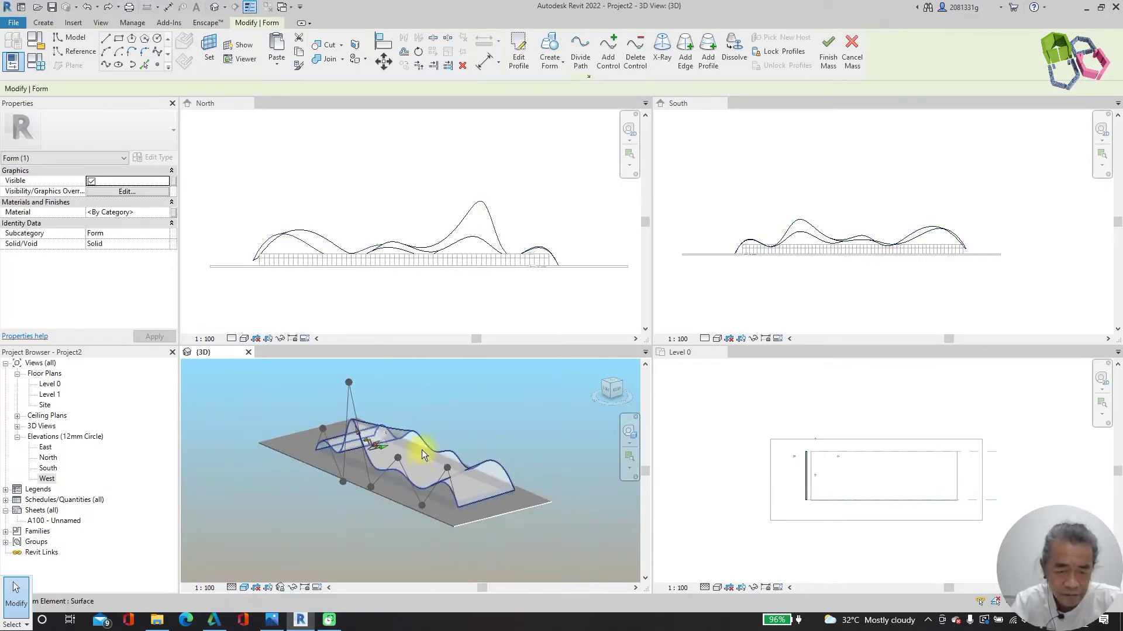
left_click(349, 384)
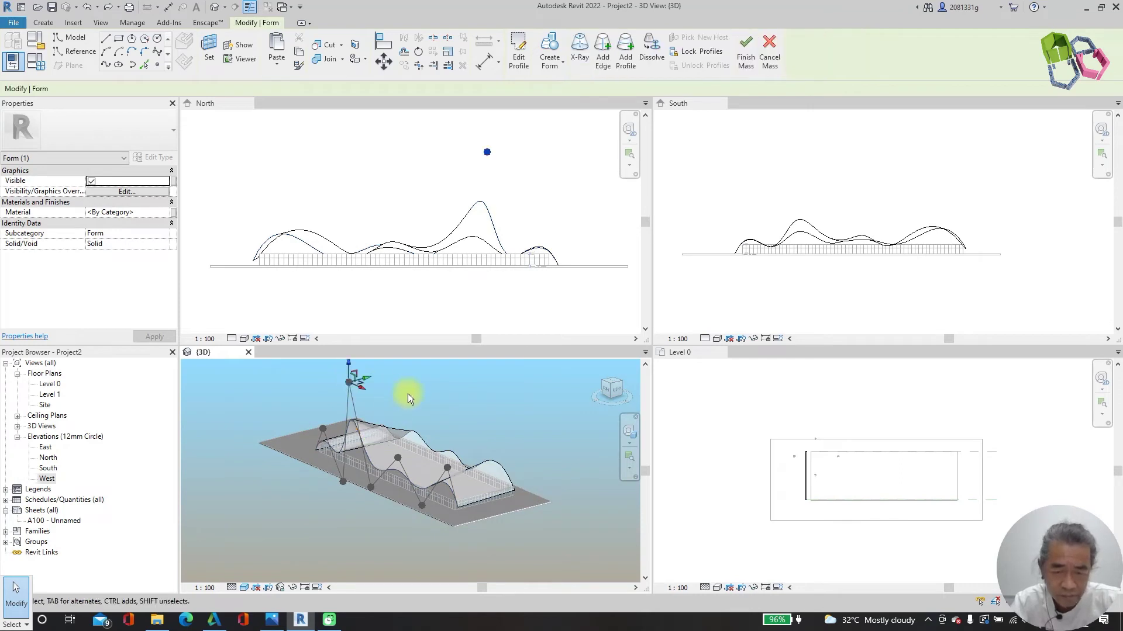
left_click(614, 391)
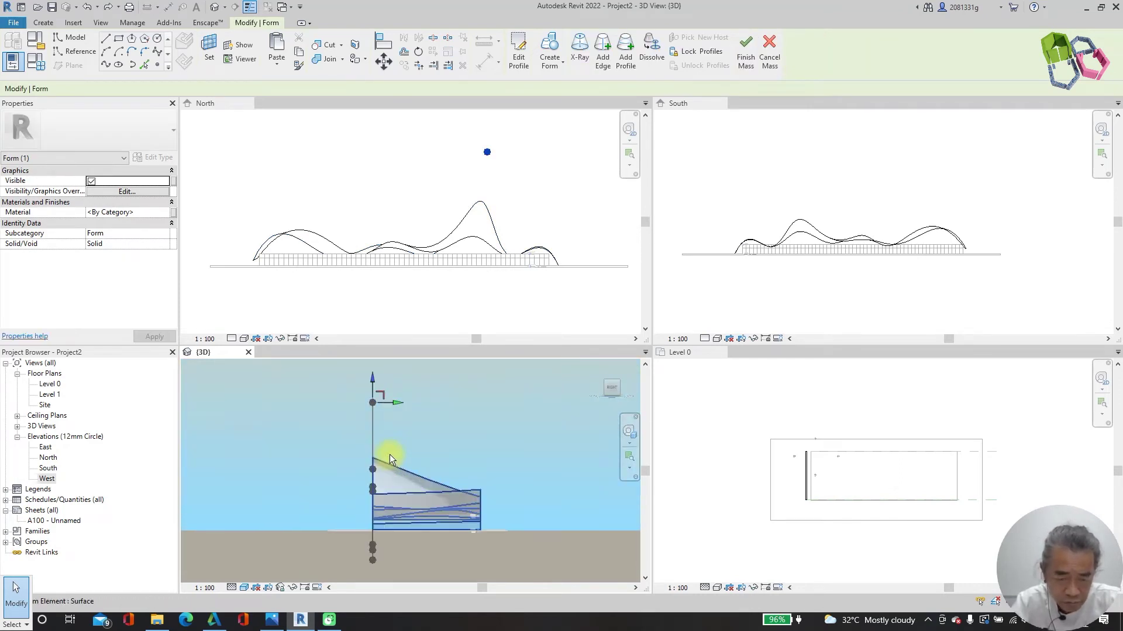
scroll(405, 398, "up", 3)
left_click_drag(371, 386, 244, 384)
scroll(335, 459, "down", 3)
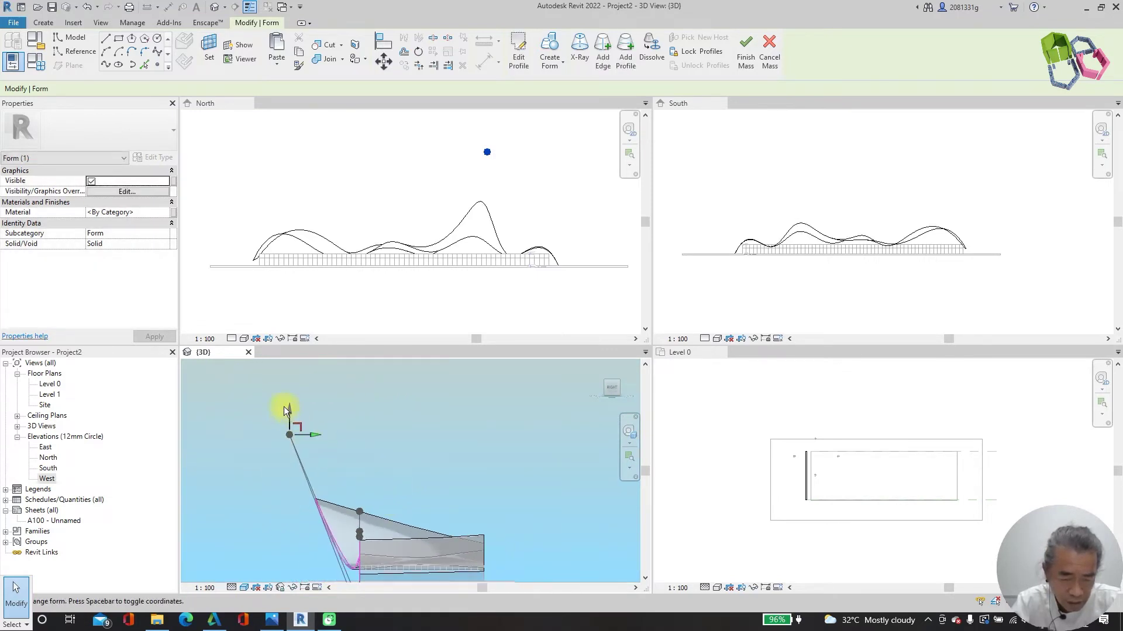
Raise the tallest peak's control point slightly, and pull the small west-end hump's control point outward in a side view.
left_click(289, 408)
middle_click_drag(289, 407, 464, 451, "shift")
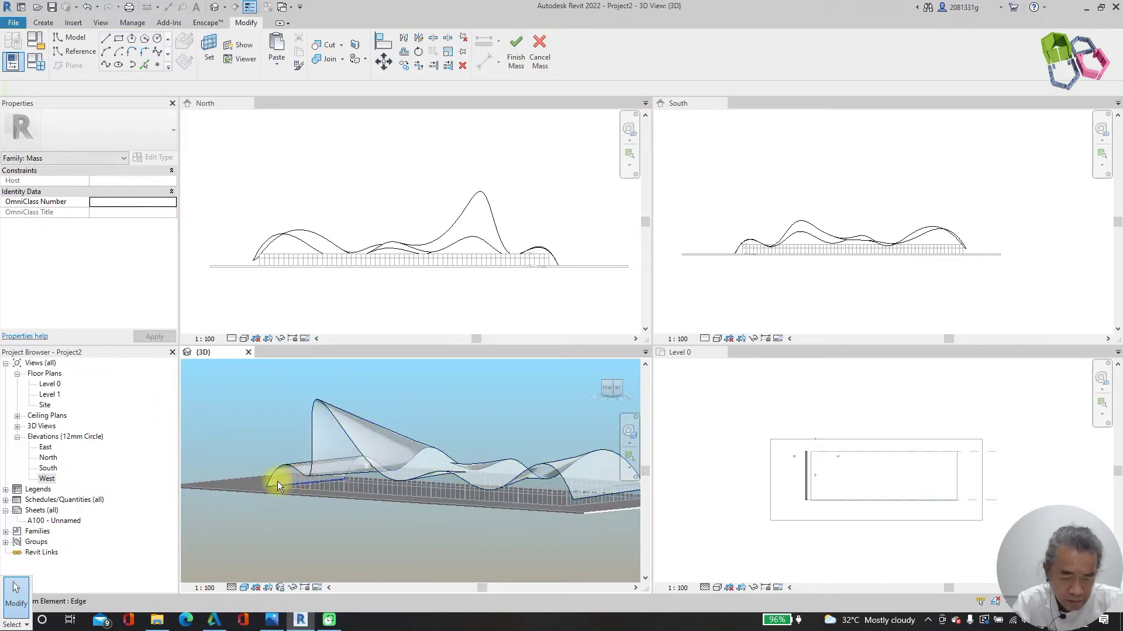
left_click(313, 458)
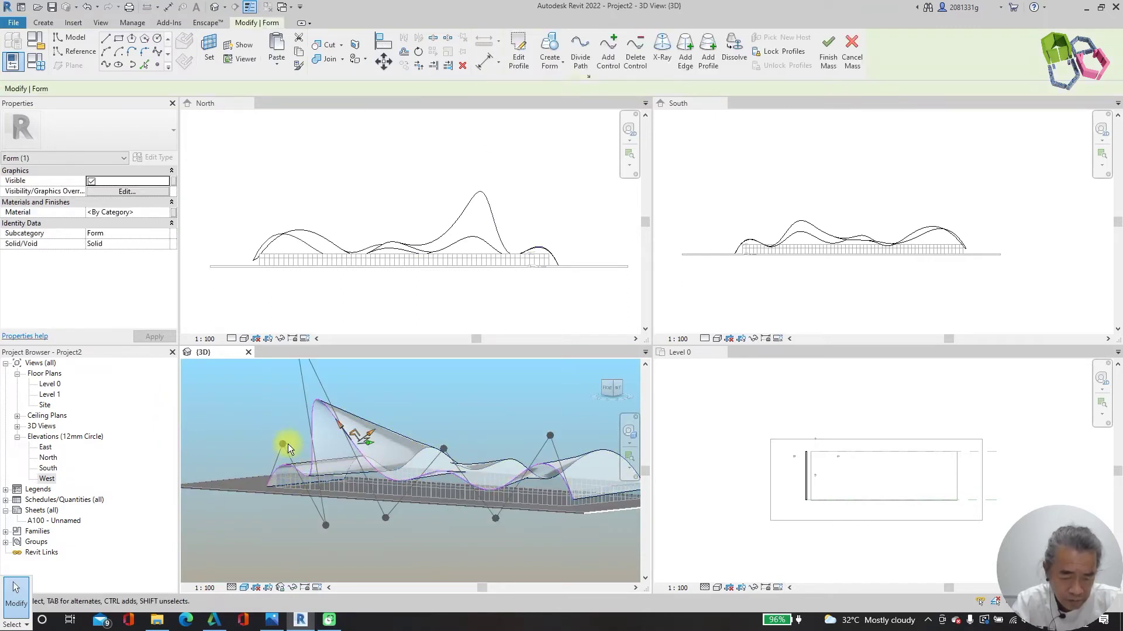
left_click(284, 444)
scroll(437, 413, "down", 3)
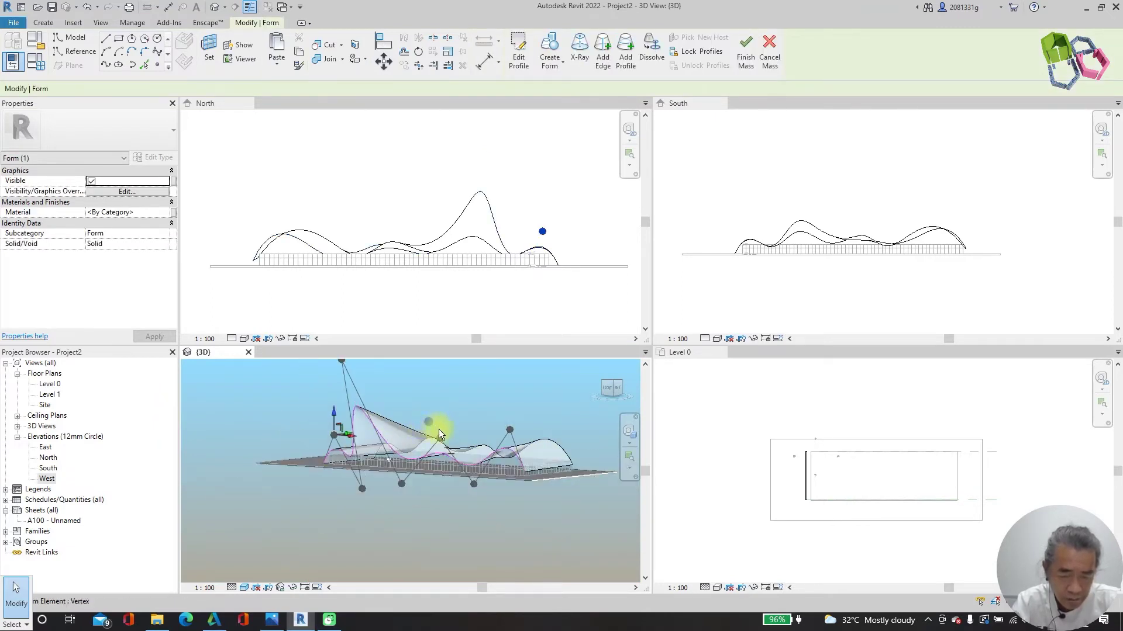
middle_click_drag(514, 401, 617, 398, "shift")
left_click(617, 398)
scroll(423, 474, "up", 4)
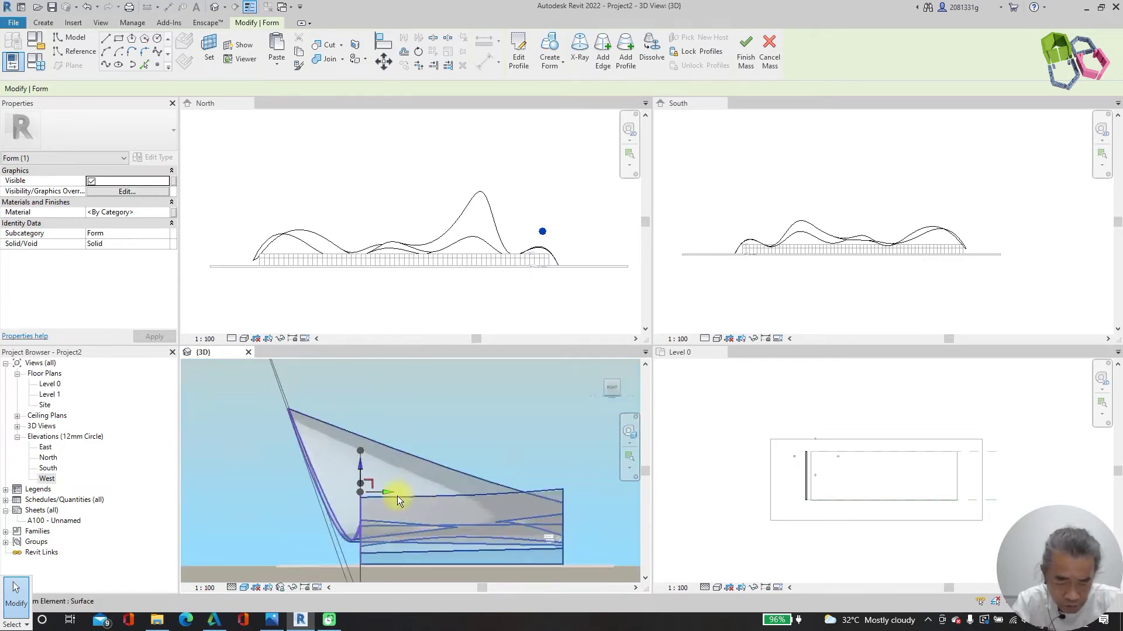
left_click_drag(370, 496, 347, 495)
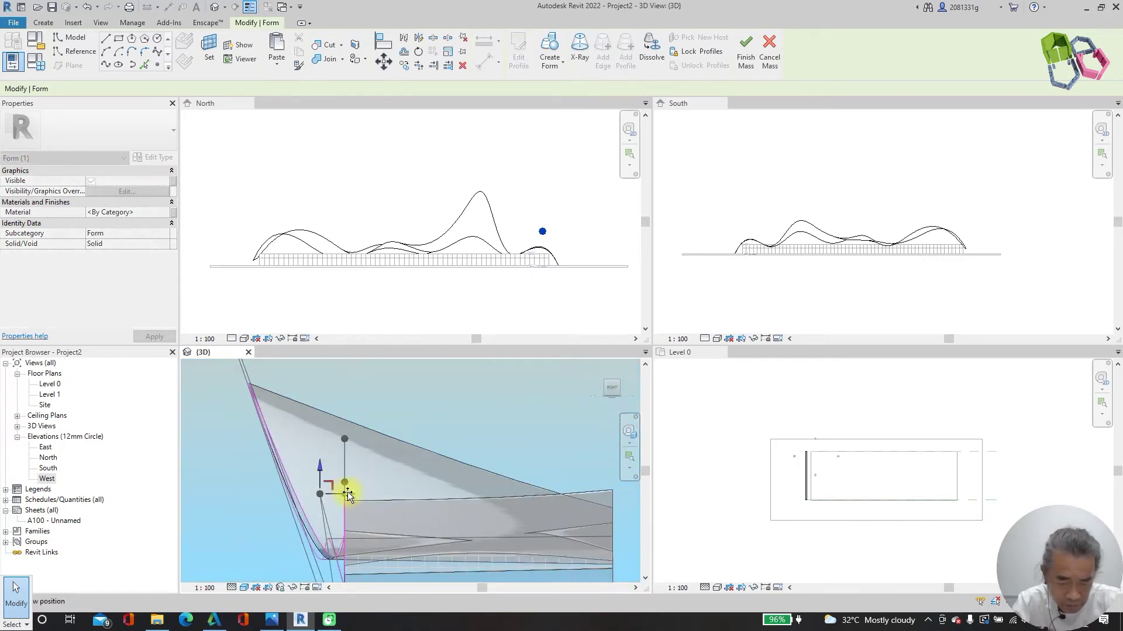
left_click(463, 409)
Pull the control point above the north edge's eastern hump slightly outward from the building in a side view.
scroll(454, 416, "down", 5)
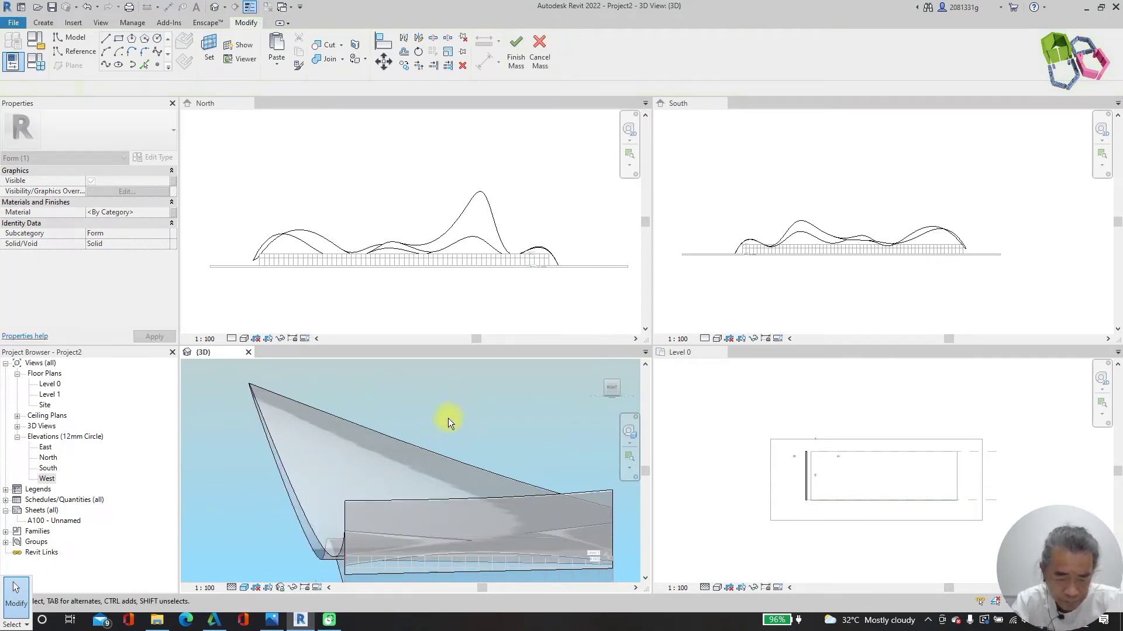
middle_click_drag(441, 419, 392, 486, "shift")
scroll(393, 438, "up", 4)
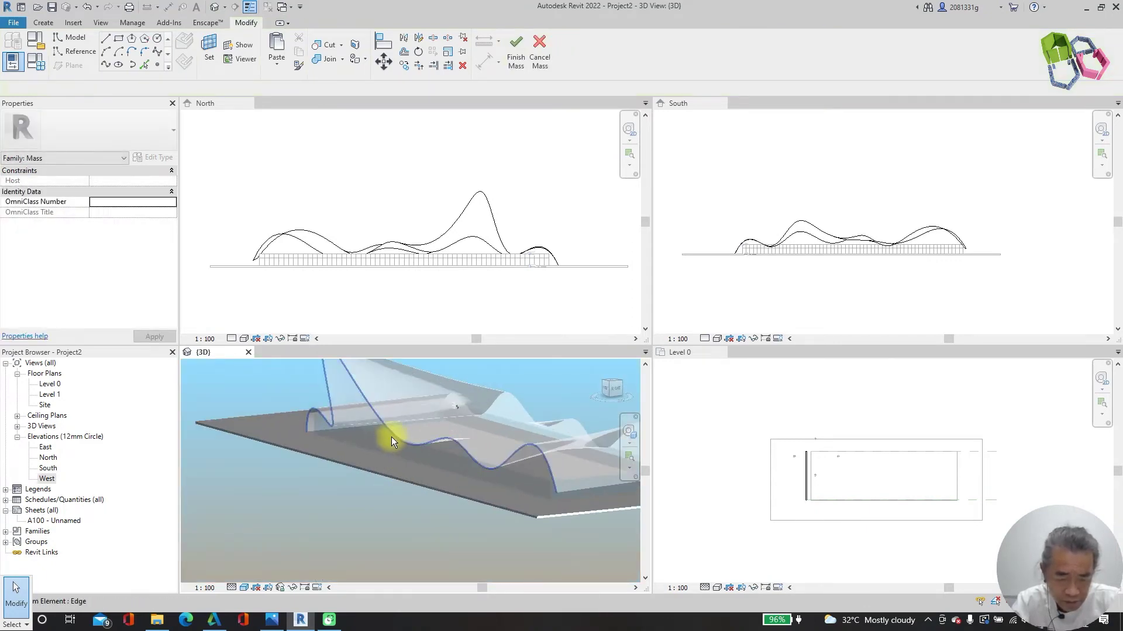
left_click(440, 449)
scroll(439, 449, "down", 4)
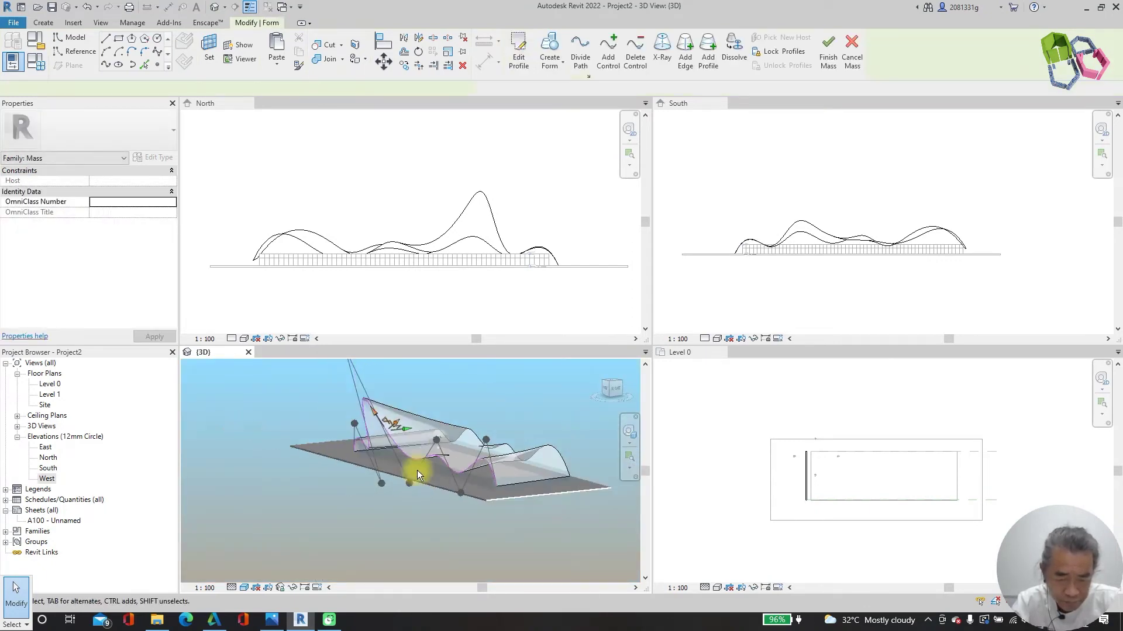
left_click(614, 390)
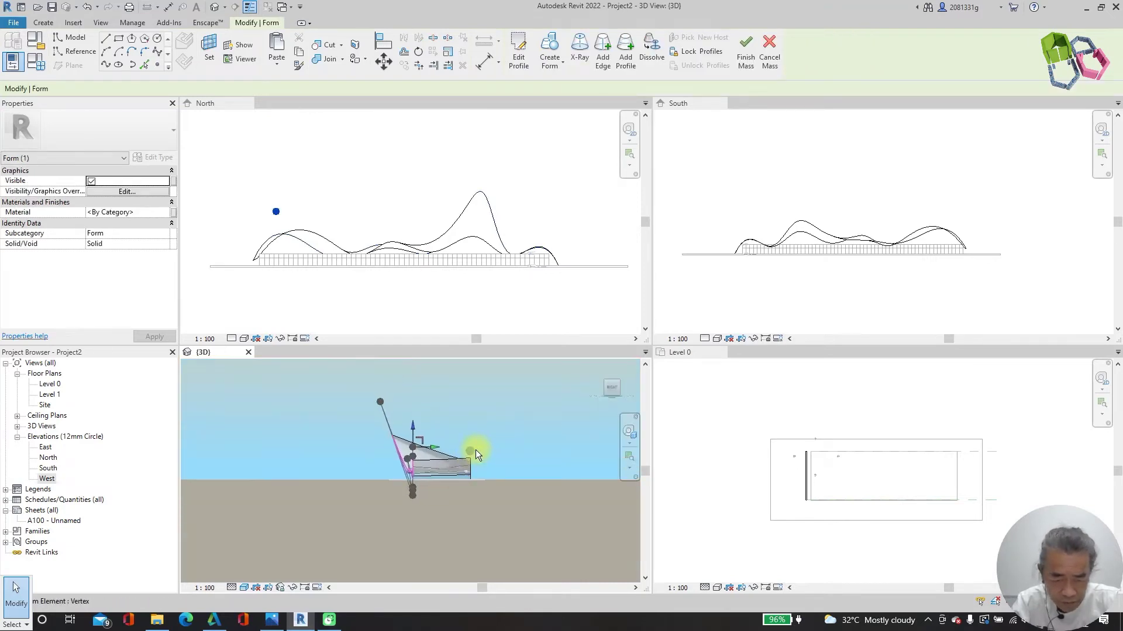
scroll(395, 480, "up", 4)
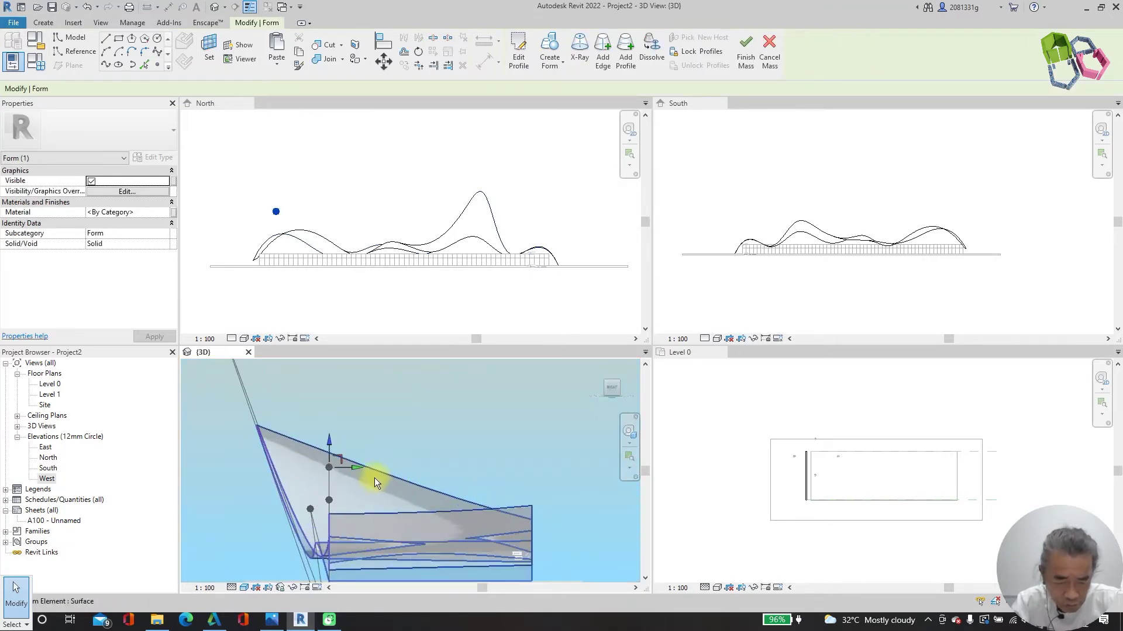
left_click(344, 470)
Pull the control point above the north edge's middle hump outward in a side view and deselect the form.
middle_click_drag(351, 464, 409, 518, "shift")
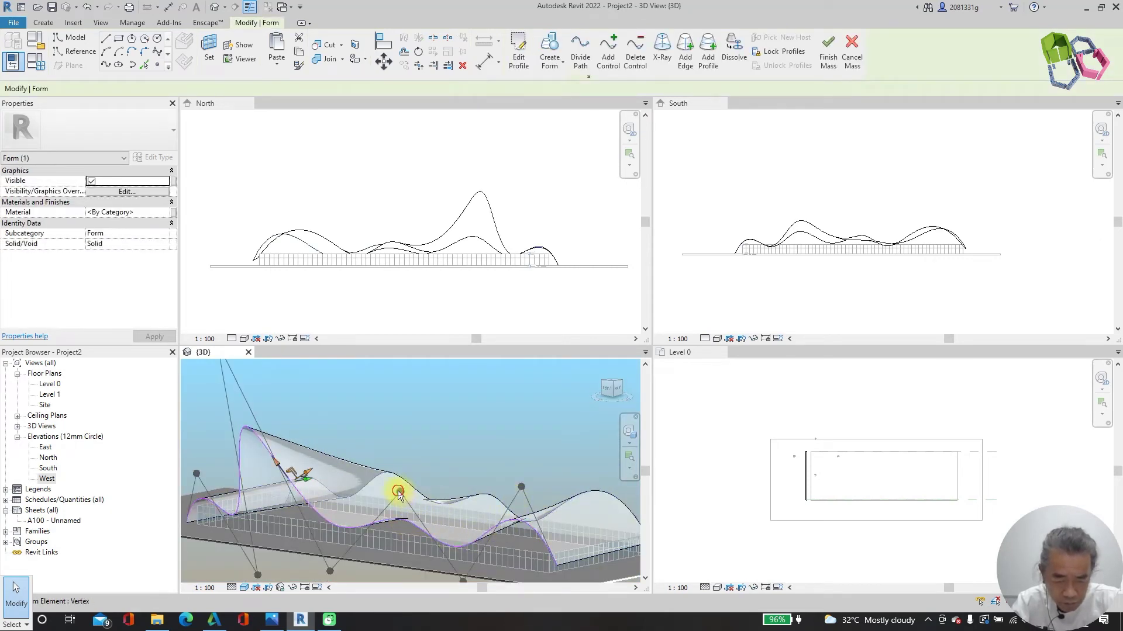
left_click(403, 494)
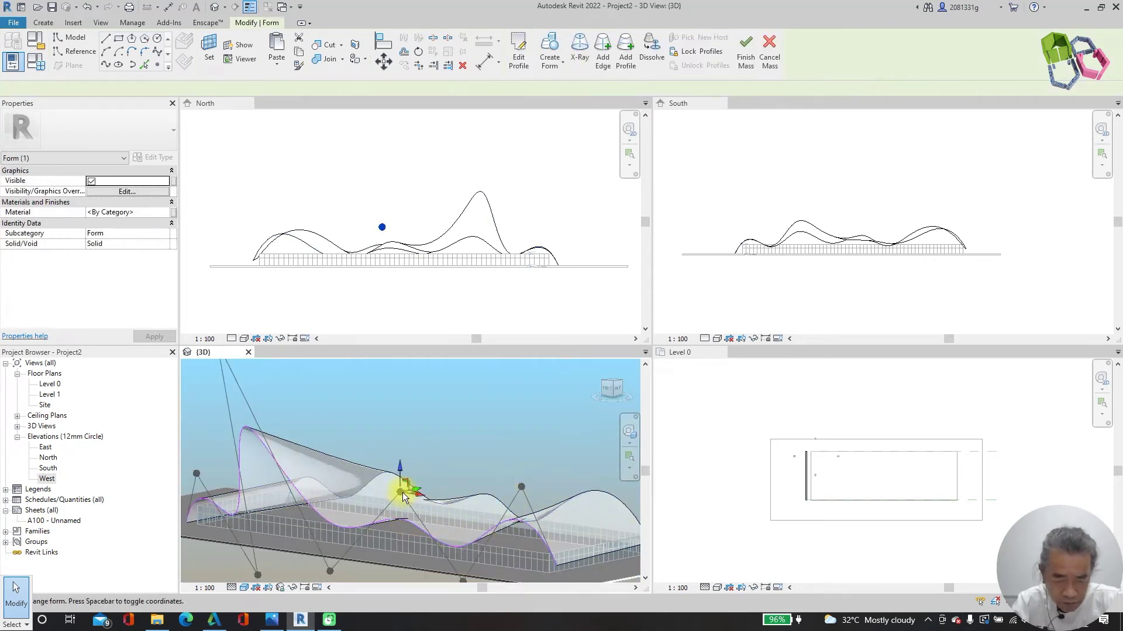
left_click(623, 389)
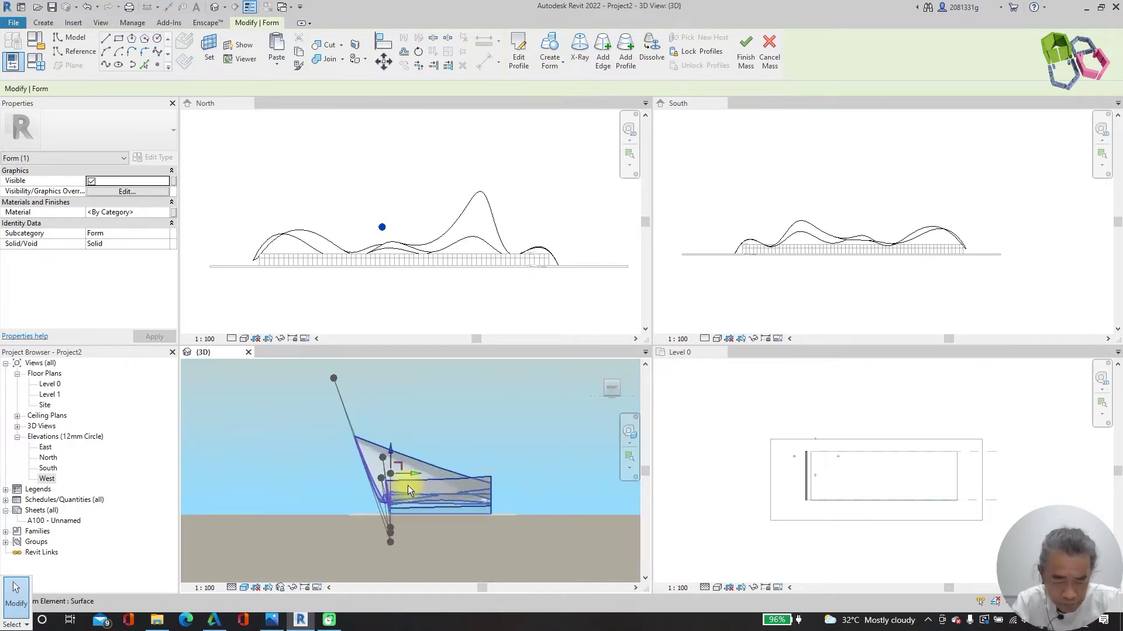
scroll(408, 485, "up", 3)
left_click_drag(399, 466, 367, 464)
left_click(468, 396)
scroll(409, 425, "down", 4)
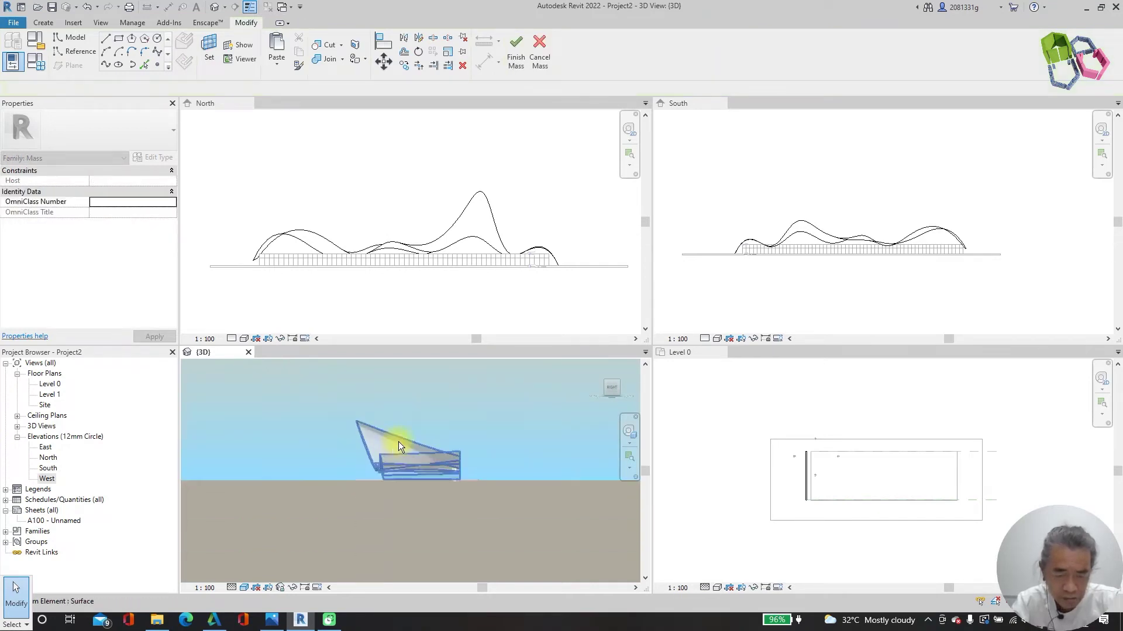
Select the roof form's south edge and pull its west-end control point outward from the building in a side view.
mouse_move(453, 468)
middle_mouse_down("shift")
mouse_move(426, 432)
mouse_move(522, 475)
mouse_move(455, 473)
mouse_move(518, 473)
mouse_move(429, 496)
mouse_move(472, 486)
mouse_move(504, 451)
middle_mouse_up("shift")
scroll(482, 457, "down", 2)
scroll(487, 458, "up", 4)
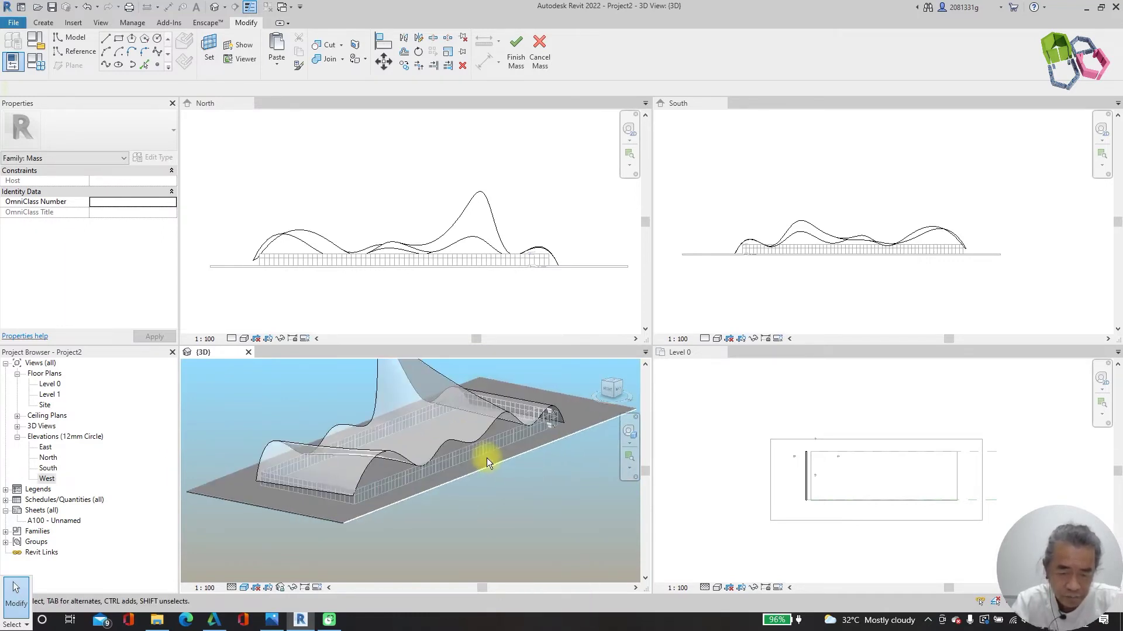
left_click(406, 457)
middle_click_drag(518, 490, 505, 429, "shift")
left_click(504, 415)
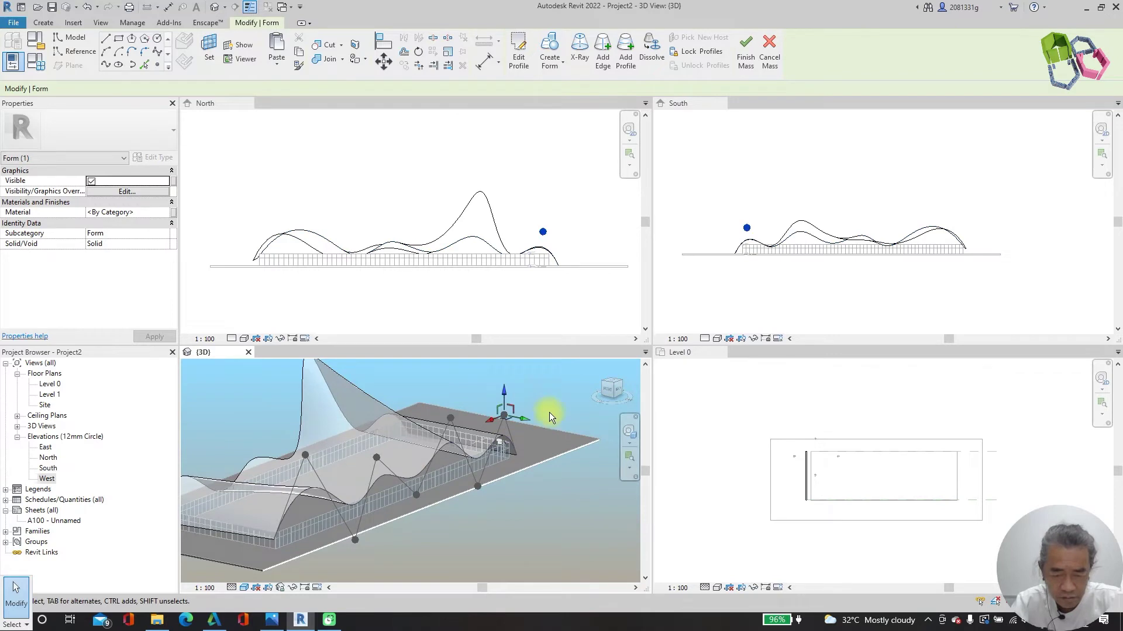
left_click(610, 389)
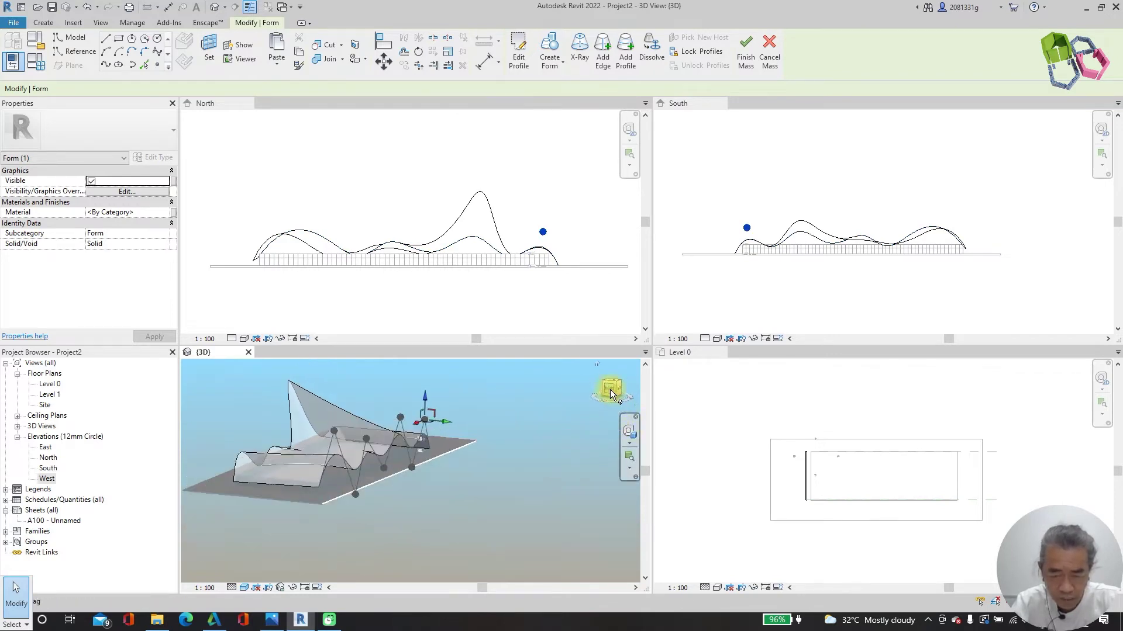
left_click_drag(472, 484, 474, 485)
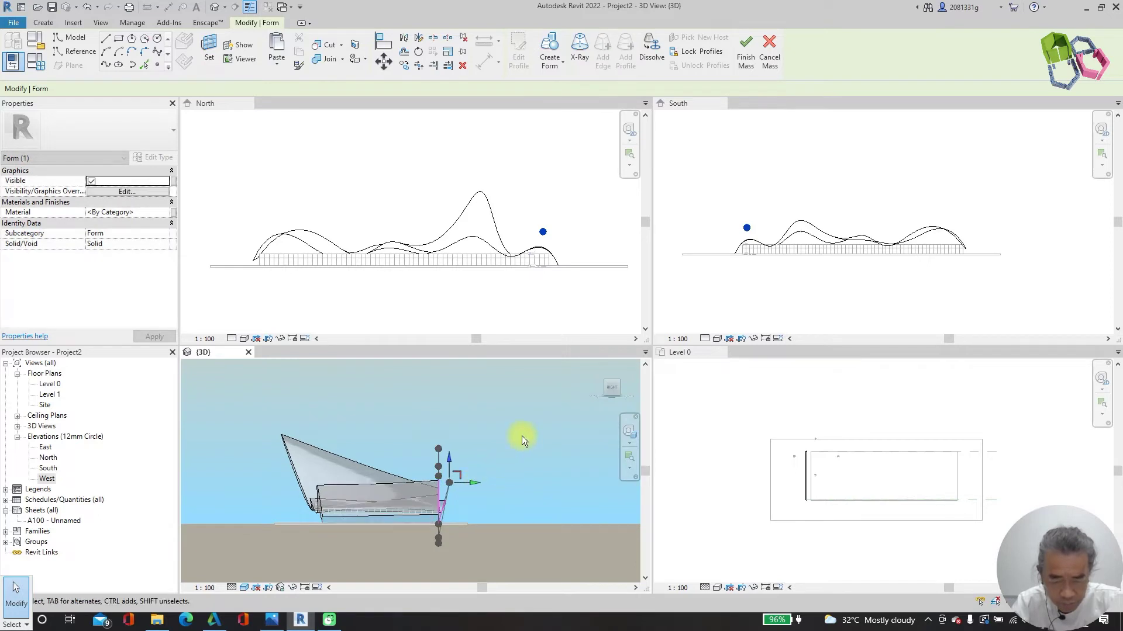
left_click(547, 419)
Pull the control point above the south edge's tall western hump outward beyond the wall and lower it slightly.
middle_click_drag(549, 422, 451, 489, "shift")
left_click(472, 477)
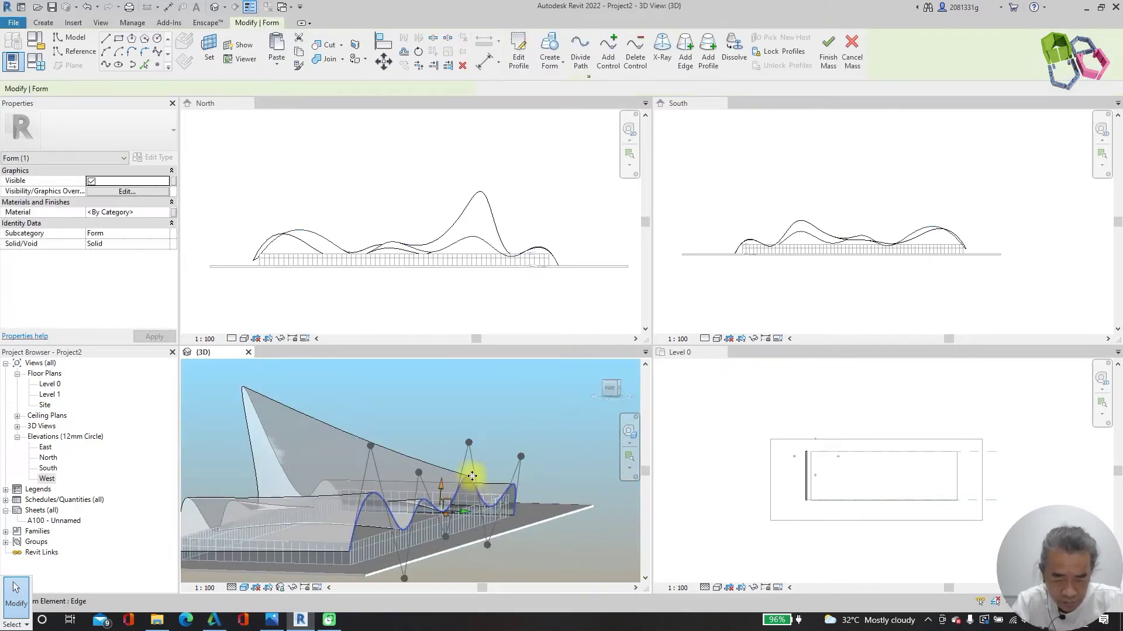
left_click(468, 443)
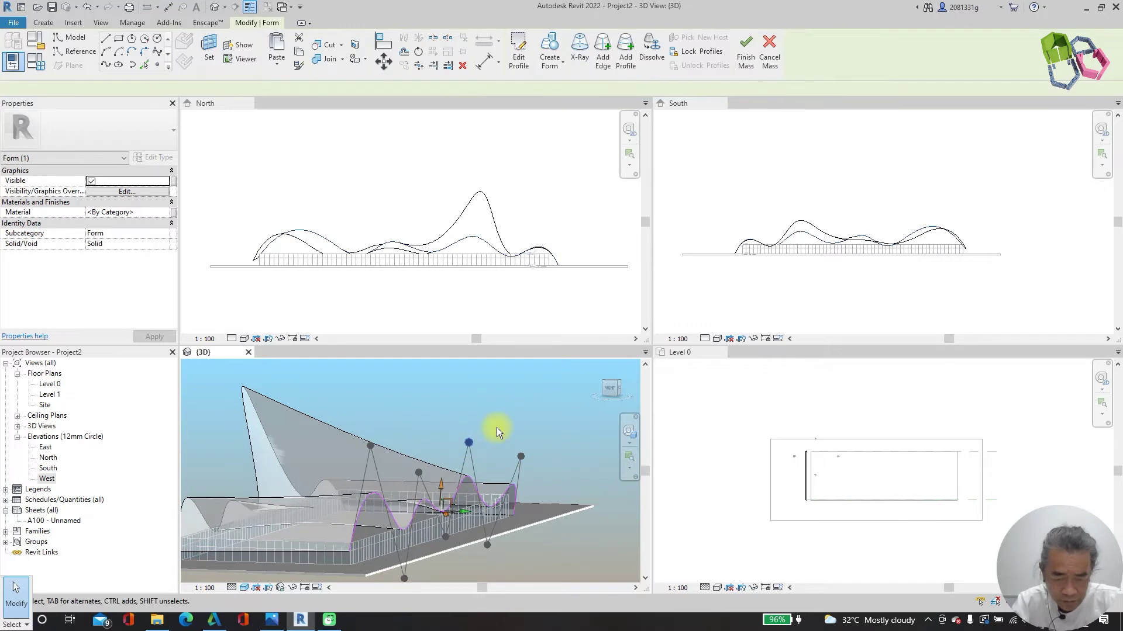
left_click(613, 390)
scroll(451, 490, "up", 5)
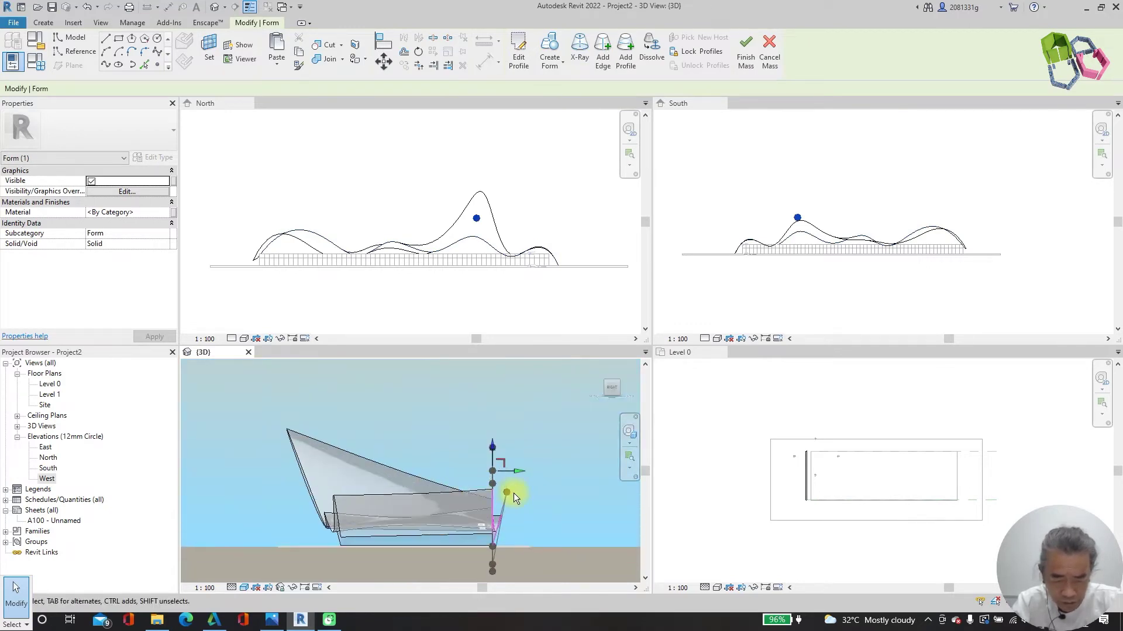
left_click_drag(514, 470, 550, 482)
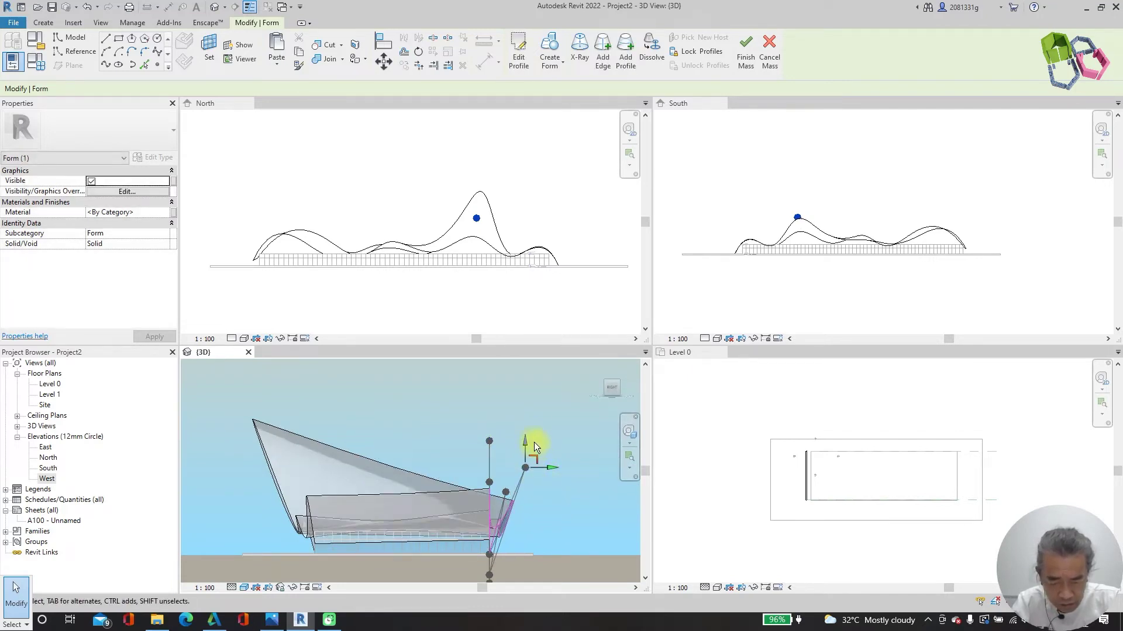
left_click_drag(525, 443, 529, 460)
key("Escape")
Pull the control point above the south edge's eastern hump outward in a side view, and finish the mass.
middle_click_drag(535, 454, 276, 518, "shift")
left_click(414, 436)
middle_click_drag(414, 436, 364, 443, "shift")
left_click(368, 438)
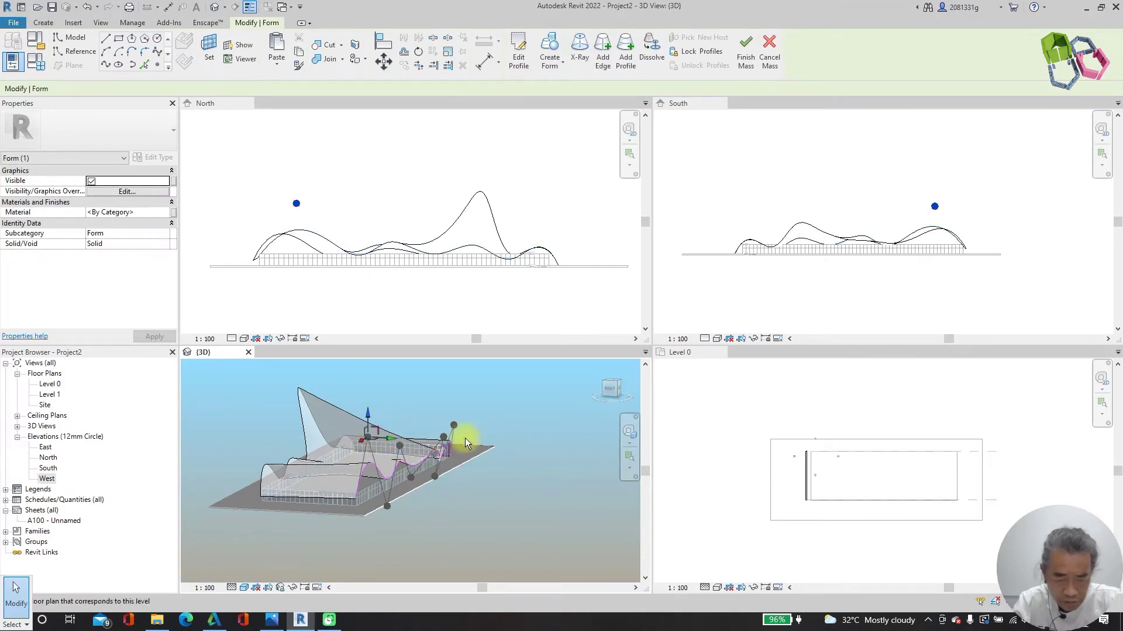
left_click(609, 388)
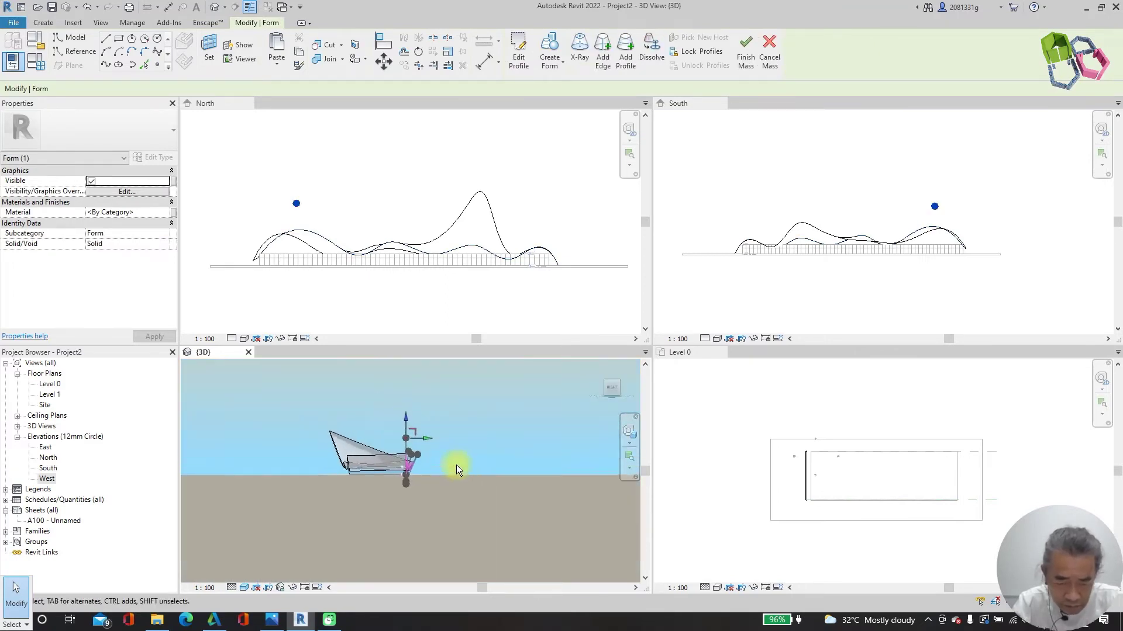
left_click_drag(440, 436, 511, 475)
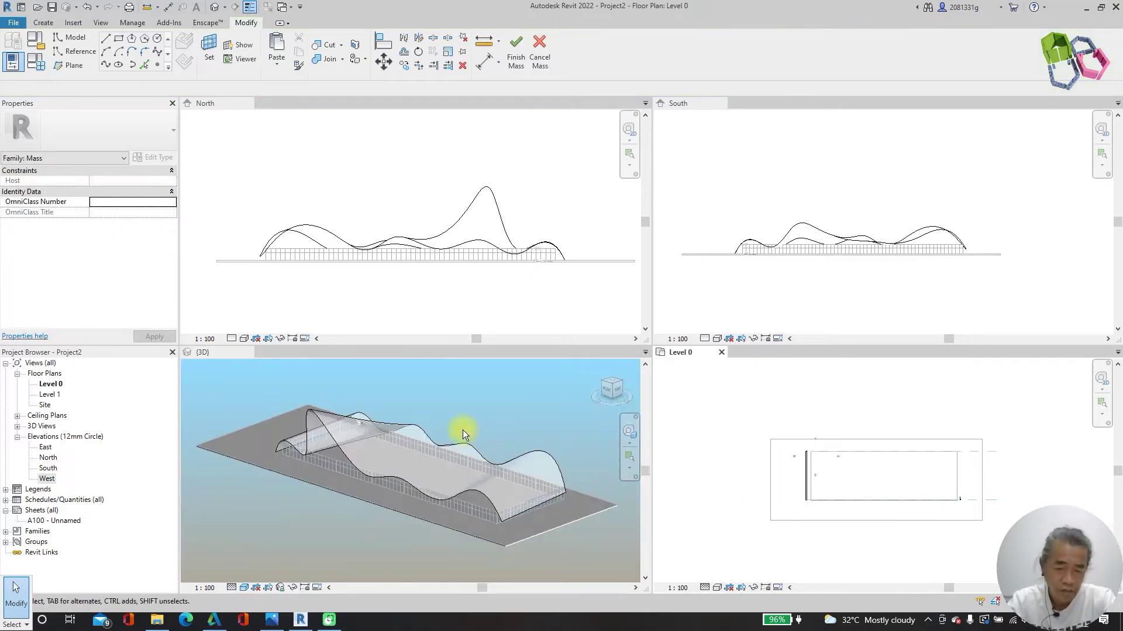
mouse_move(463, 431)
middle_mouse_down("shift")
mouse_move(417, 408)
mouse_move(456, 378)
mouse_move(497, 400)
mouse_move(506, 393)
mouse_move(459, 415)
mouse_move(465, 407)
middle_mouse_up("shift")
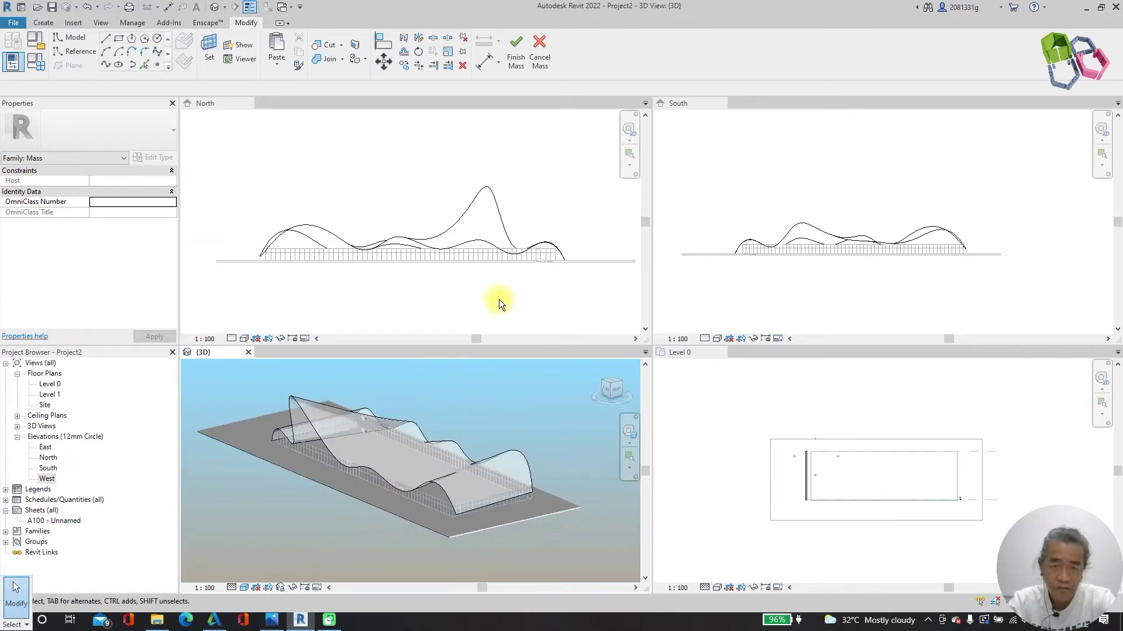
left_click(516, 49)
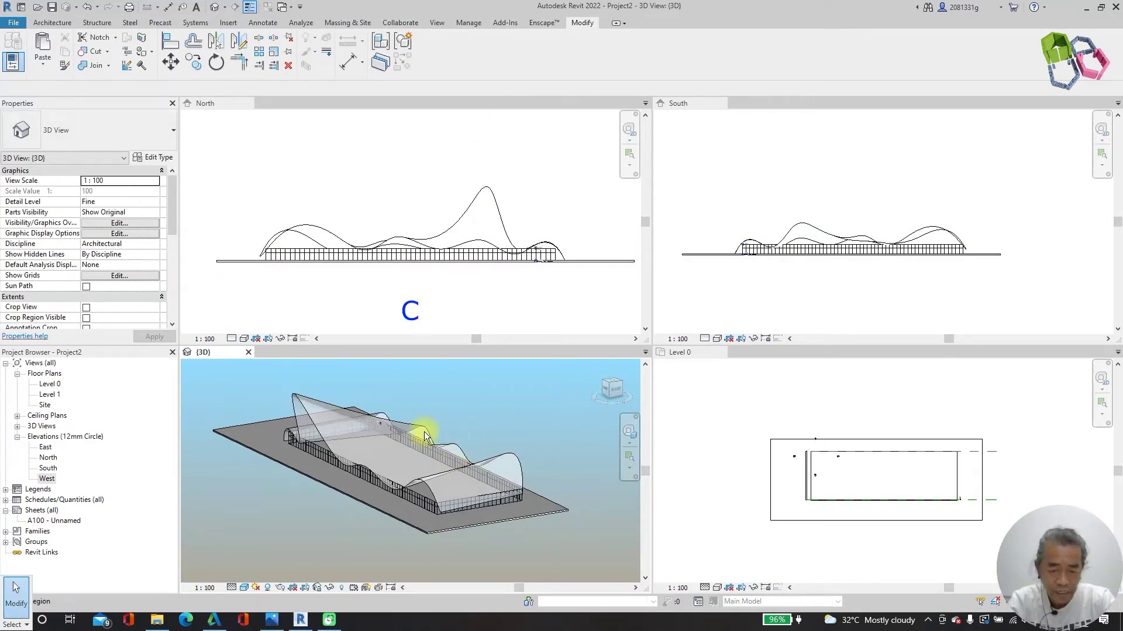
Create a Roof by Face on the wavy mass surface with the Roof_Pitched-50SS-220Ins-20MPan-225Purl type, referenced to Level 1.
scroll(305, 405, "up", 5)
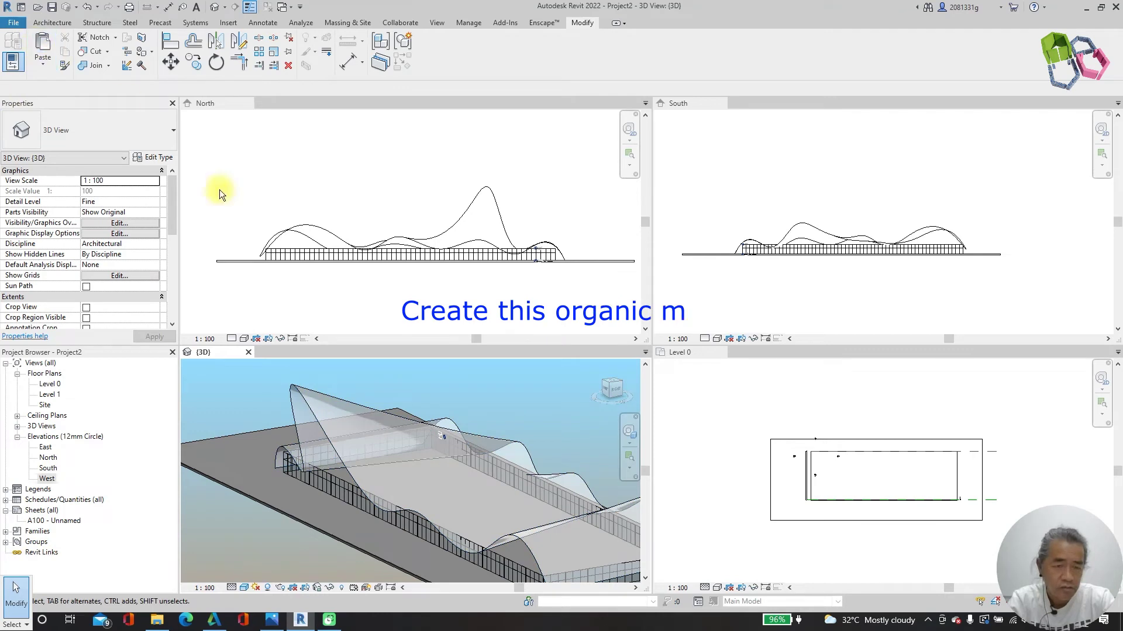
left_click(52, 24)
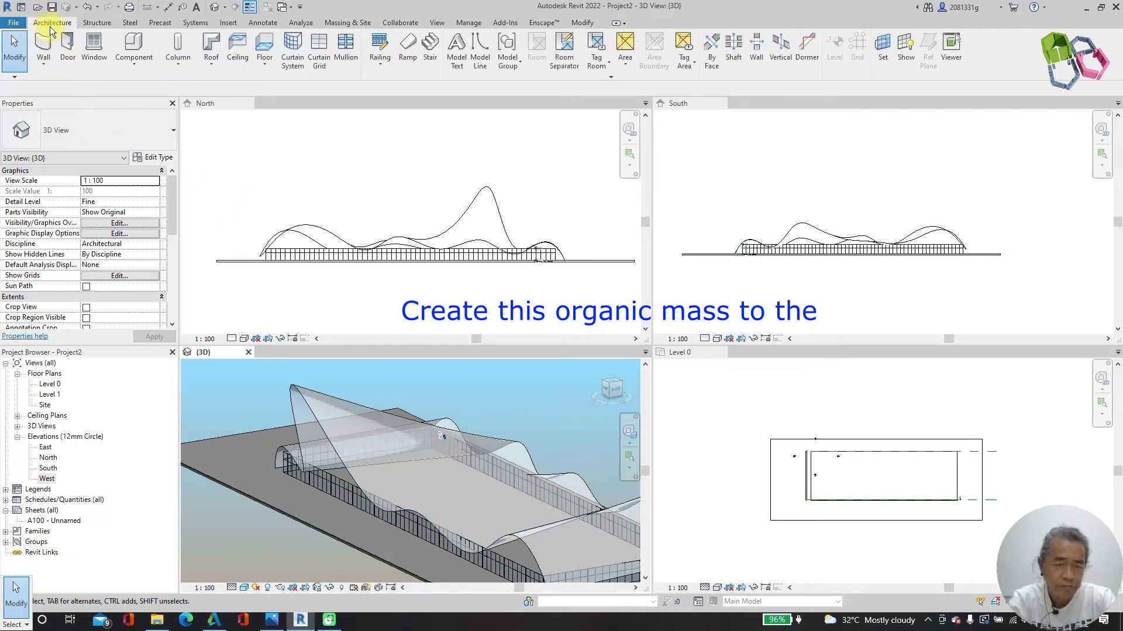
left_click(211, 64)
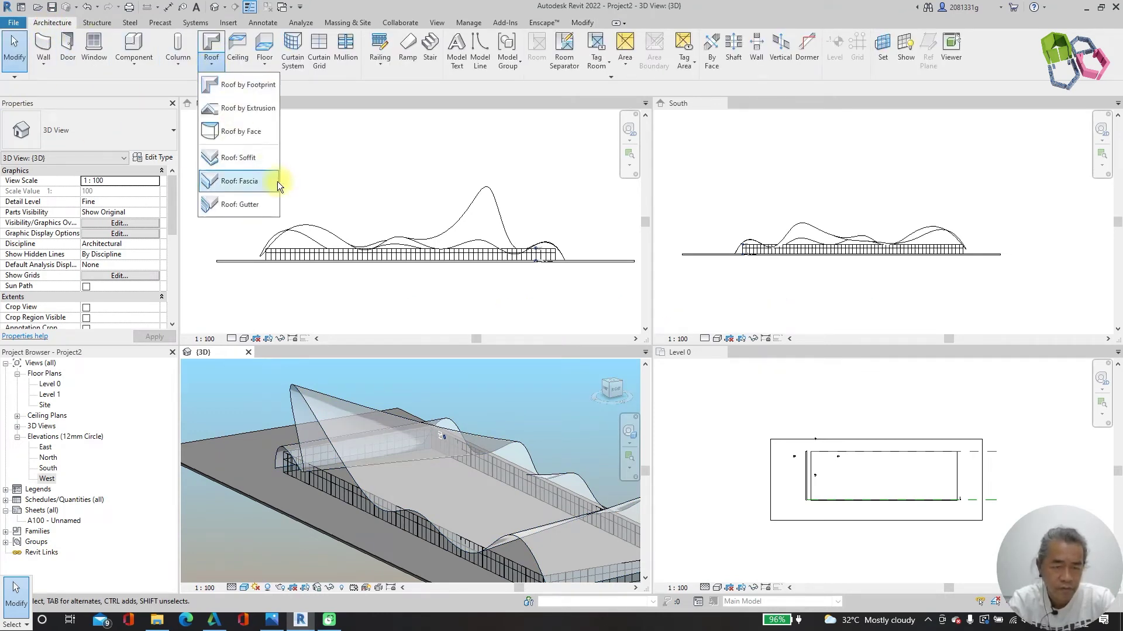
left_click(242, 138)
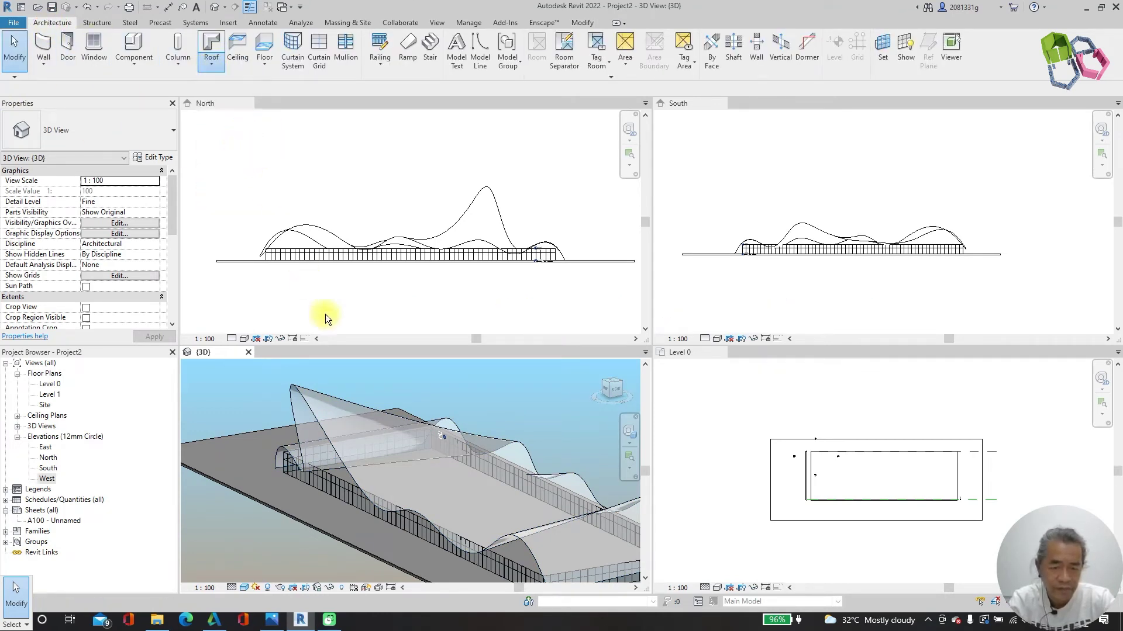
left_click(307, 397)
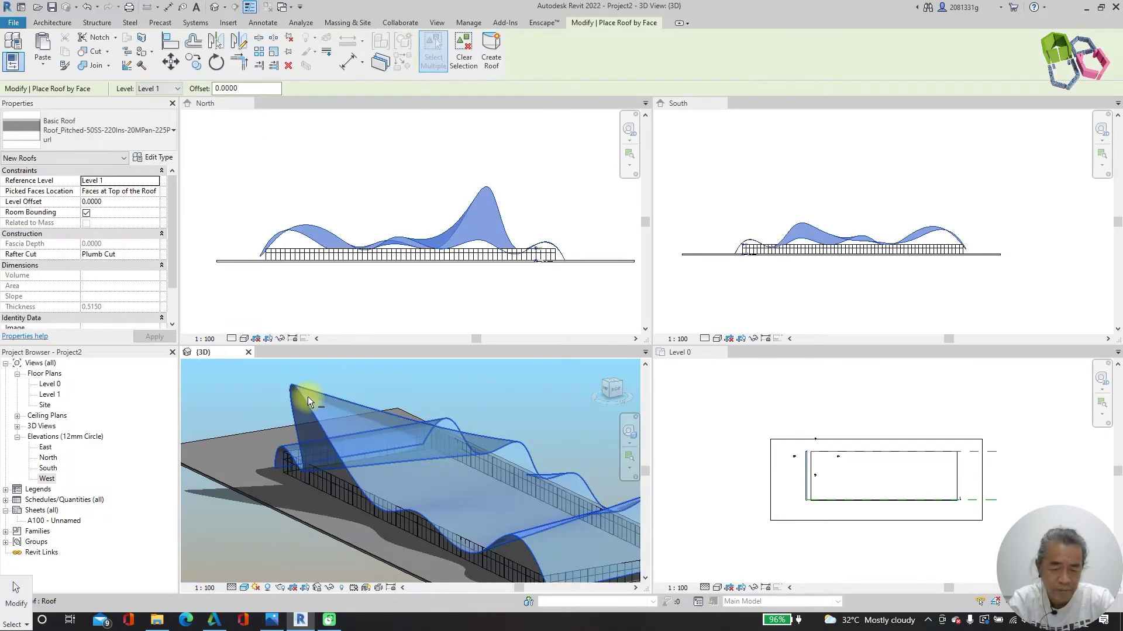
left_click(496, 56)
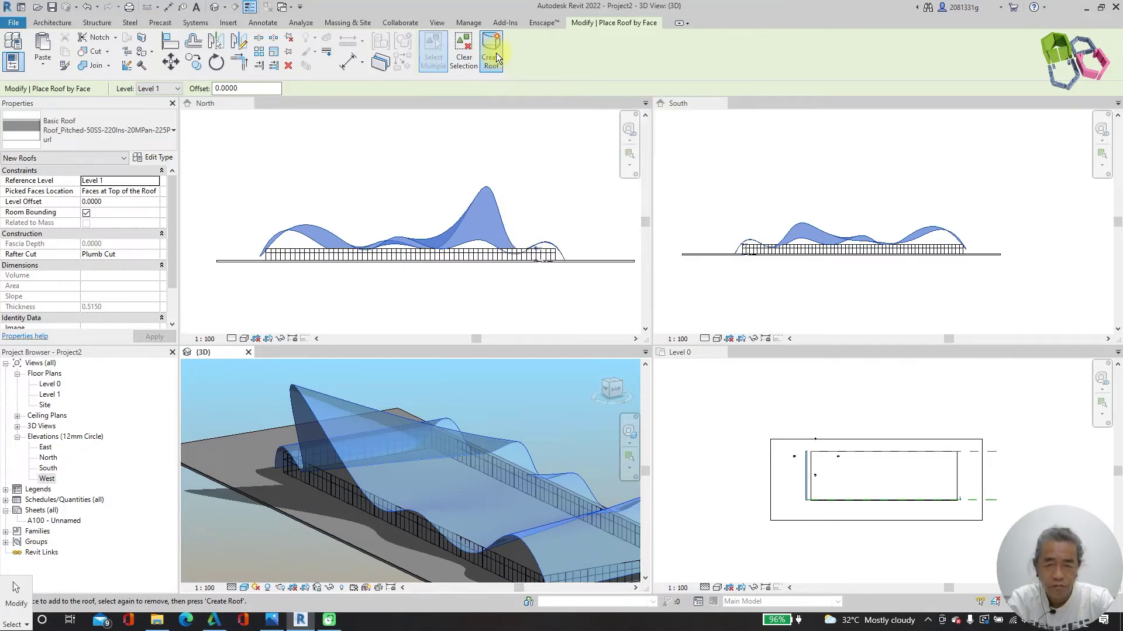
Select the new wavy roof and change its type to Roof_Generic-125mm.
scroll(566, 504, "down", 4)
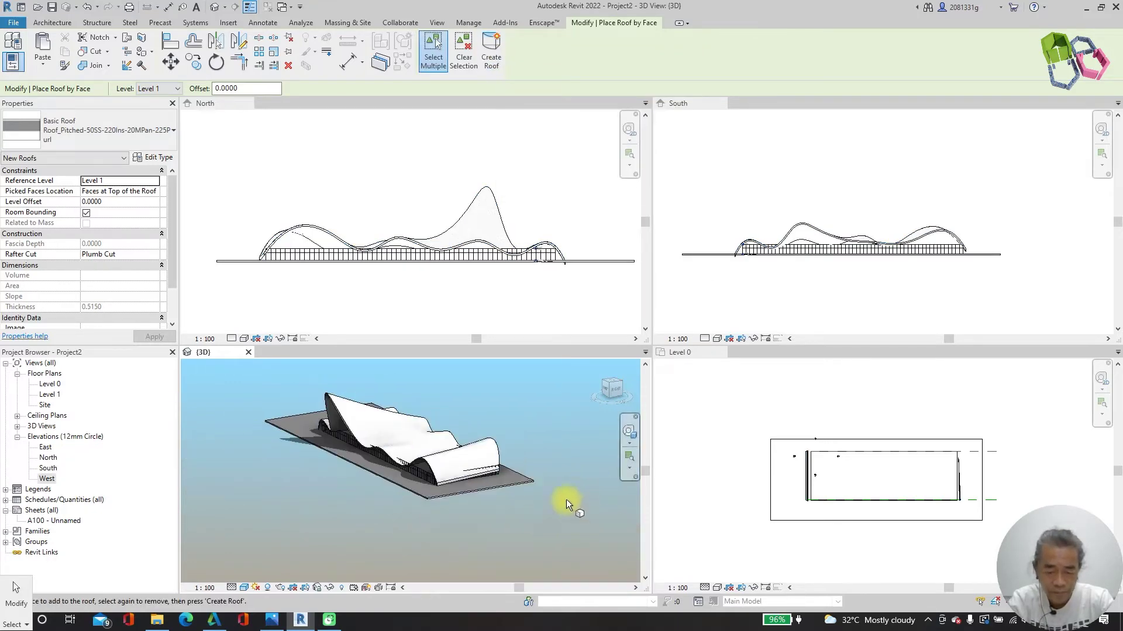
mouse_move(519, 503)
middle_mouse_down("shift")
mouse_move(539, 470)
mouse_move(556, 476)
mouse_move(537, 520)
mouse_move(511, 520)
mouse_move(535, 455)
mouse_move(549, 498)
mouse_move(538, 500)
middle_mouse_up("shift")
left_click(539, 499)
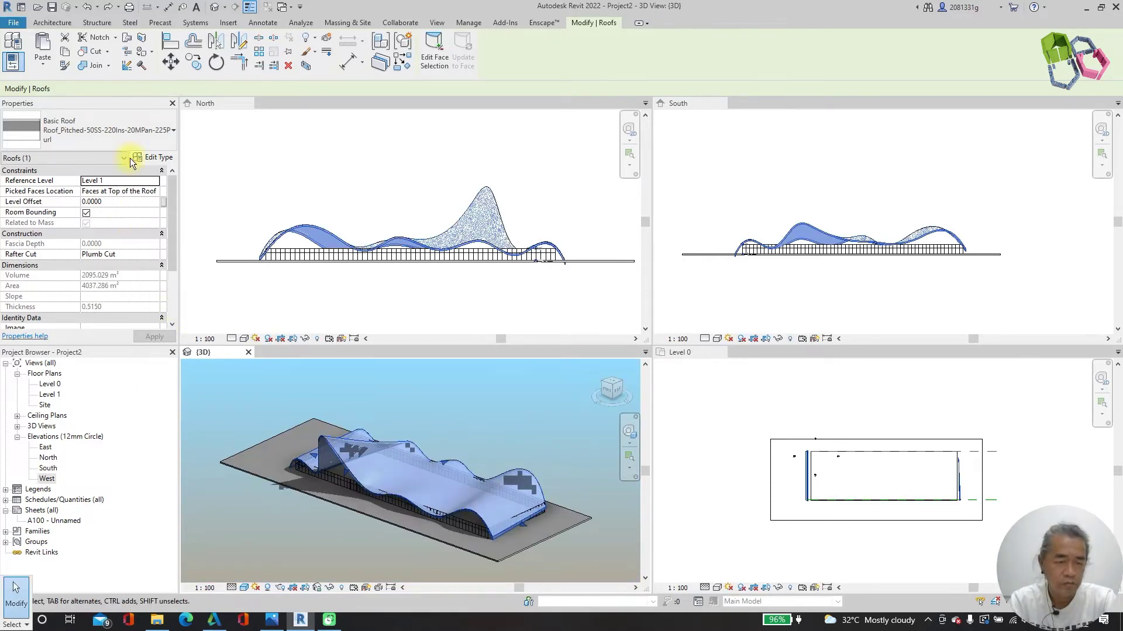
left_click(151, 133)
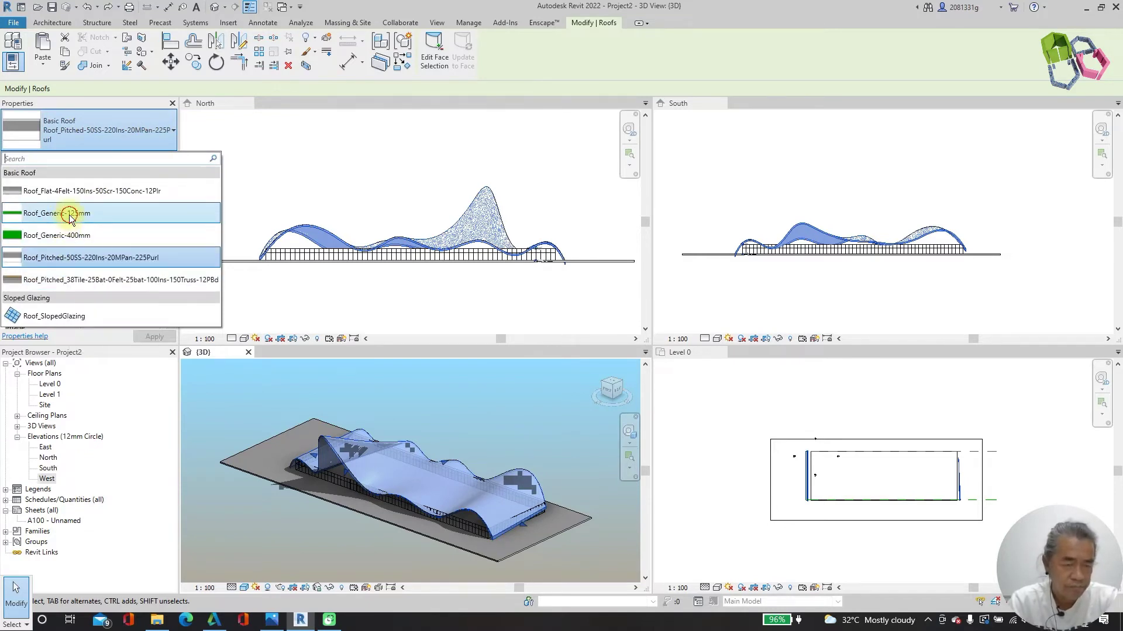
key("Escape")
scroll(89, 126, "up", 2)
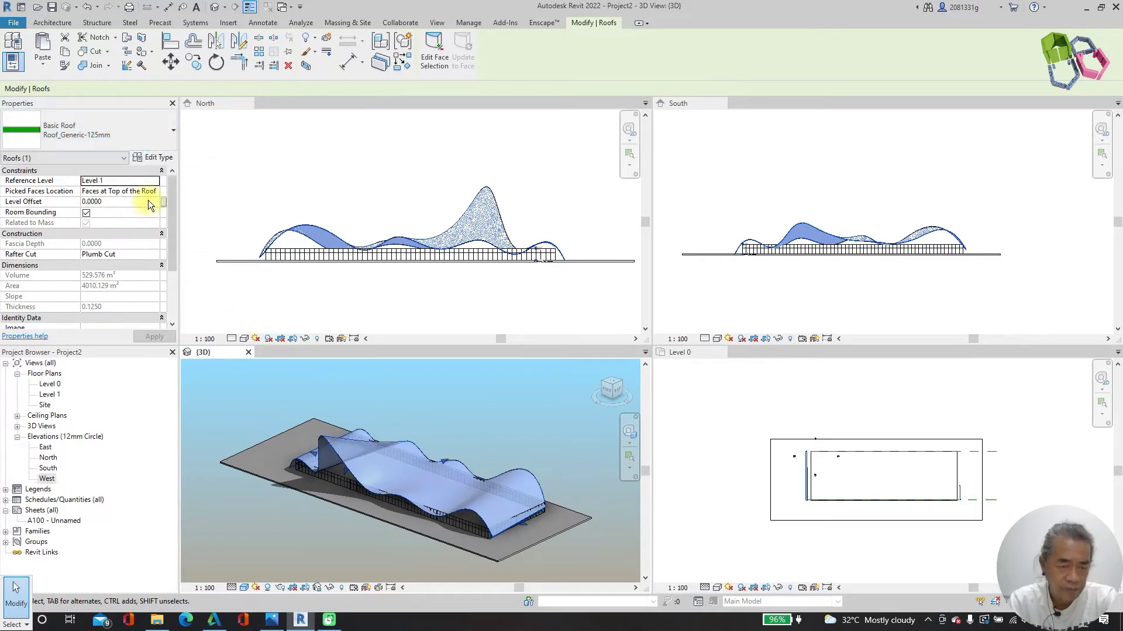
Duplicate the roof type as Roof_Generic-300mm and set its structure layer's thickness to 0.30.
left_click(153, 158)
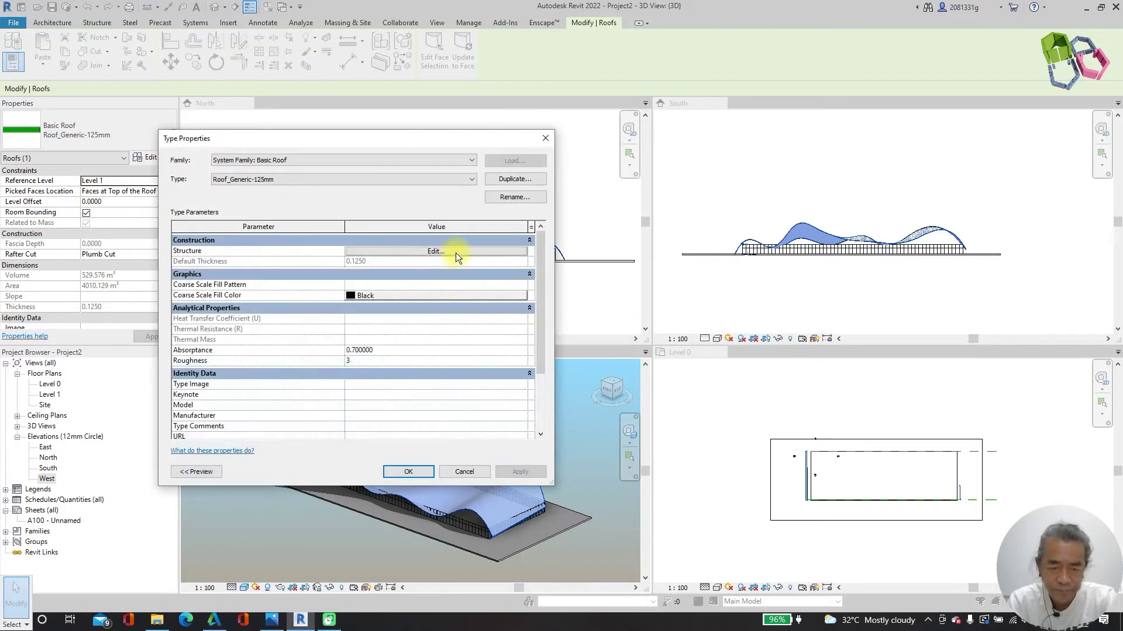
left_click(534, 180)
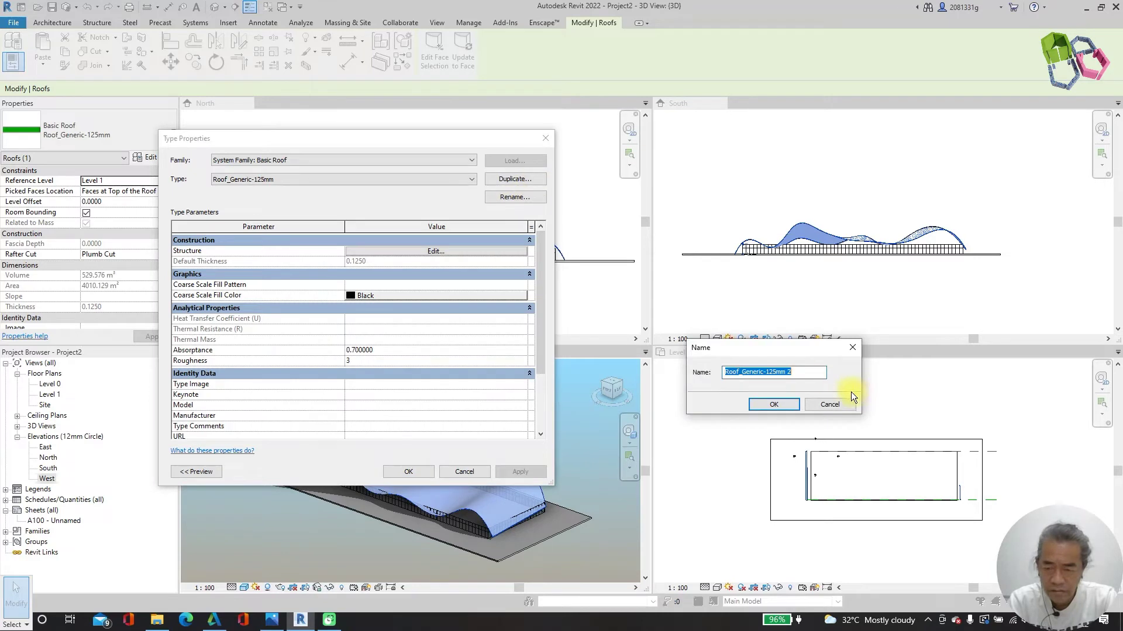
left_click_drag(806, 373, 662, 364)
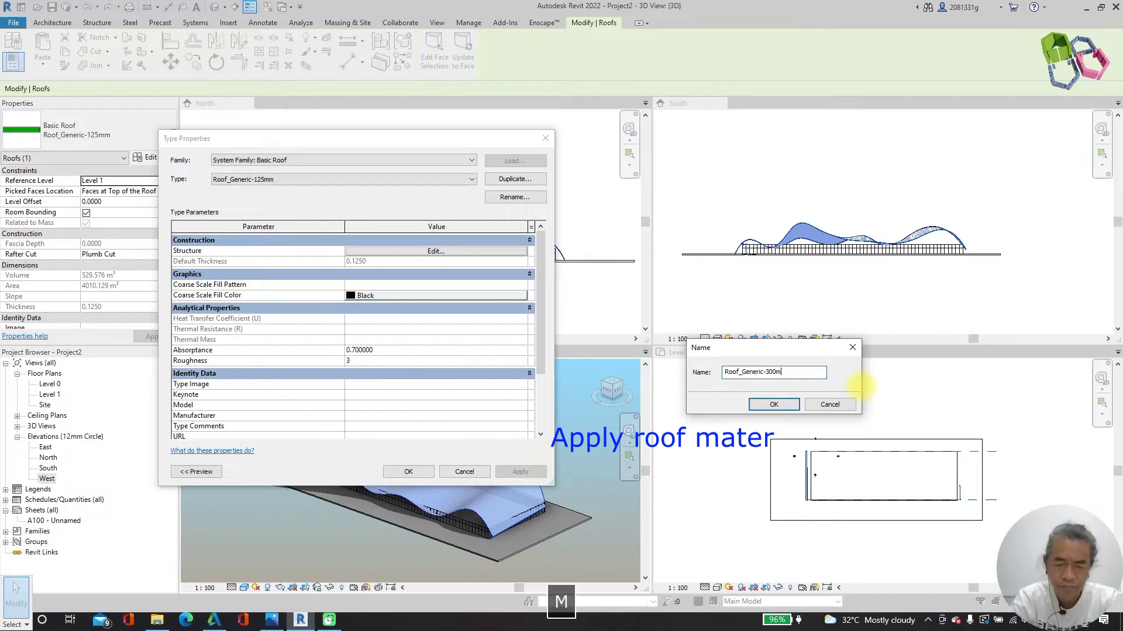
left_click(765, 406)
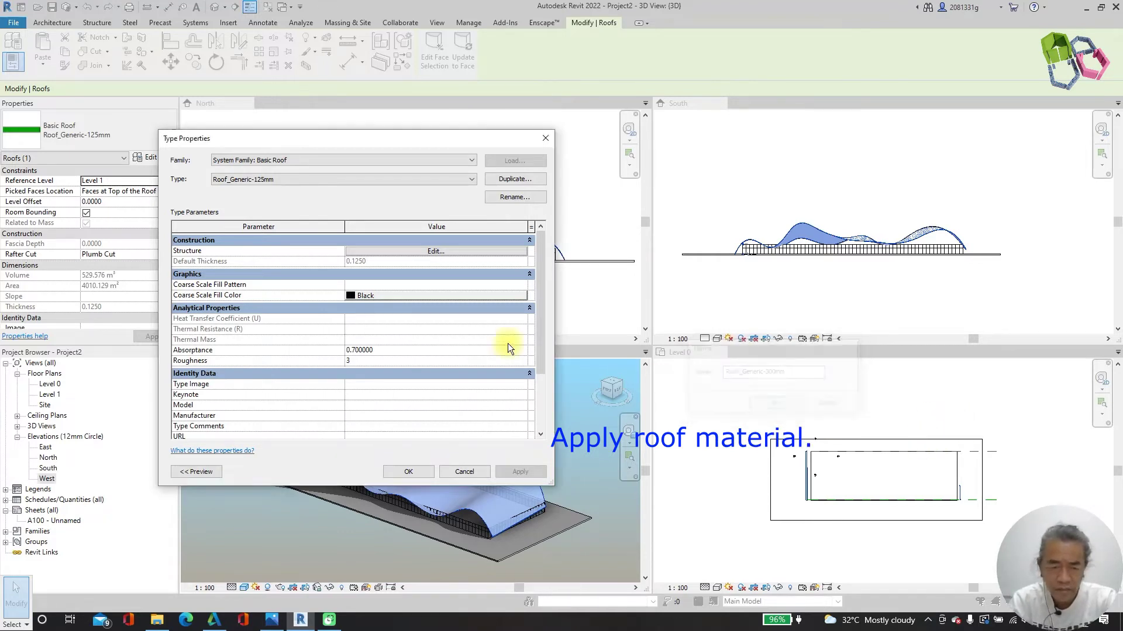
left_click(460, 254)
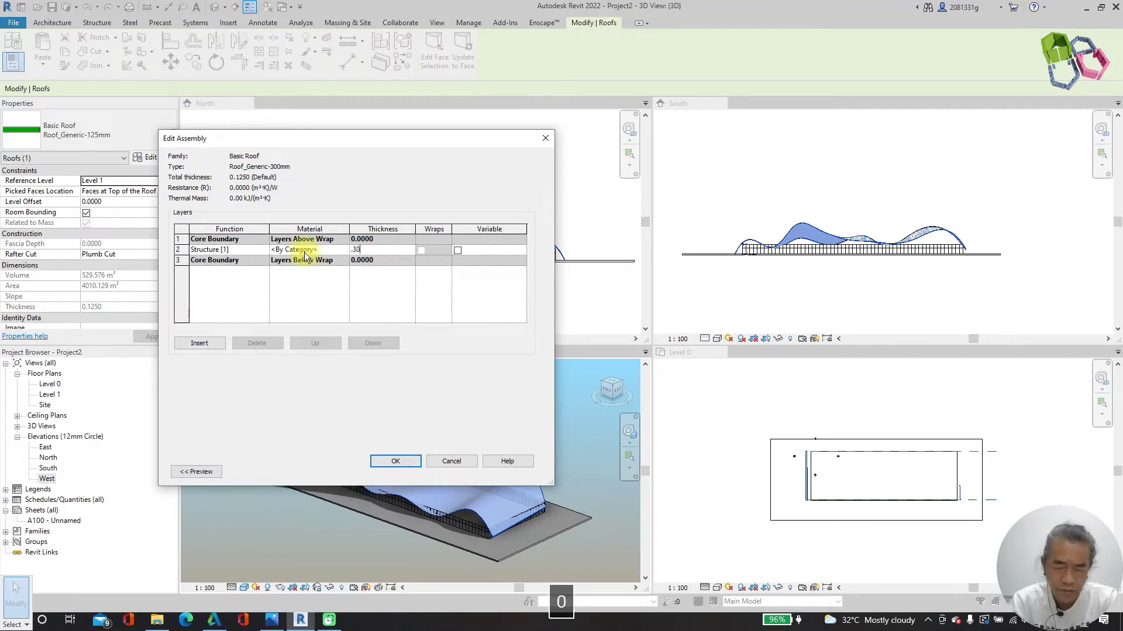
Assign Roof Material to the structure layer, replace its appearance with Anodized - Red, and accept the new roof type.
left_click(345, 252)
left_click(345, 251)
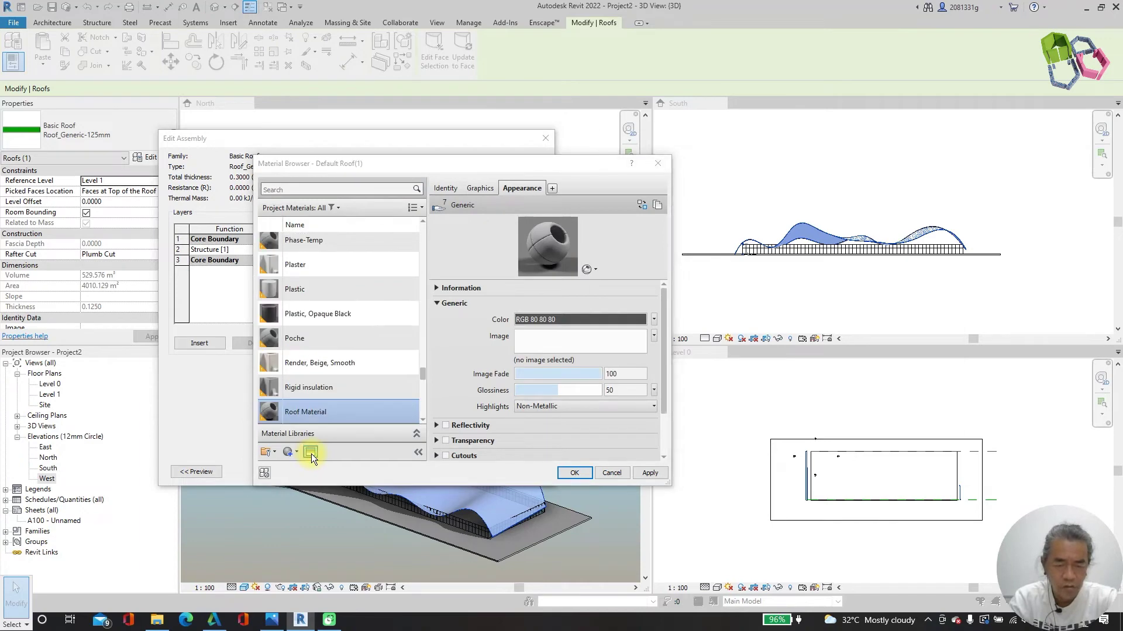
left_click(310, 453)
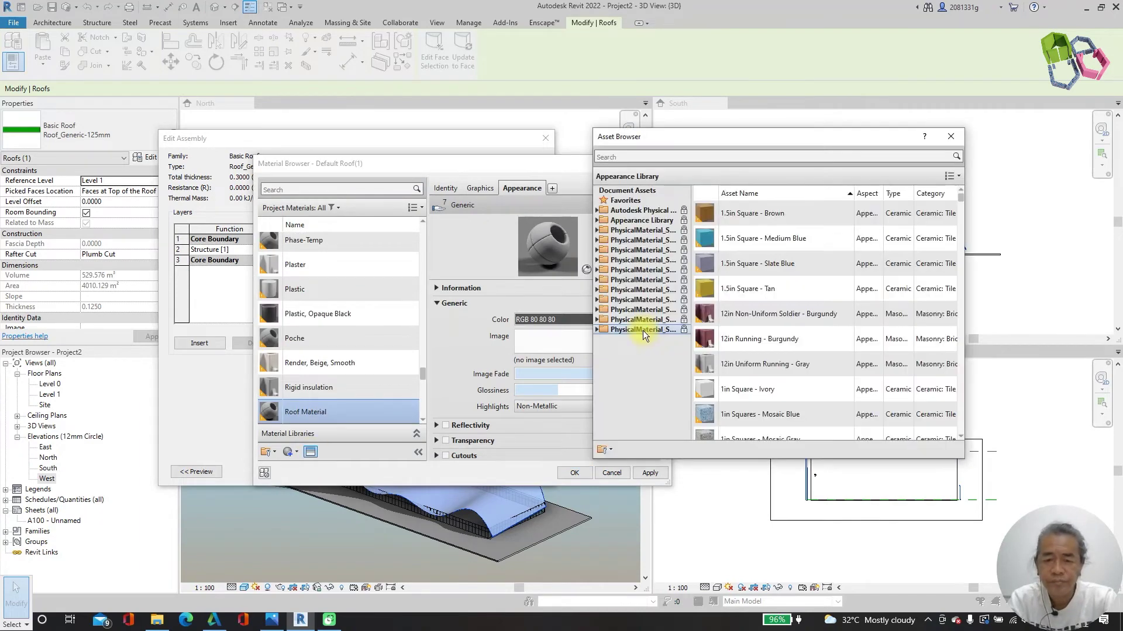
left_click(597, 225)
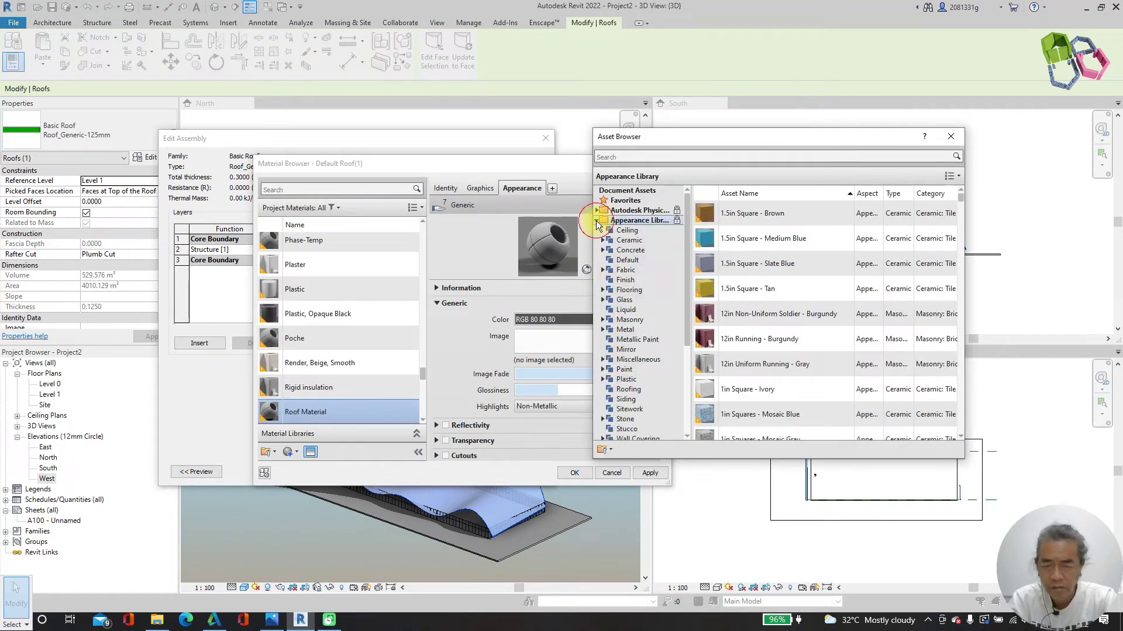
scroll(827, 390, "down", 15)
scroll(810, 299, "down", 3)
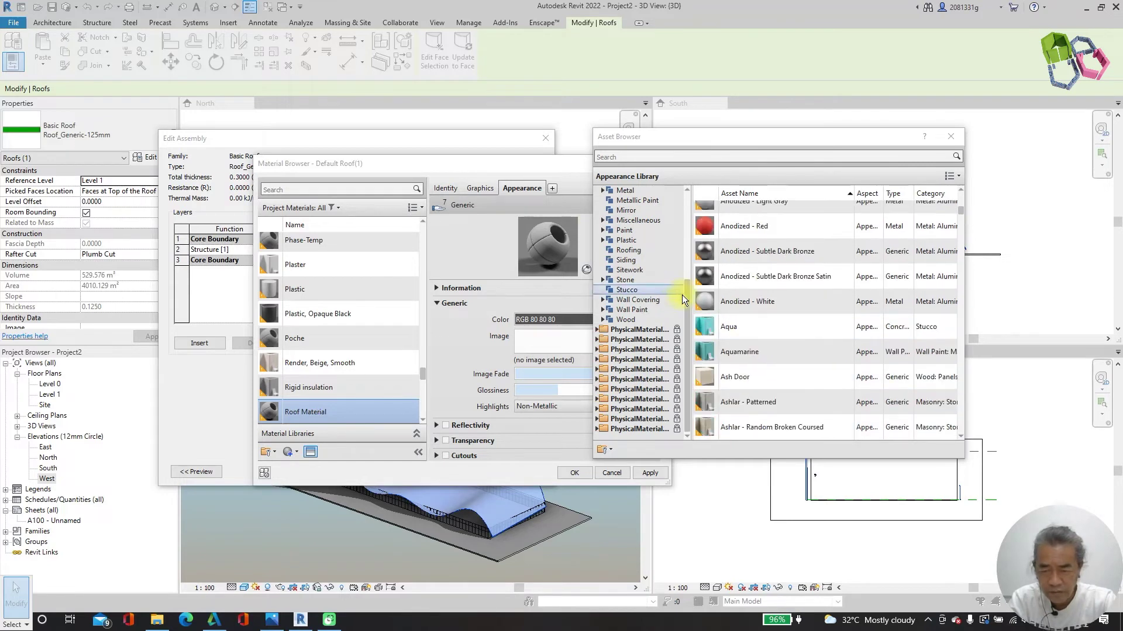
scroll(804, 296, "up", 3)
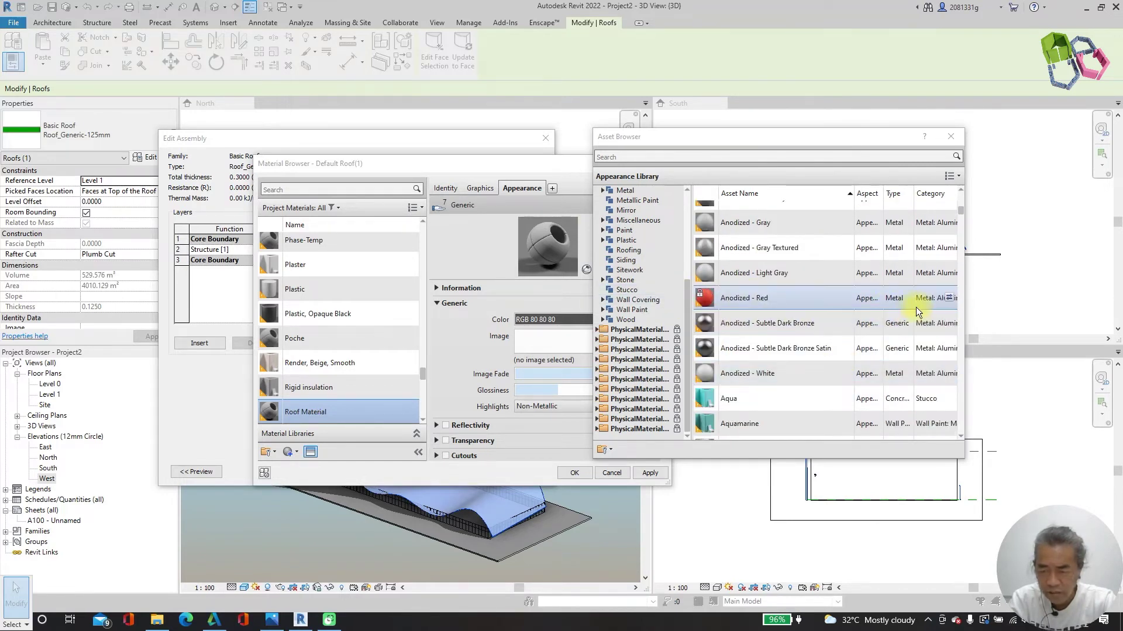
left_click(947, 299)
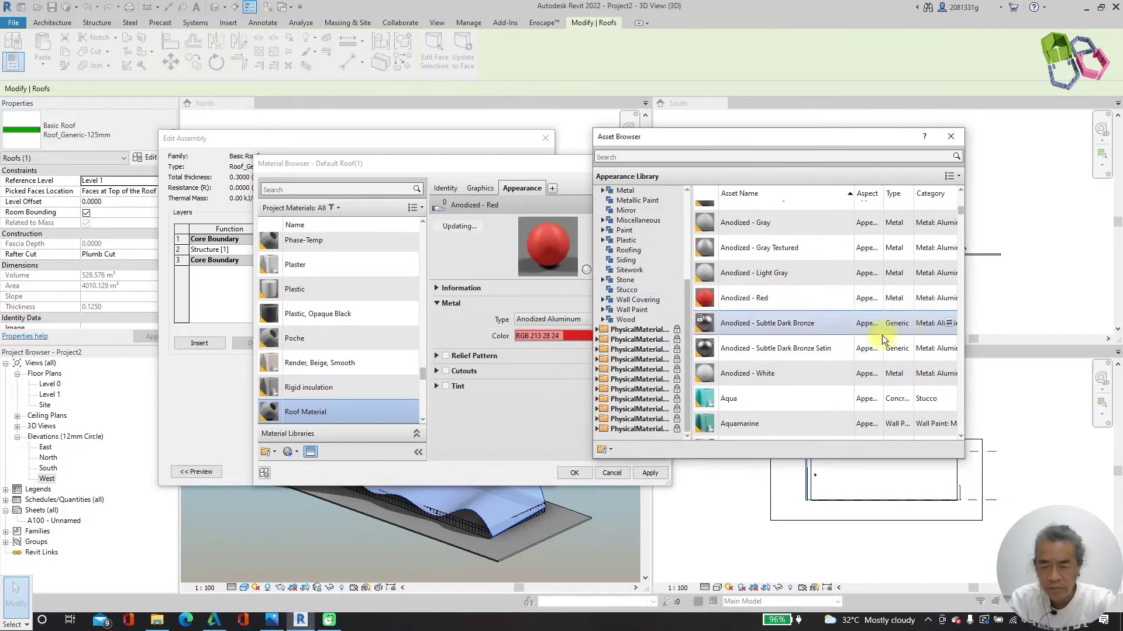
left_click(612, 474)
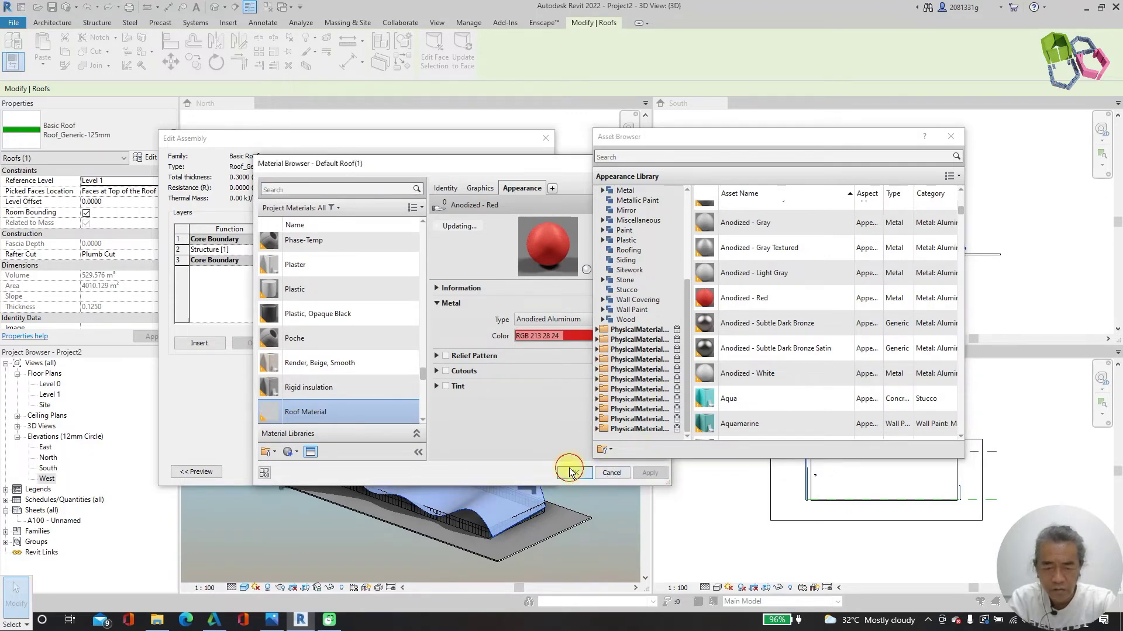
left_click(403, 459)
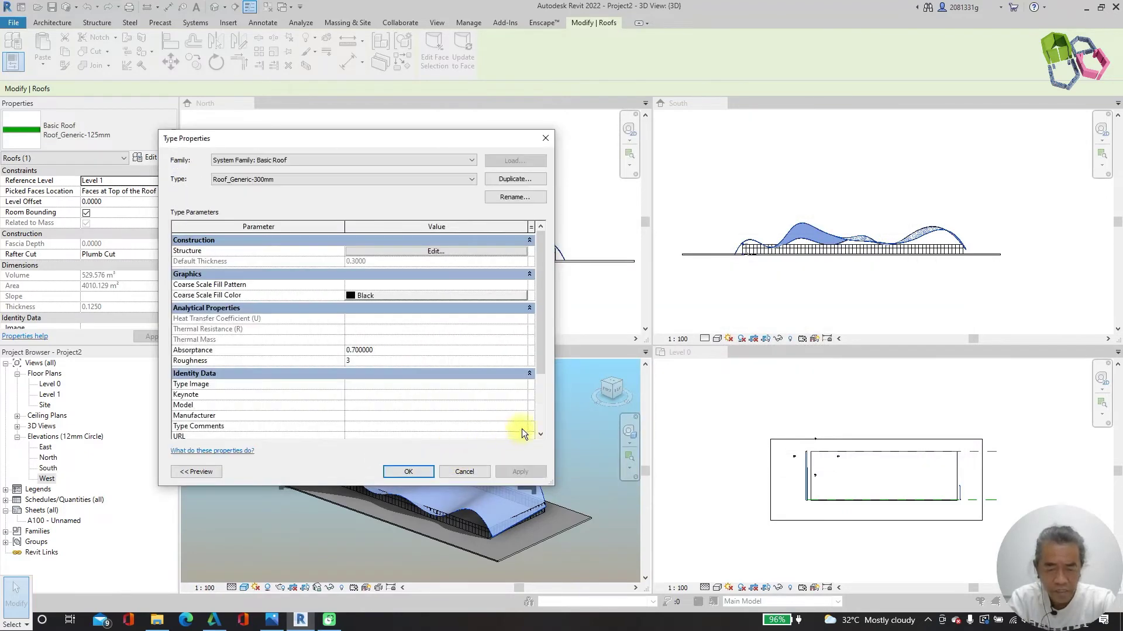
left_click(420, 471)
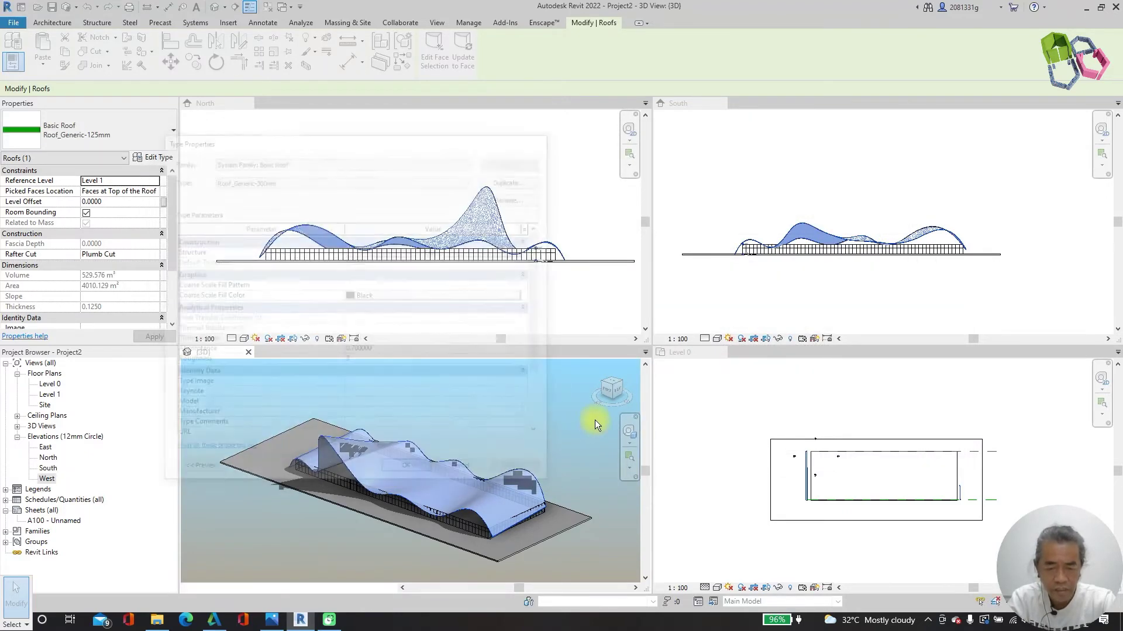
Deselect the roof, show material appearances in the 3D view and arrange the open views as tabs.
left_click(561, 412)
left_click(301, 561)
left_click(243, 589)
left_click(269, 502)
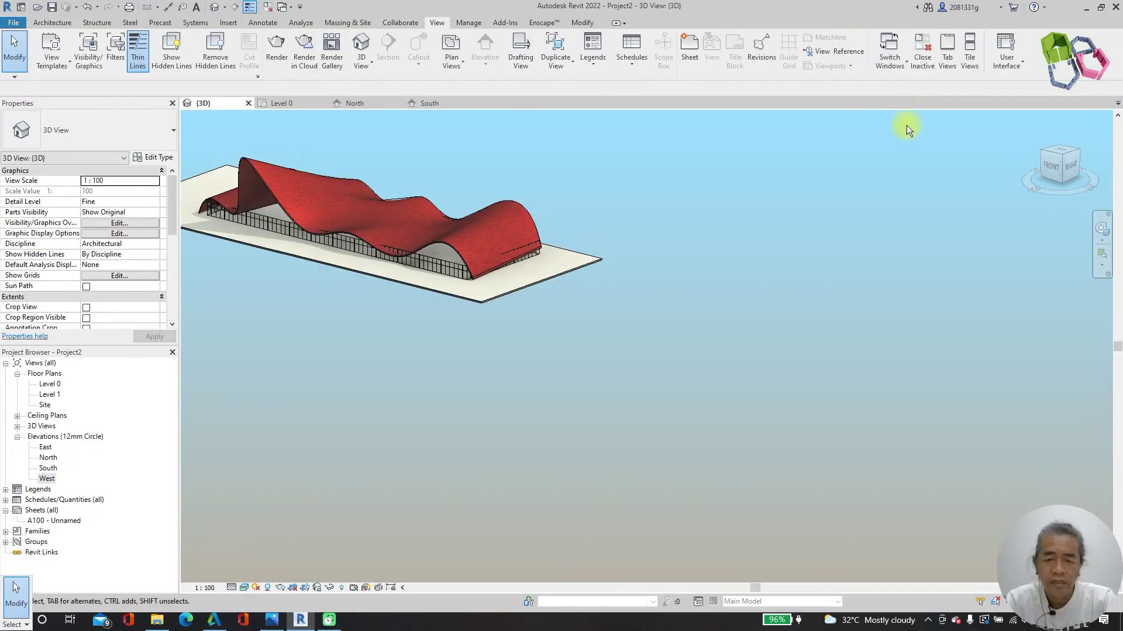
Attach the top of the long south curtain wall to the wavy roof.
scroll(451, 176, "down", 2)
scroll(396, 187, "up", 4)
scroll(632, 221, "up", 2)
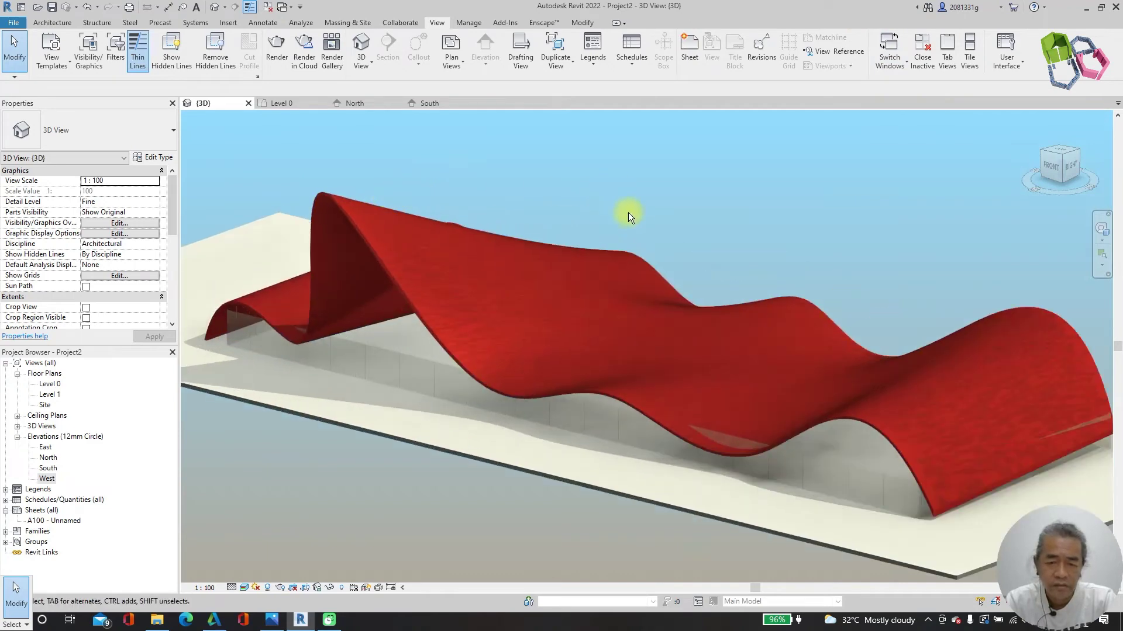
scroll(685, 228, "down", 1)
middle_click_drag(685, 228, 752, 130, "shift")
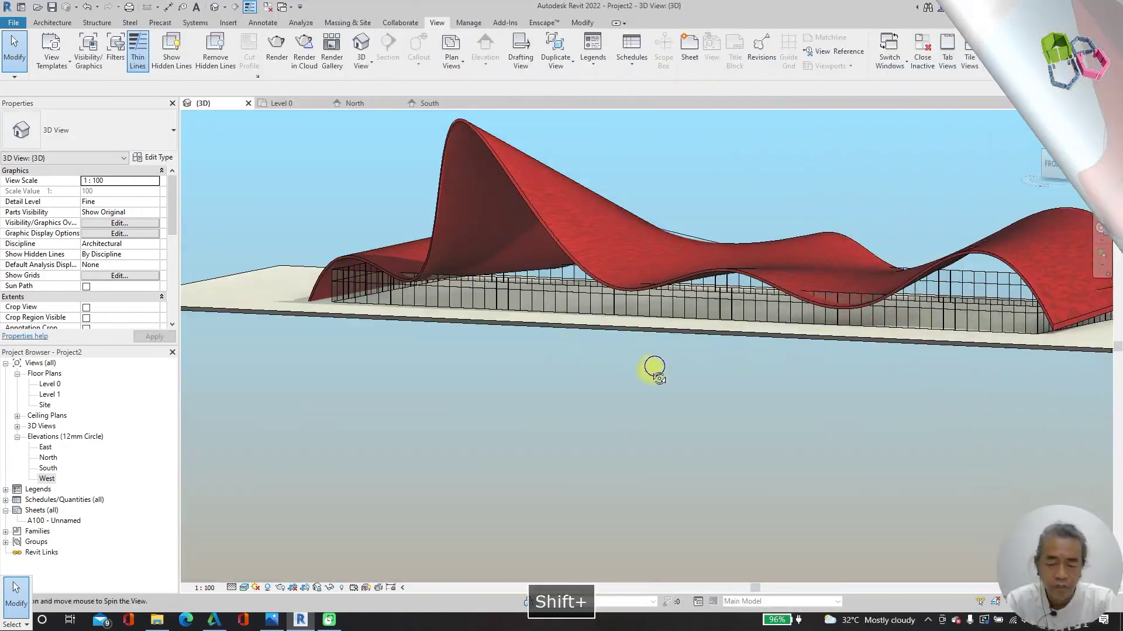
middle_click_drag(651, 369, 603, 385, "shift")
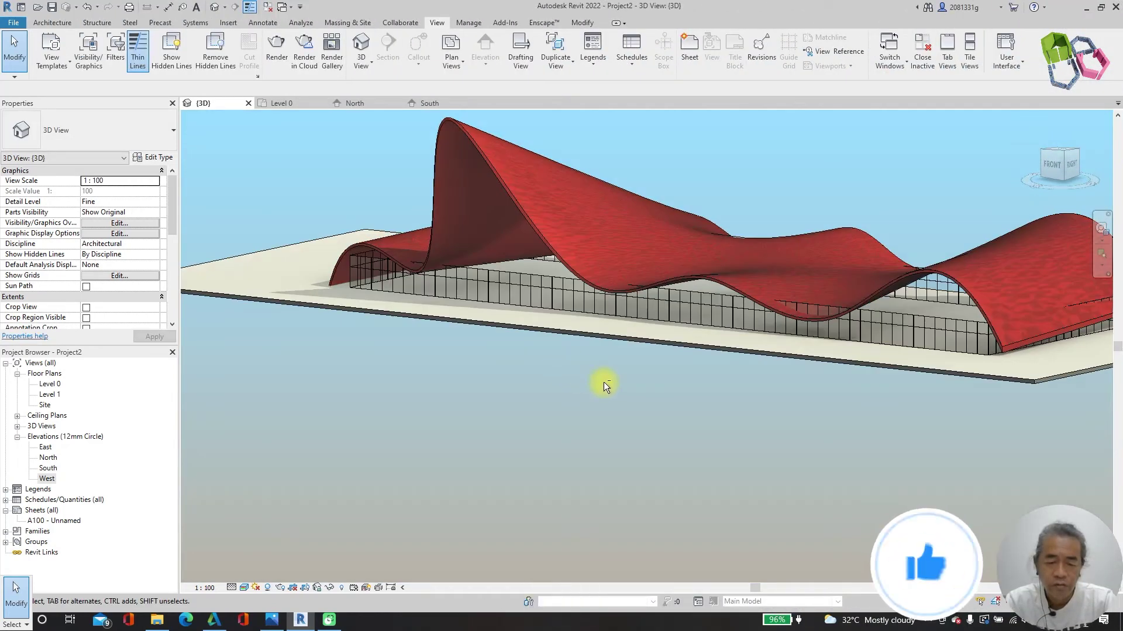
left_click(543, 279)
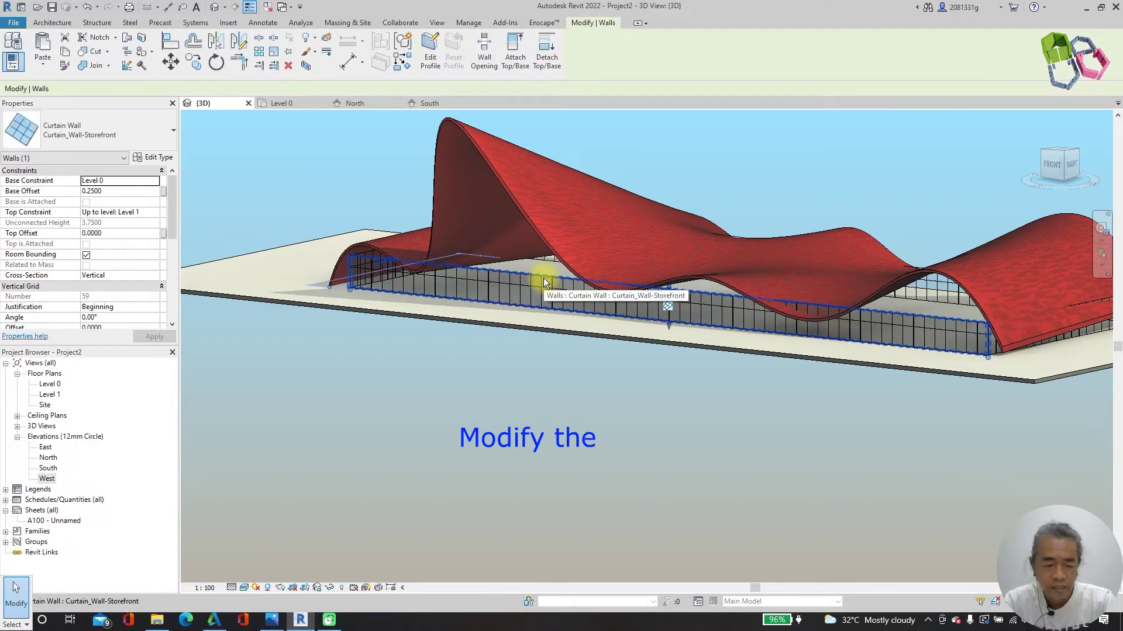
key("Tab")
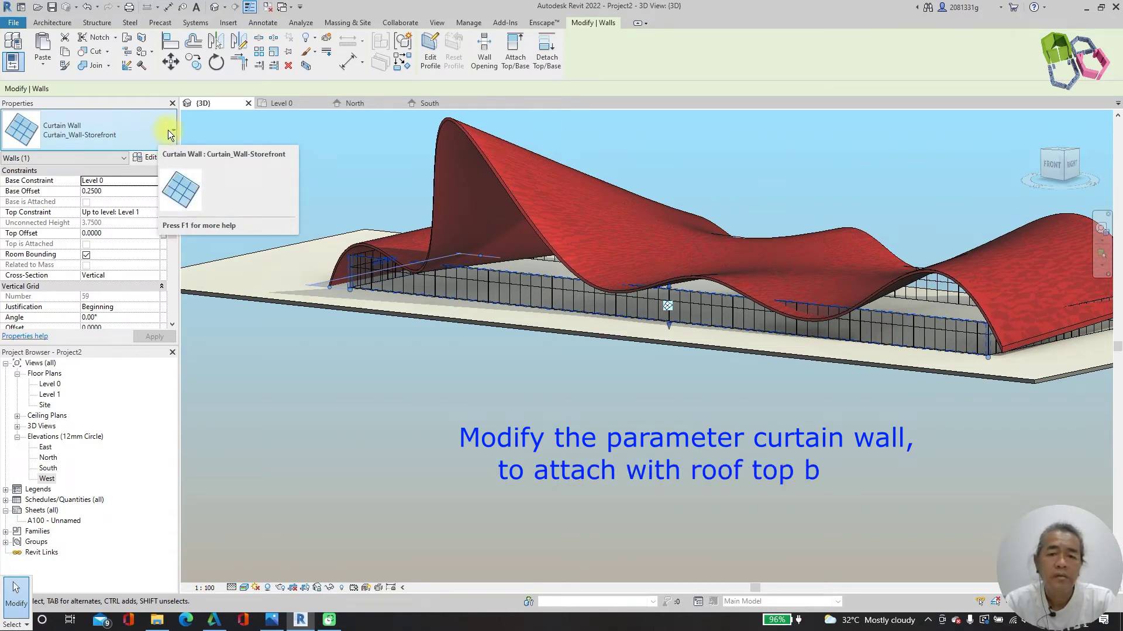
left_click(514, 51)
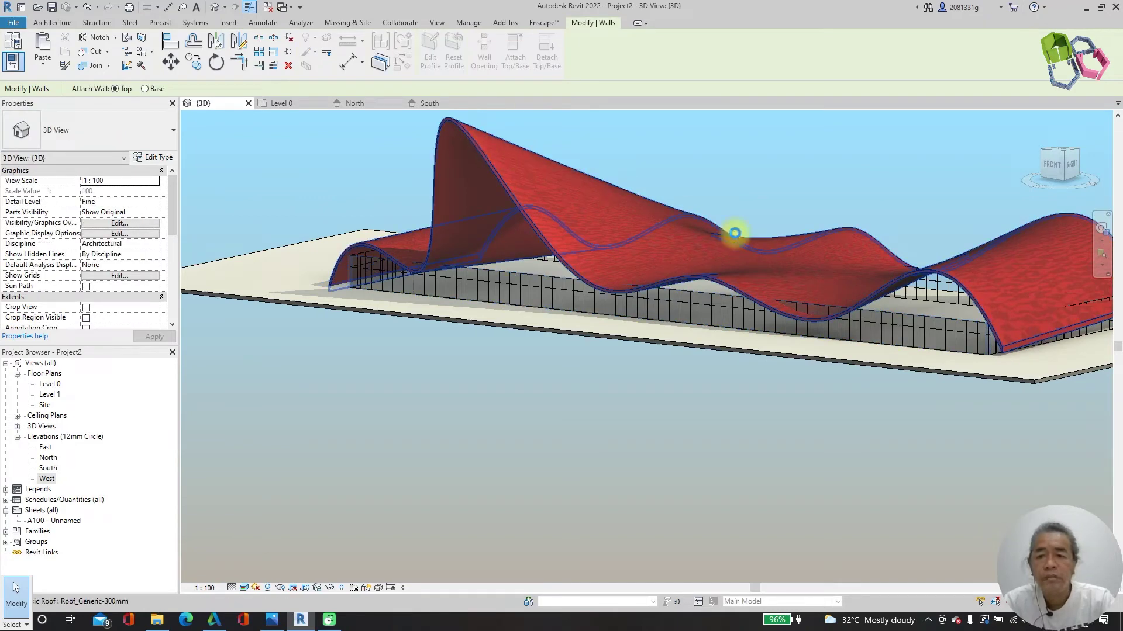
left_click(735, 233)
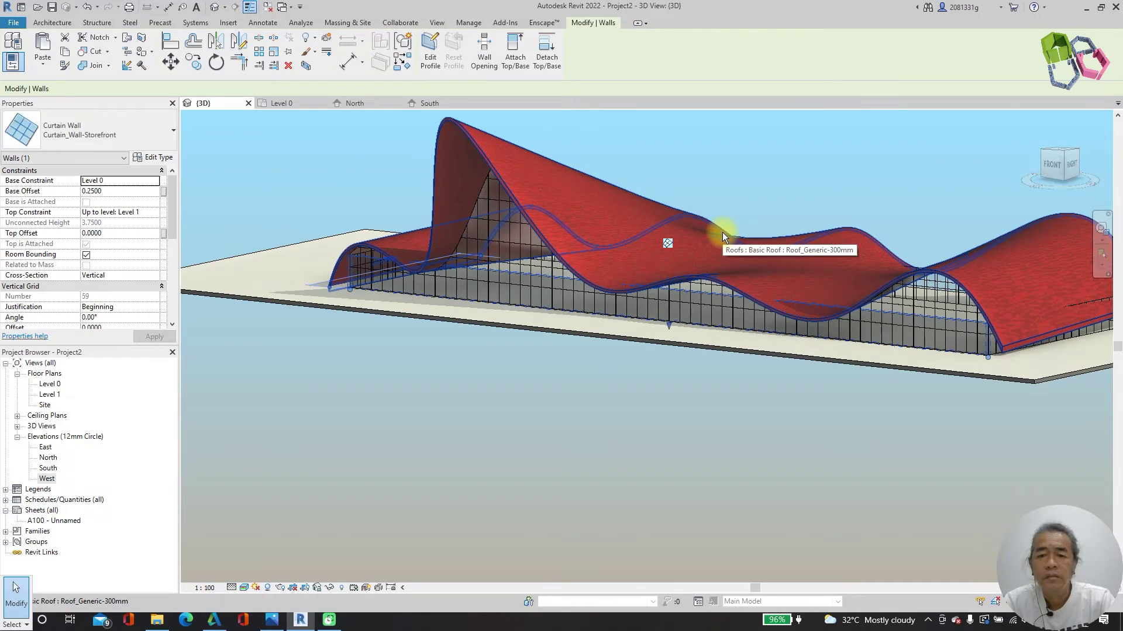
Examine from several angles how the curtain walls meet the underside of the wavy roof.
mouse_move(721, 371)
middle_mouse_down("shift")
mouse_move(840, 331)
mouse_move(760, 361)
mouse_move(554, 377)
mouse_move(496, 359)
mouse_move(827, 418)
mouse_move(772, 393)
mouse_move(841, 441)
mouse_move(1015, 431)
mouse_move(1030, 396)
mouse_move(882, 403)
middle_mouse_up("shift")
scroll(468, 329, "down", 2)
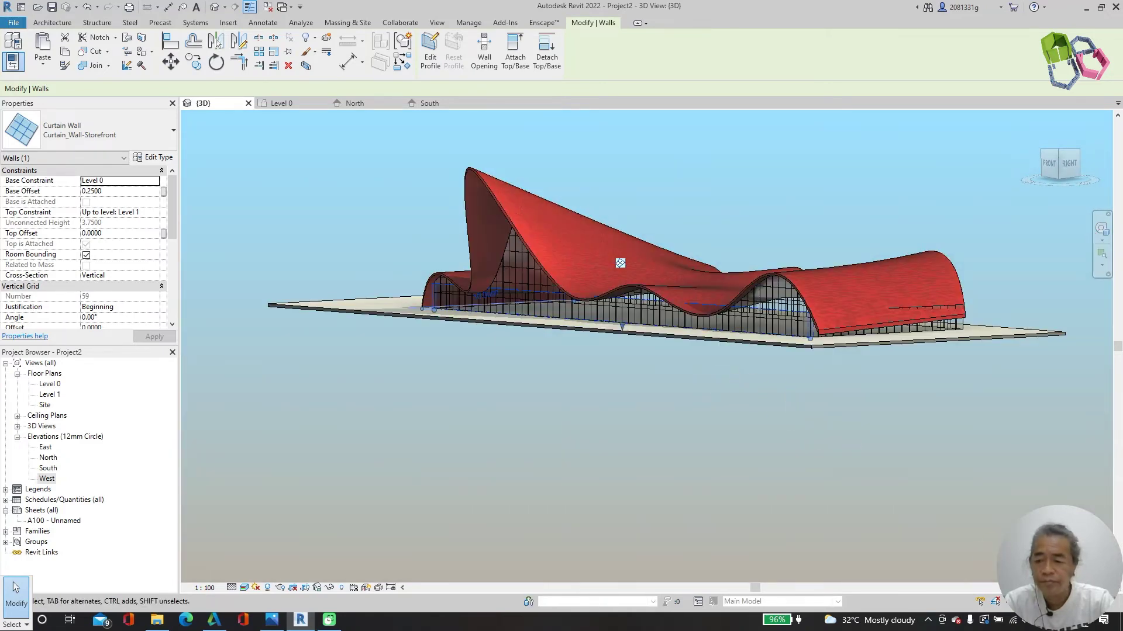
scroll(621, 264, "up", 2)
middle_click_drag(620, 263, 545, 257, "shift")
key("Escape")
middle_click_drag(480, 366, 458, 349, "shift")
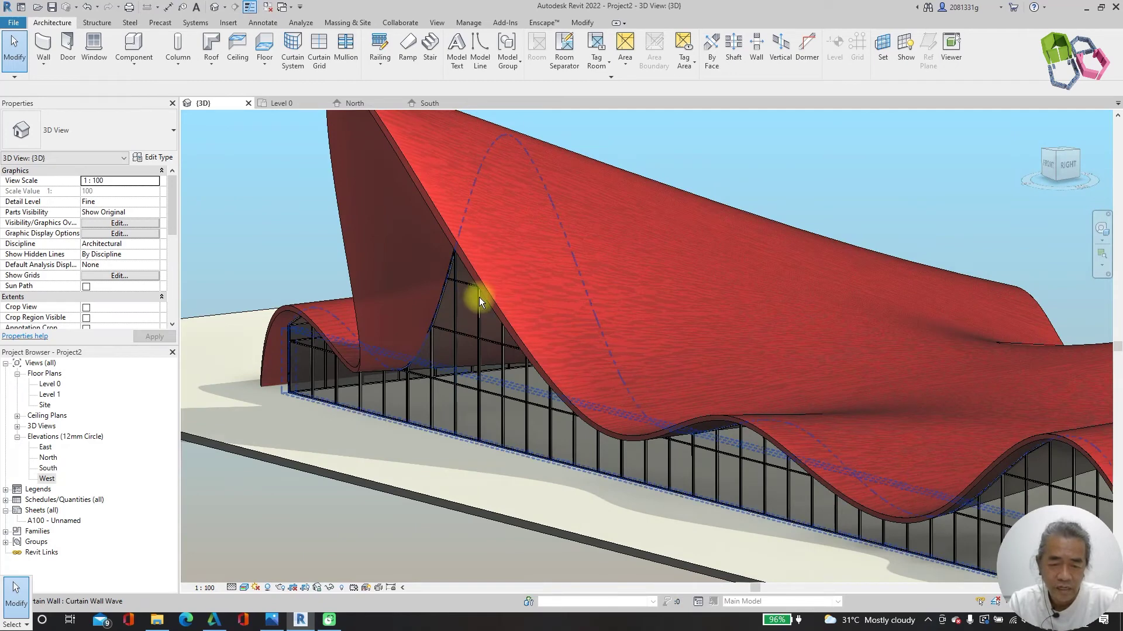
scroll(441, 342, "down", 2)
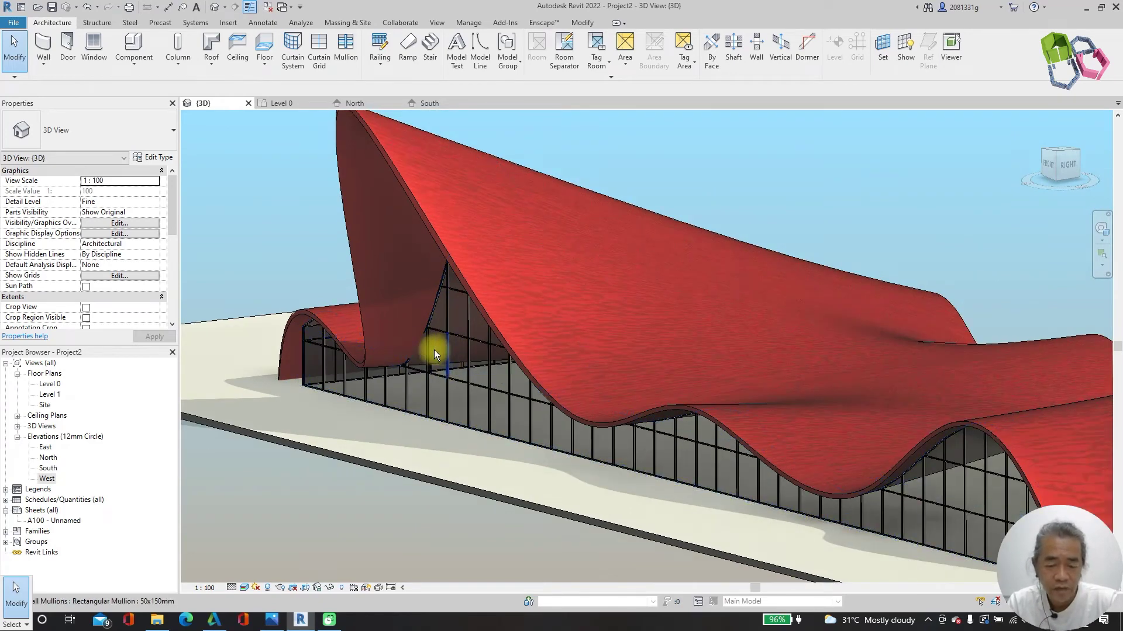
key("Caps_Lock")
right_click(829, 193)
key("Escape")
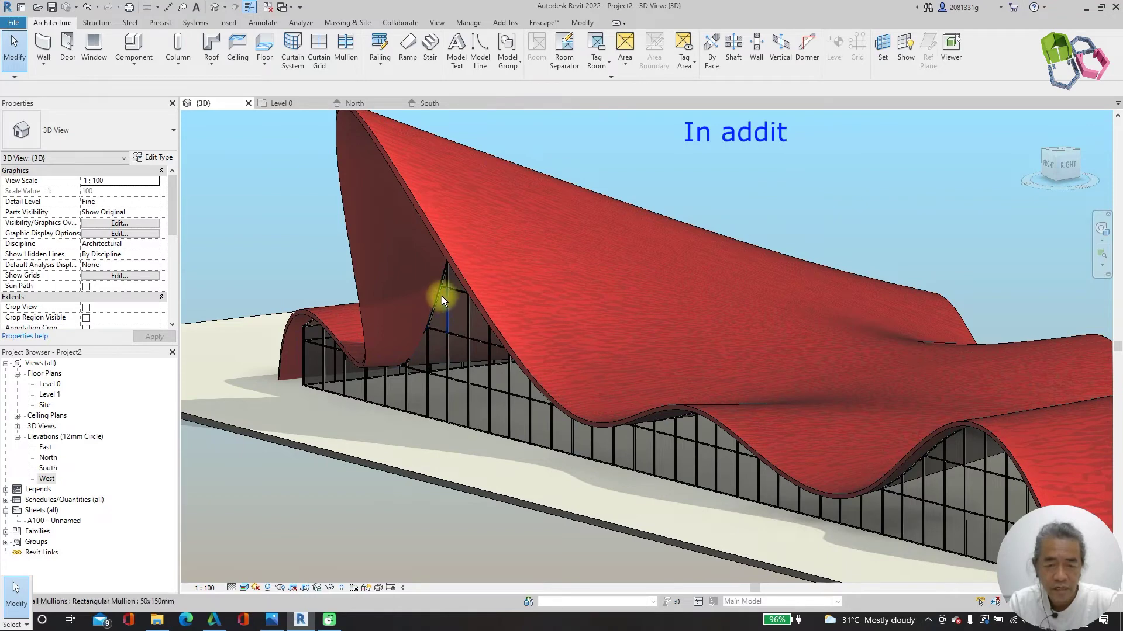
Select the chain of four perimeter curtain walls and change their cross-section to Slanted.
key("Tab")
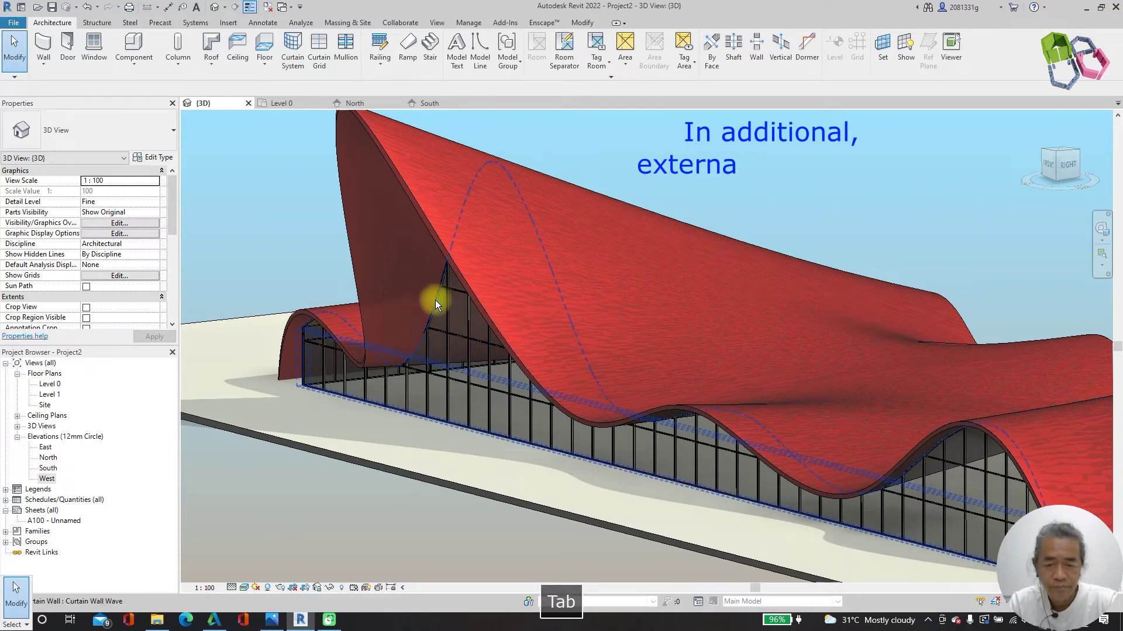
key("Tab")
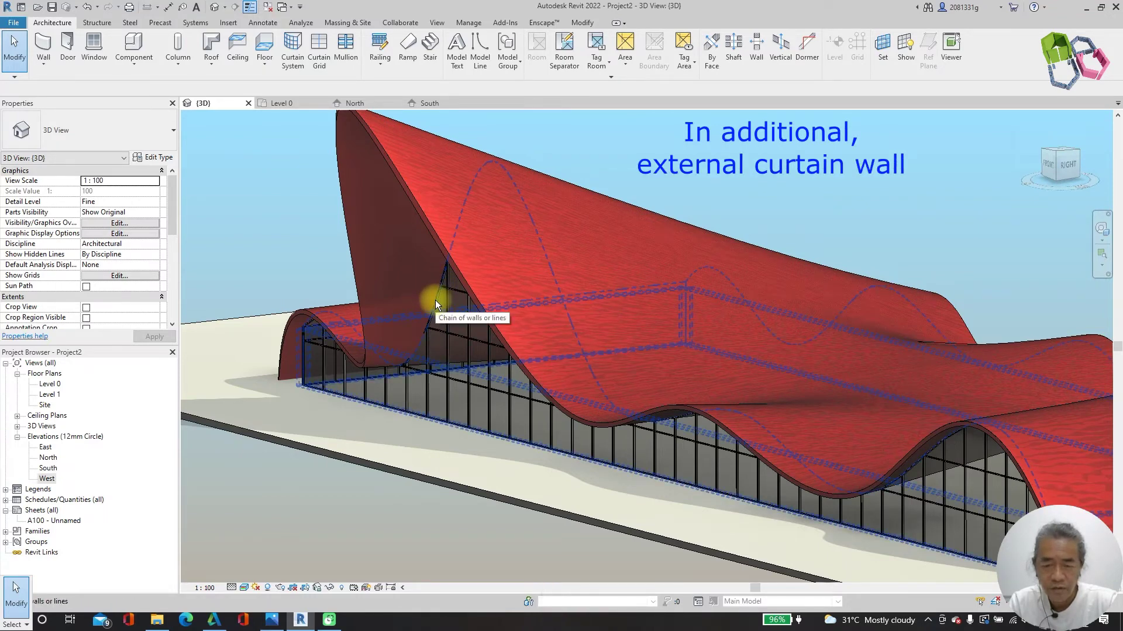
left_click(435, 300)
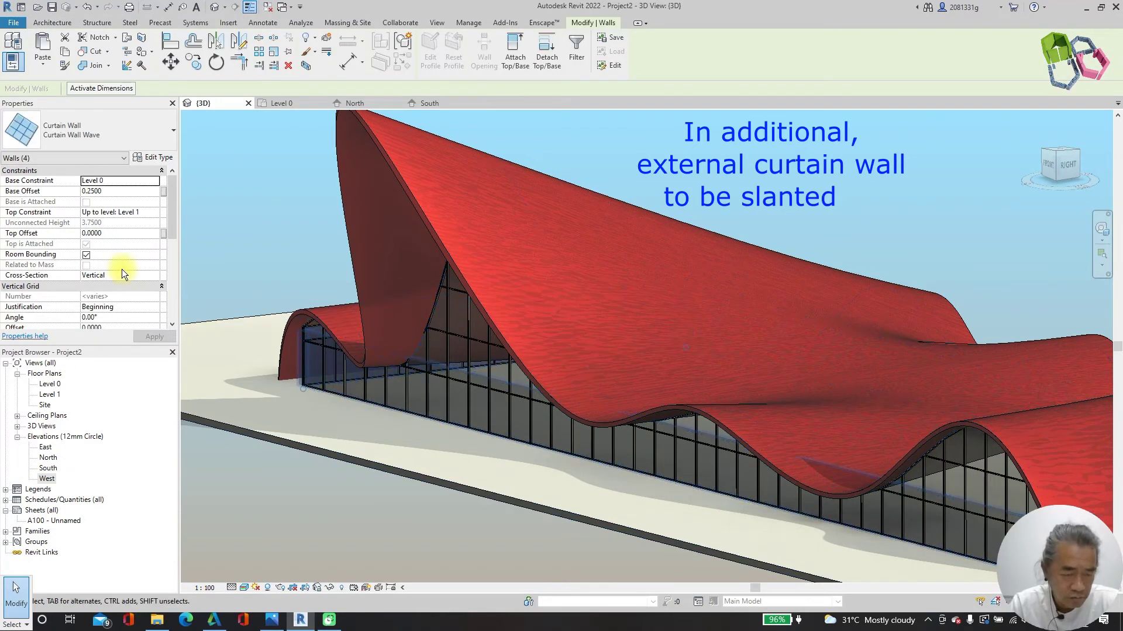
left_click(156, 276)
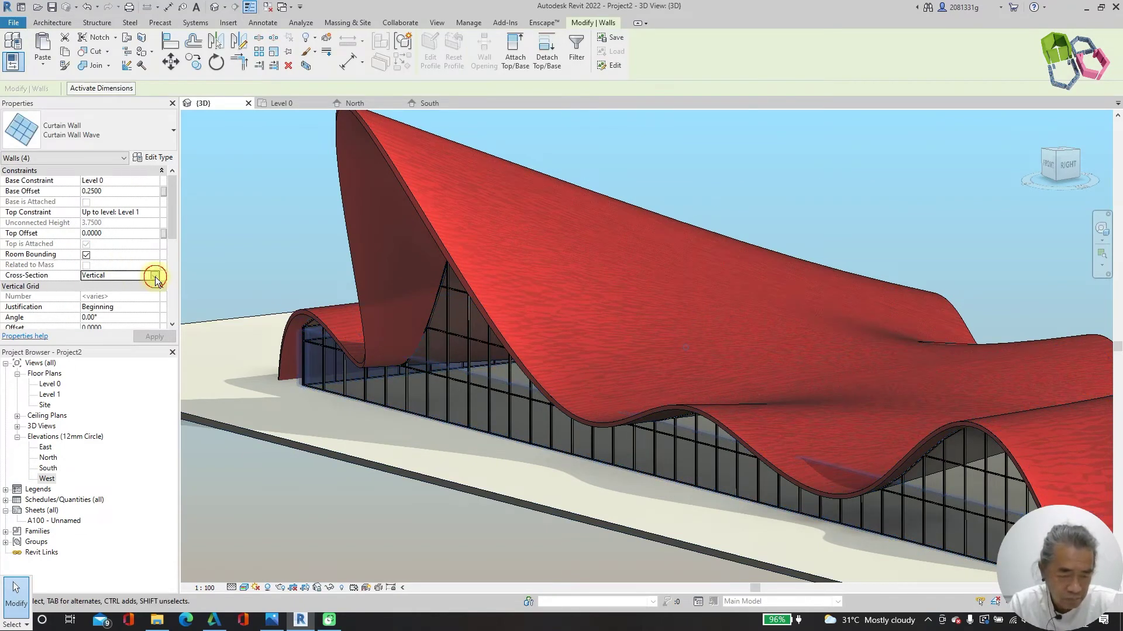
left_click(156, 275)
left_click(98, 296)
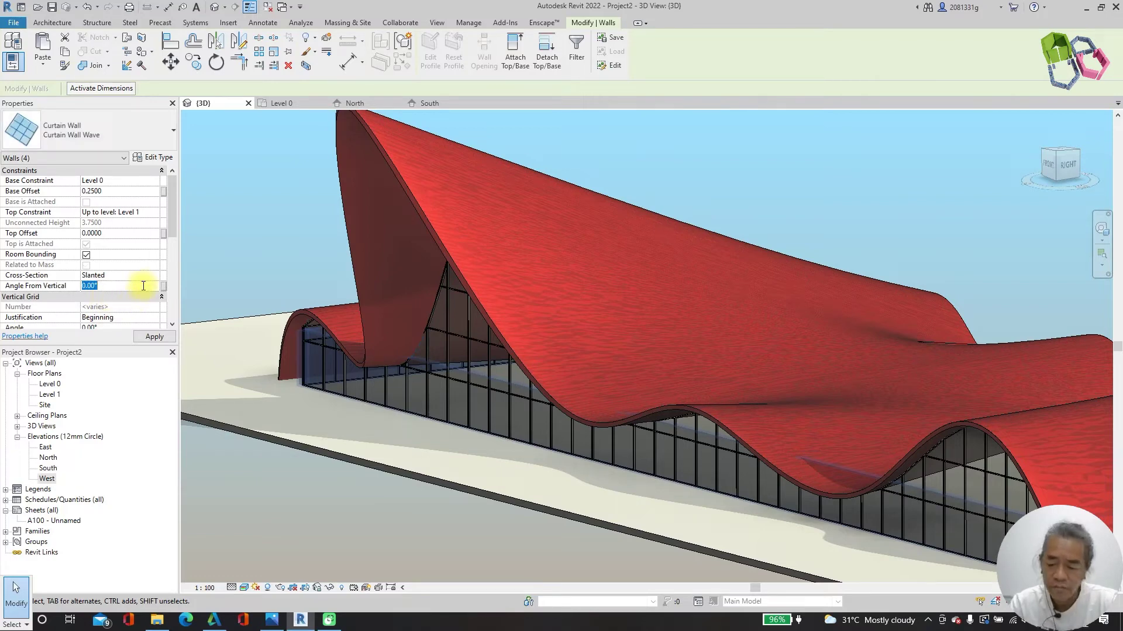
Slant the four curtain walls 3.00° from vertical, delete the conflicting mullions, and deselect the walls.
left_click(160, 337)
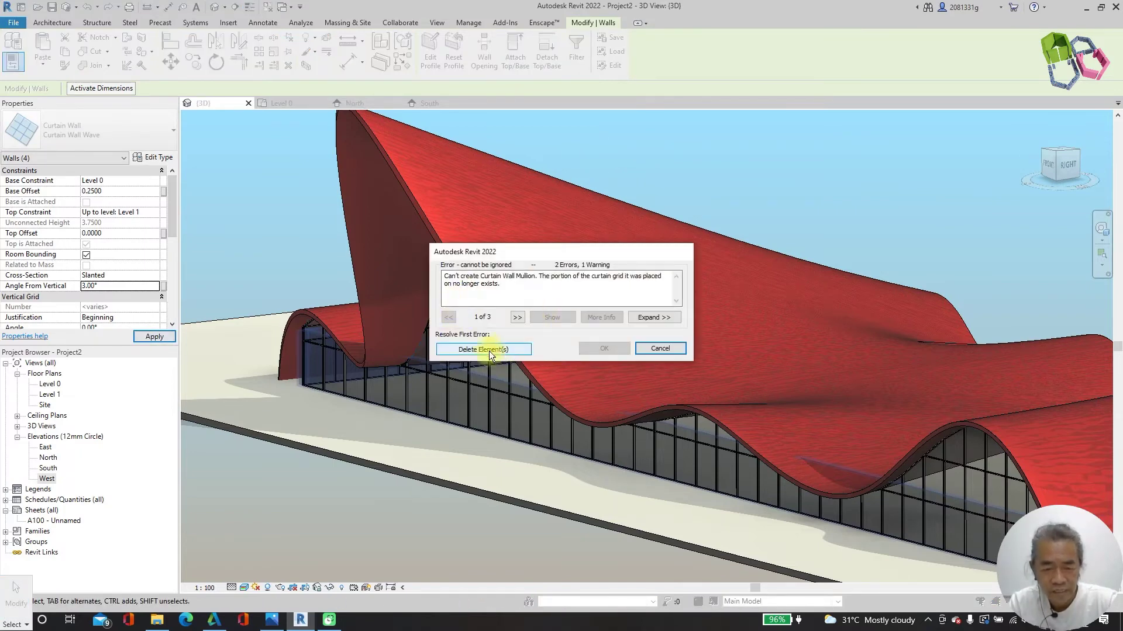
left_click(489, 350)
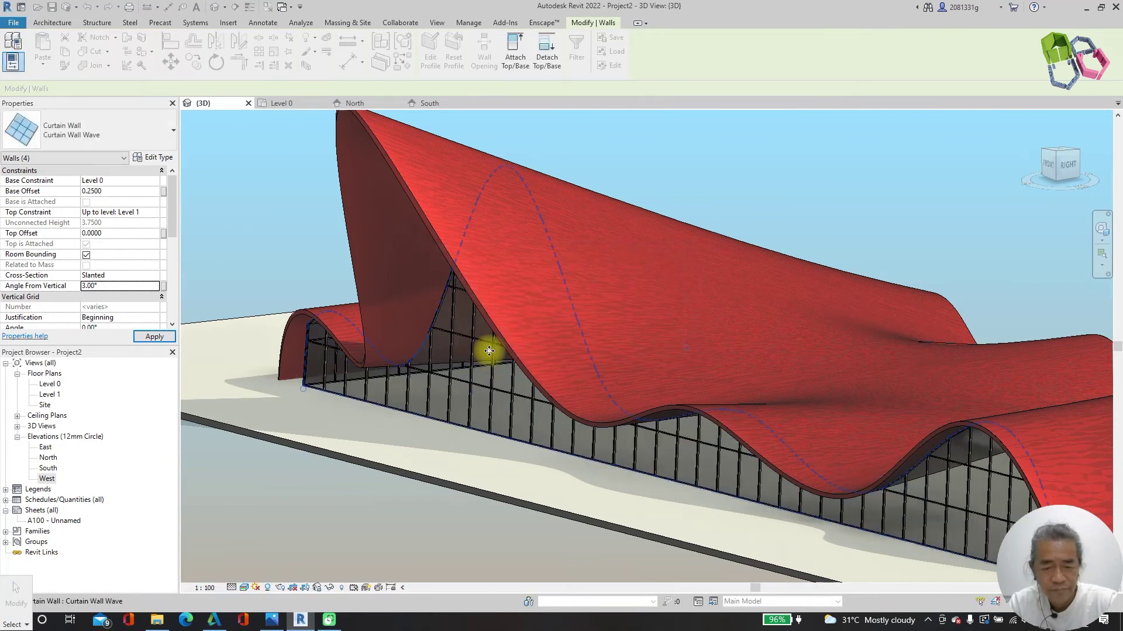
left_click(728, 146)
key("Tab")
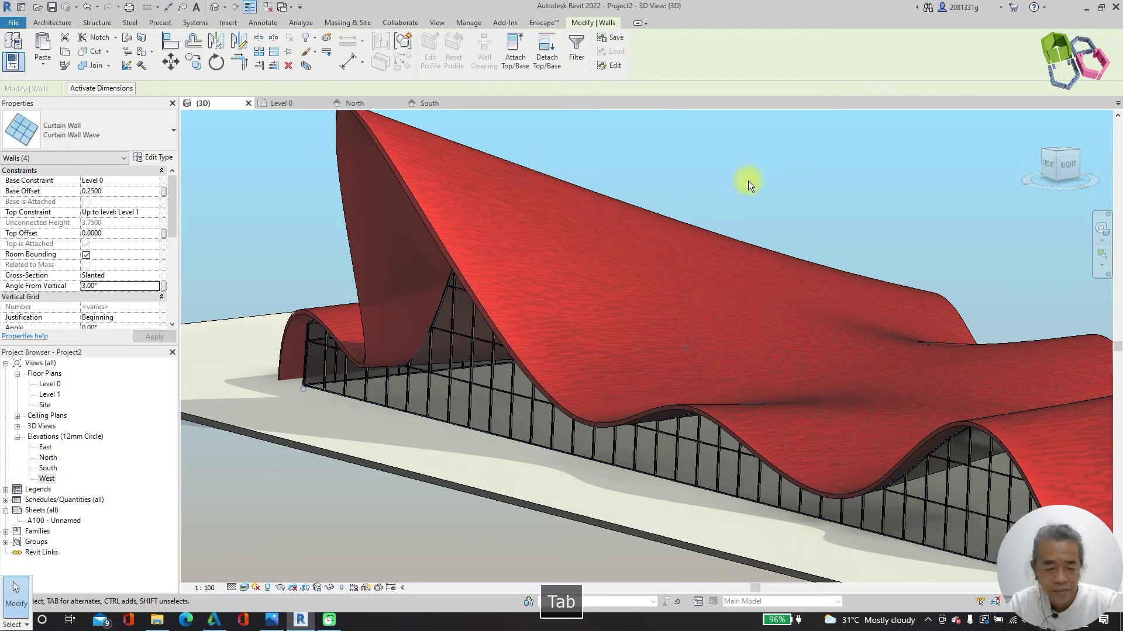
key("Escape")
Inspect the slanted curtain walls in 3D, then open the Level 0 floor plan with nothing selected.
middle_click_drag(754, 195, 634, 180, "shift")
middle_click_drag(780, 401, 659, 281, "shift")
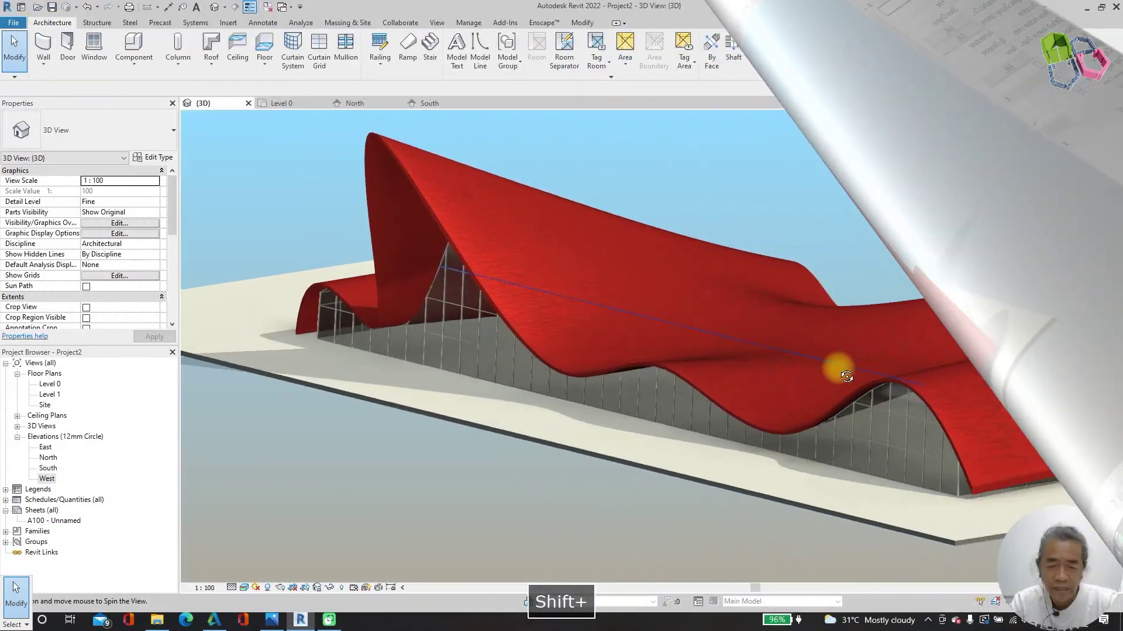
middle_click_drag(767, 301, 731, 346, "shift")
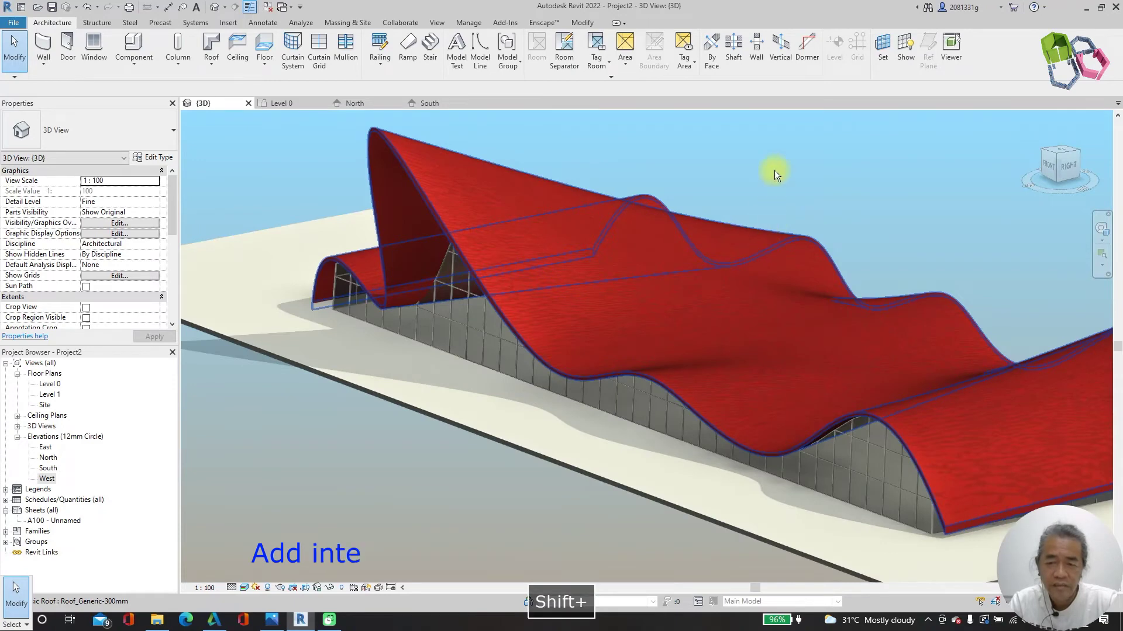
middle_click_drag(771, 187, 675, 227, "shift")
key("Escape")
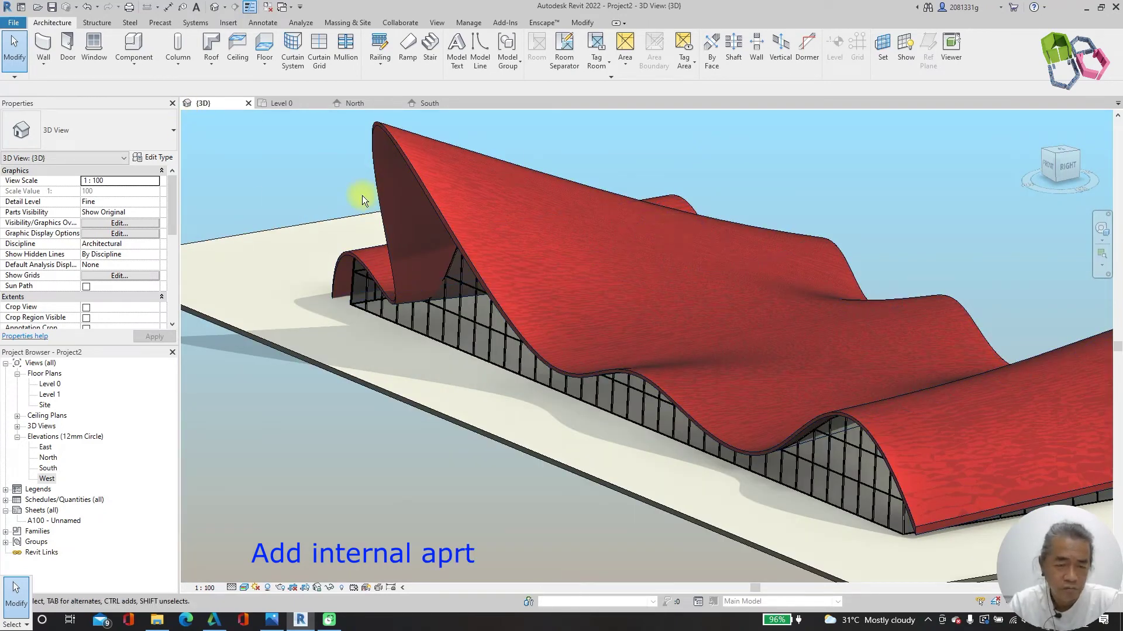
left_click(285, 103)
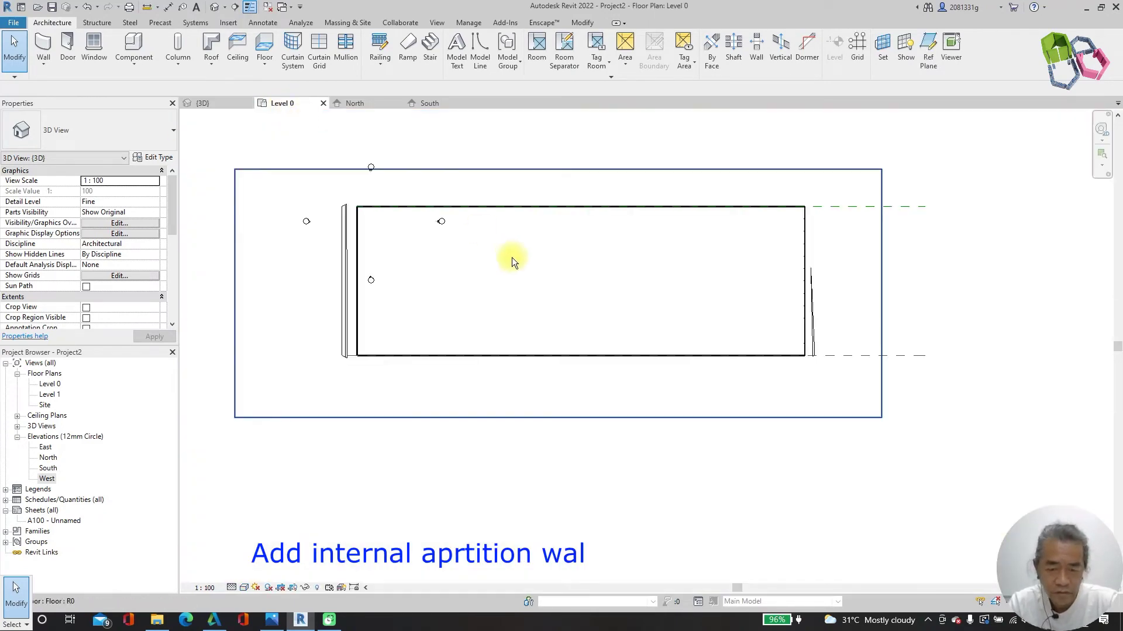
scroll(383, 204, "up", 2)
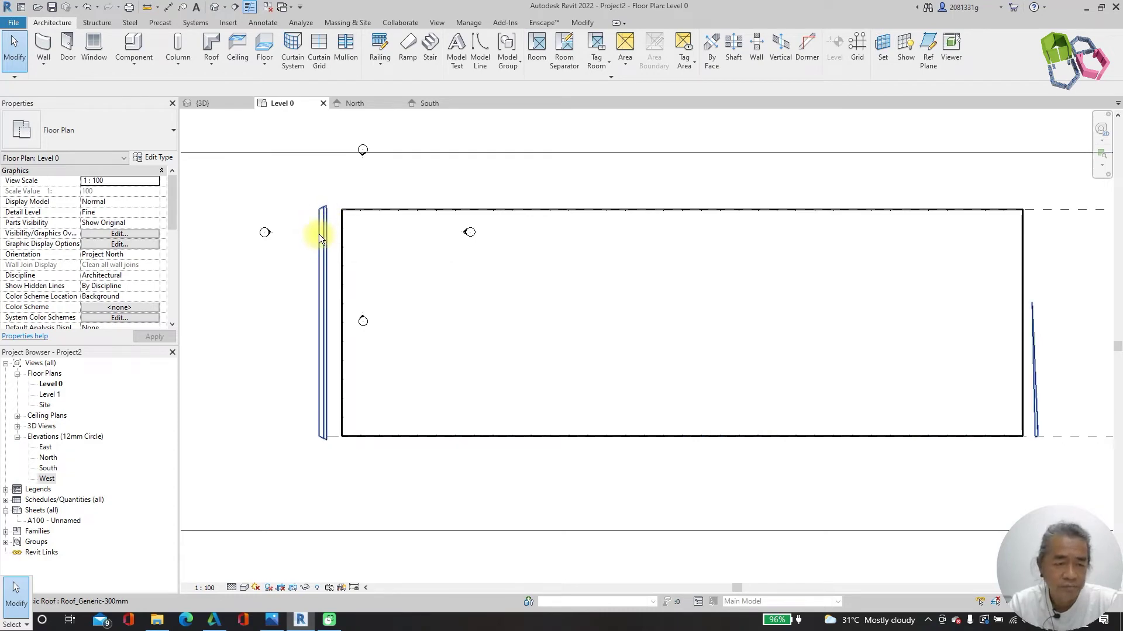
key("Escape")
left_click(495, 150)
key("Escape")
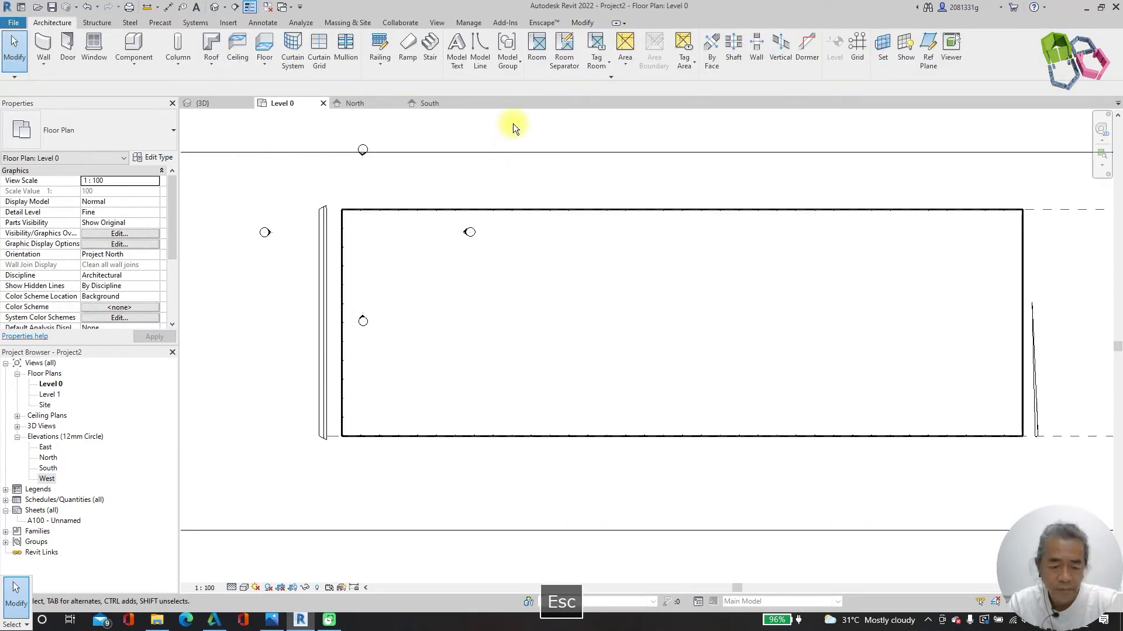
Start placing a wall on Level 0 using the basic wall type Wall-Ext_215Bwk.
key("w")
key("a")
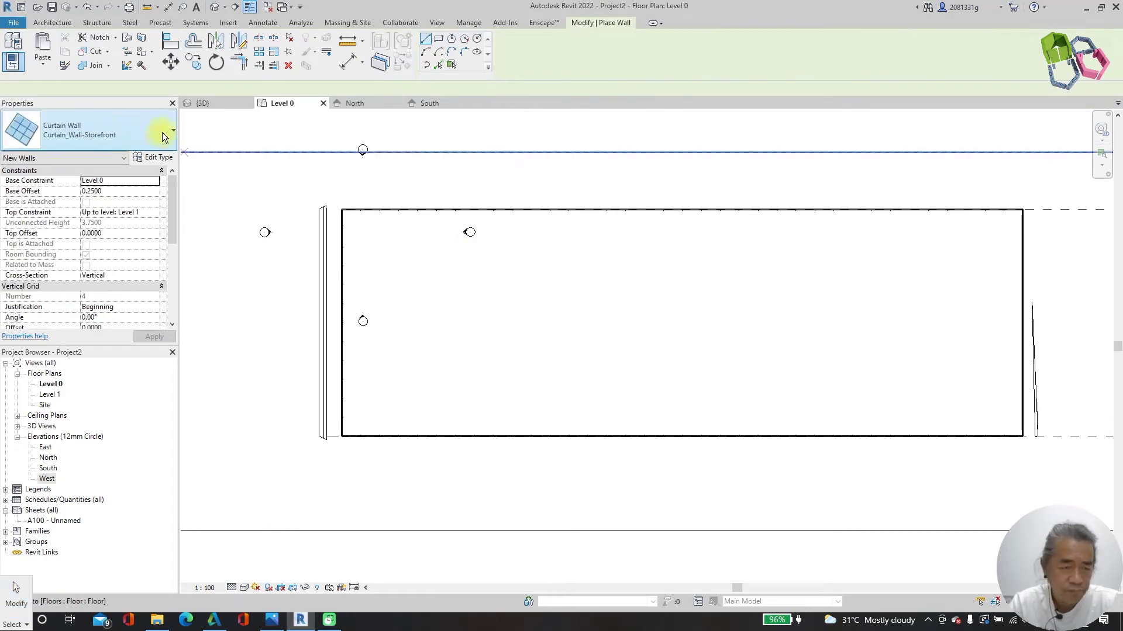
left_click(160, 135)
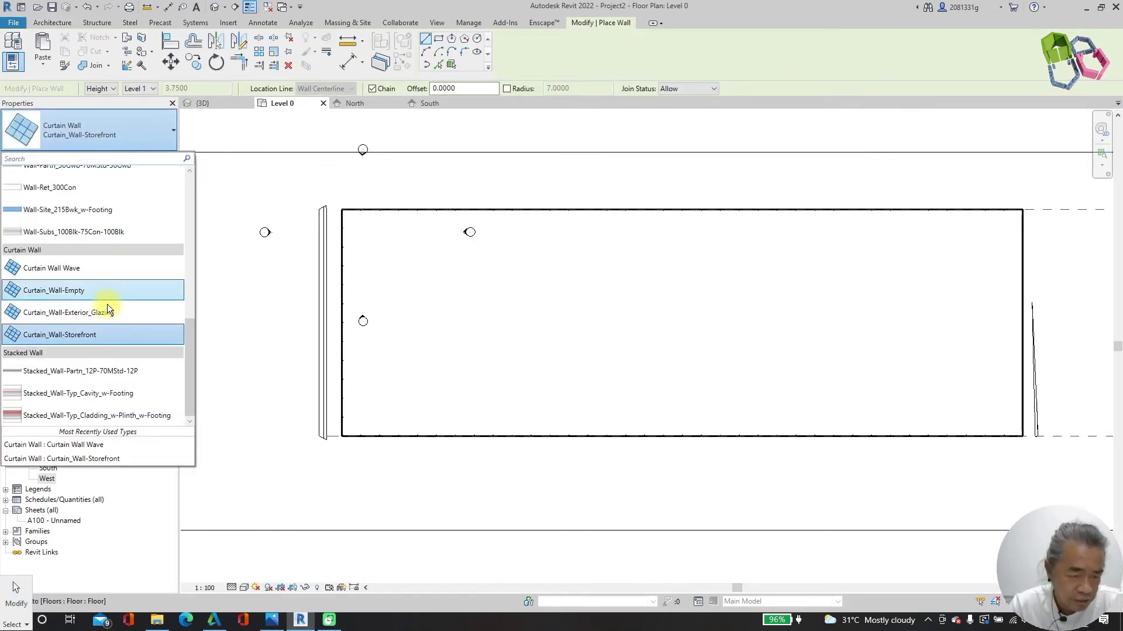
scroll(95, 331, "up", 4)
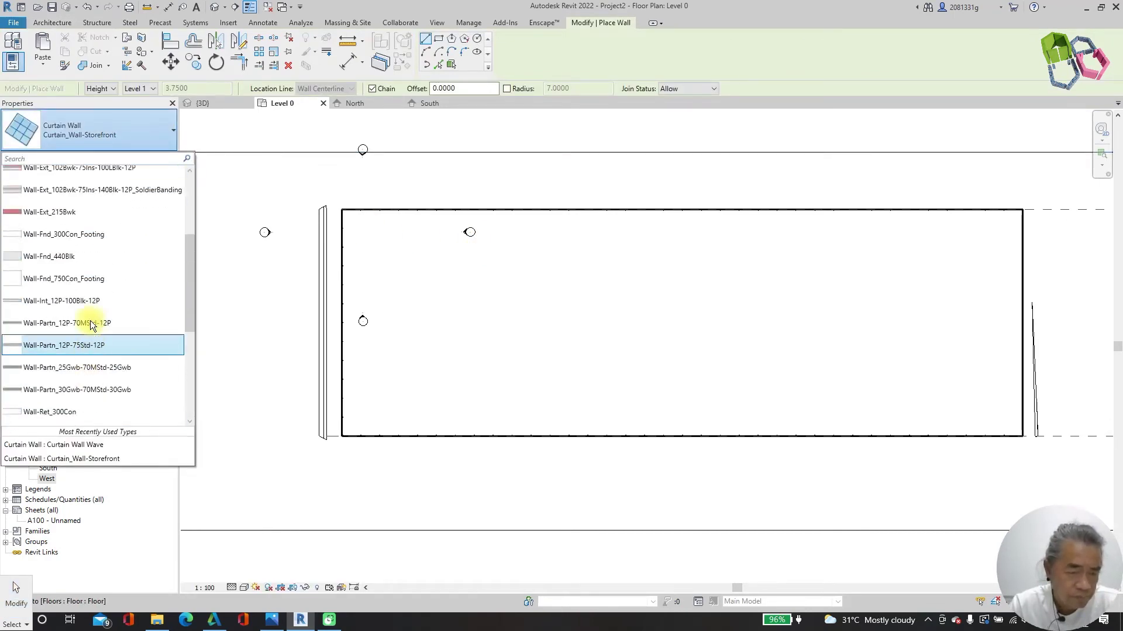
left_click(58, 240)
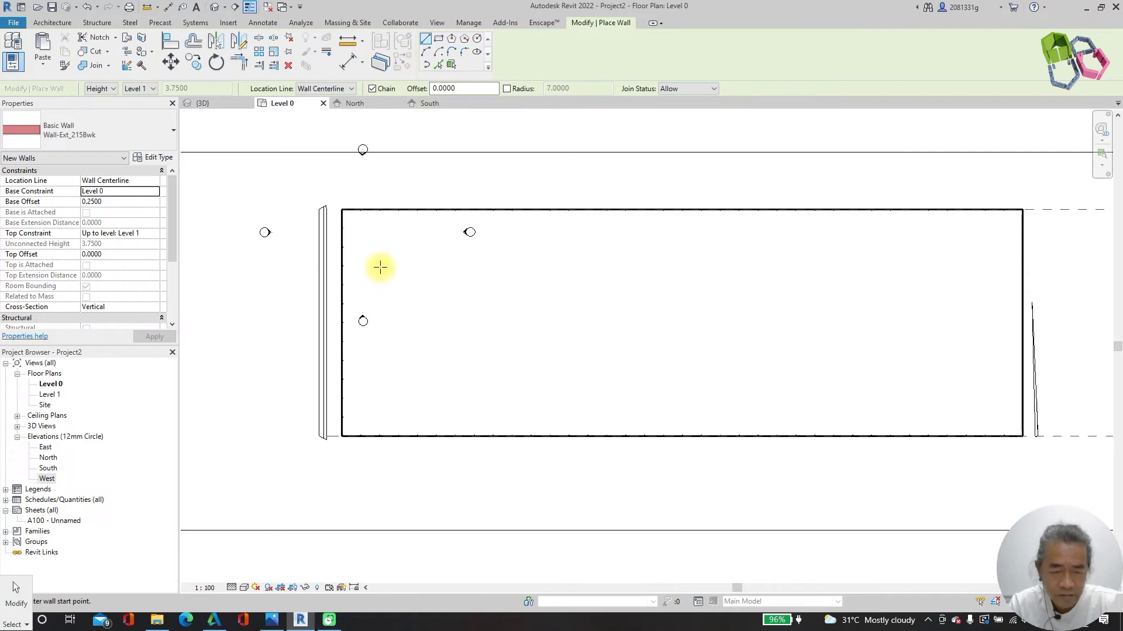
Draw internal walls inside the southwest part: a 13 m west wall, a diagonal, a 7 m run and a recess about 4.8 m wide.
left_click(404, 363)
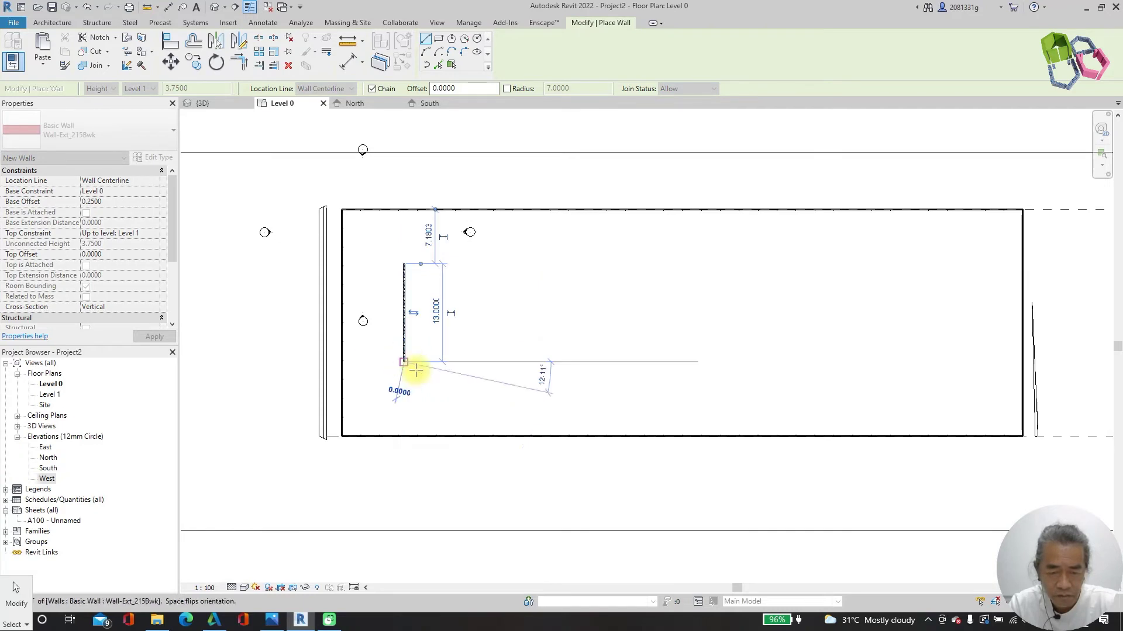
left_click(451, 410)
left_click(506, 409)
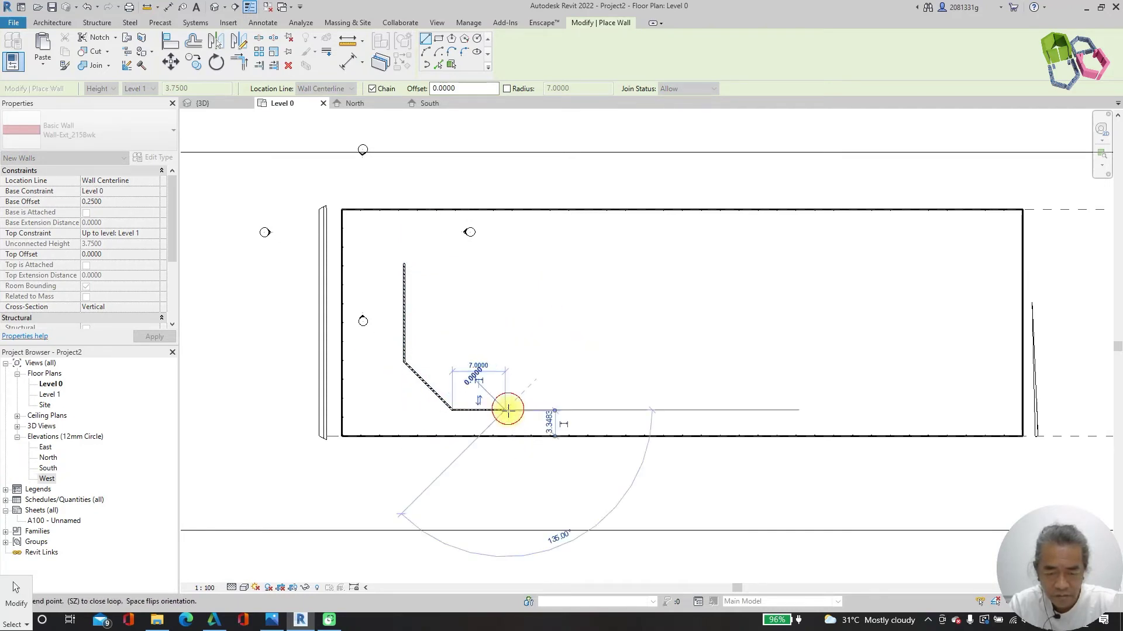
left_click(506, 426)
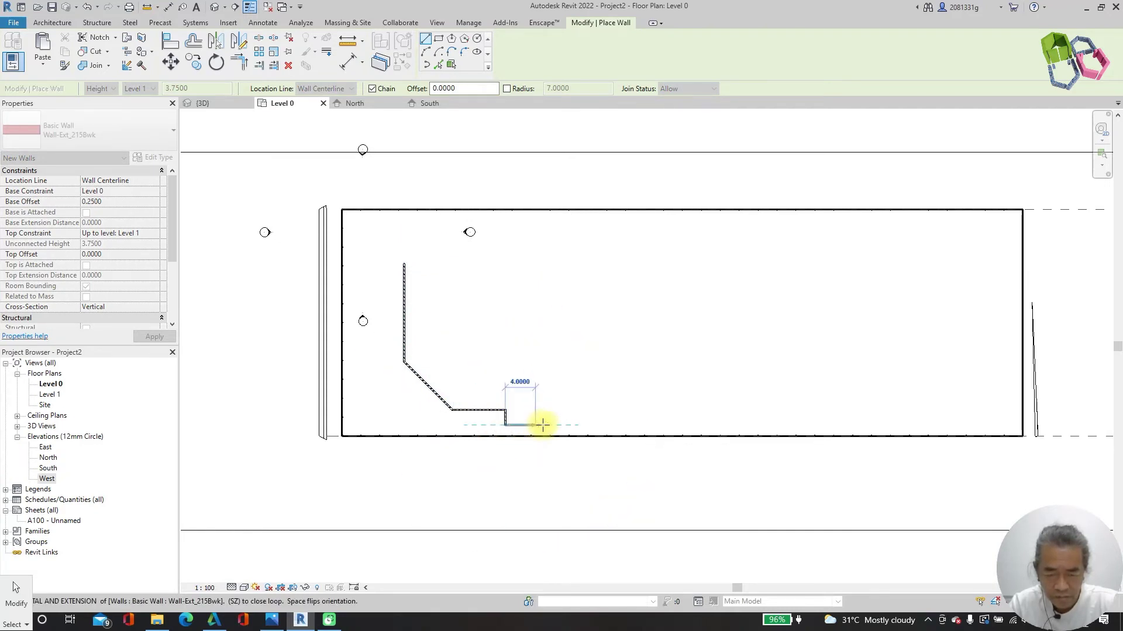
left_click(543, 425)
left_click(543, 381)
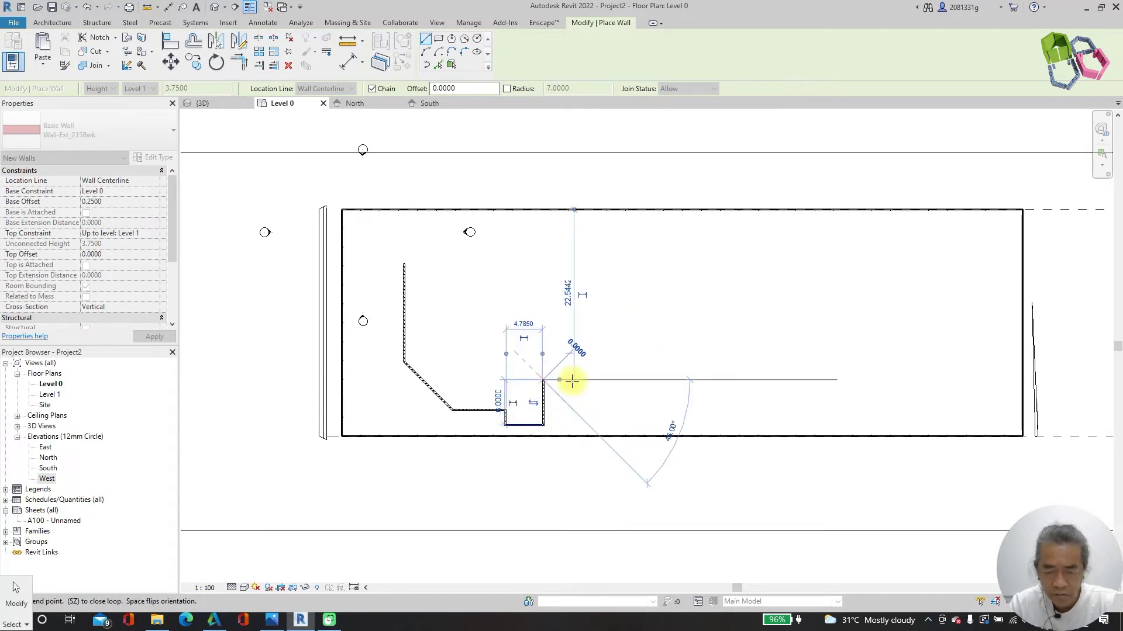
Continue the wall chain in steps along the south side, including a 14 m run, with a 15 m diagonal and a wall up the east side.
left_click(633, 380)
left_click(633, 396)
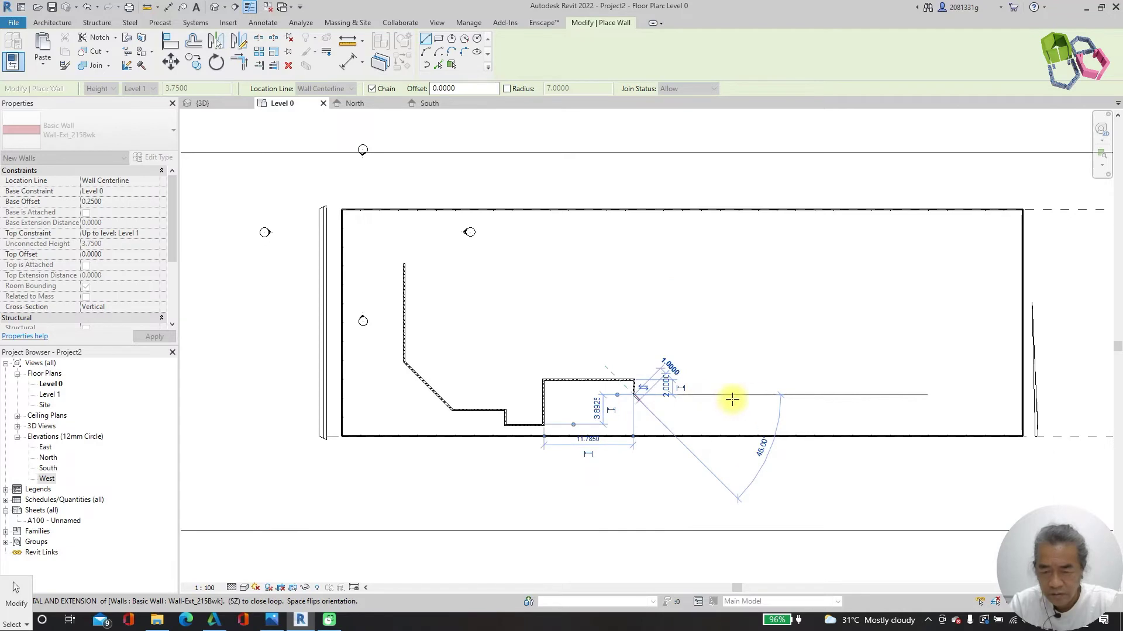
left_click(807, 396)
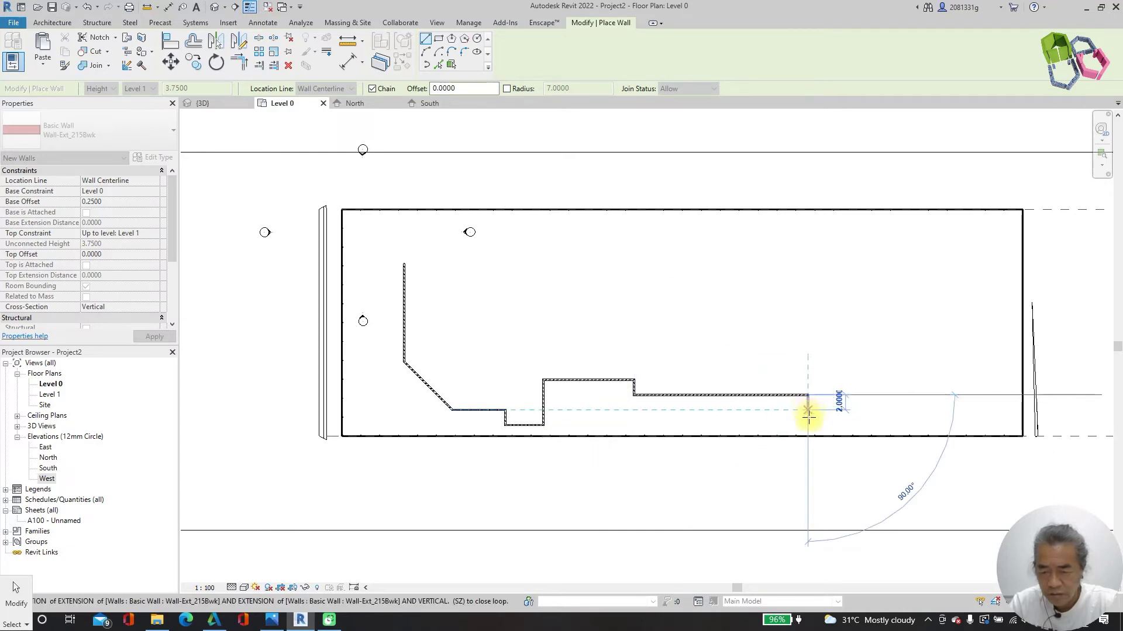
left_click(808, 417)
left_click(914, 417)
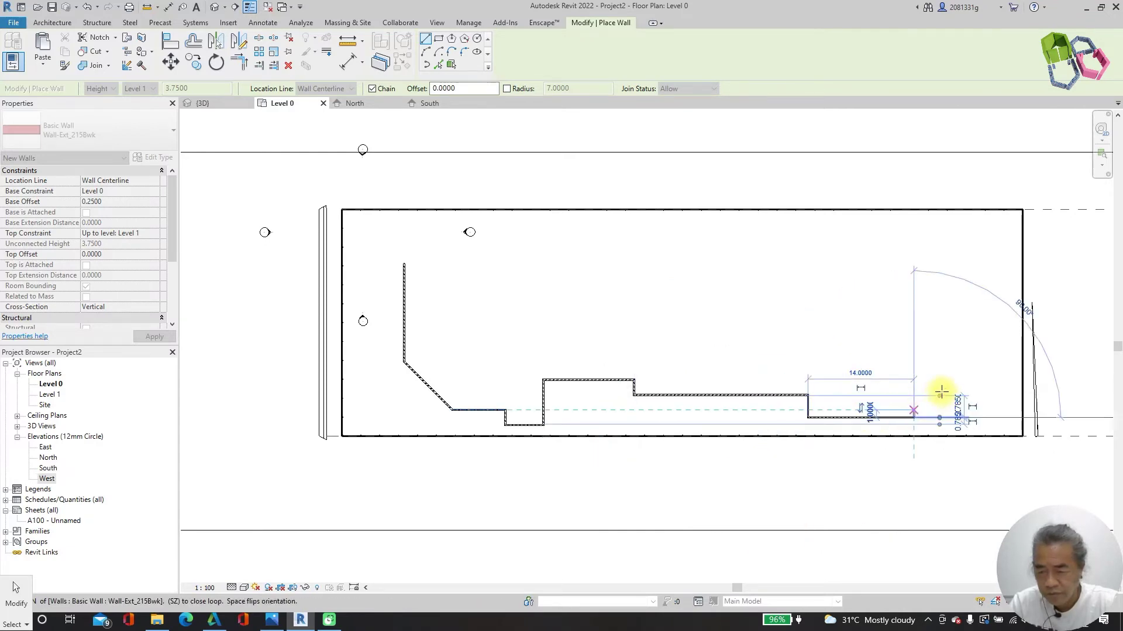
left_click(994, 338)
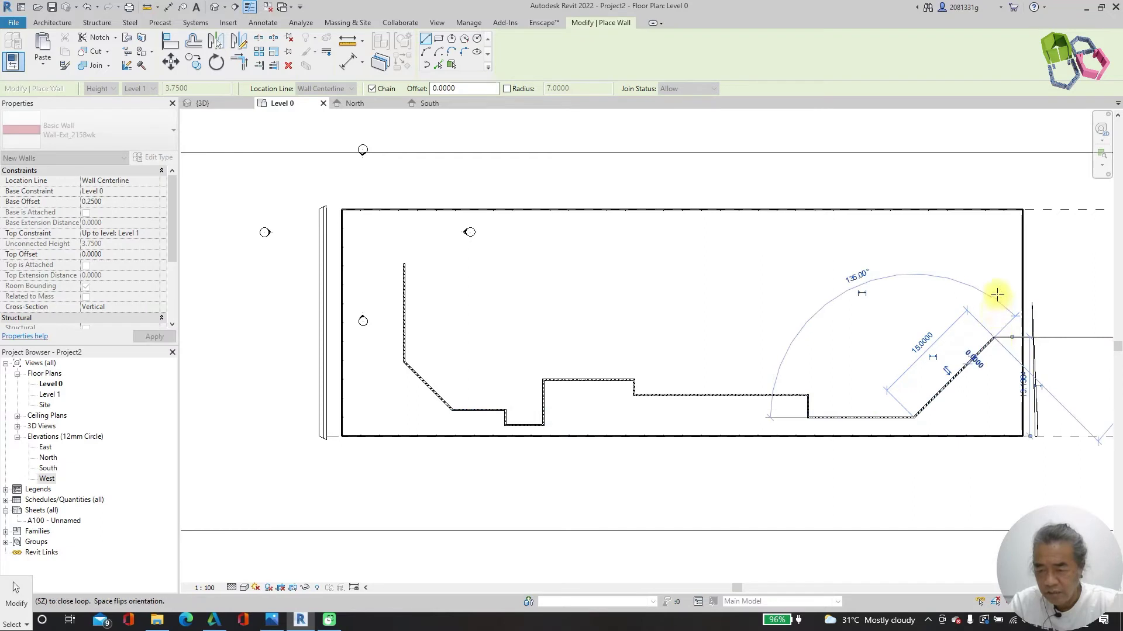
left_click(993, 238)
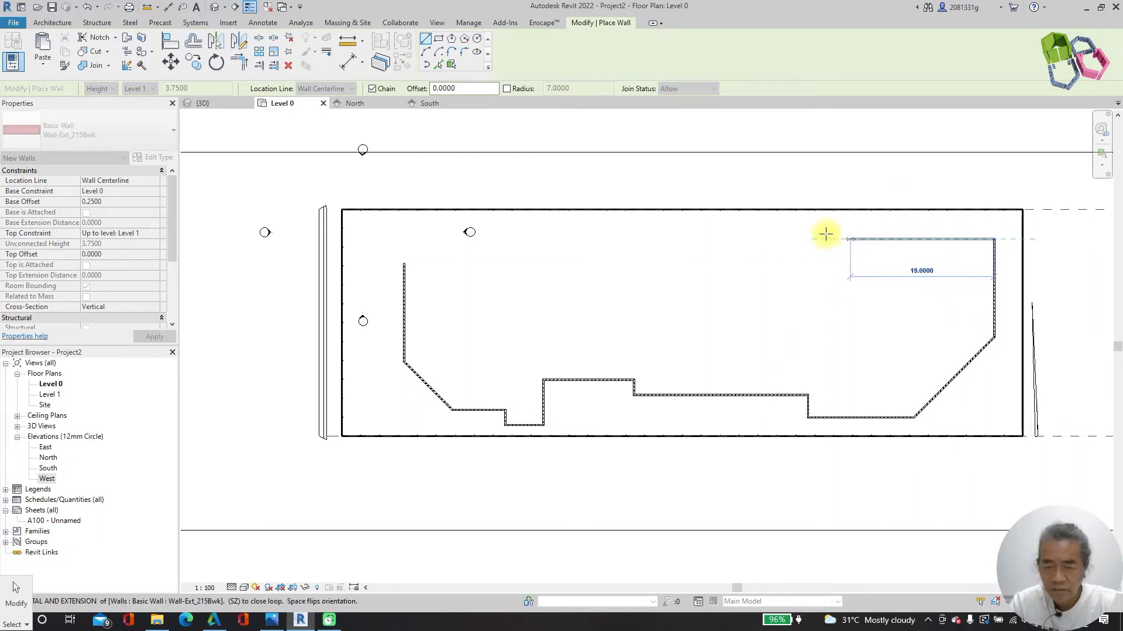
Run the walls along the north side around a recess about 13.8 m wide and close the loop with a diagonal about 7 m long.
left_click(691, 239)
left_click(689, 291)
left_click(584, 291)
left_click(584, 225)
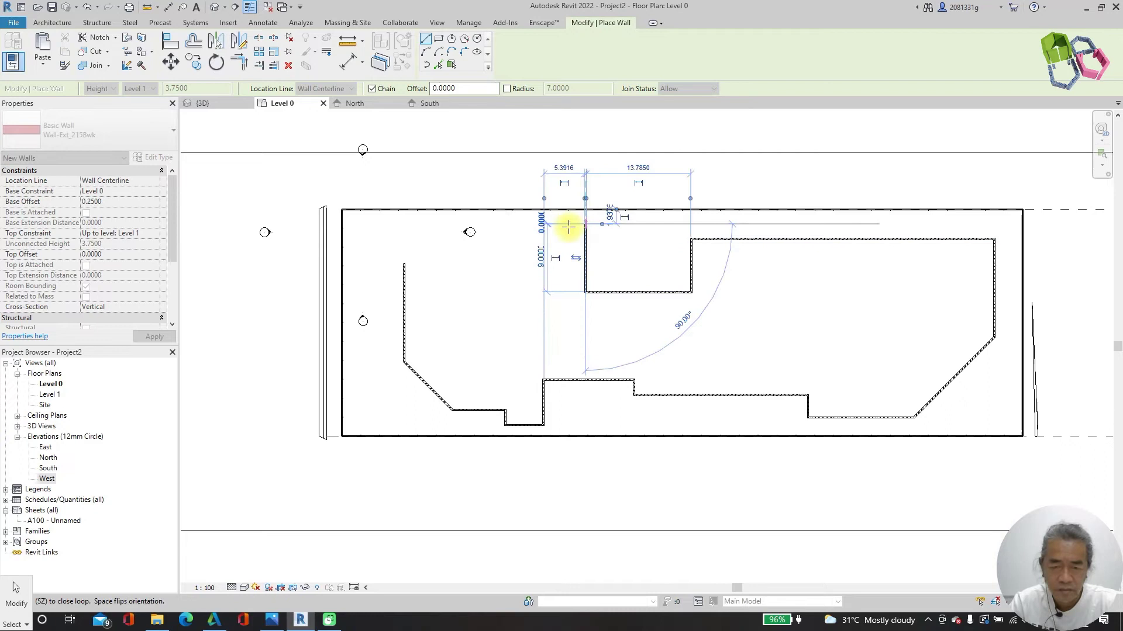
left_click(442, 225)
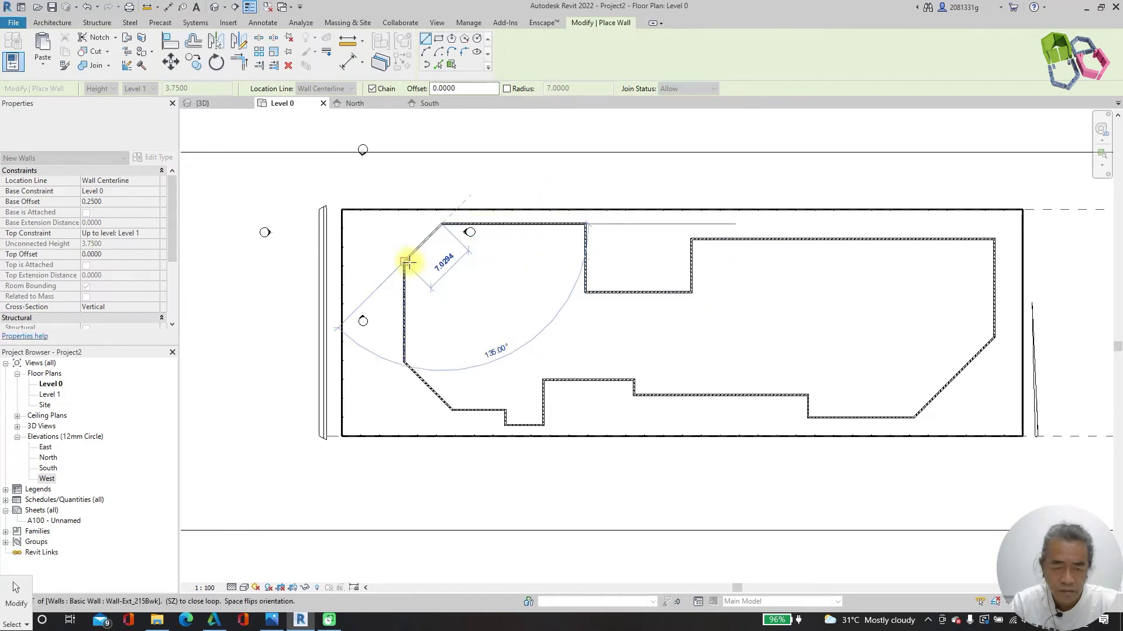
left_click(404, 262)
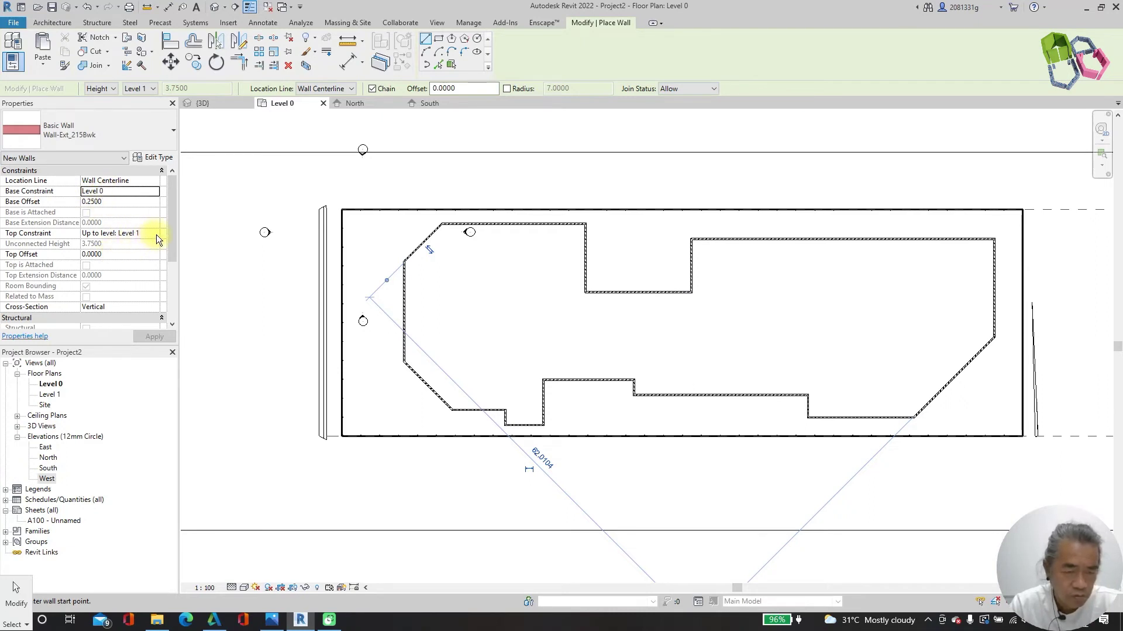
Set the top offset for new walls to 3.0000 and apply it.
left_click(137, 254)
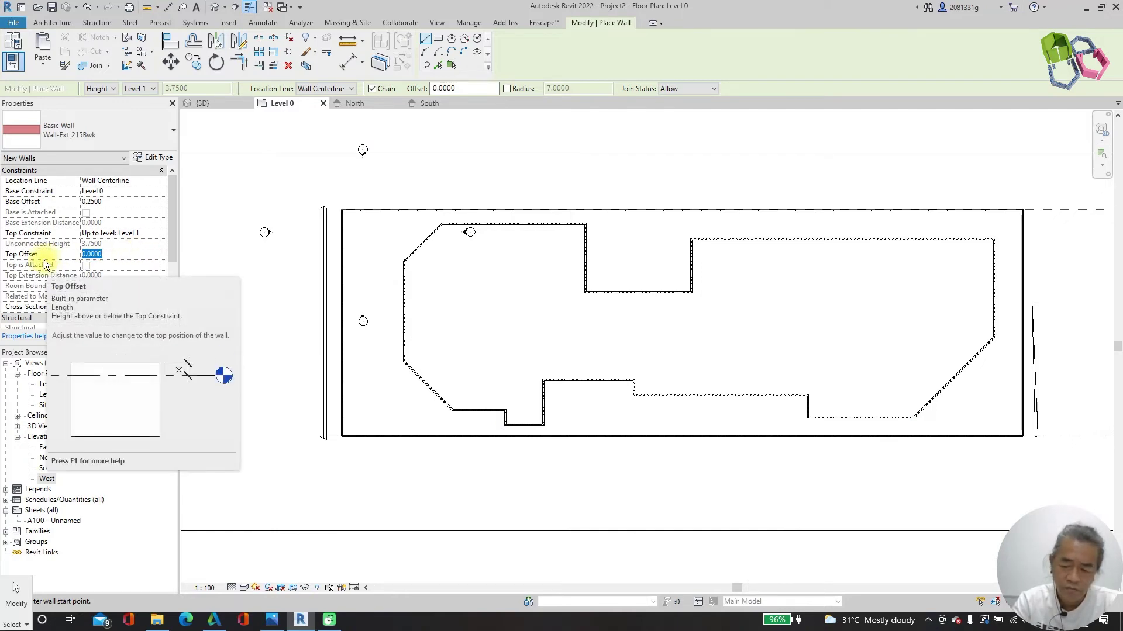
type("3")
left_click(144, 338)
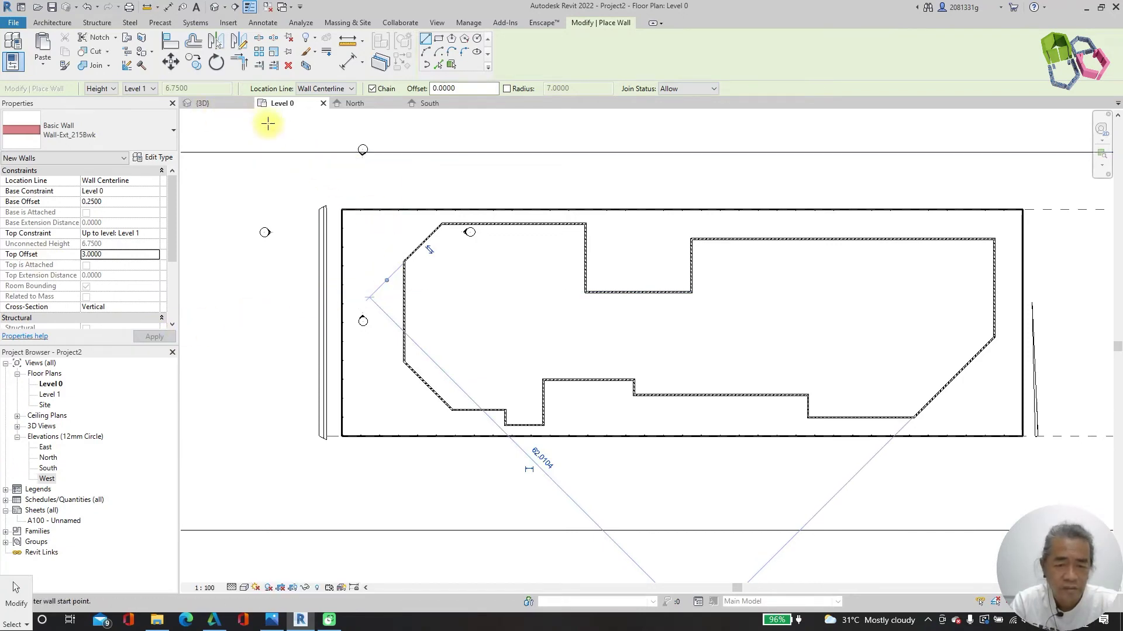
key("Escape")
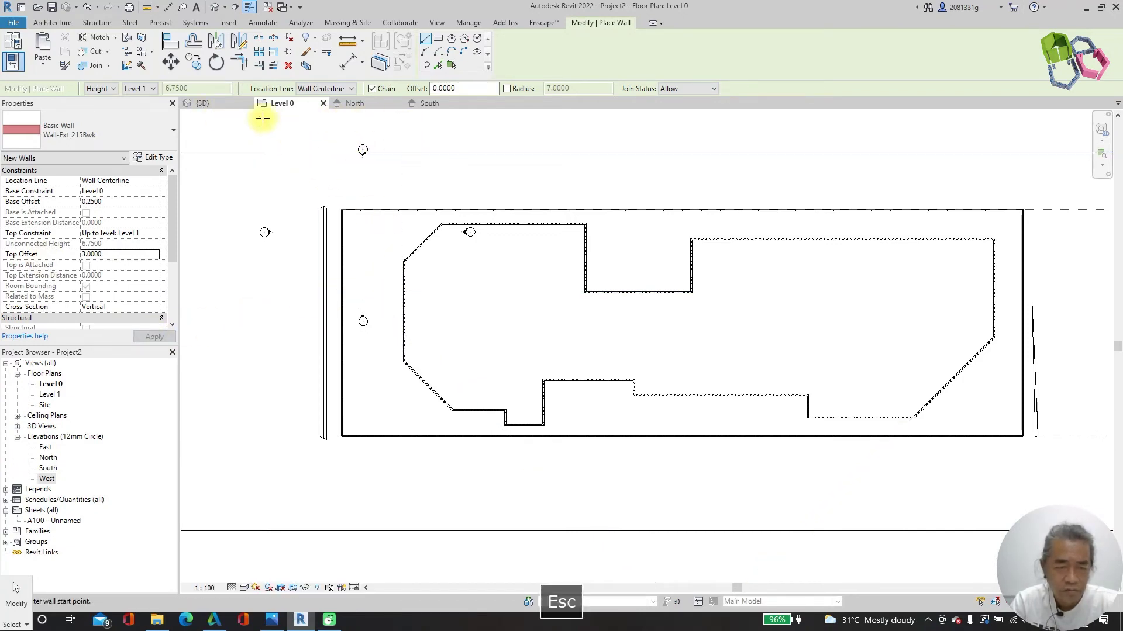
Return to the 3D view, leave the wall command, and examine how the internal walls meet the wavy roof.
left_click(220, 106)
key("Escape")
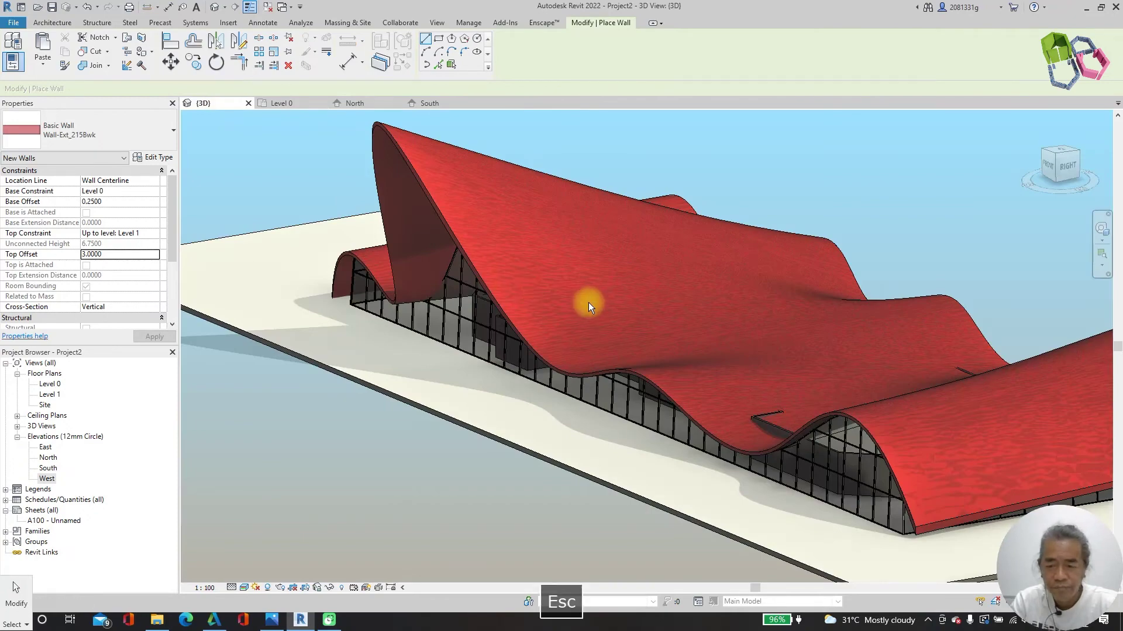
scroll(642, 317, "down", 4)
mouse_move(642, 318)
middle_mouse_down("shift")
mouse_move(928, 435)
mouse_move(895, 460)
mouse_move(722, 459)
mouse_move(729, 479)
mouse_move(927, 494)
mouse_move(981, 455)
middle_mouse_up("shift")
scroll(981, 454, "up", 8)
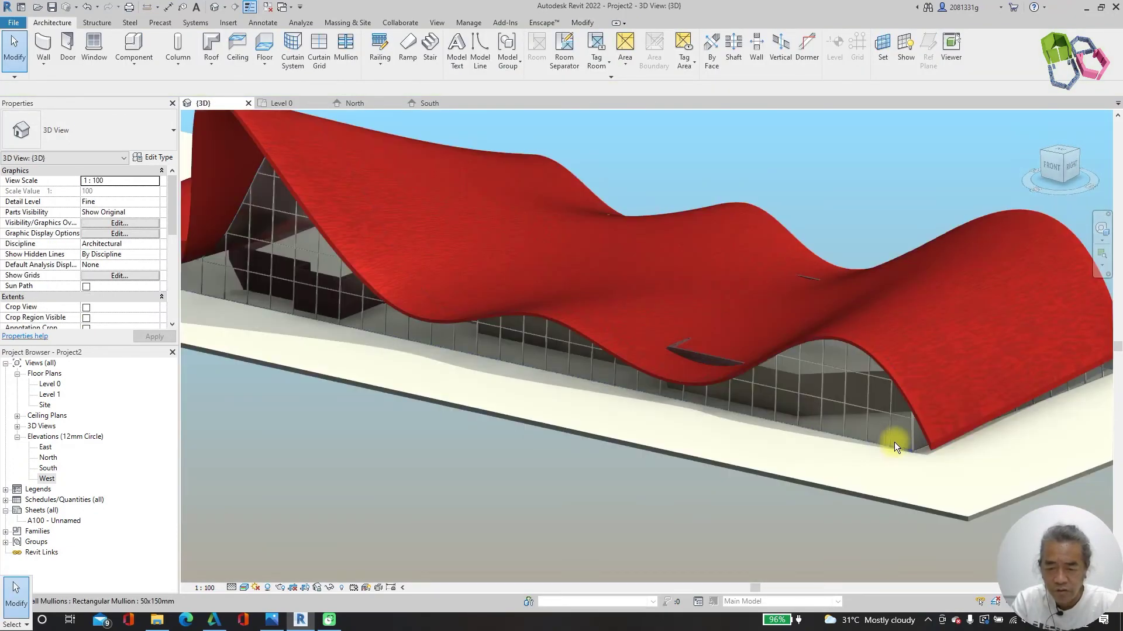
Attach the tops of the internal walls that protrude through the roof to the red wavy roof.
scroll(756, 378, "up", 2)
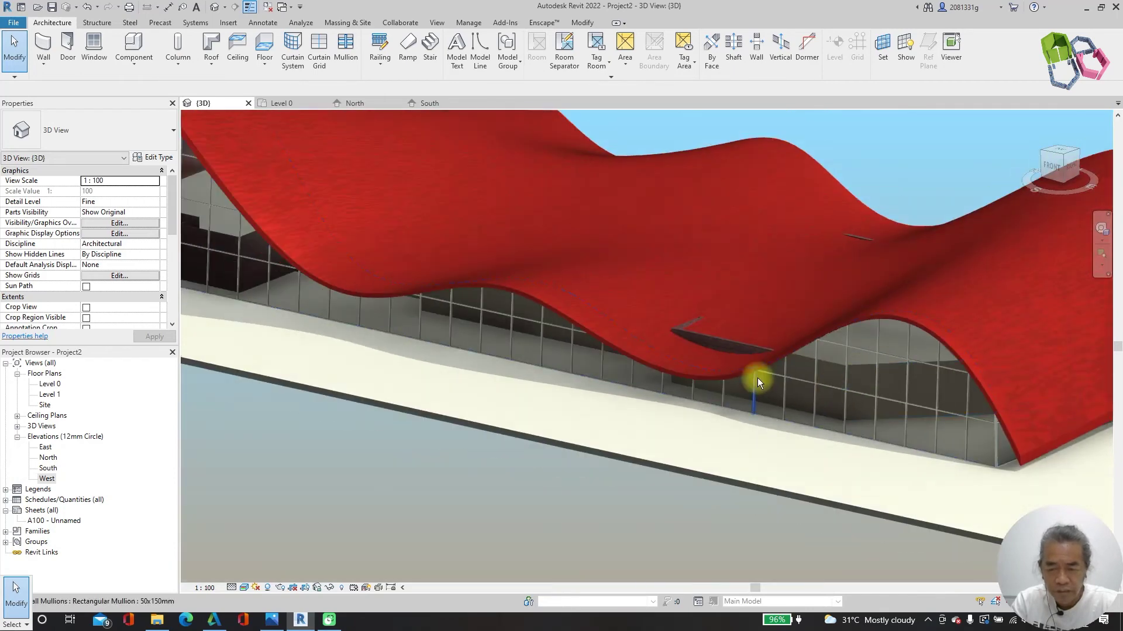
scroll(748, 372, "down", 10)
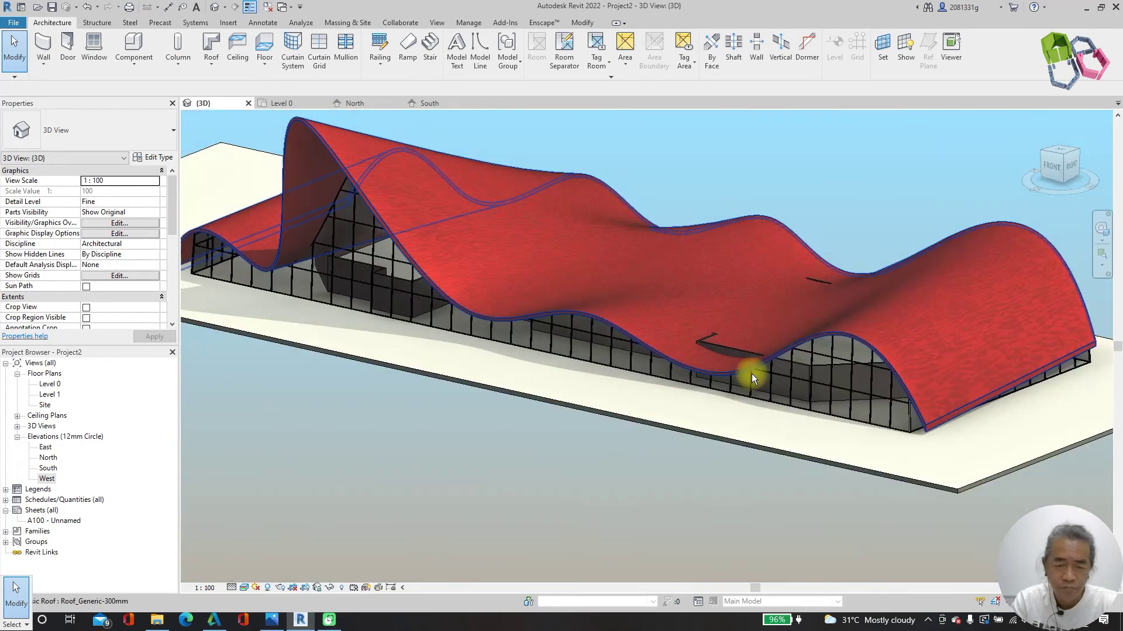
left_click(724, 348)
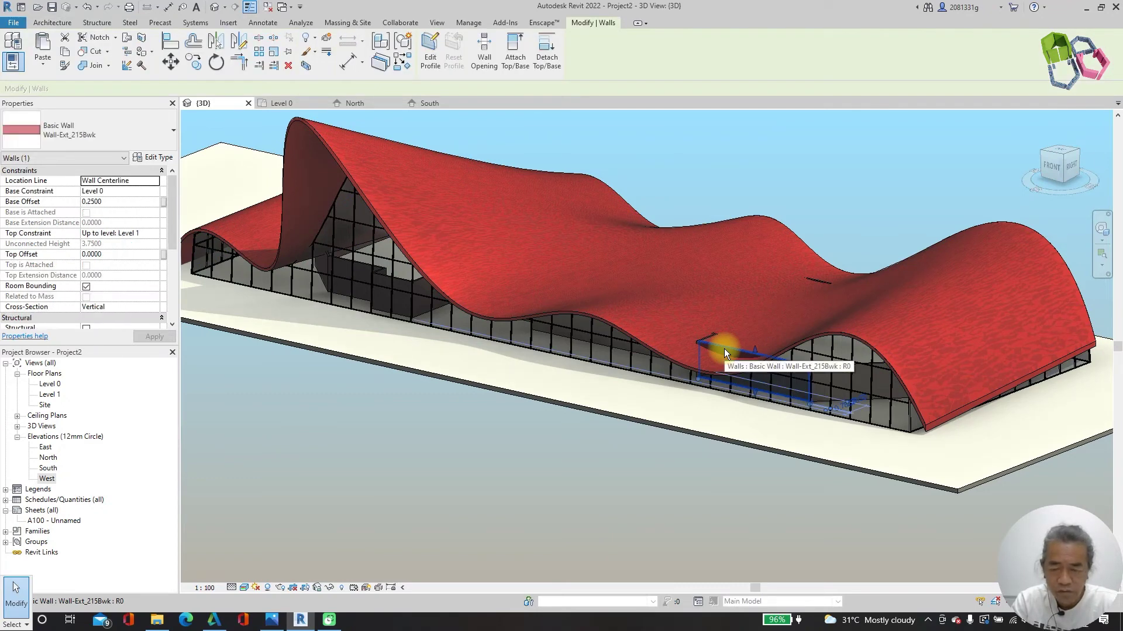
key("Tab")
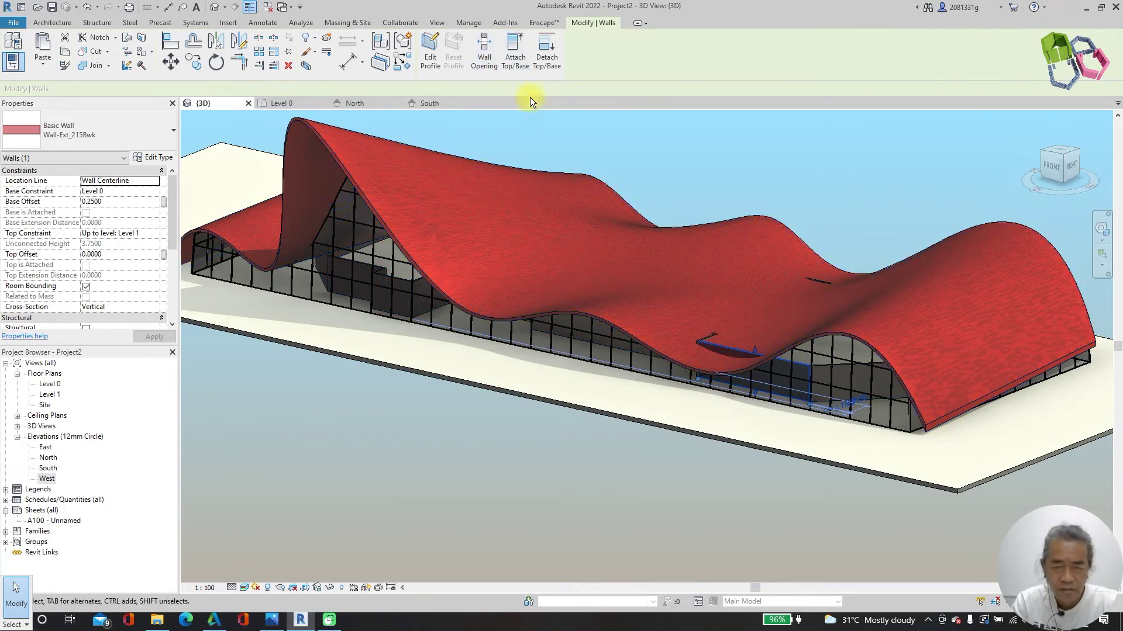
left_click(515, 56)
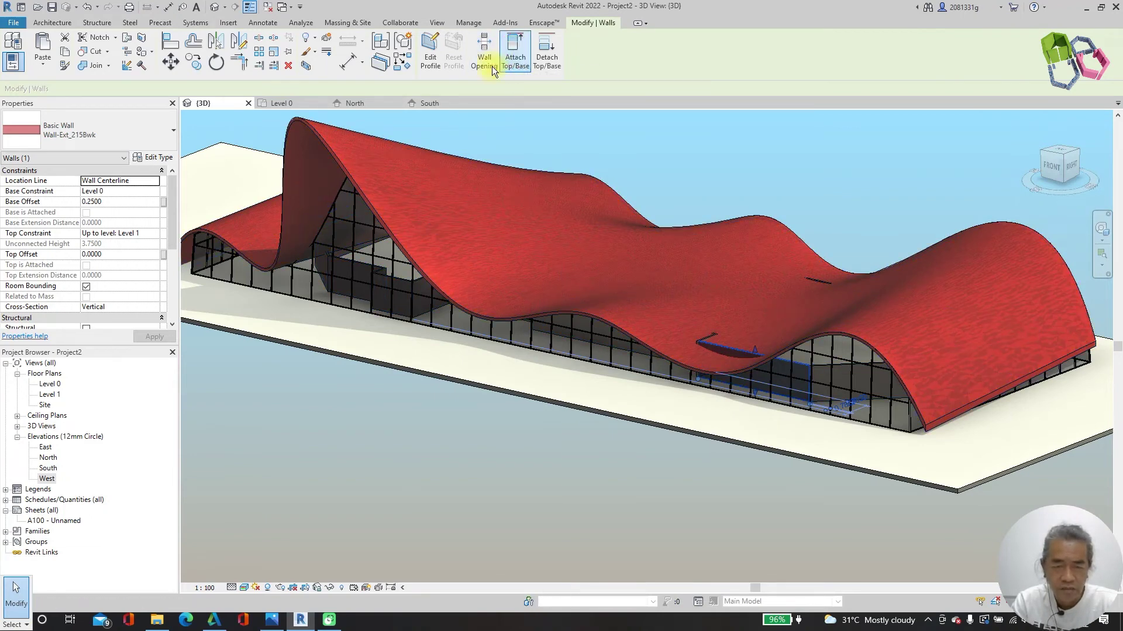
left_click(328, 140)
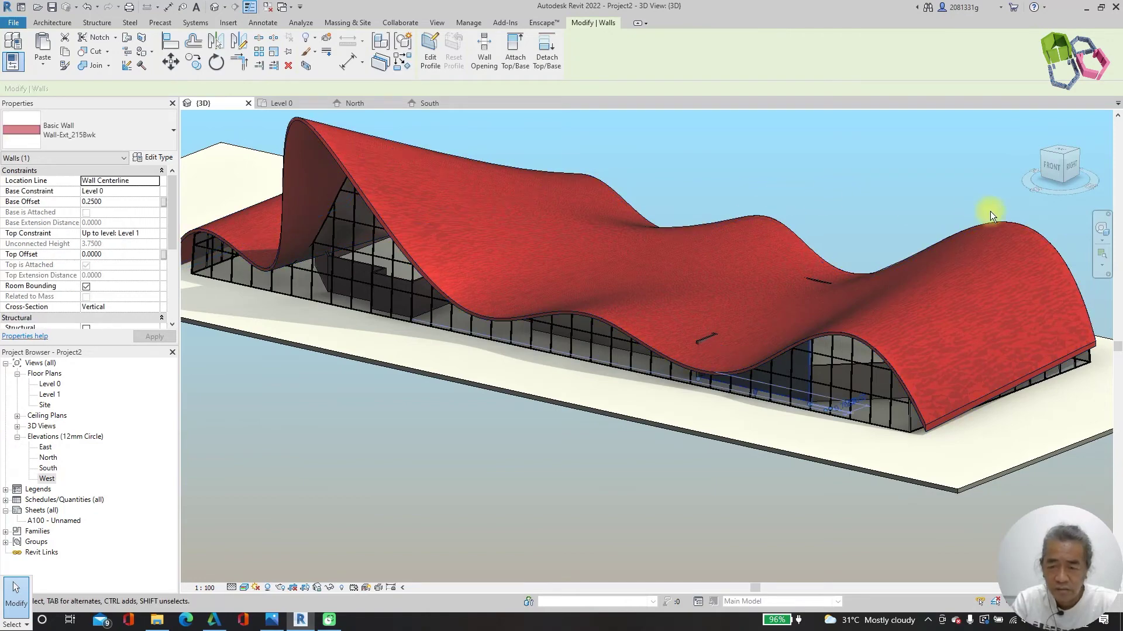
key("Tab")
key("Escape")
middle_click_drag(616, 412, 706, 413, "shift")
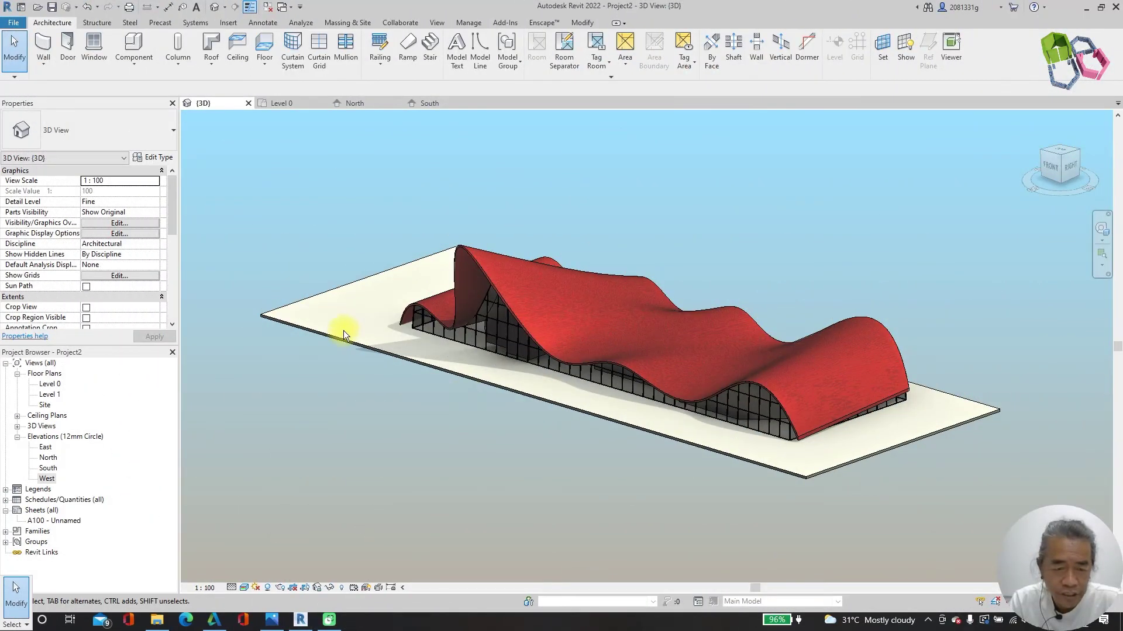
Edit the floor slab boundary on Level 0 to a curved outline with a rounded cut-out at its west end and finish it.
left_click(310, 307)
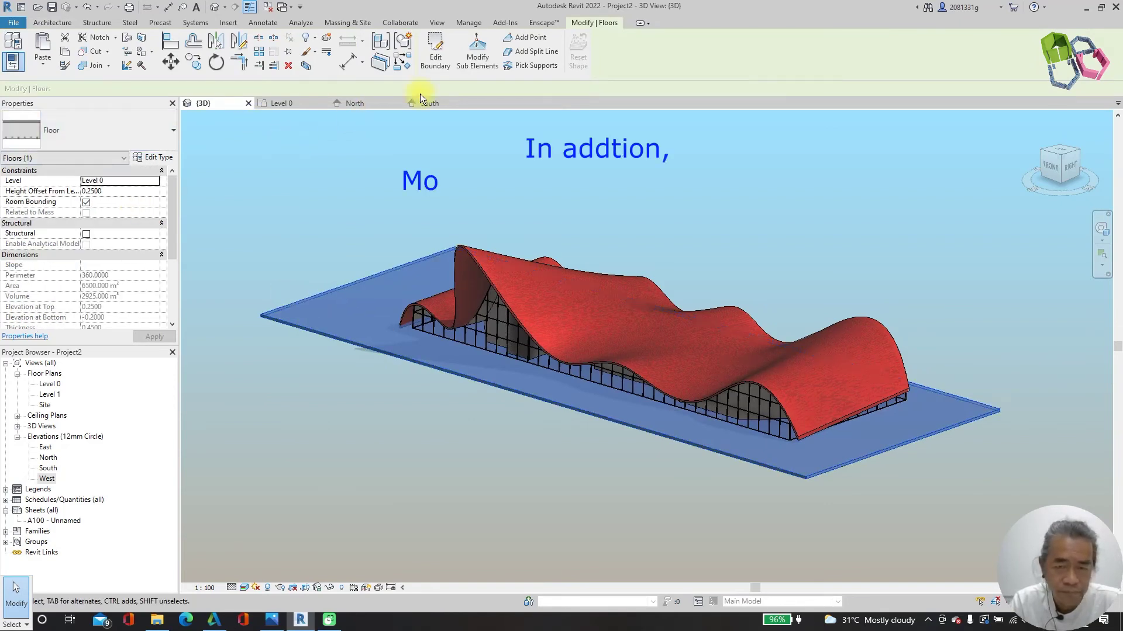
left_click(431, 54)
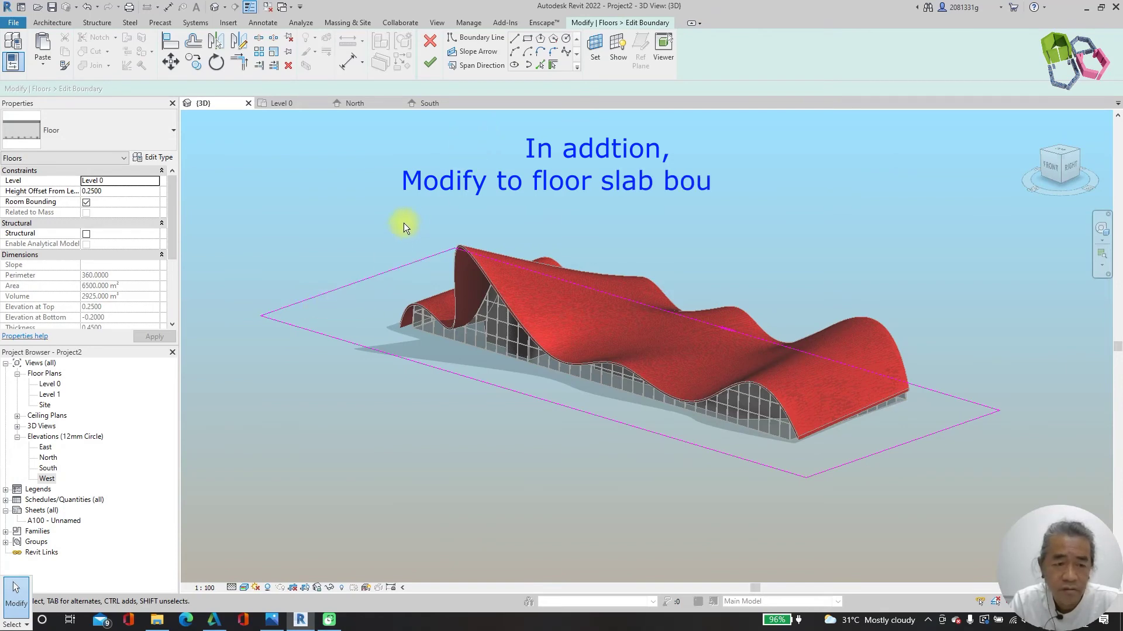
key("ctrl+Tab")
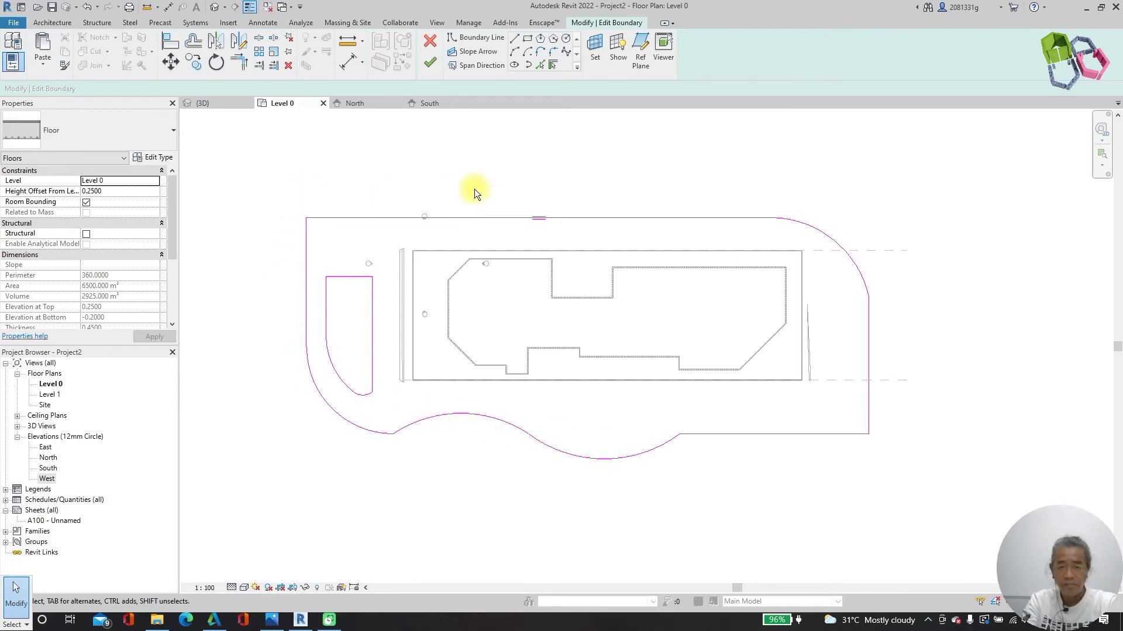
left_click(430, 62)
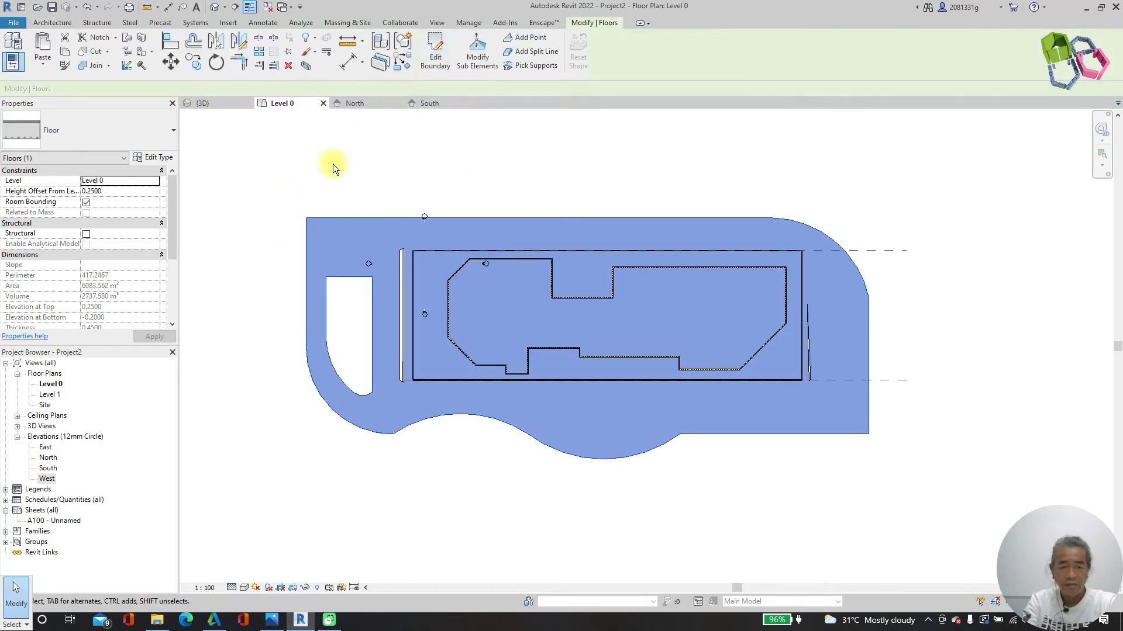
left_click(244, 142)
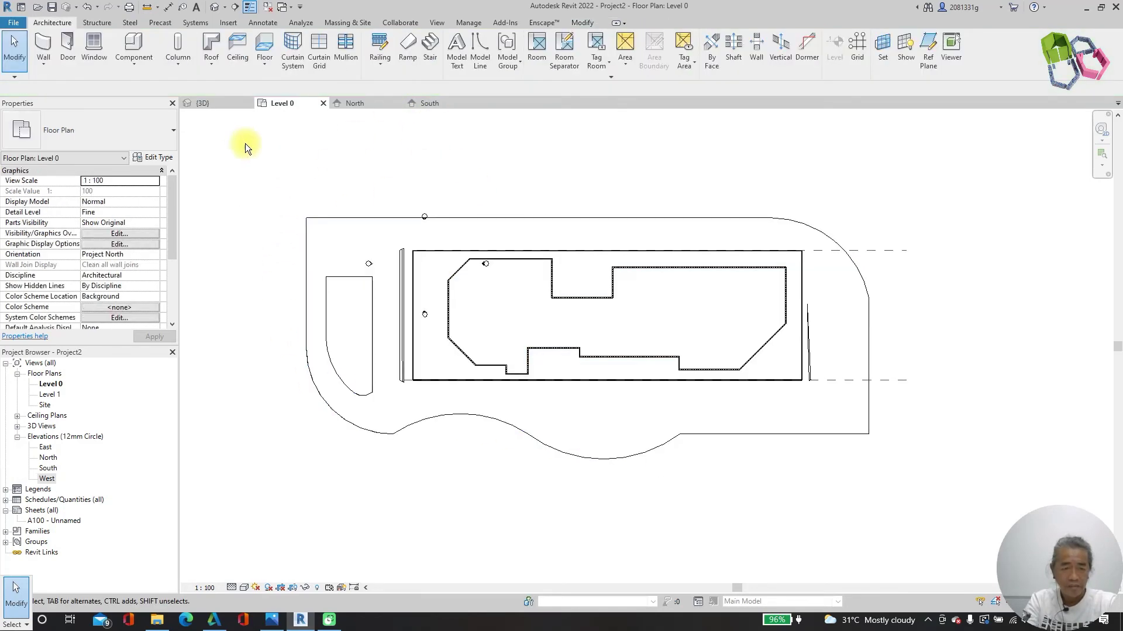
left_click(203, 102)
middle_click_drag(594, 479, 631, 506, "shift")
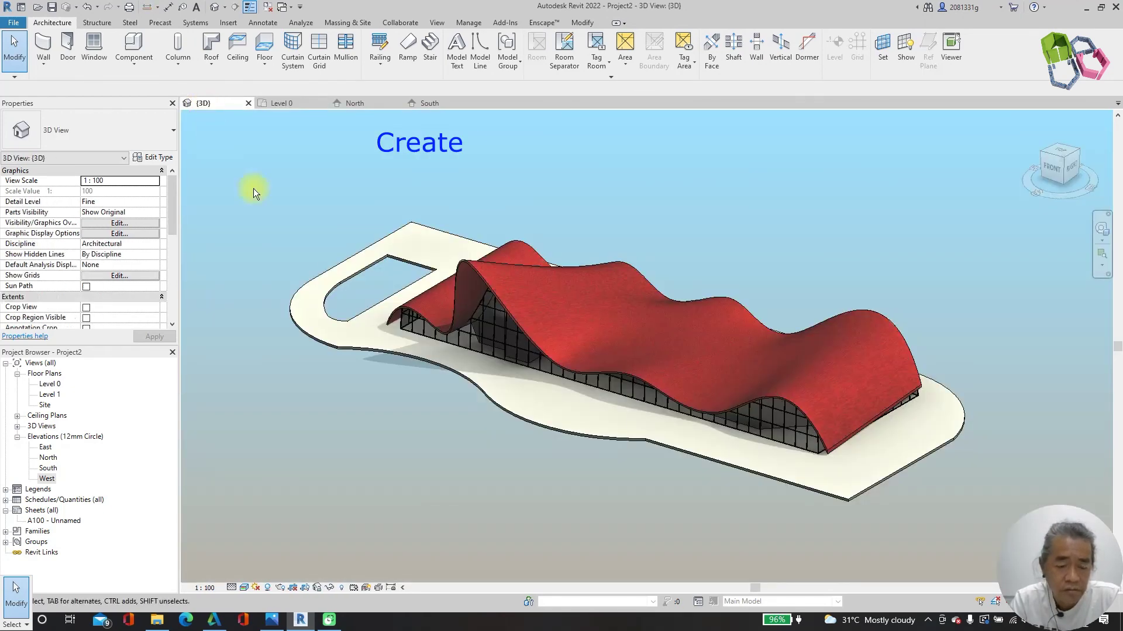
Start a toposurface in the Site plan and place points at elevation 0 along the floor slab's outer edge.
double_click(45, 405)
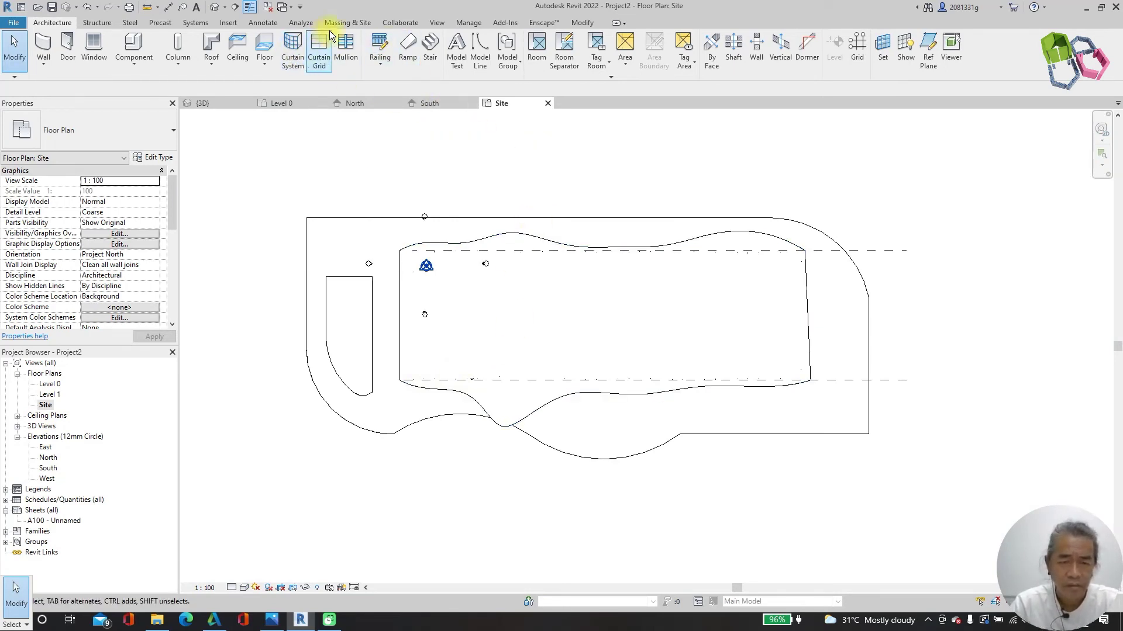
left_click(347, 23)
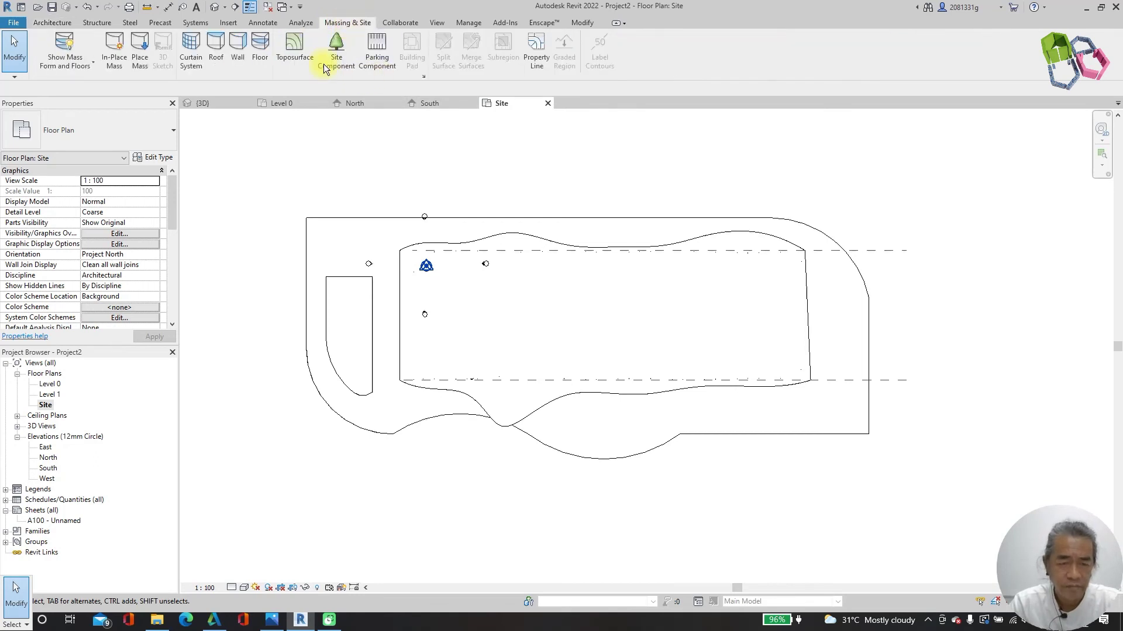
left_click(297, 46)
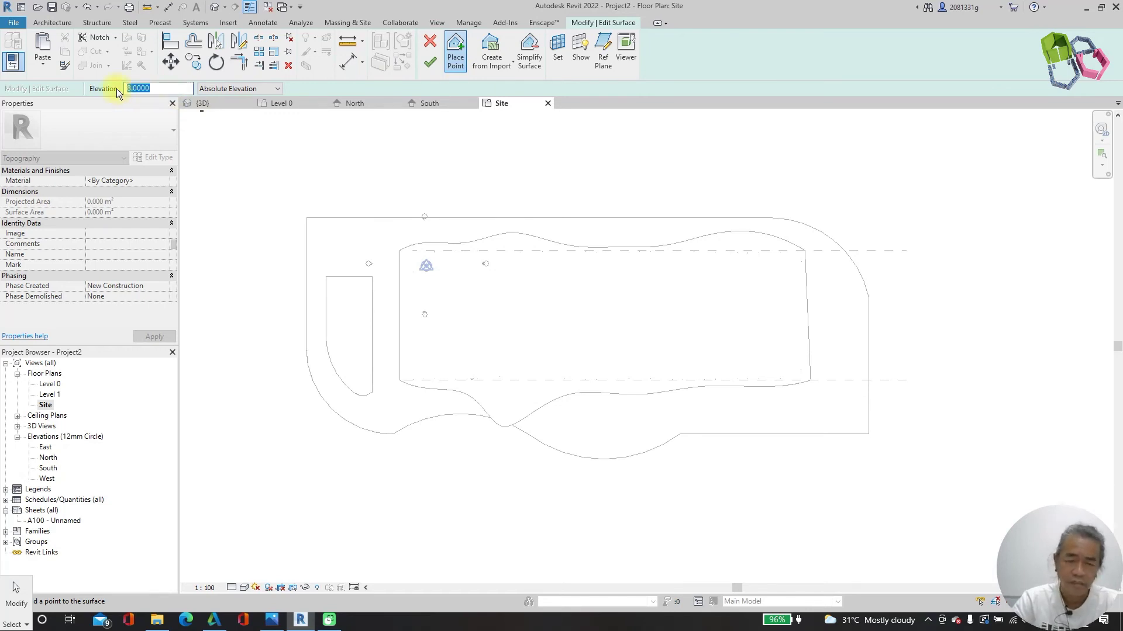
type("0")
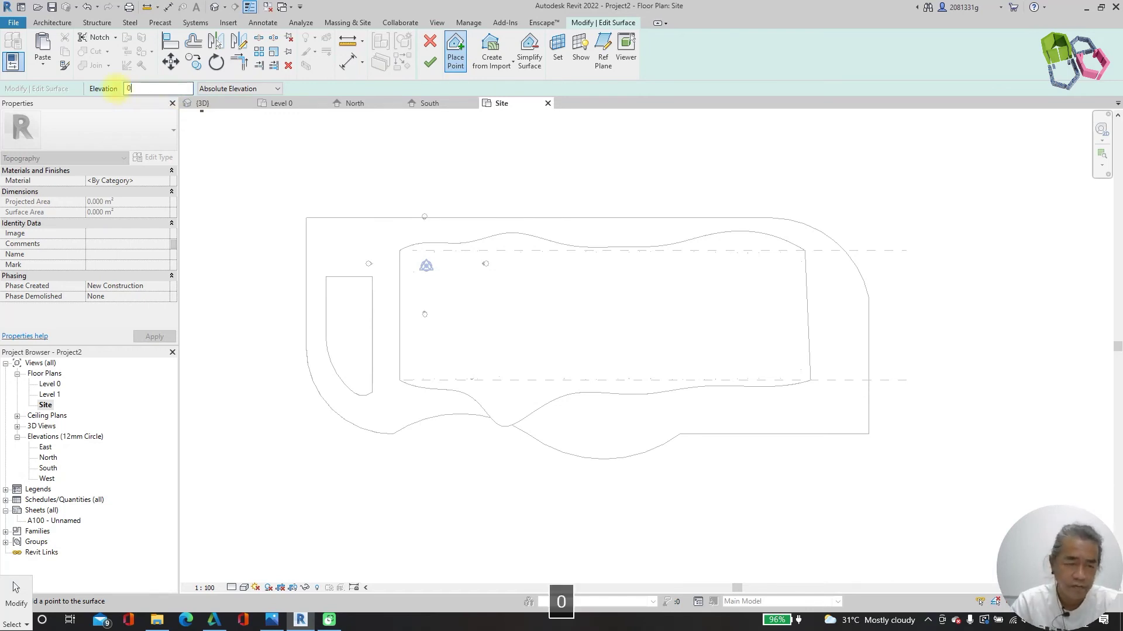
left_click(305, 217)
left_click(771, 218)
left_click(805, 224)
left_click(834, 241)
left_click(850, 257)
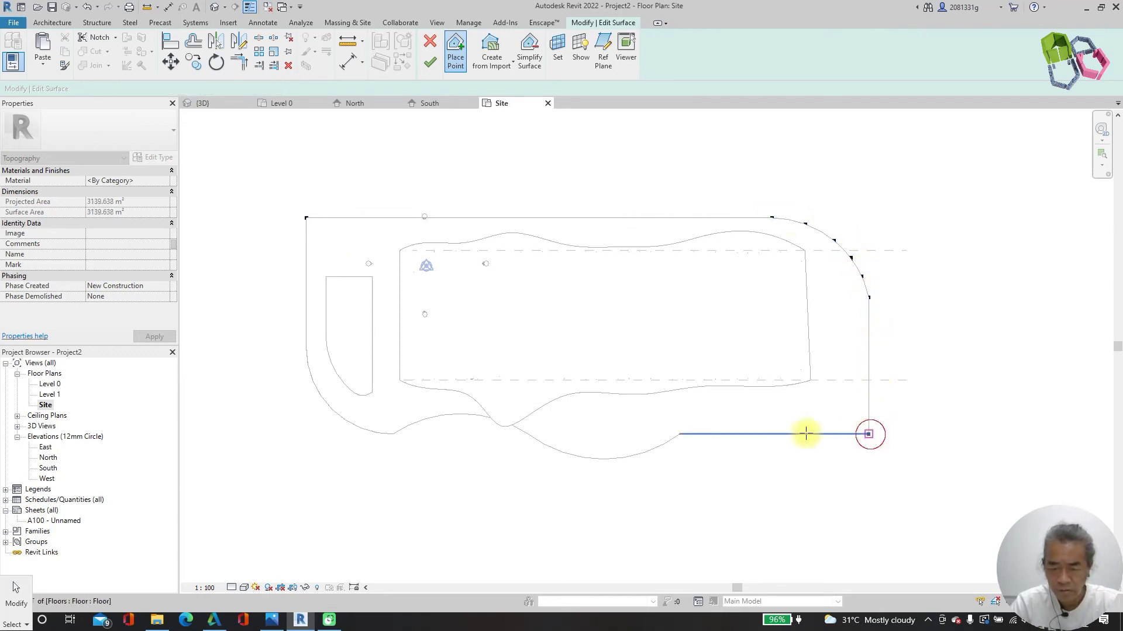
left_click(678, 433)
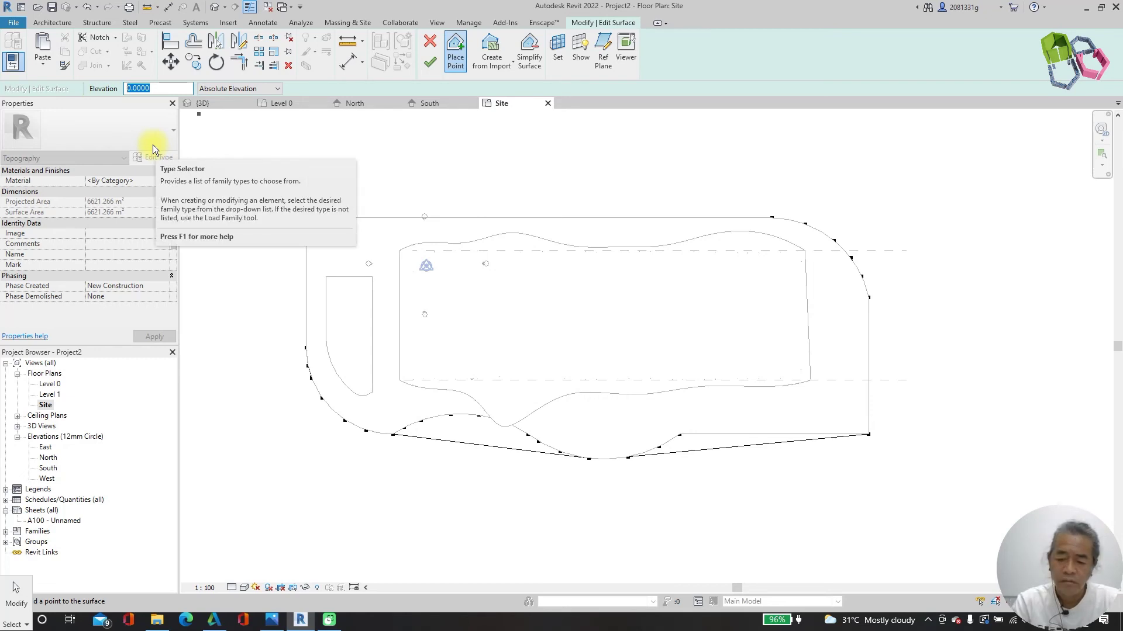
Place a ring of toposurface points at elevation 4 around the slab, well outside its edge.
type("4")
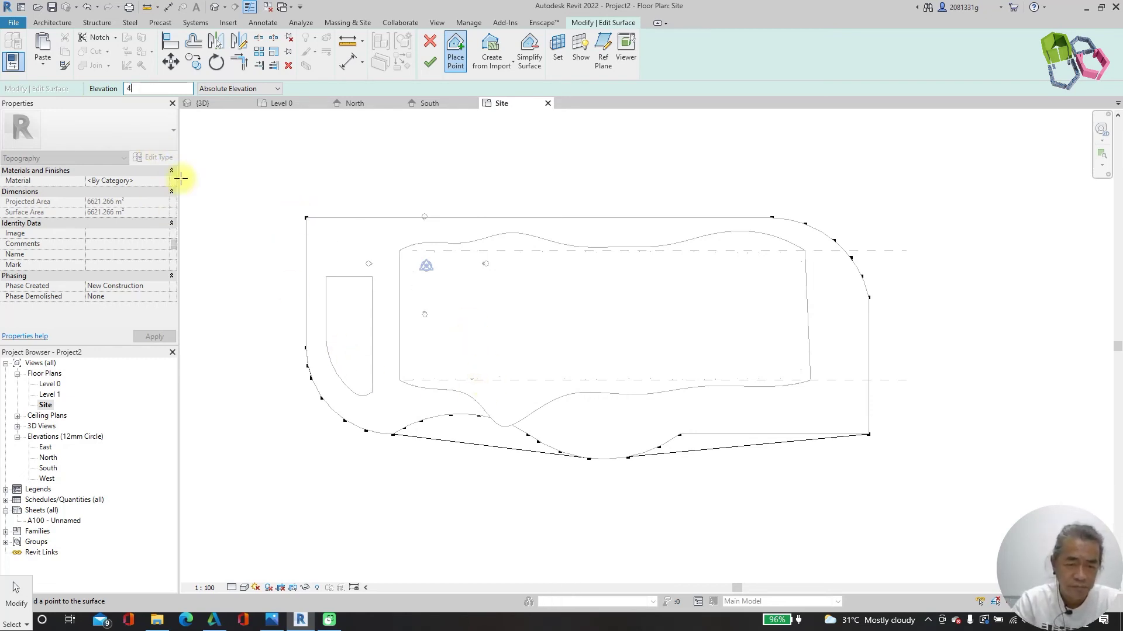
left_click(207, 190)
left_click(302, 127)
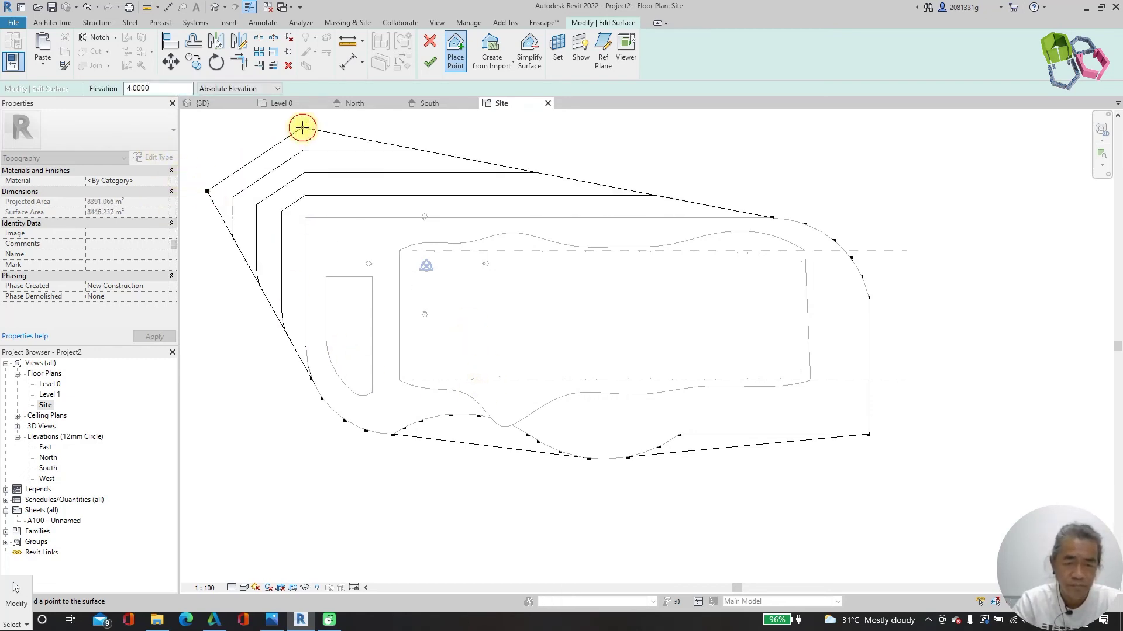
left_click(607, 133)
left_click(671, 148)
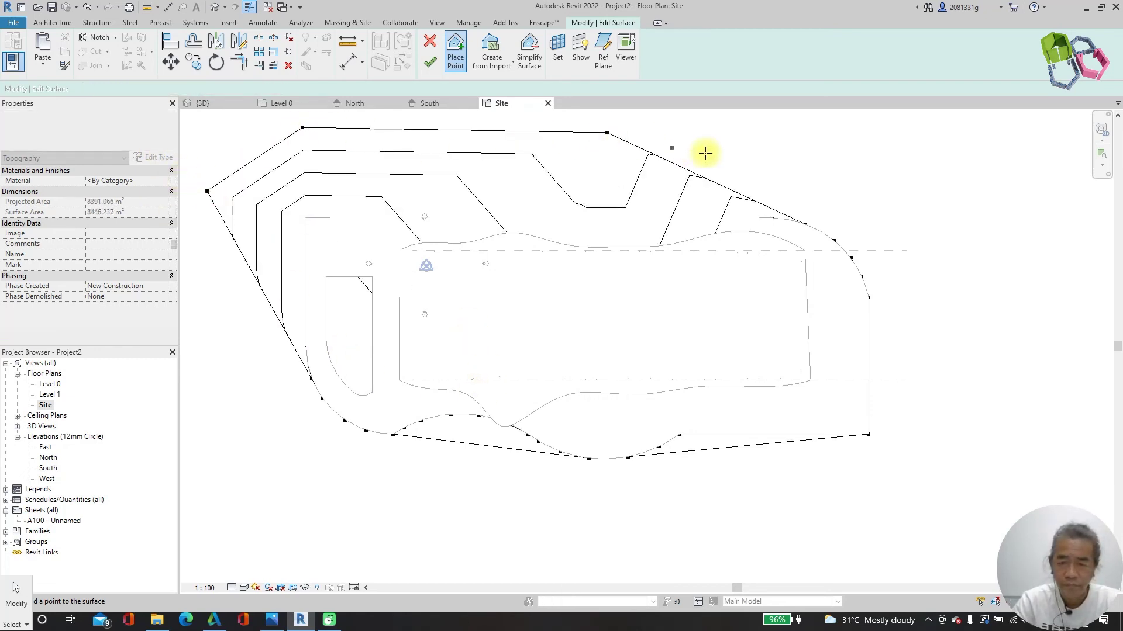
left_click(926, 262)
left_click(938, 390)
left_click(680, 527)
left_click(426, 532)
left_click(278, 494)
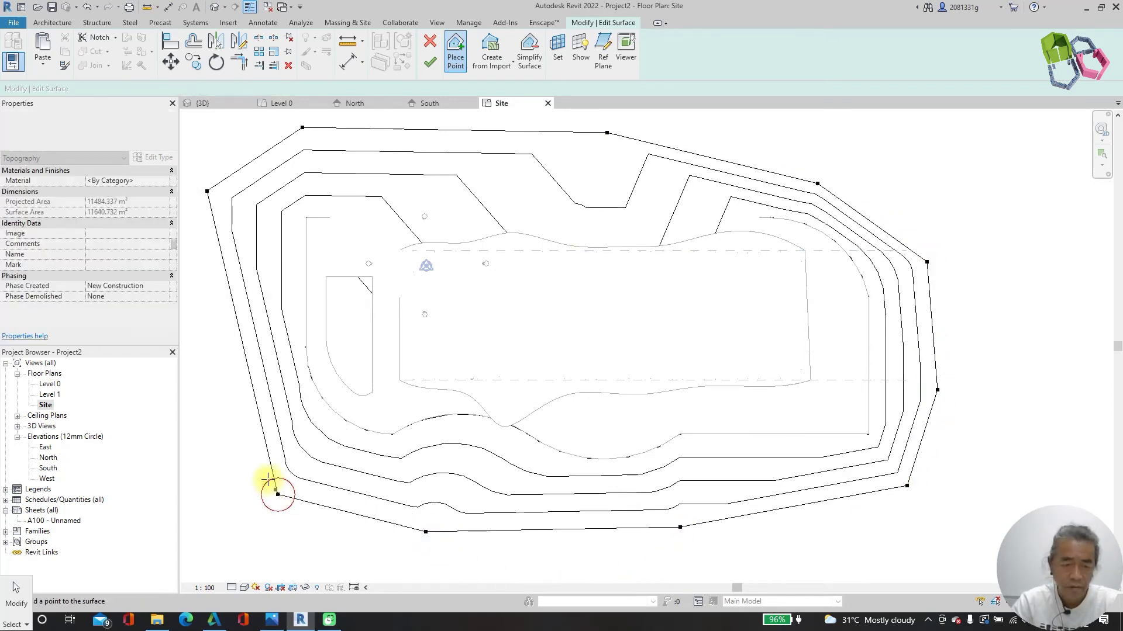
left_click(202, 380)
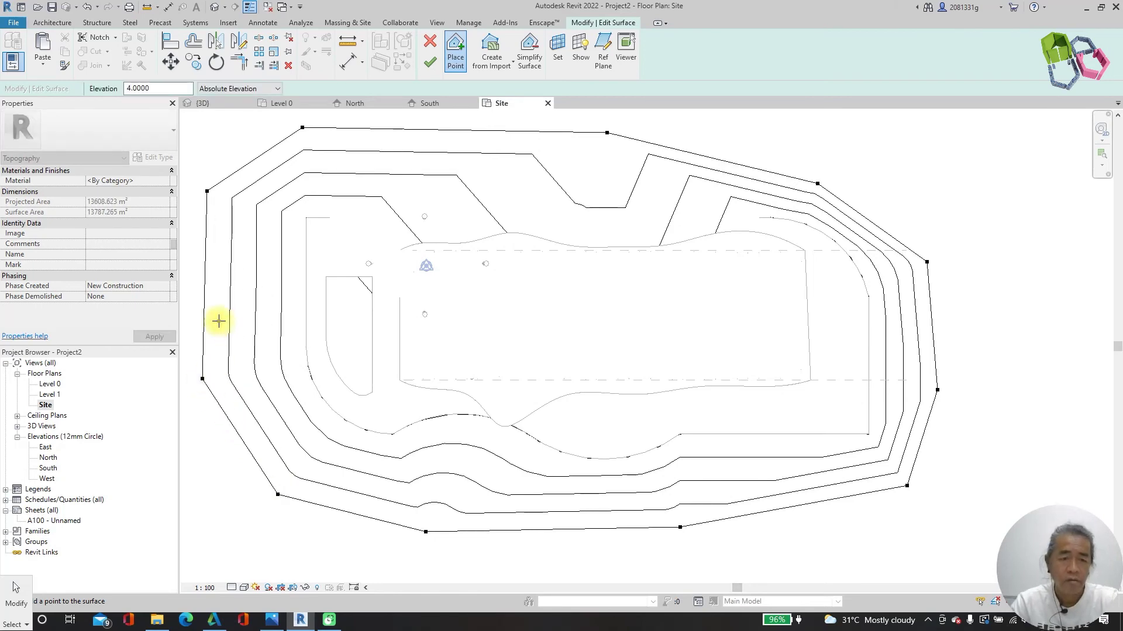
key("Escape")
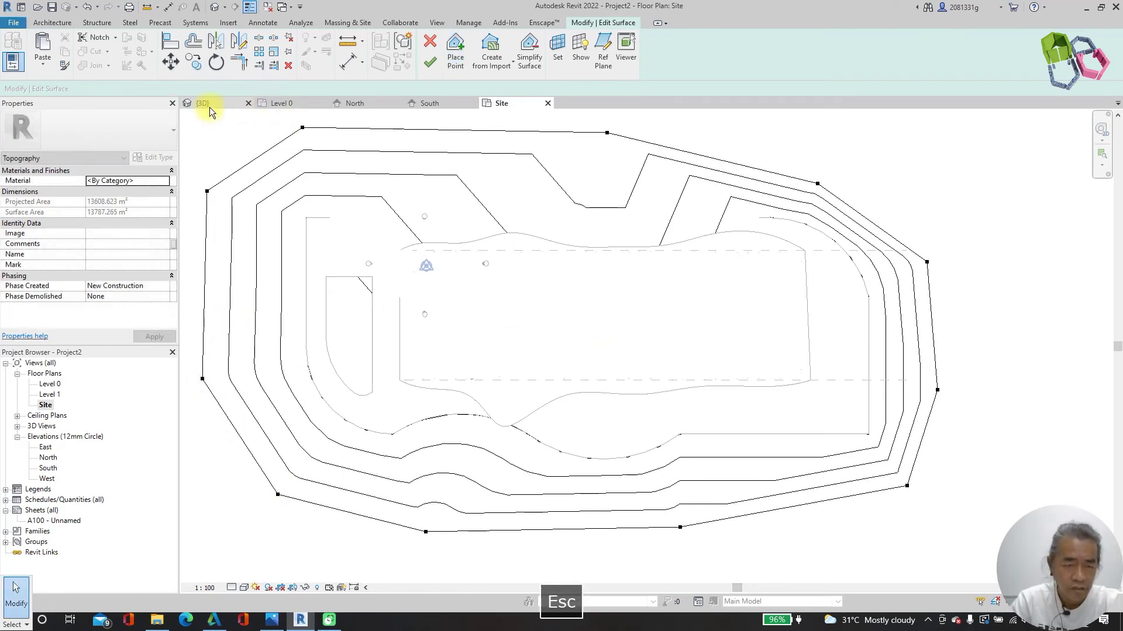
Return to the 3D view and create a new material named Grass for the toposurface.
left_click(205, 103)
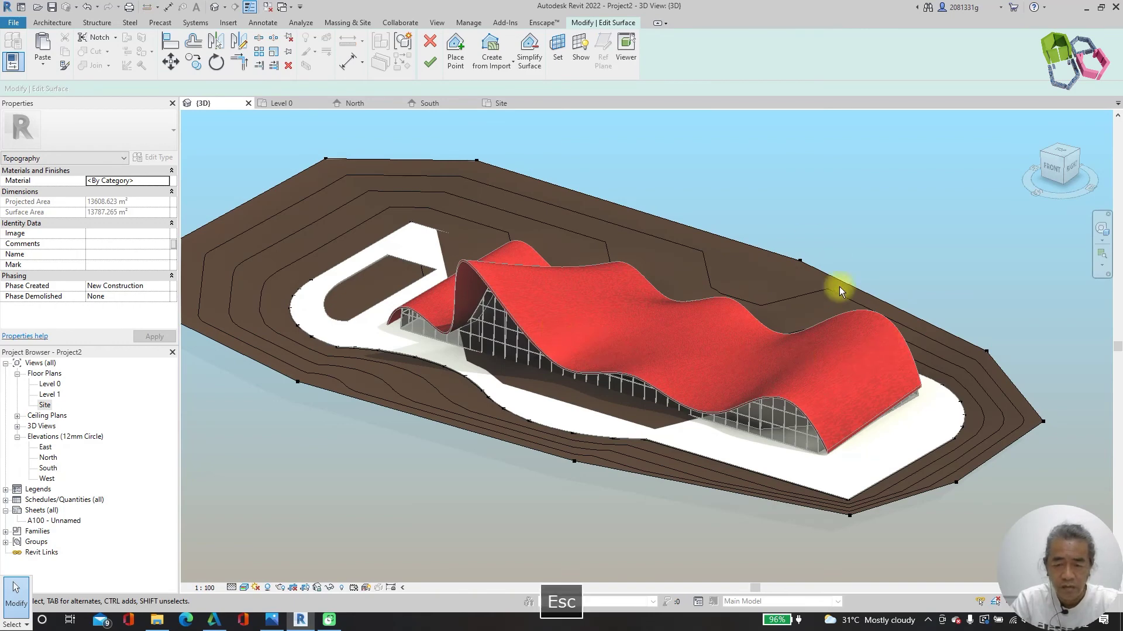
middle_click_drag(931, 266, 625, 465, "shift")
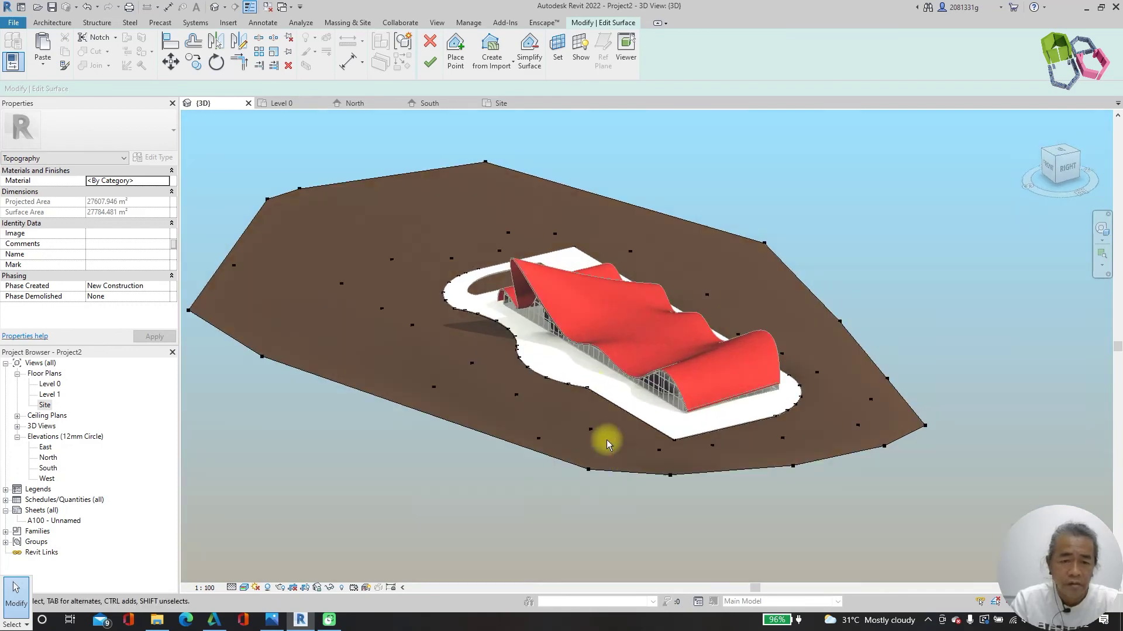
middle_click_drag(508, 368, 514, 340, "shift")
key("Escape")
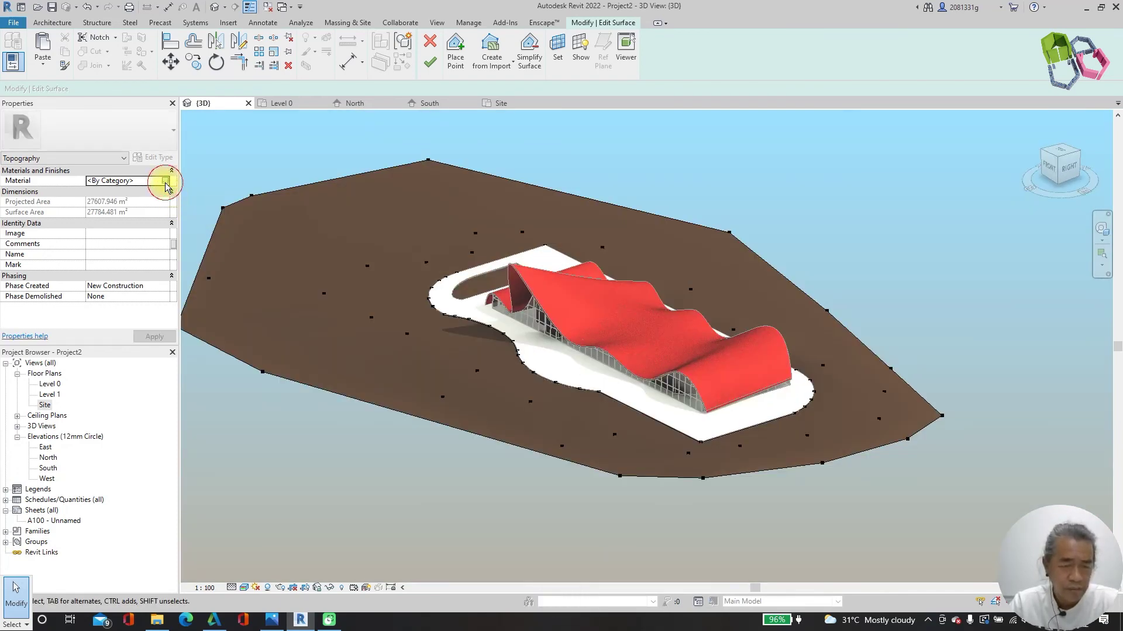
left_click(164, 182)
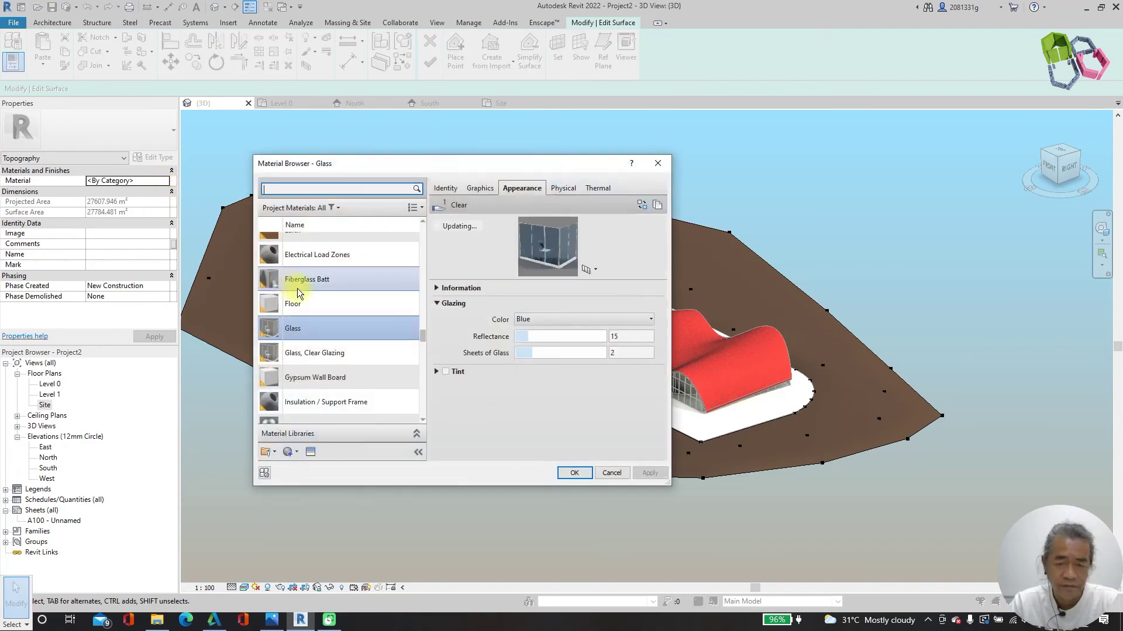
type("Grass")
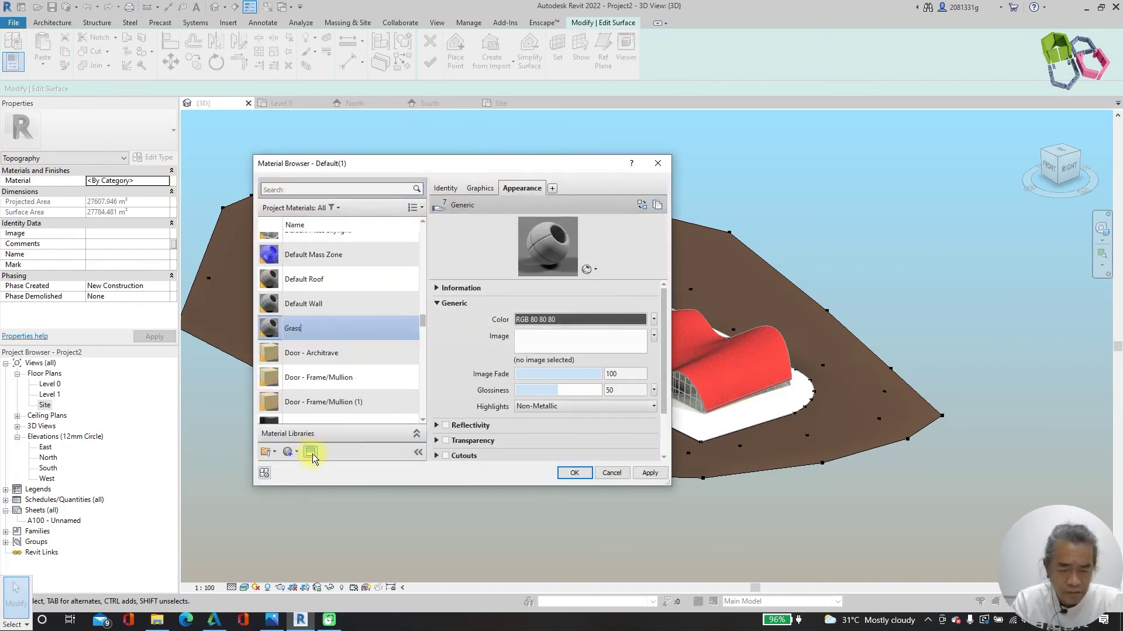
Replace the Grass material's appearance with the Sitework asset Grass - High Quality from the Appearance Library.
left_click(311, 453)
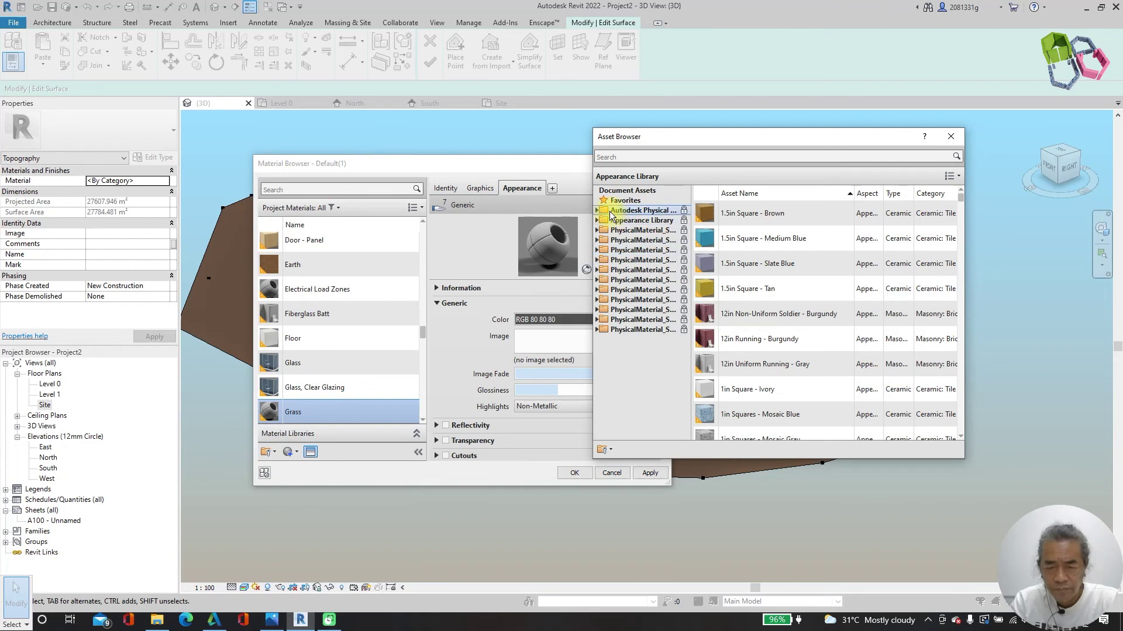
left_click(598, 221)
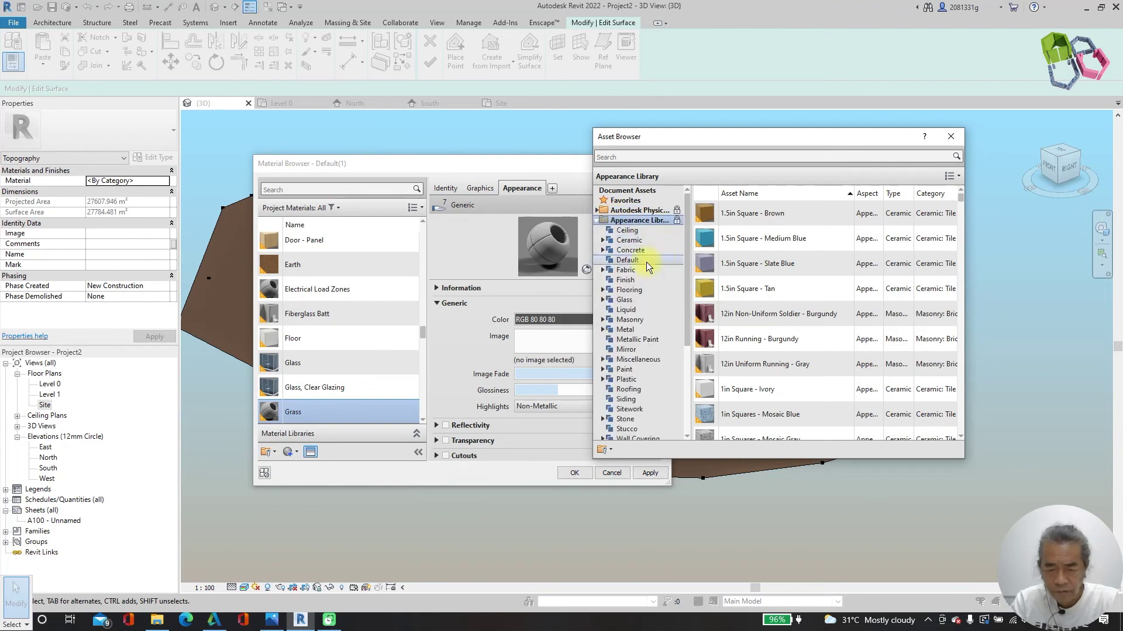
scroll(658, 260, "down", 2)
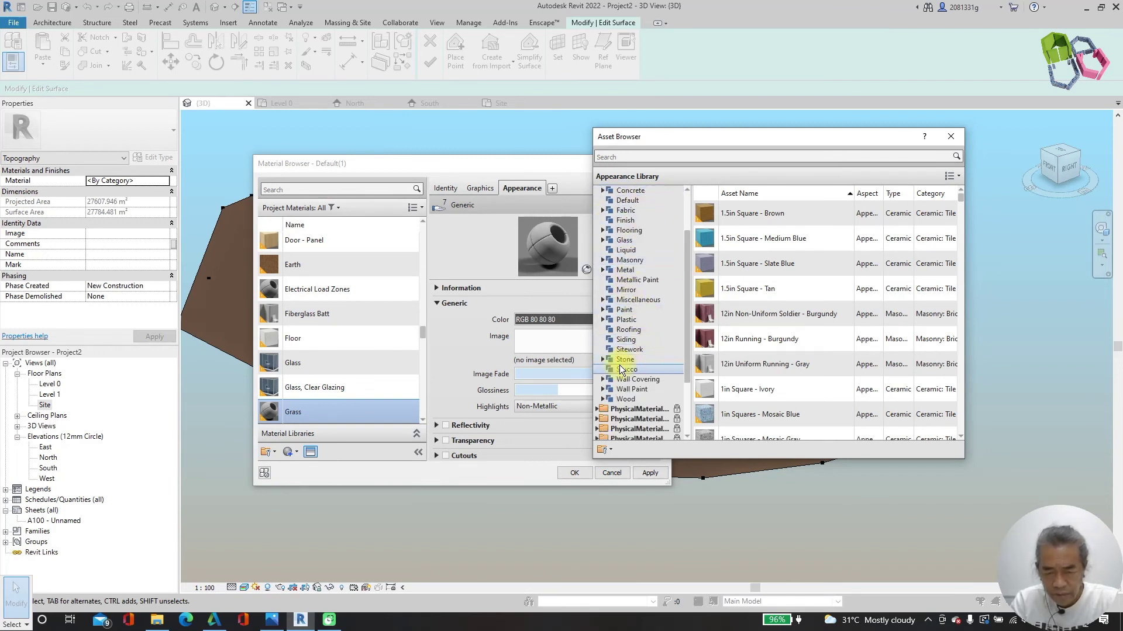
left_click(629, 349)
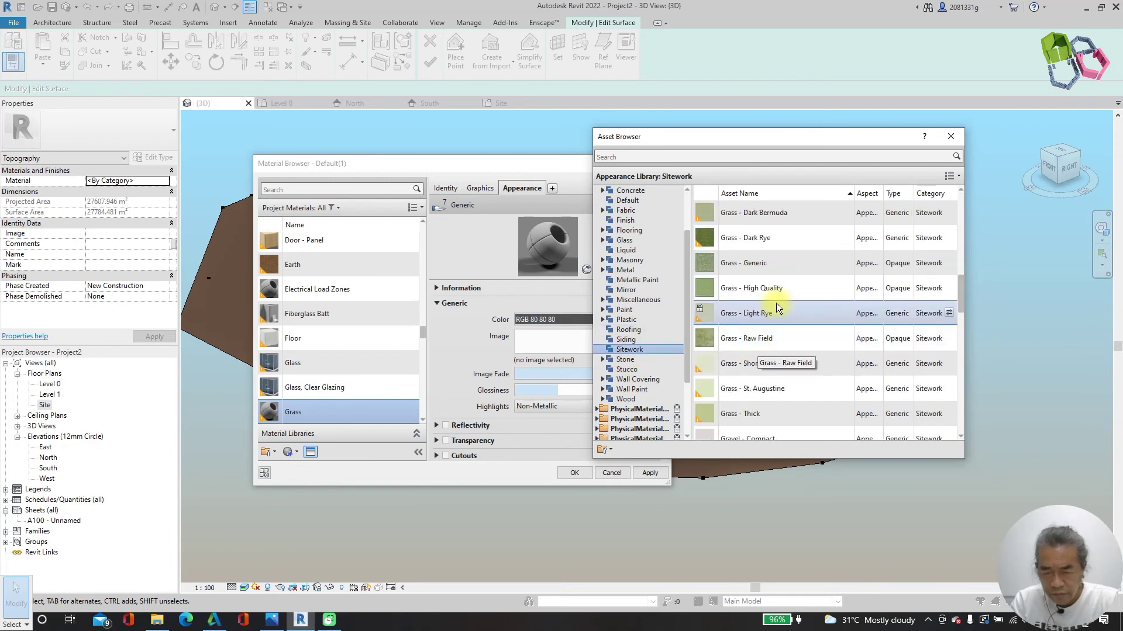
left_click(949, 289)
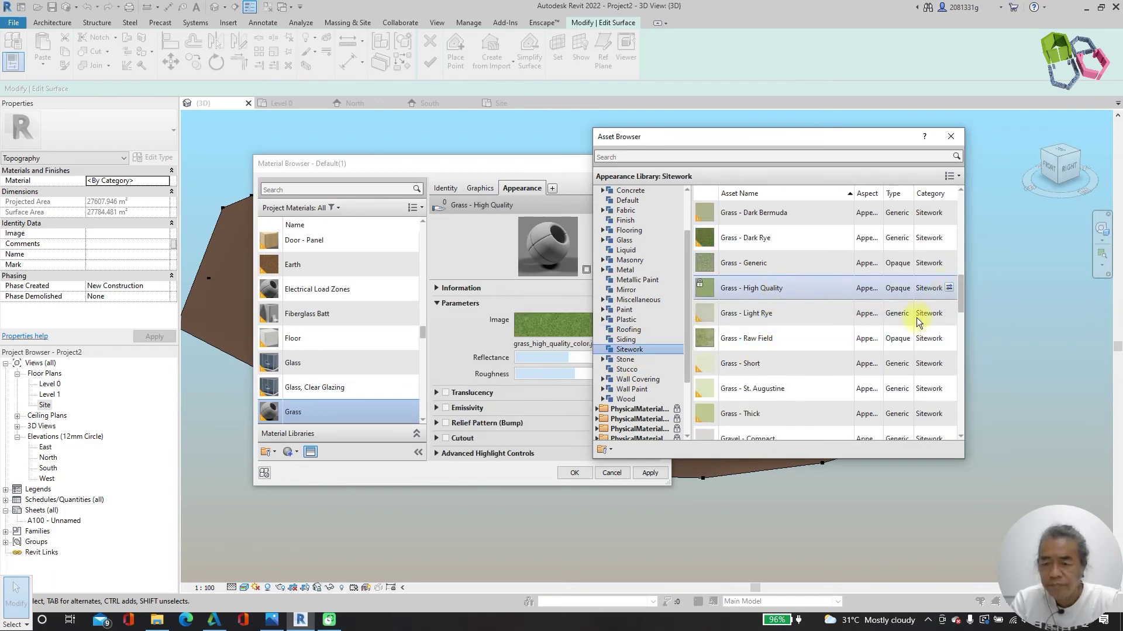
Apply the Grass material to the toposurface, finish editing the surface, and check it around the building in 3D.
left_click(578, 475)
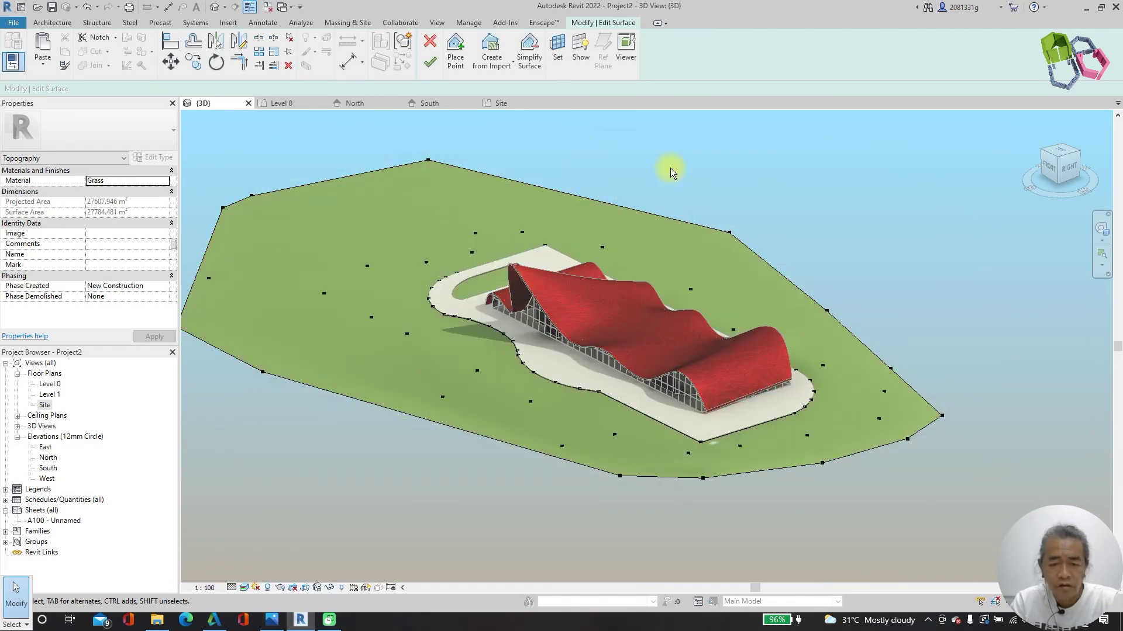
middle_click_drag(690, 168, 663, 227, "shift")
middle_click_drag(483, 325, 511, 336, "shift")
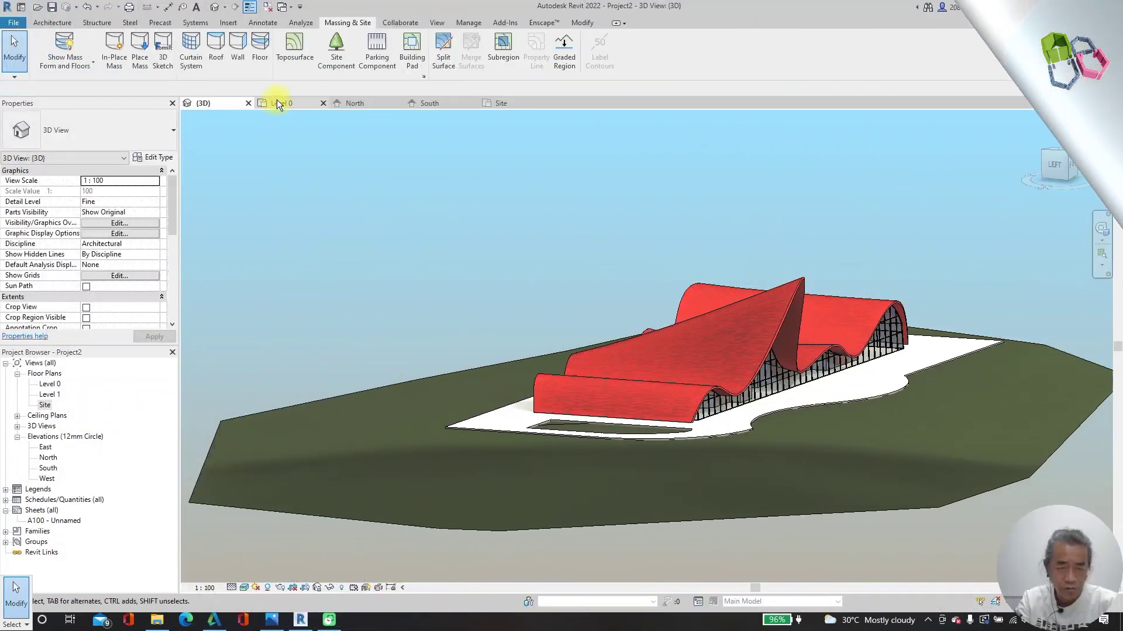
Create a perspective camera view from the Level 0 plan, with a 1.7500 eye offset, aimed across the building from outside the slab.
left_click(282, 103)
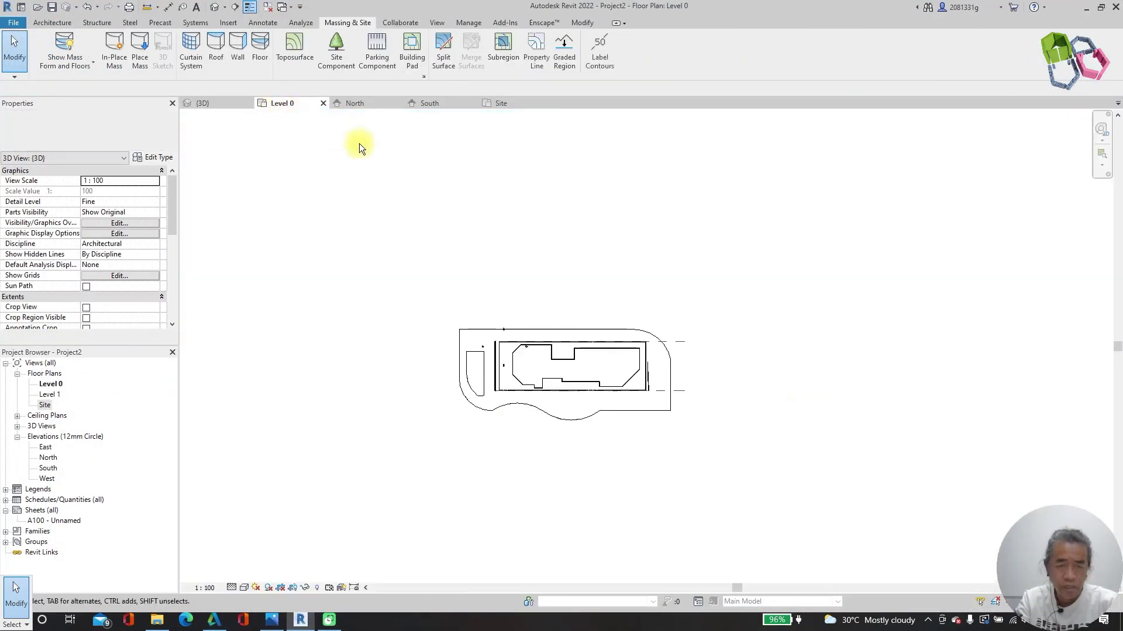
key("c")
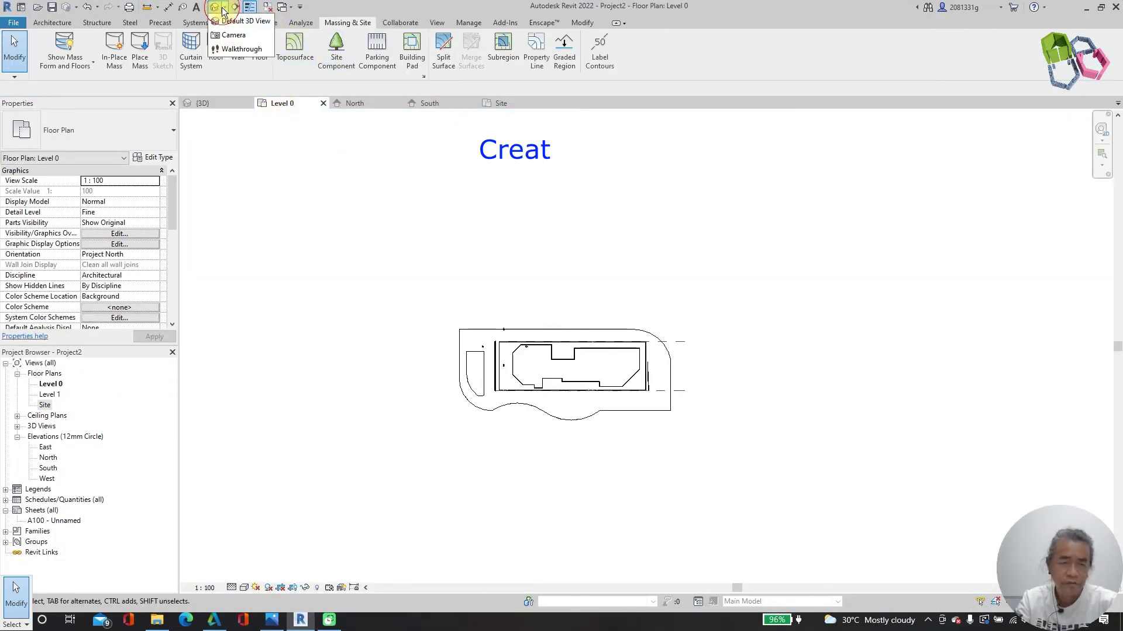
left_click(233, 35)
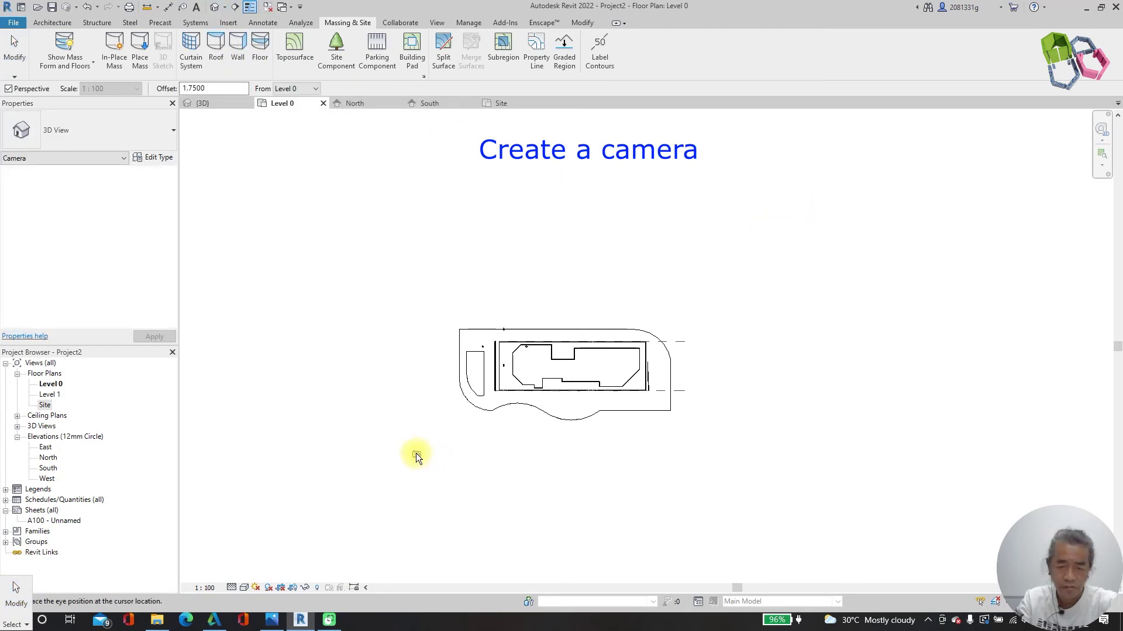
left_click(656, 287)
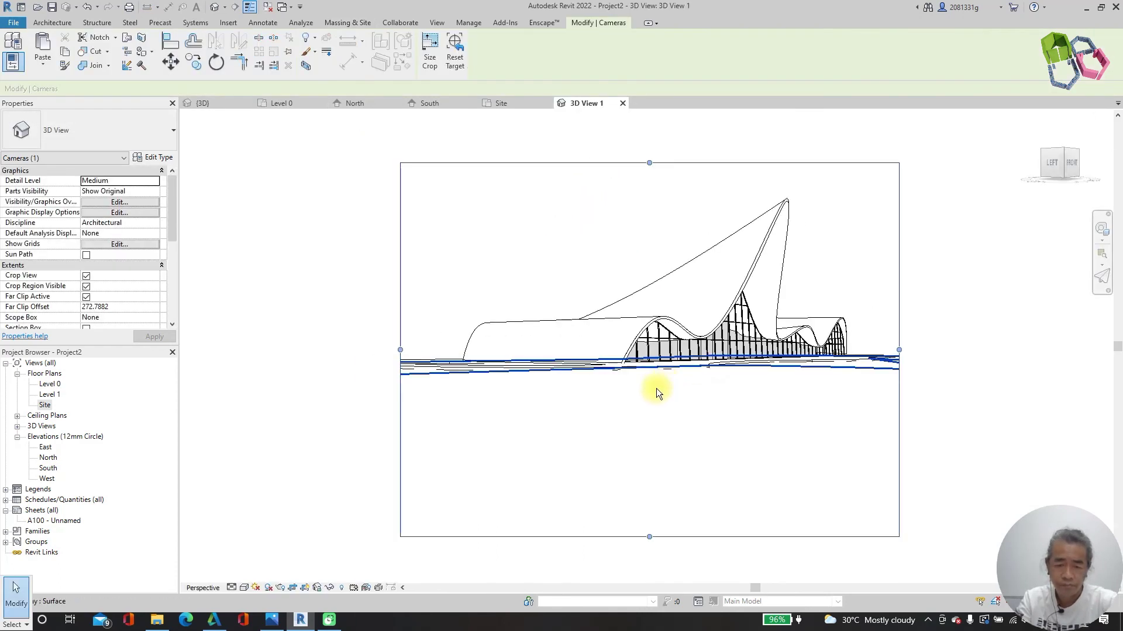
Widen the camera view's crop region, reduce its height, and set the view's visual style to Realistic.
left_click_drag(400, 351, 371, 351)
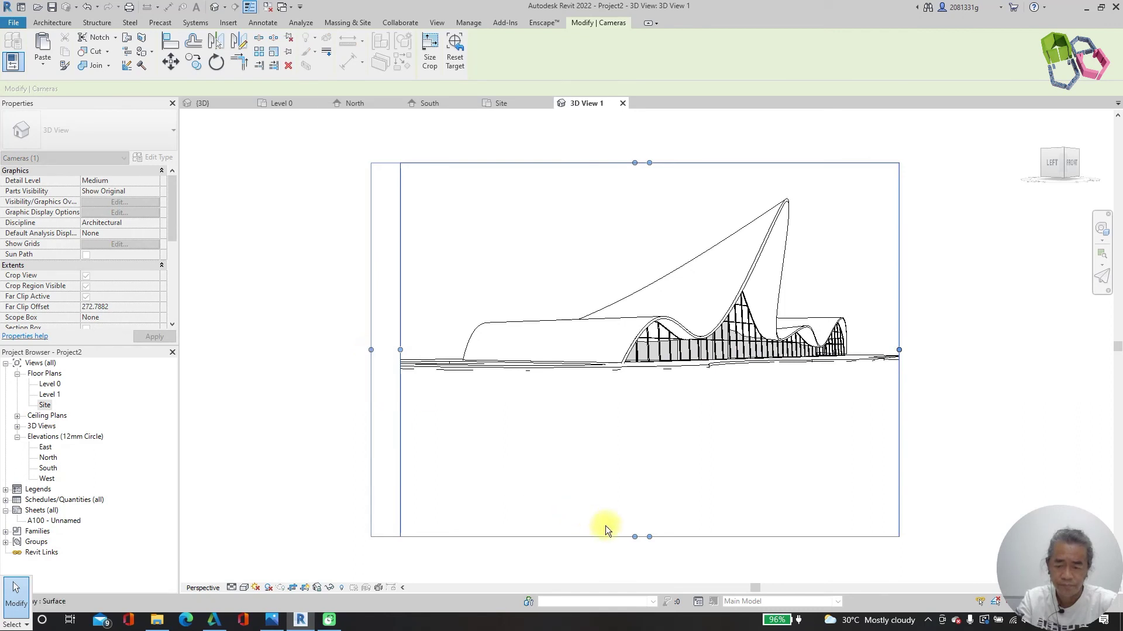
left_click_drag(633, 536, 654, 433)
left_click(244, 588)
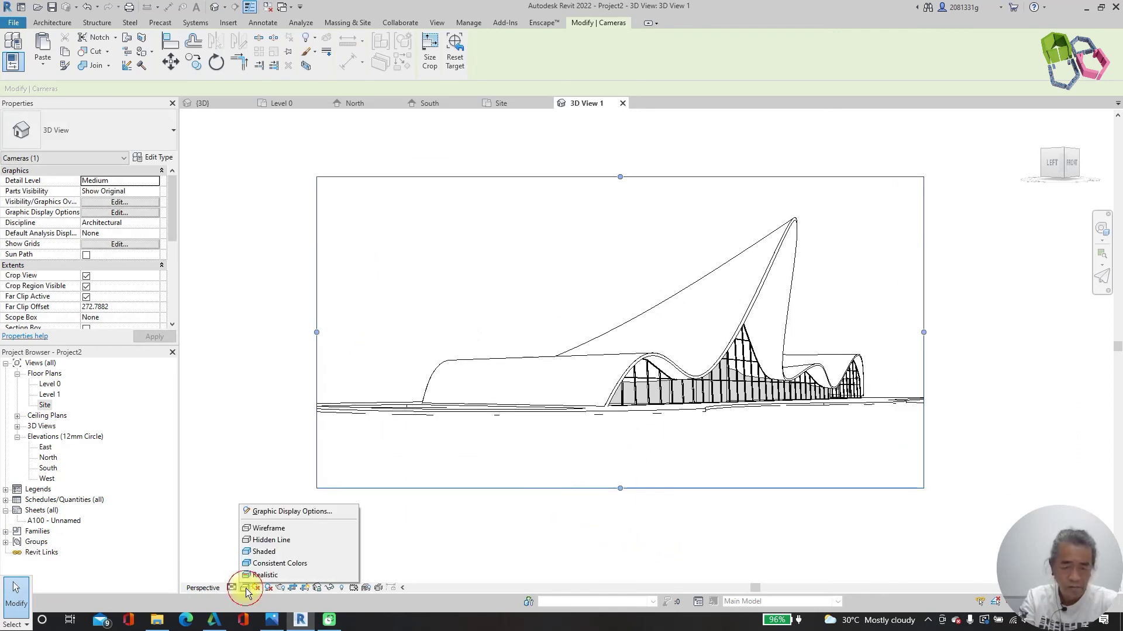
left_click(263, 553)
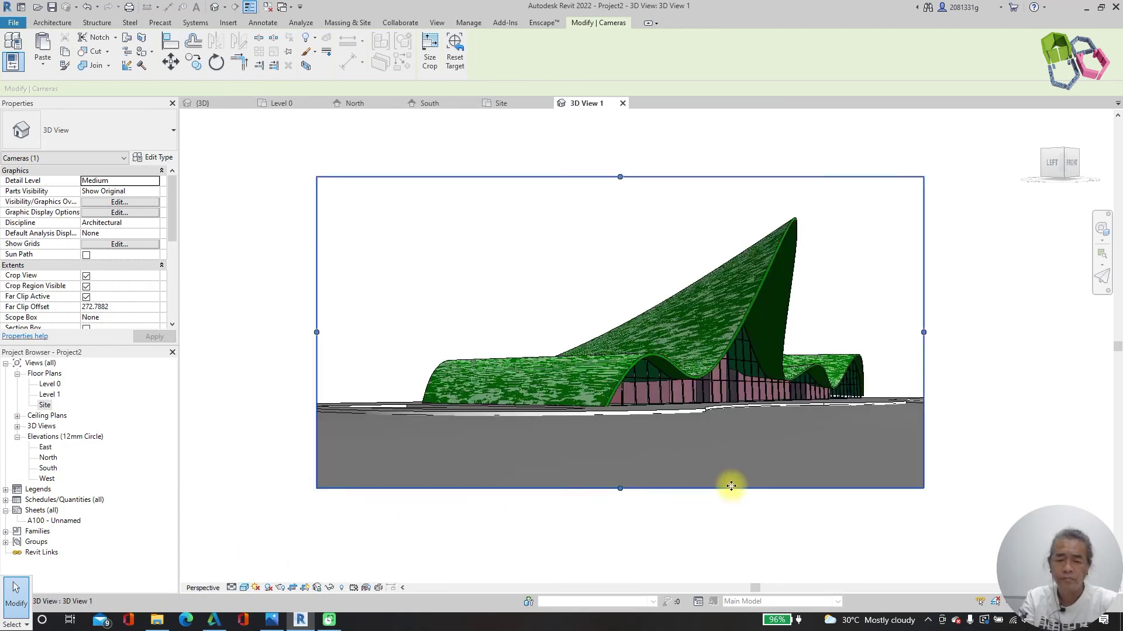
left_click(245, 590)
left_click(269, 576)
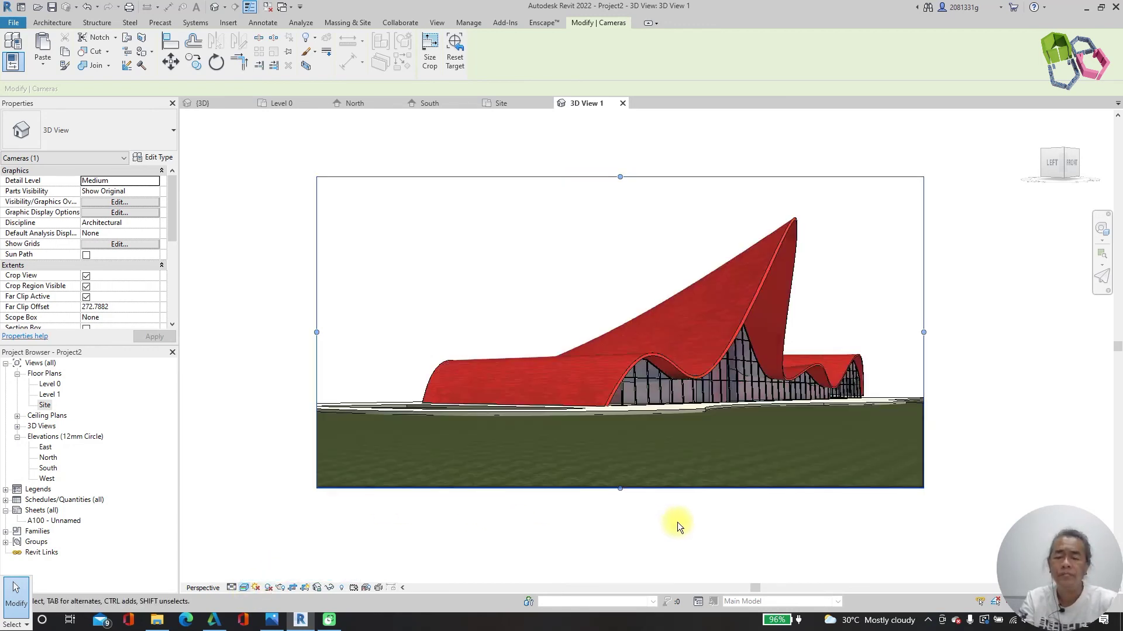
middle_click_drag(731, 411, 732, 426, "shift")
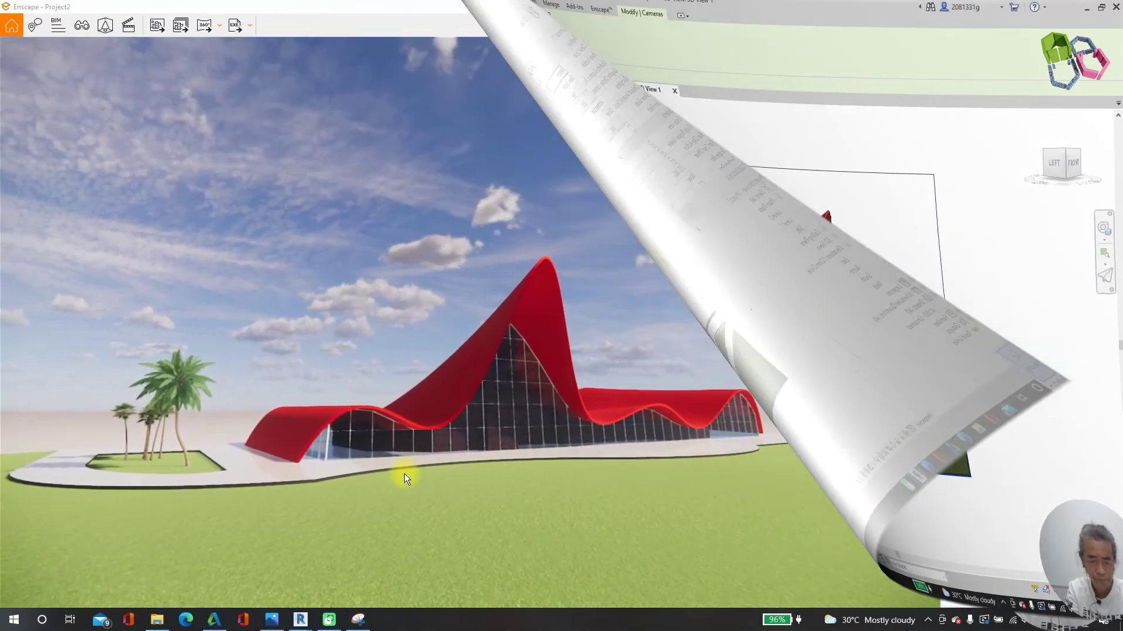
In the Enscape render window, walk around the building to examine its glazed long facade and wavy red roof.
key("shift+Right")
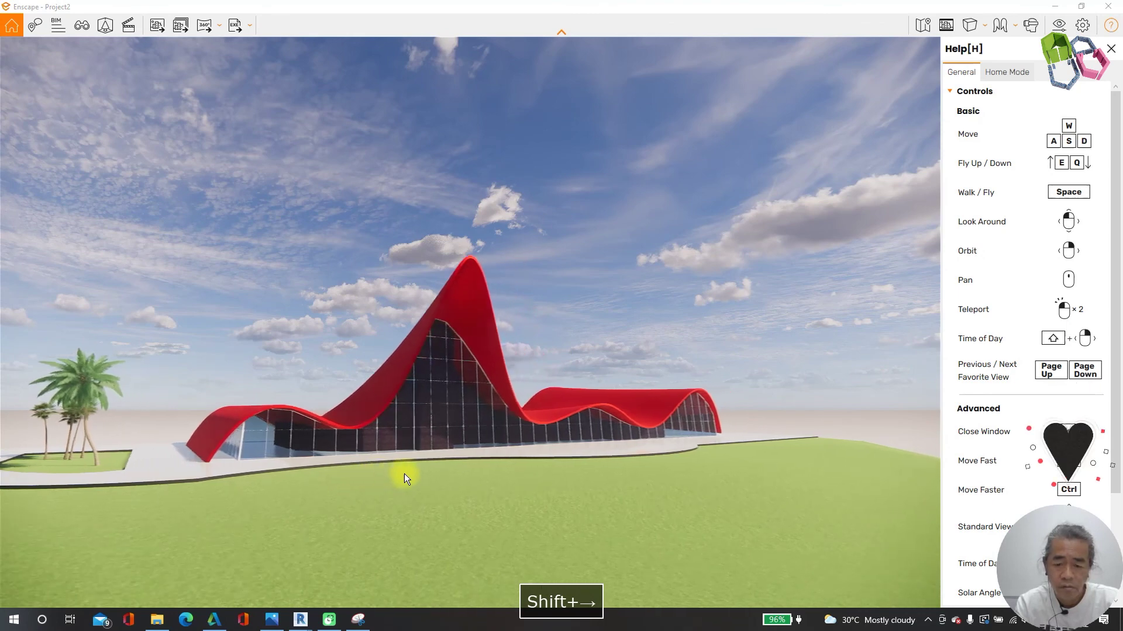
key("shift+Down")
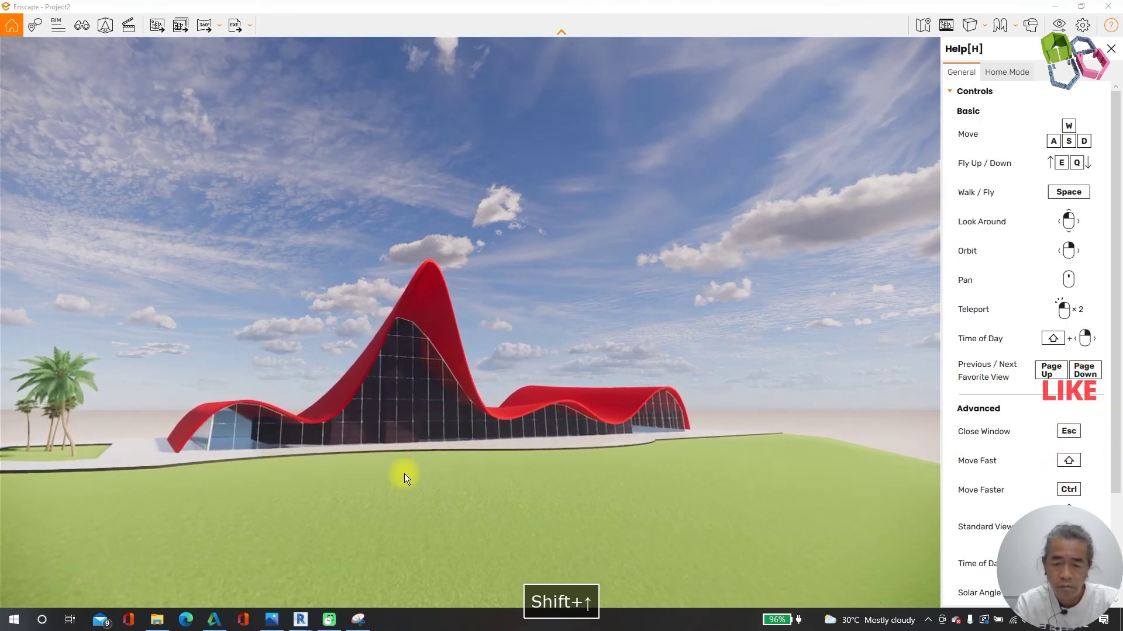
key("shift+Right")
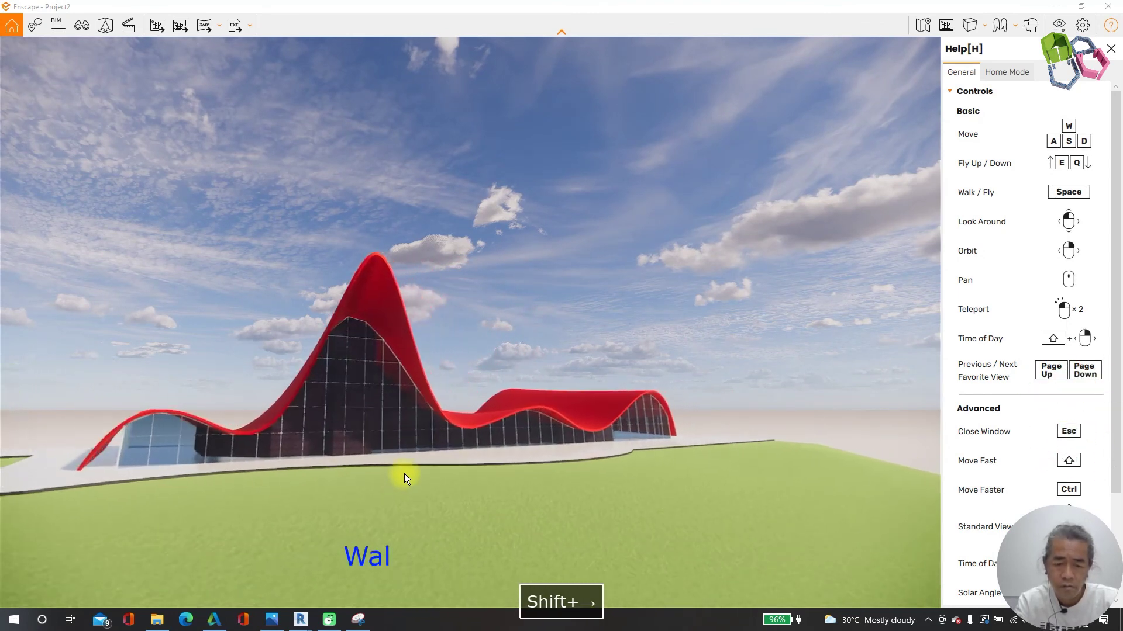
key("shift+Up")
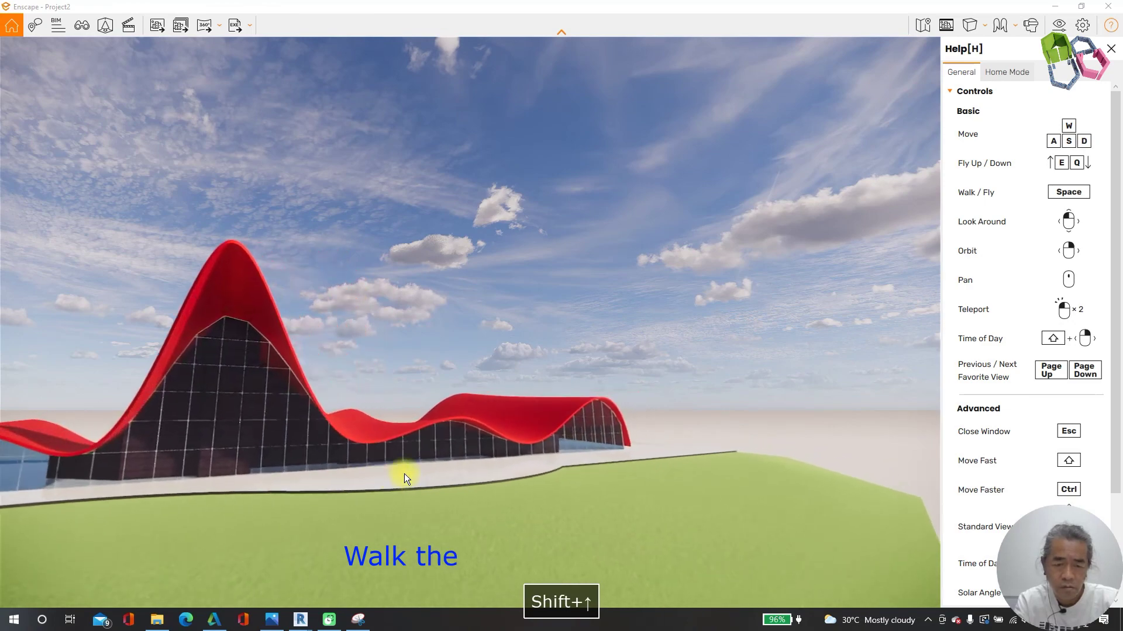
key("shift+Right")
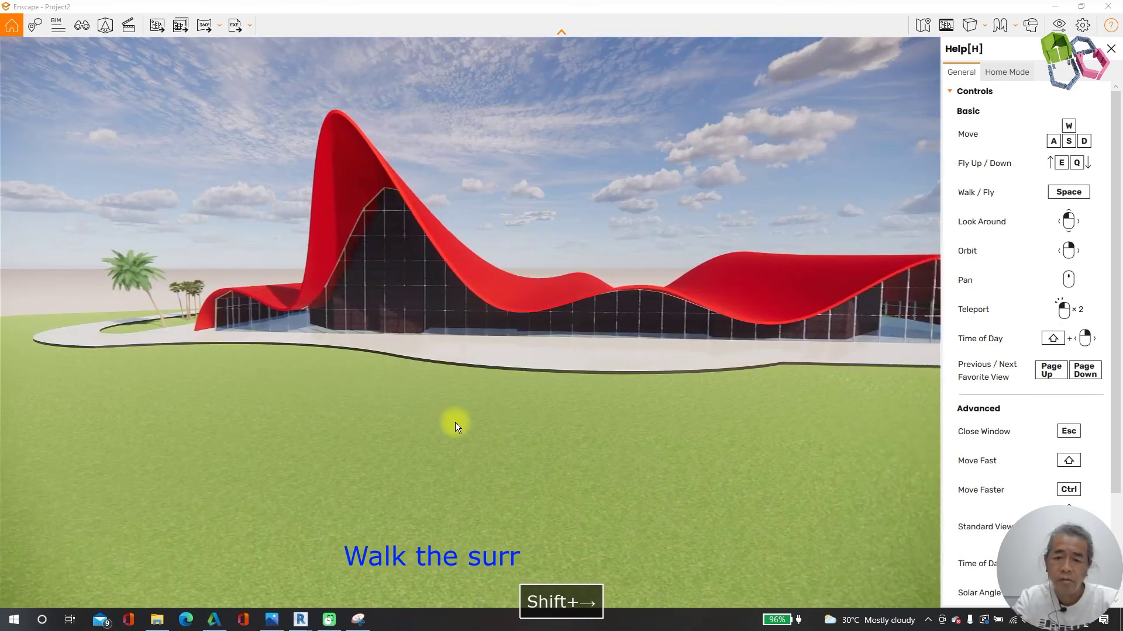
key("shift+Up")
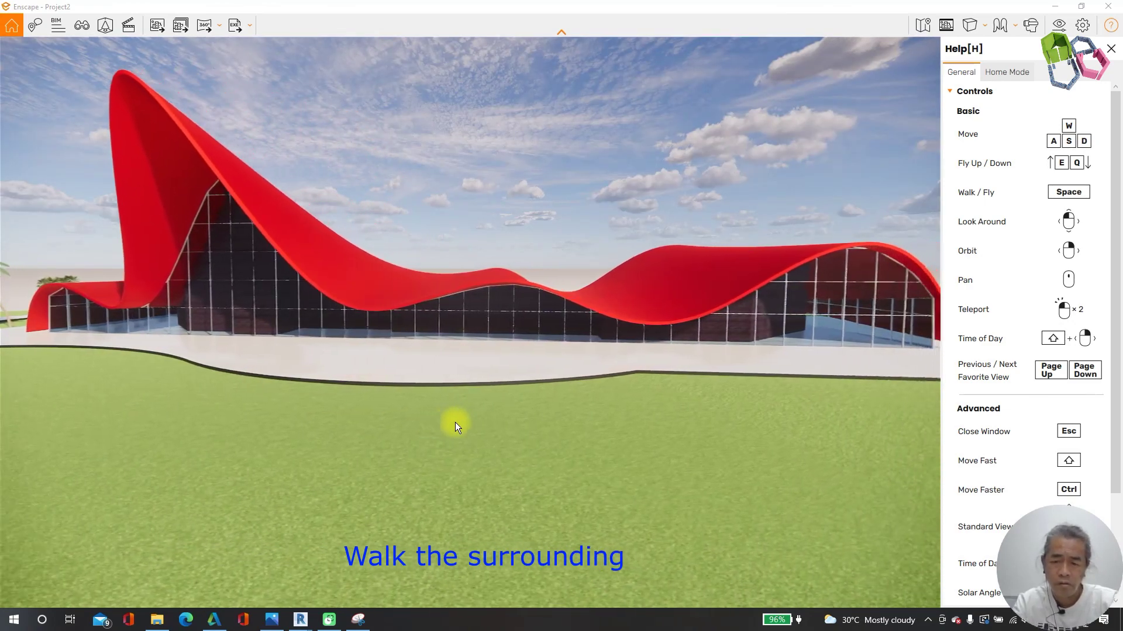
key("shift+Down")
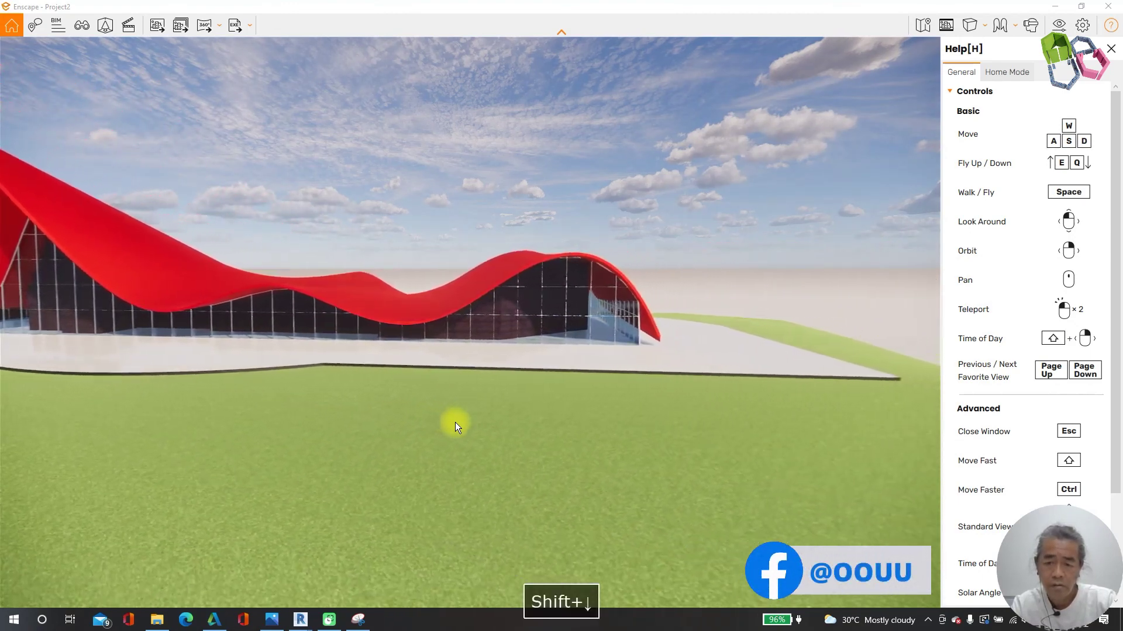
key("shift+Right")
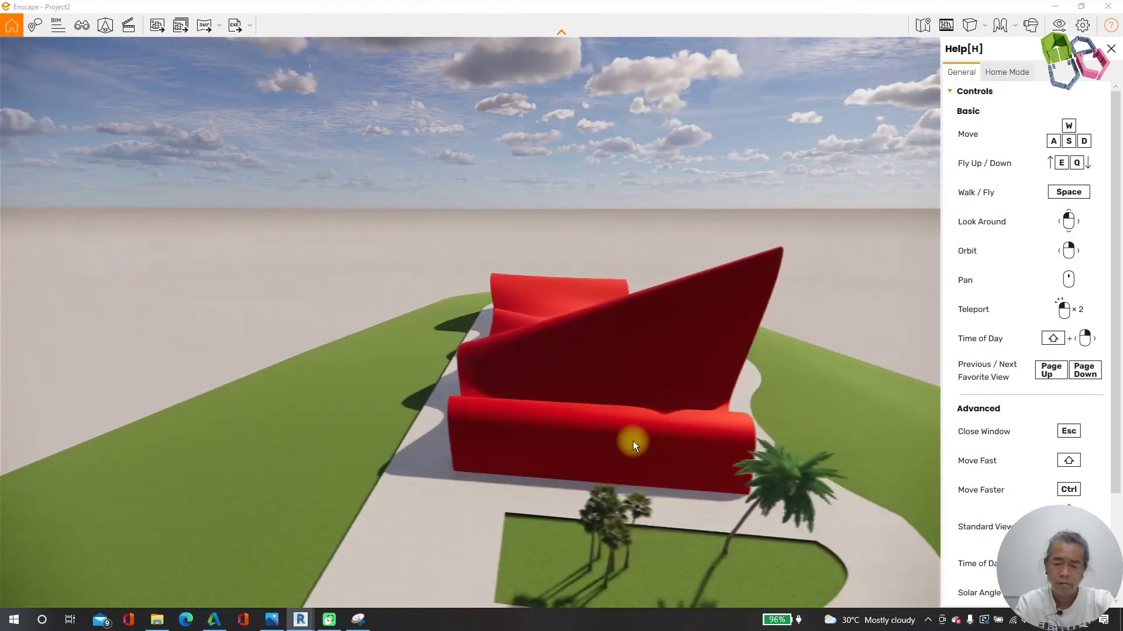
Move and orbit around the palm-planted end of the slab to examine the rendered roof peak, curtain walls and grass.
key("Right")
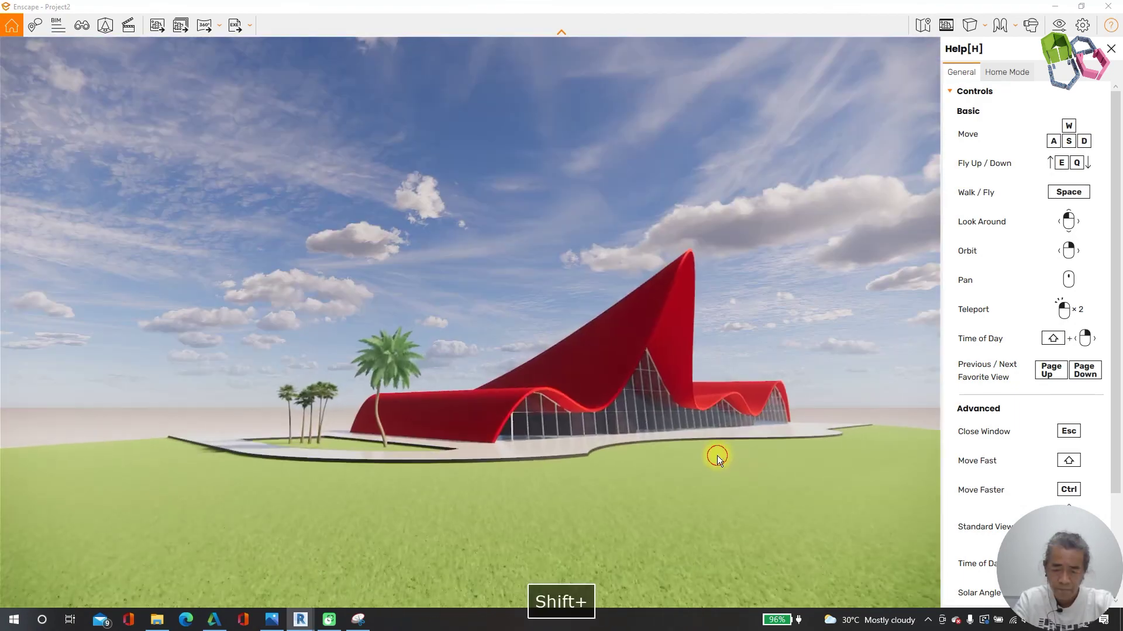
key("shift+Up")
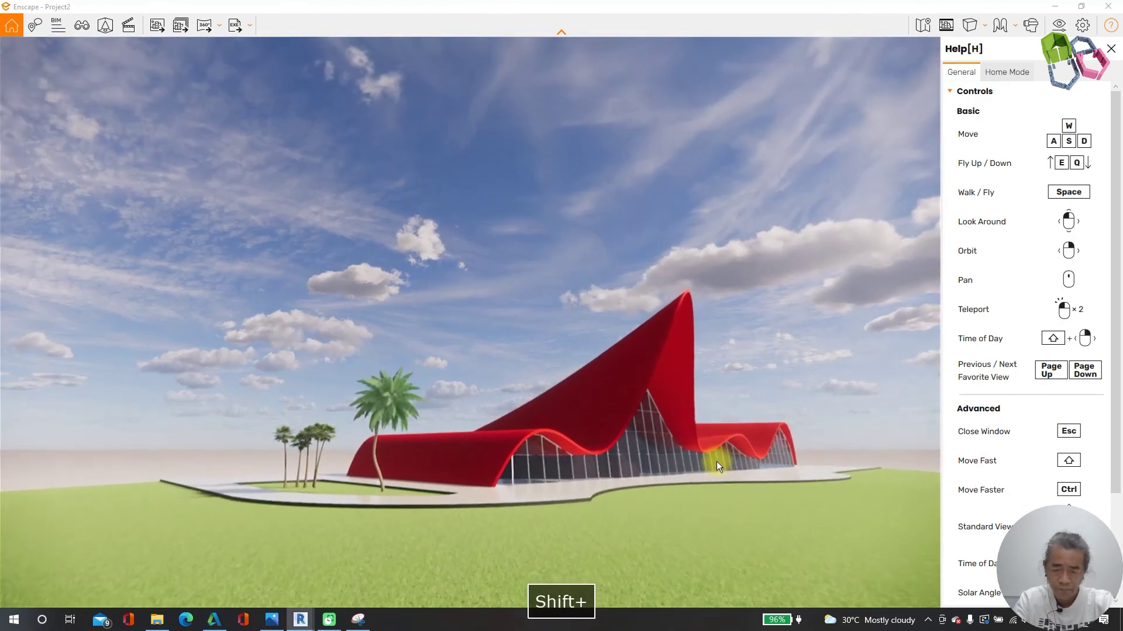
scroll(815, 579, "down", 5)
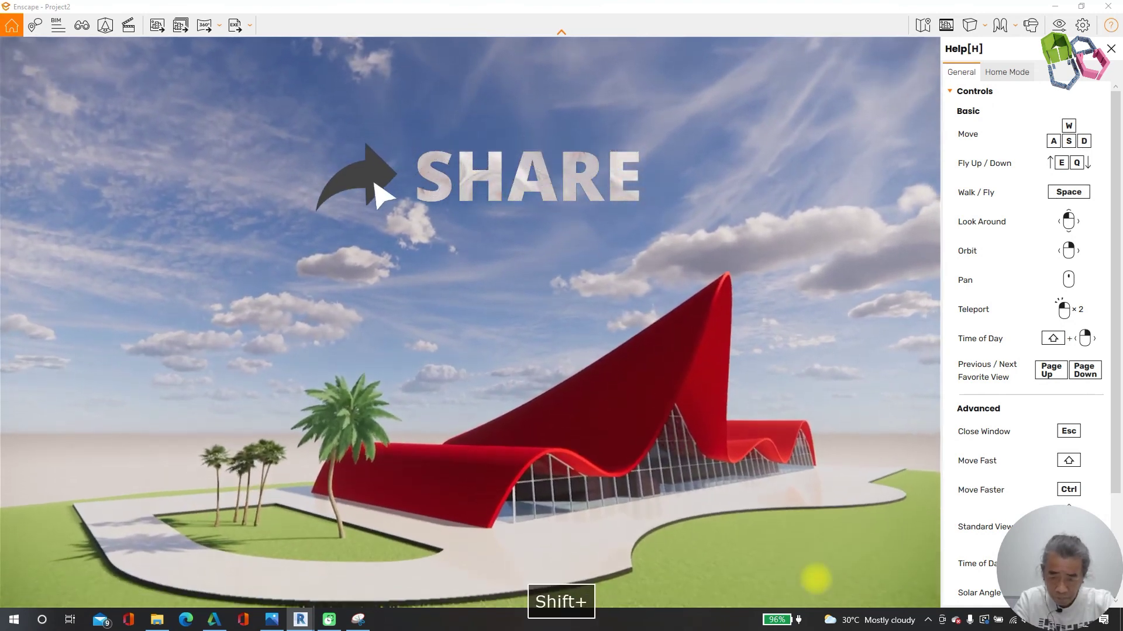
right_click_drag(815, 579, 676, 511)
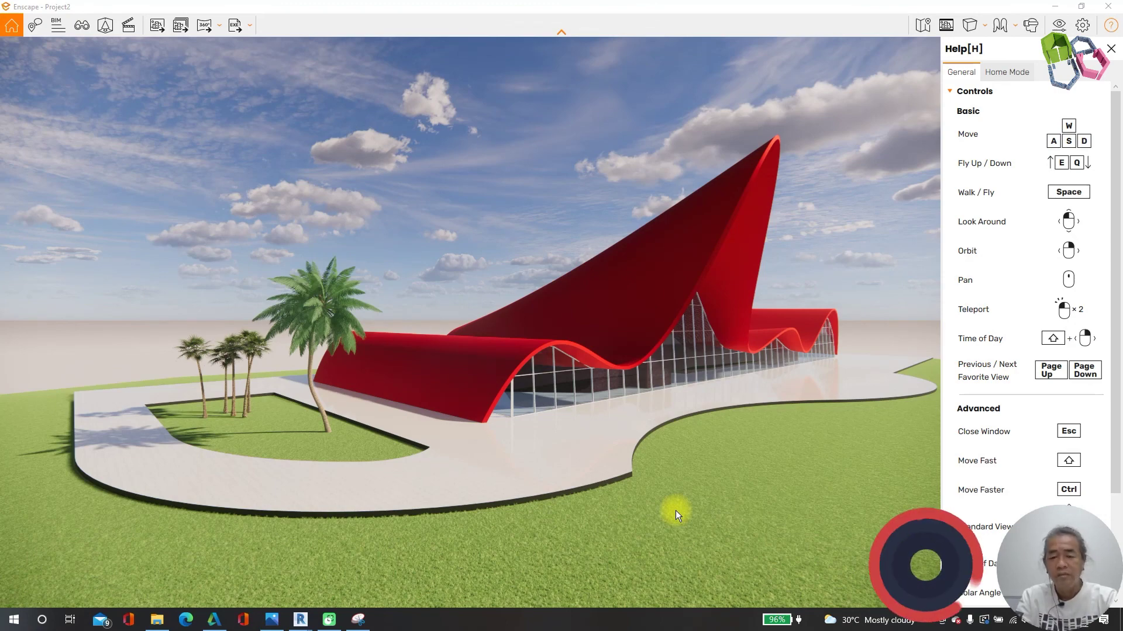
key("w")
key("a")
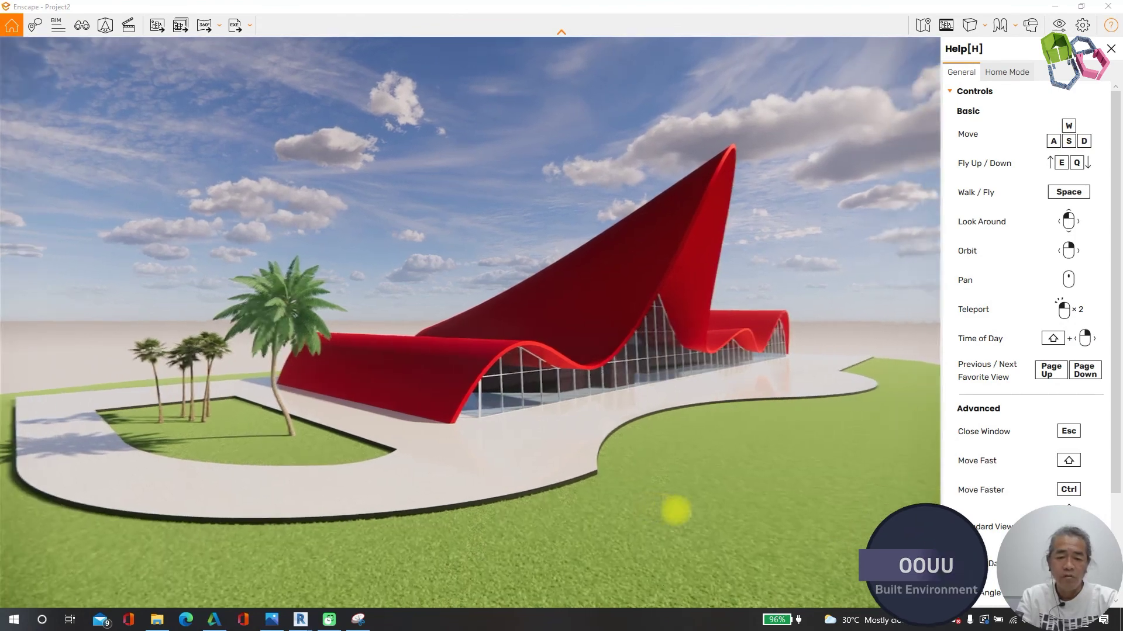
key("s")
key("d")
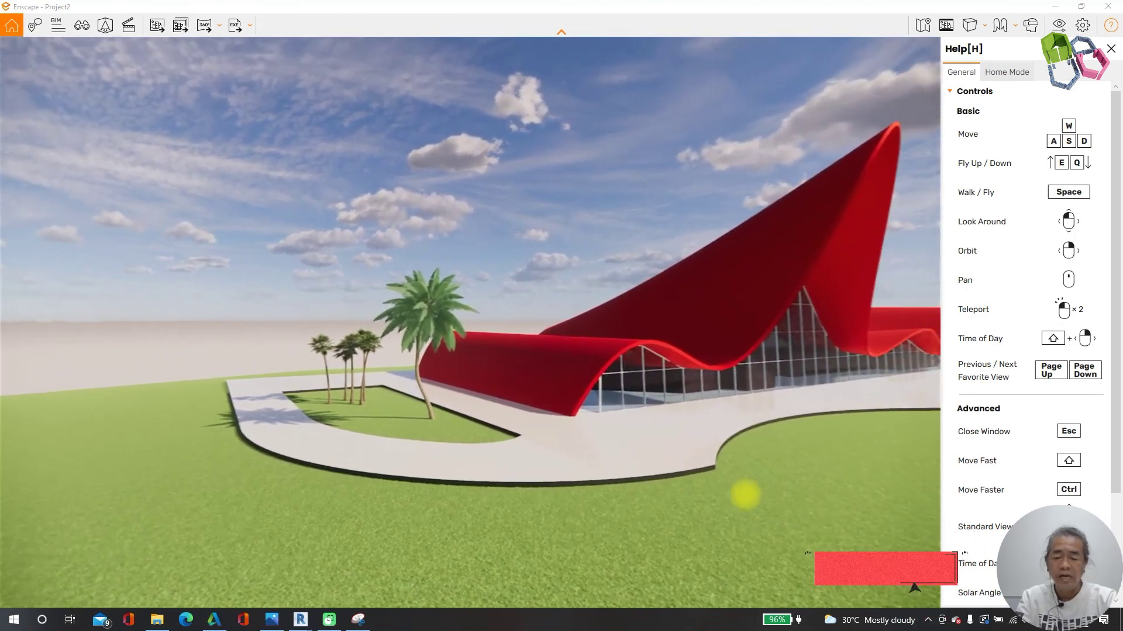